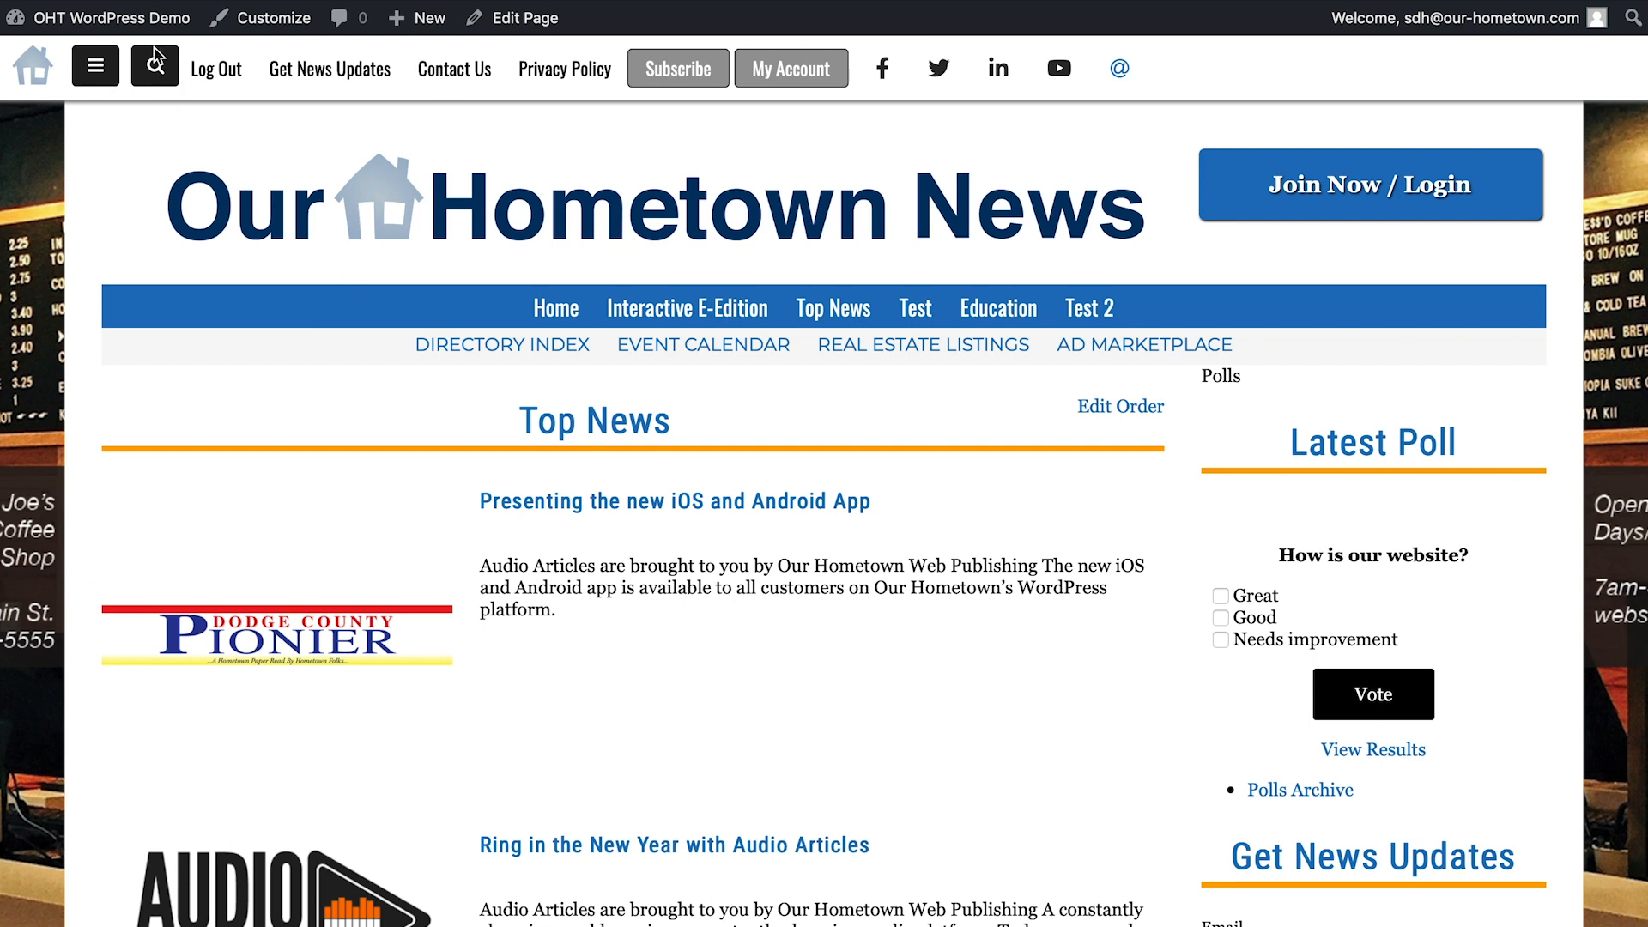
# - Open the Newsletter plugin from the site's admin dashboard and start creating a new newsletter
pyautogui.moveTo(124, 29)
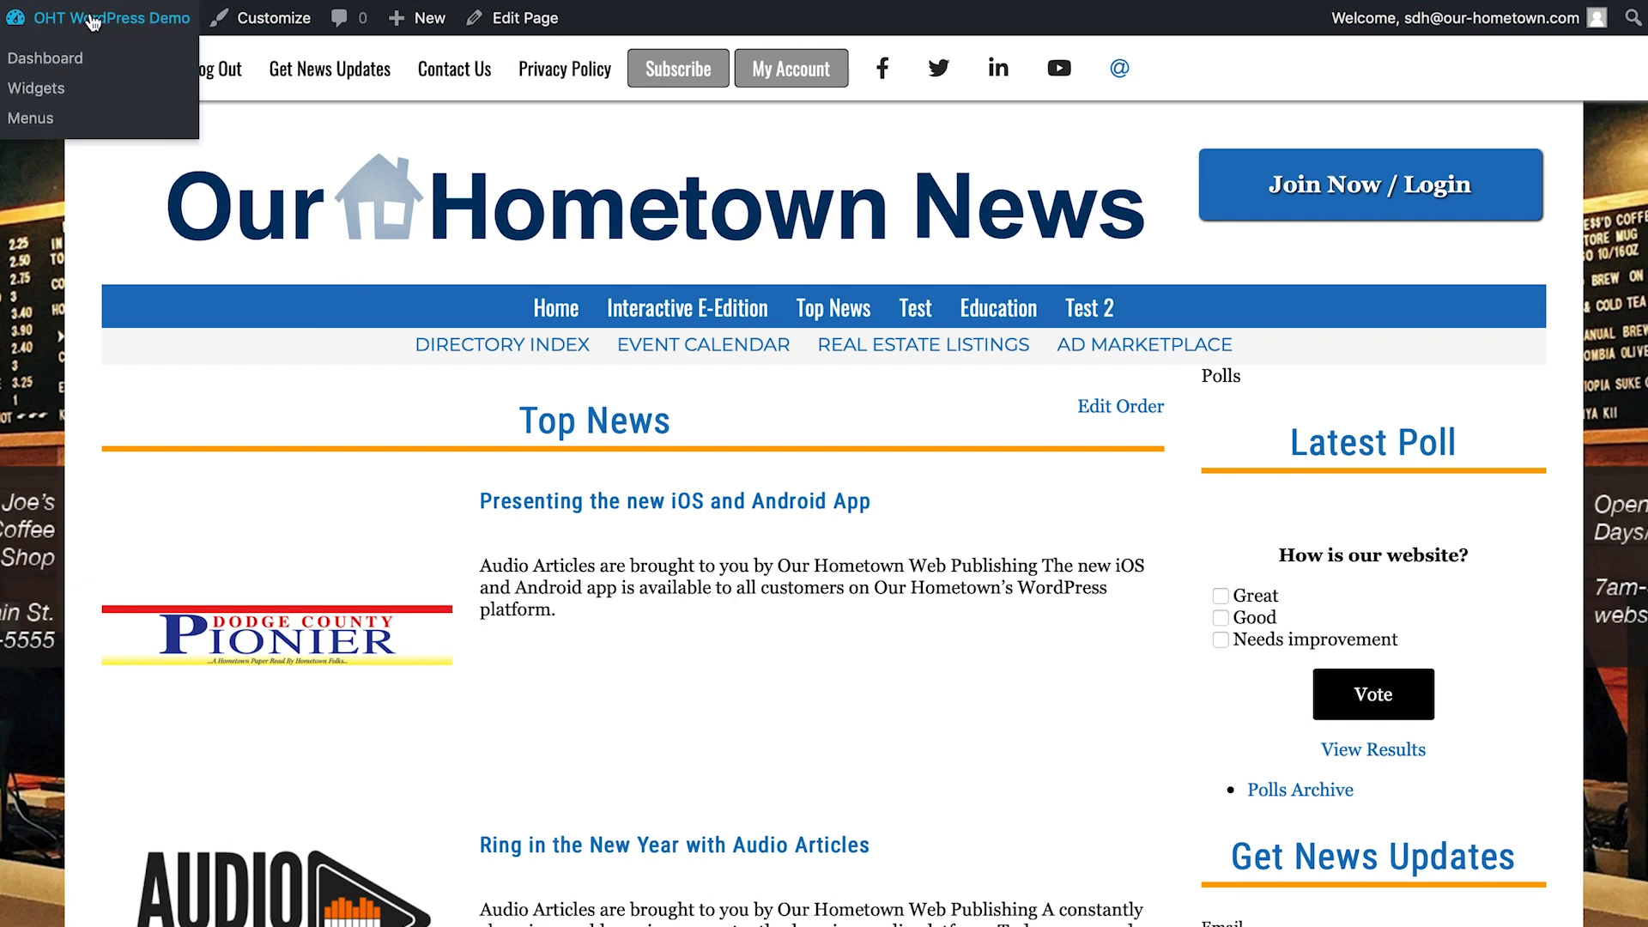
pyautogui.click(89, 23)
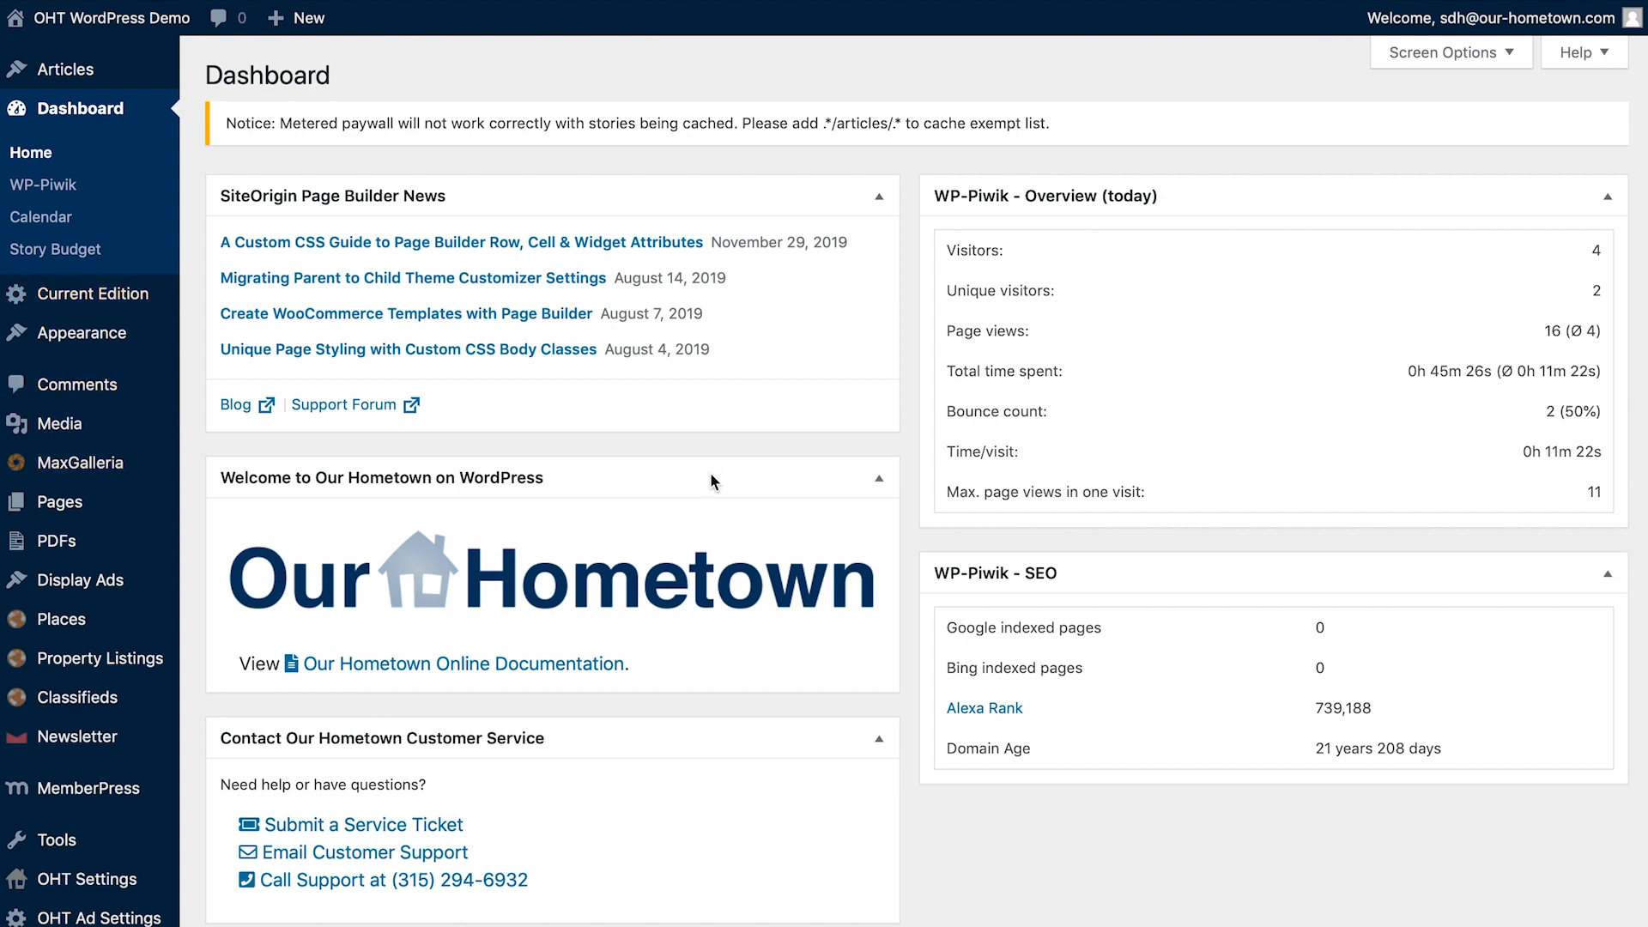
pyautogui.moveTo(74, 742)
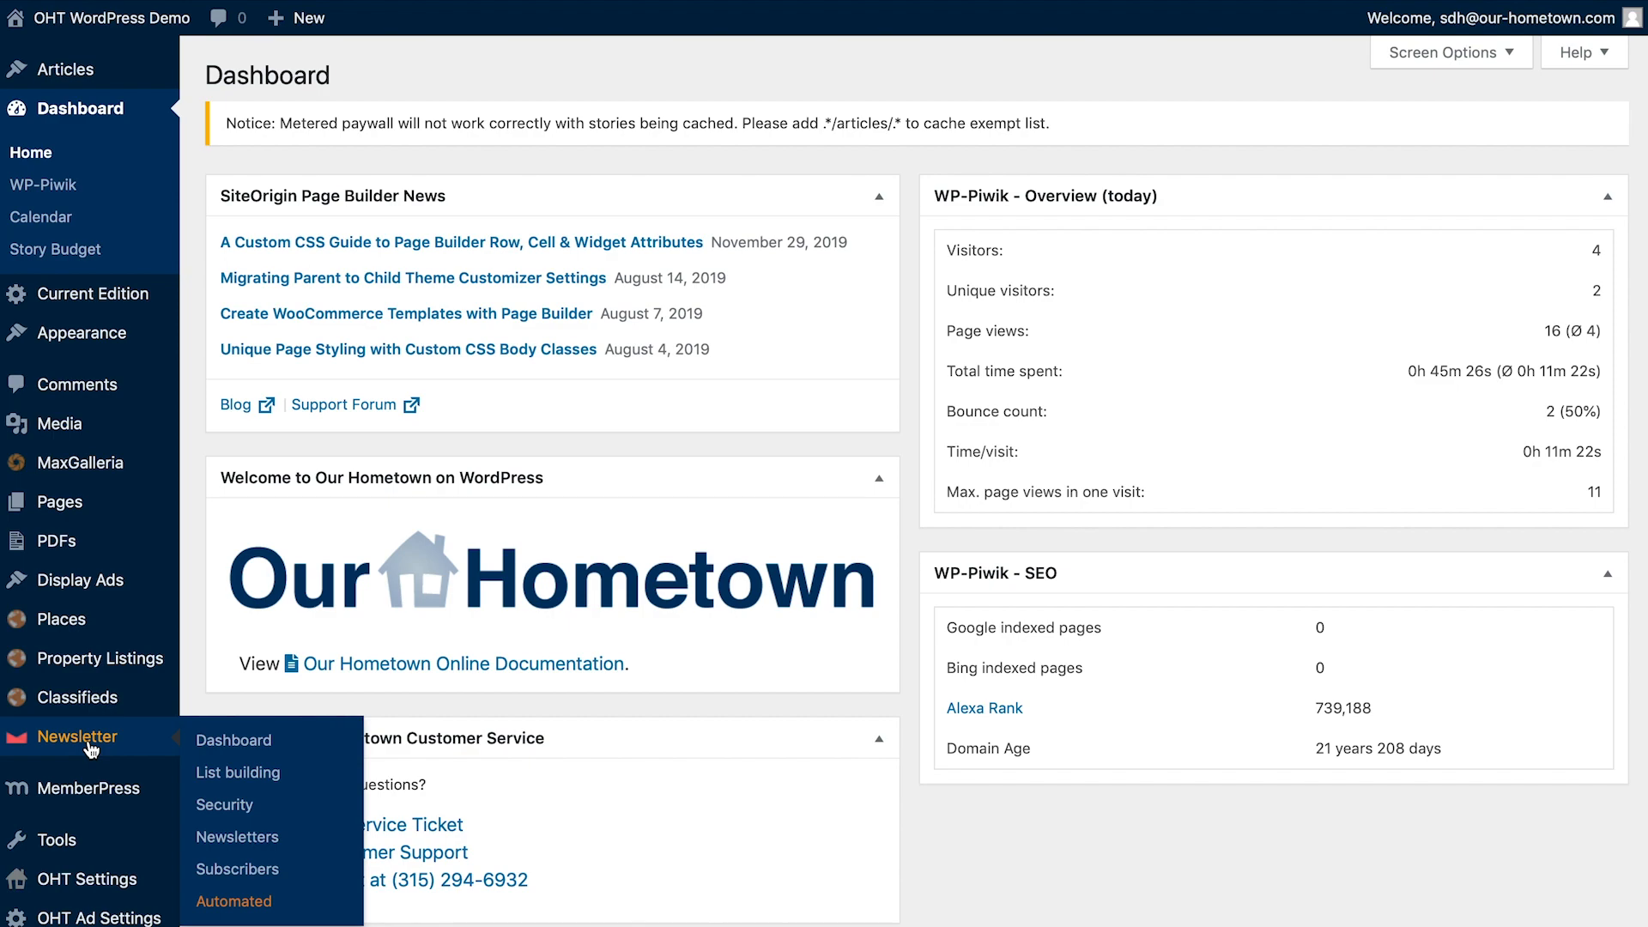
pyautogui.click(90, 746)
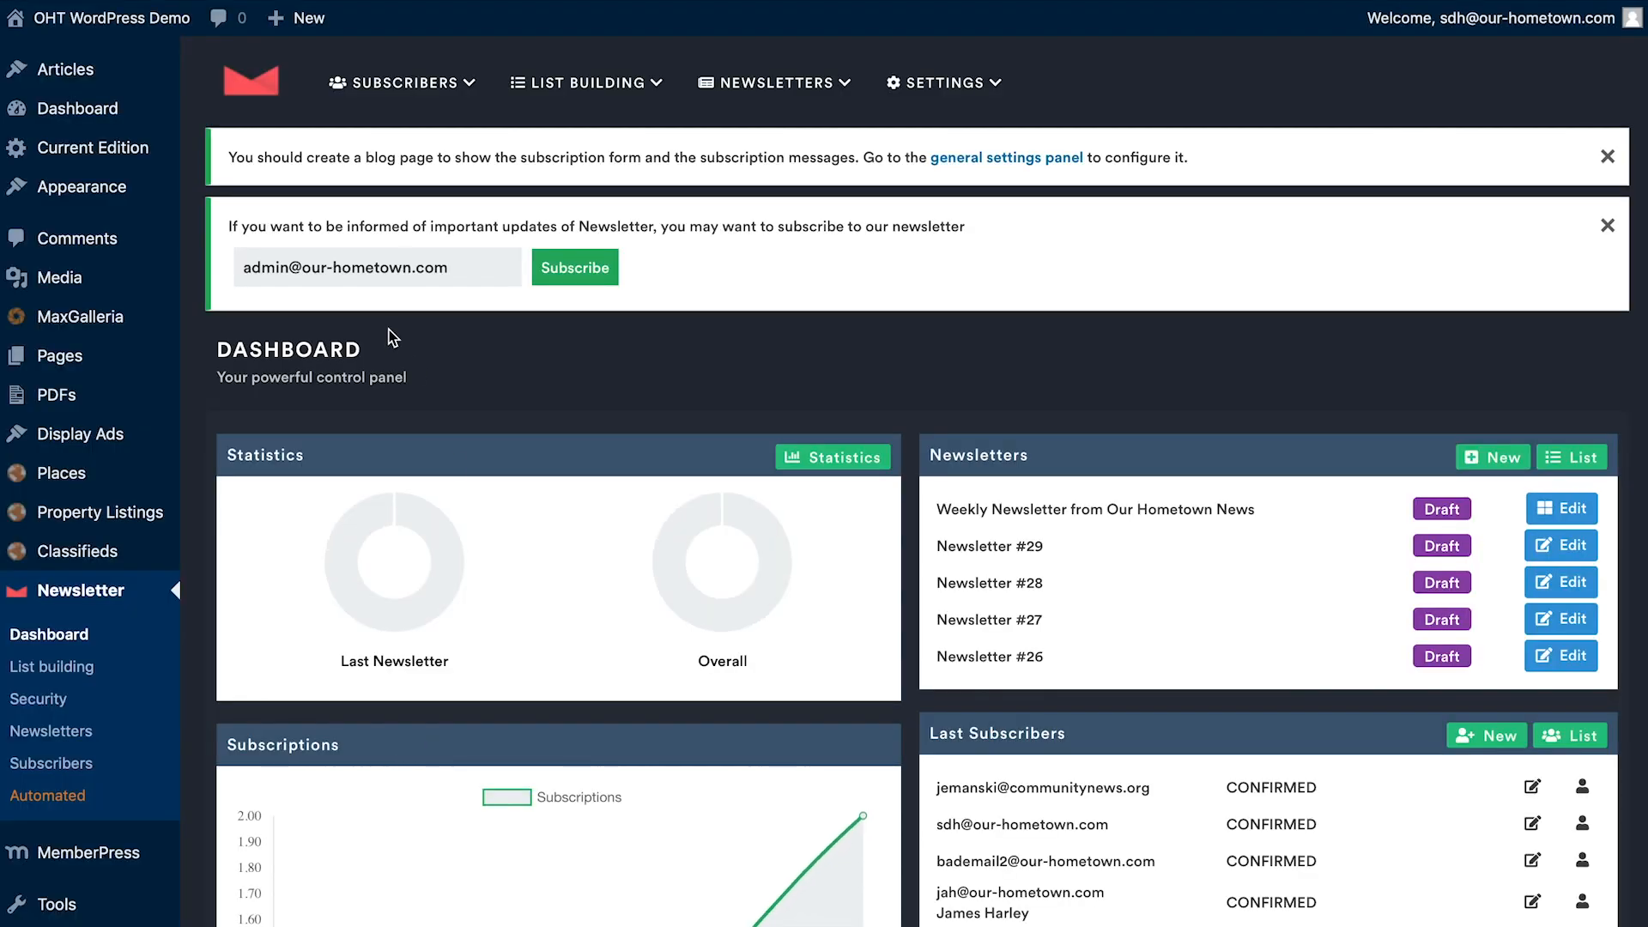
pyautogui.moveTo(777, 83)
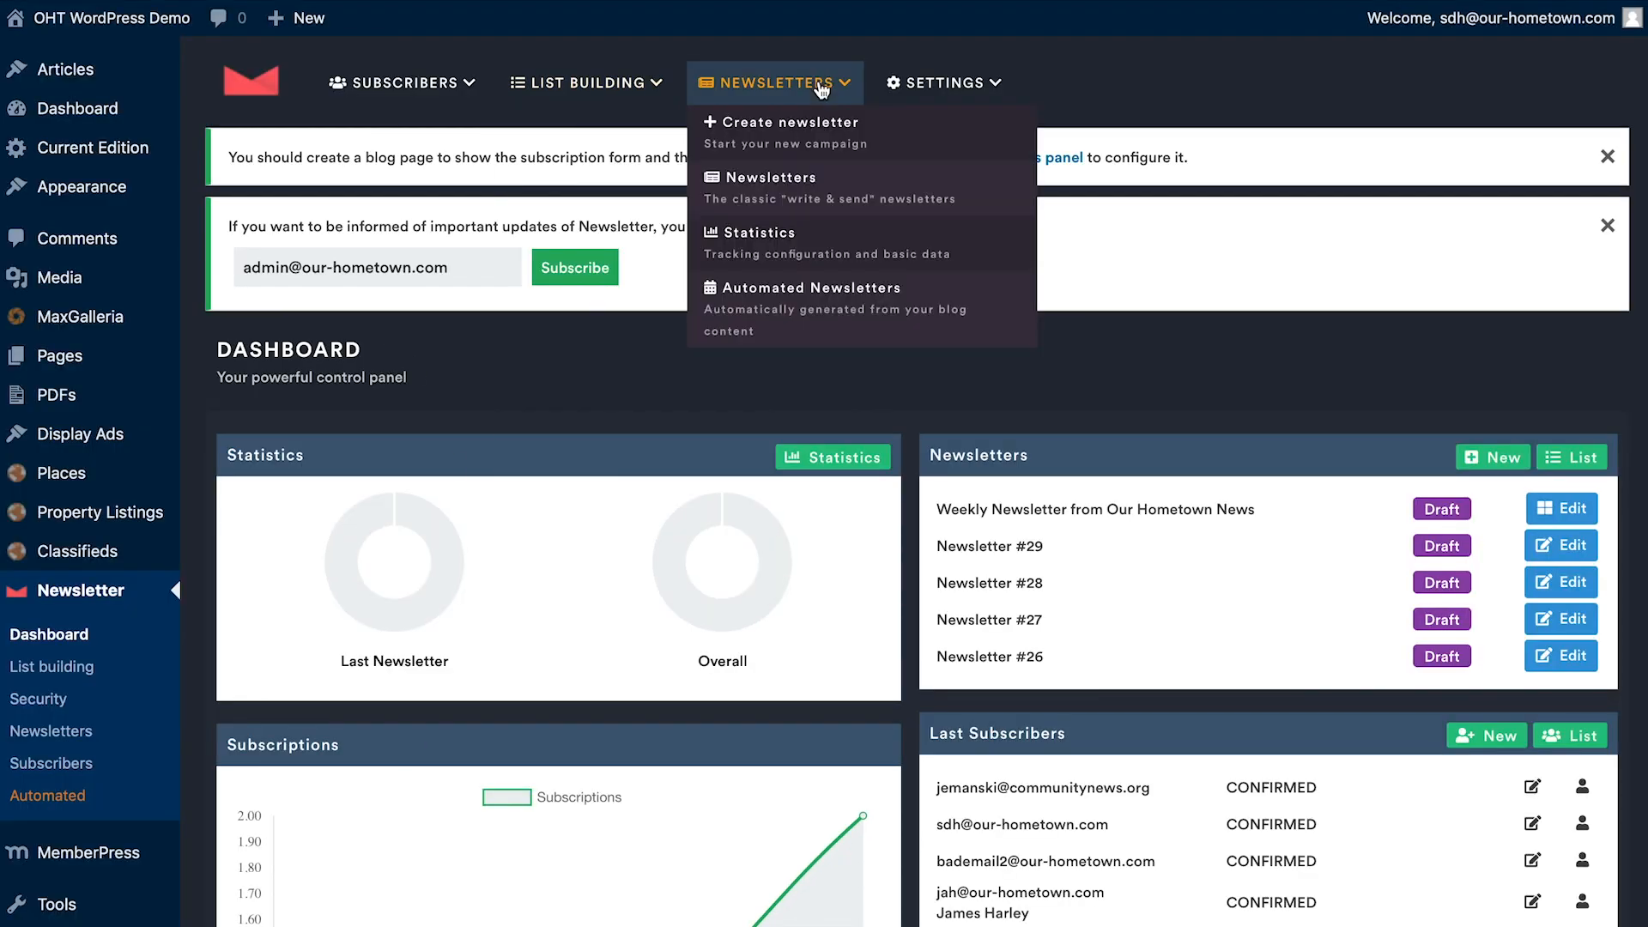
pyautogui.click(787, 141)
pyautogui.moveTo(803, 94)
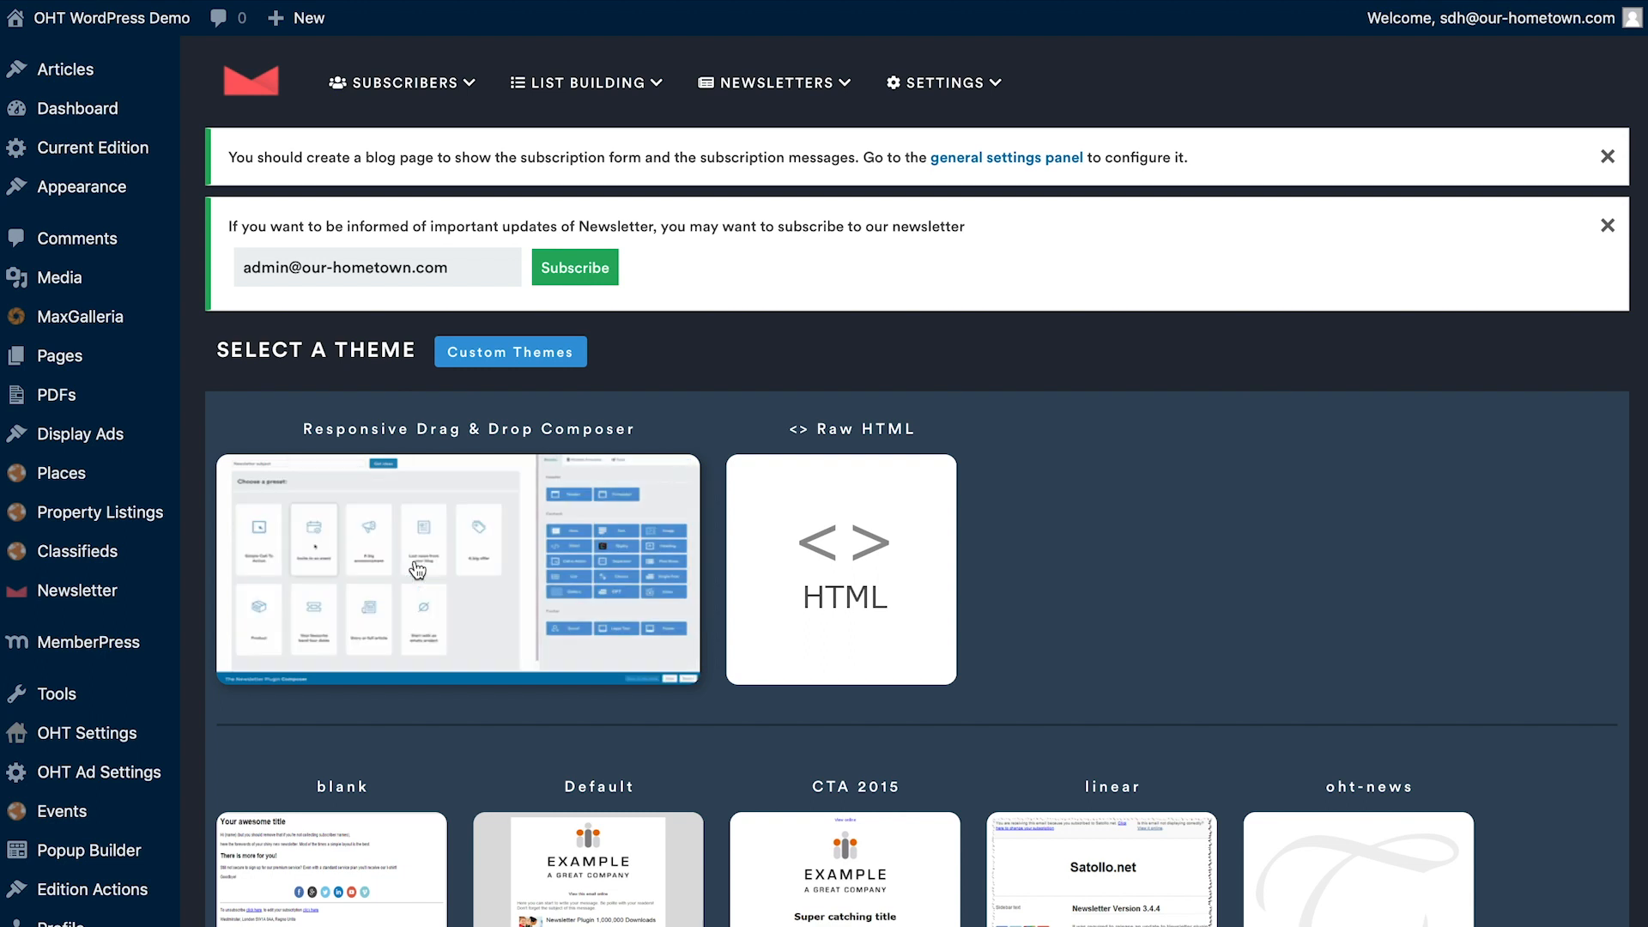
# - Choose the Responsive Drag & Drop Composer theme and load the Simple Call To Action preset
pyautogui.moveTo(302, 428); pyautogui.dragTo(640, 430)
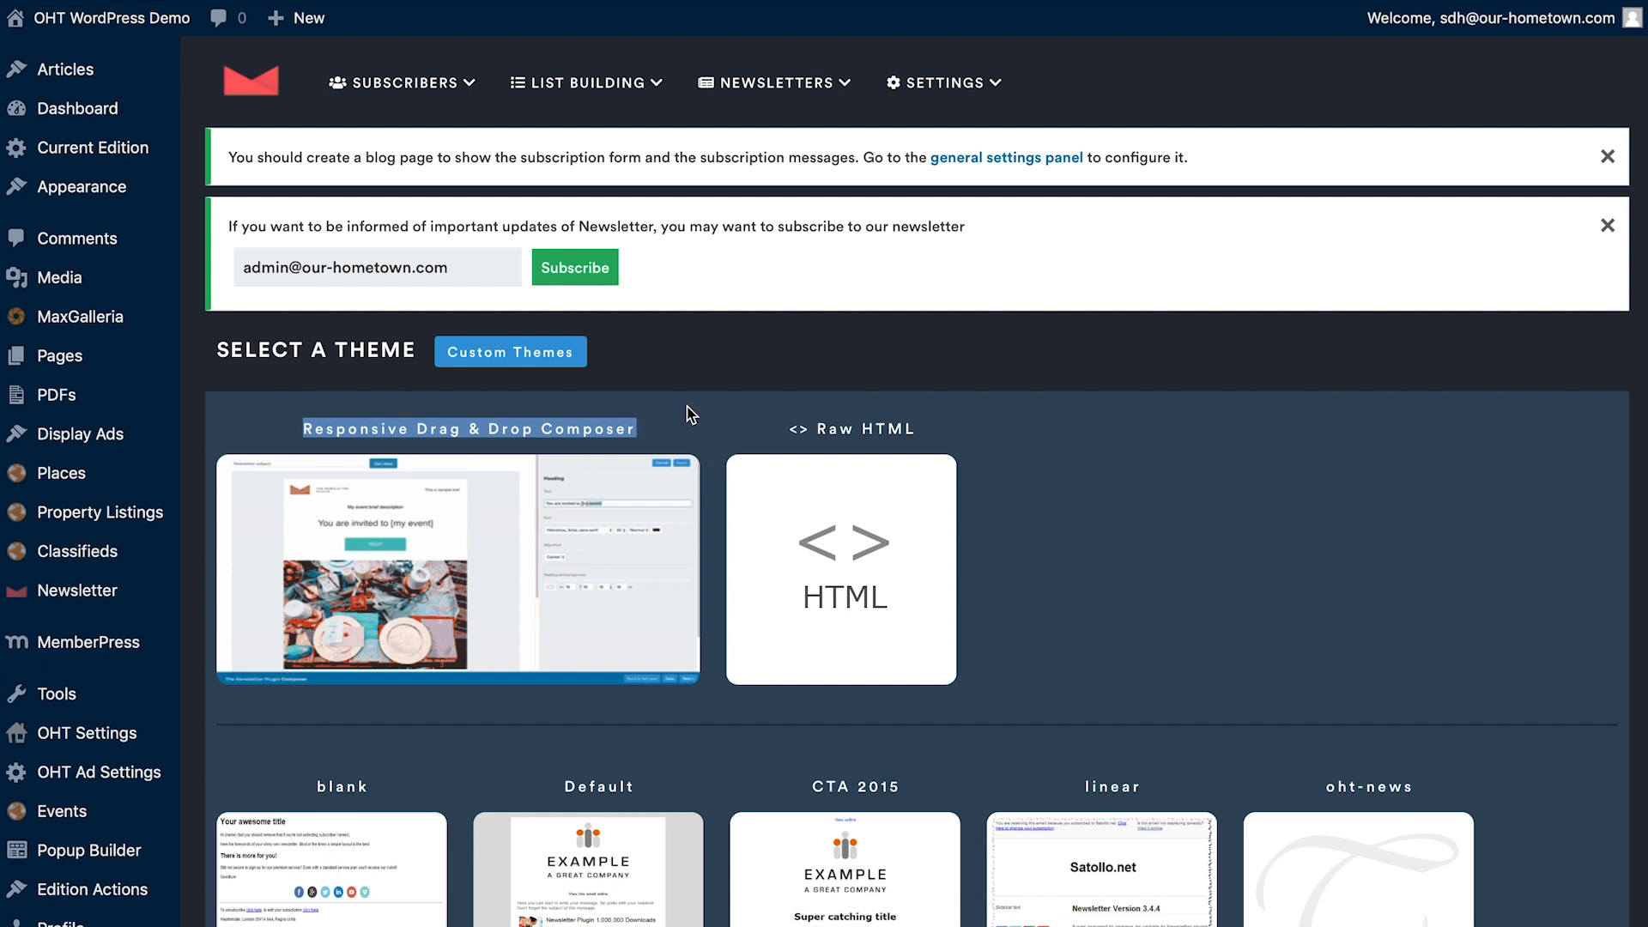
pyautogui.click(724, 404)
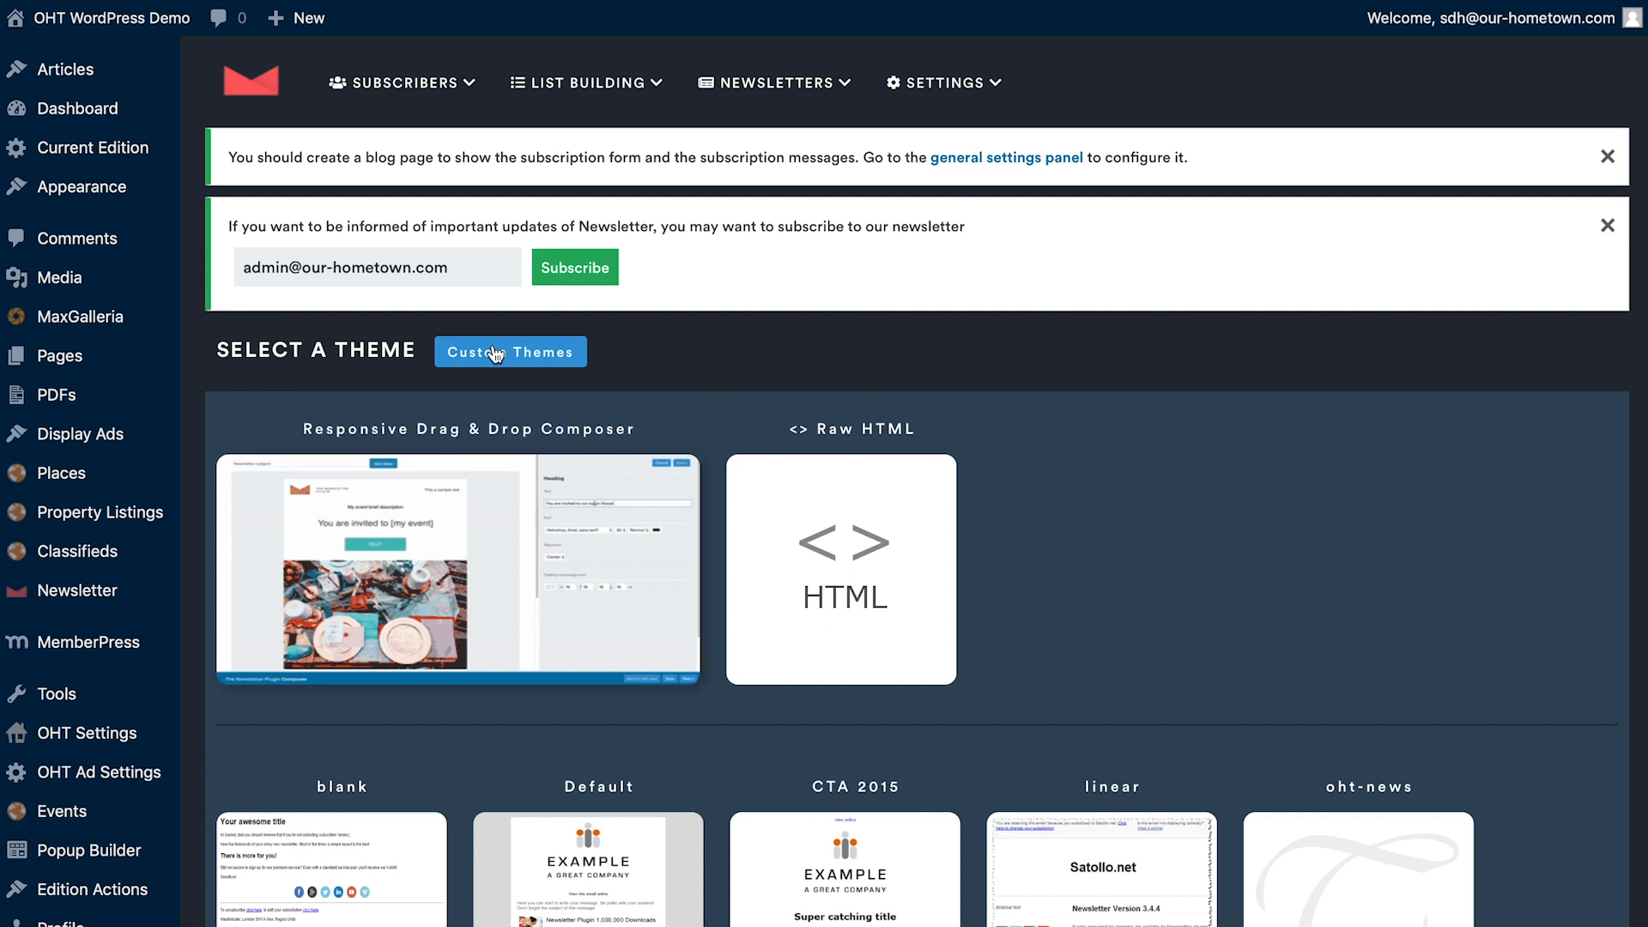
pyautogui.click(434, 589)
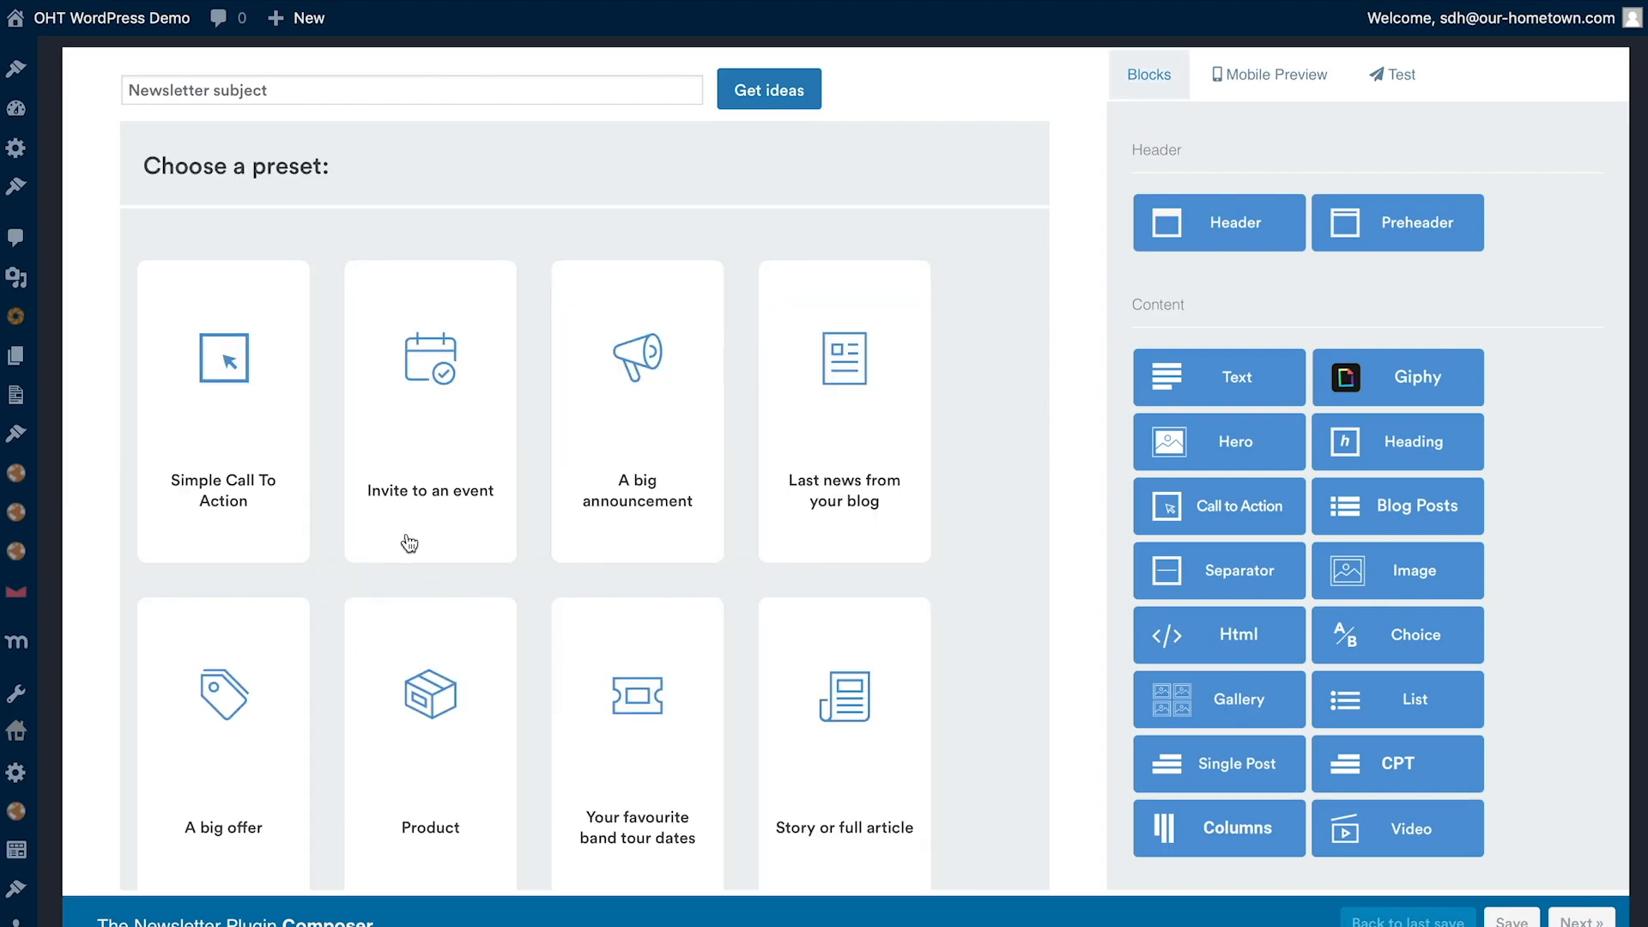
pyautogui.scroll(-2, 467, 541)
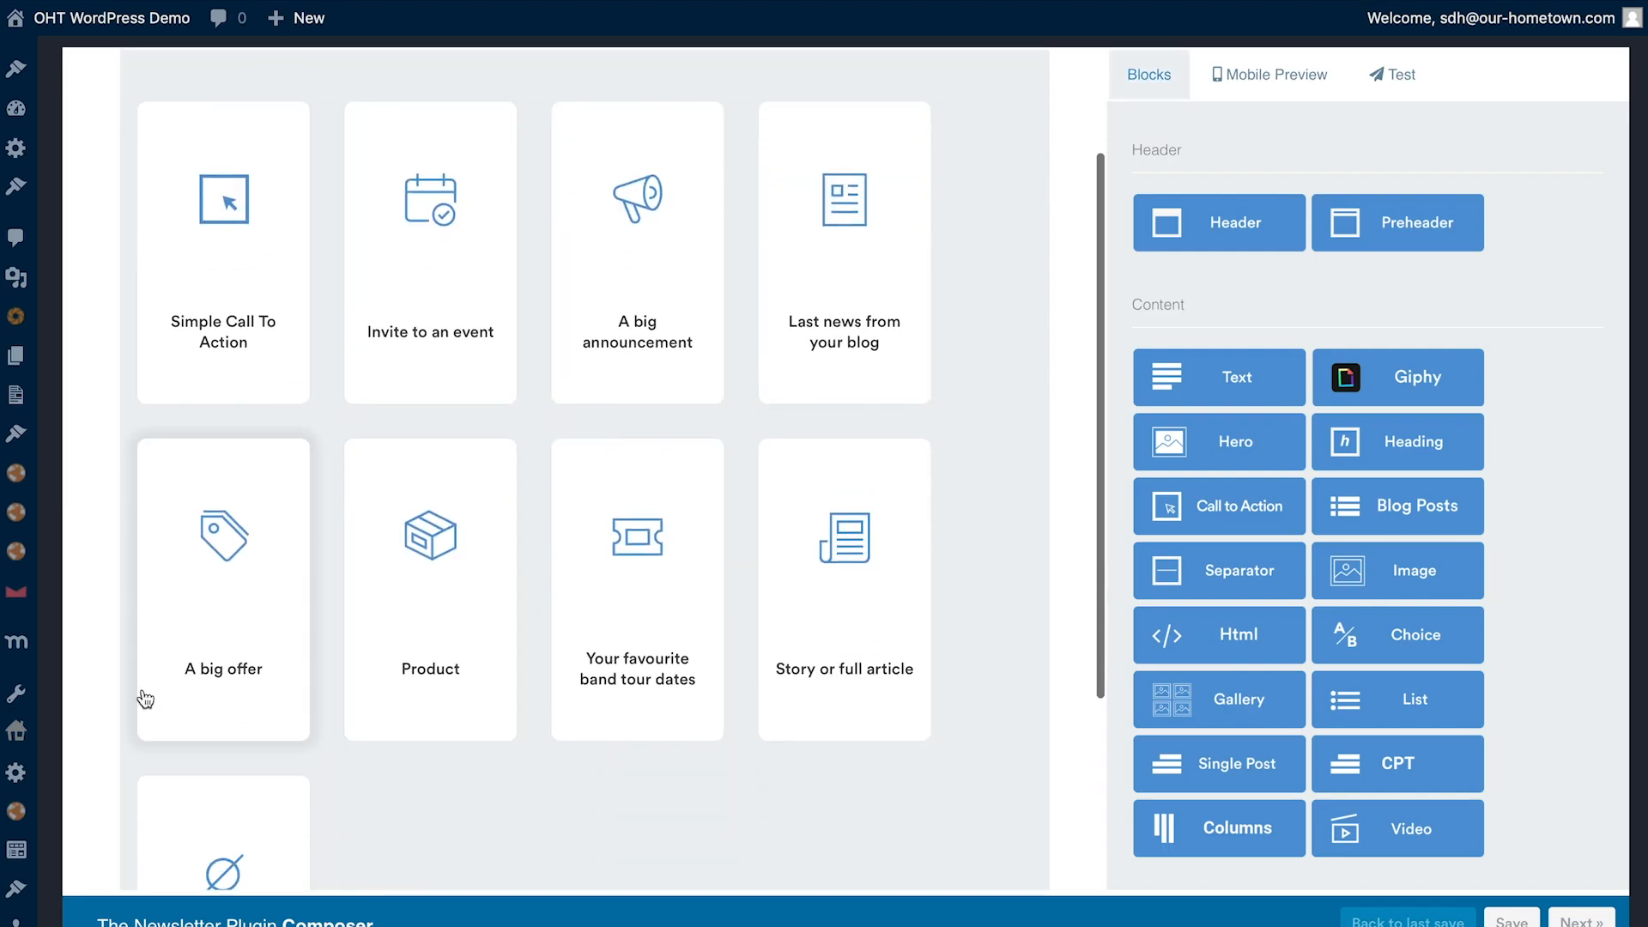
pyautogui.click(213, 276)
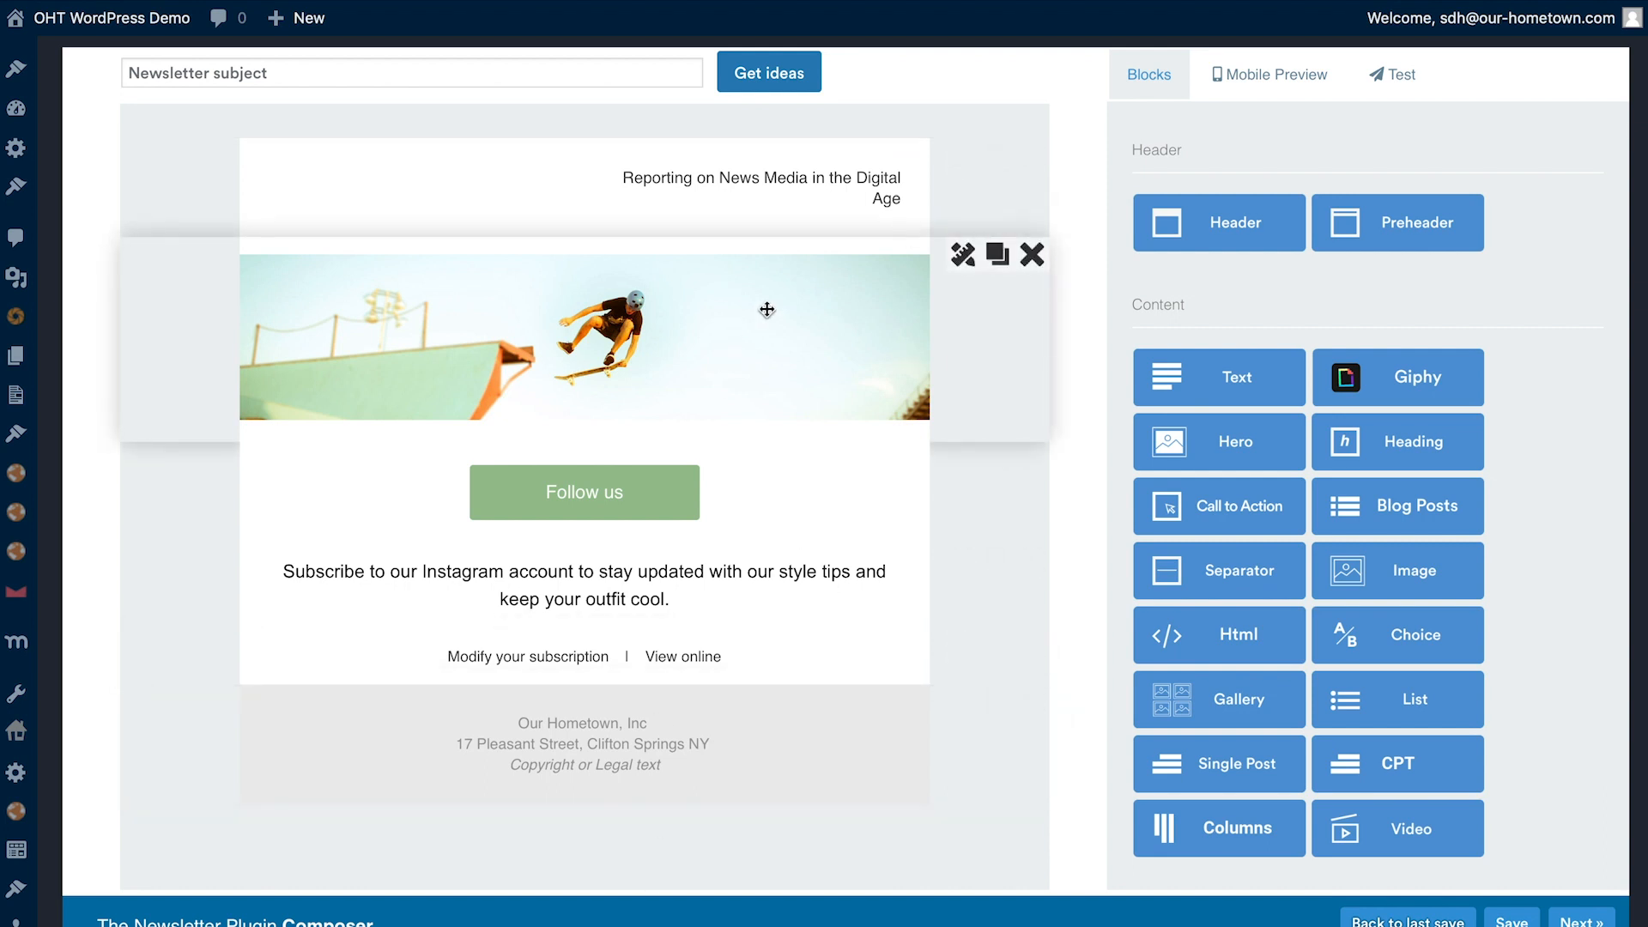
# - Examine the composer's available blocks in the Header, Content and Footer groups
pyautogui.moveTo(1184, 149); pyautogui.dragTo(1134, 149)
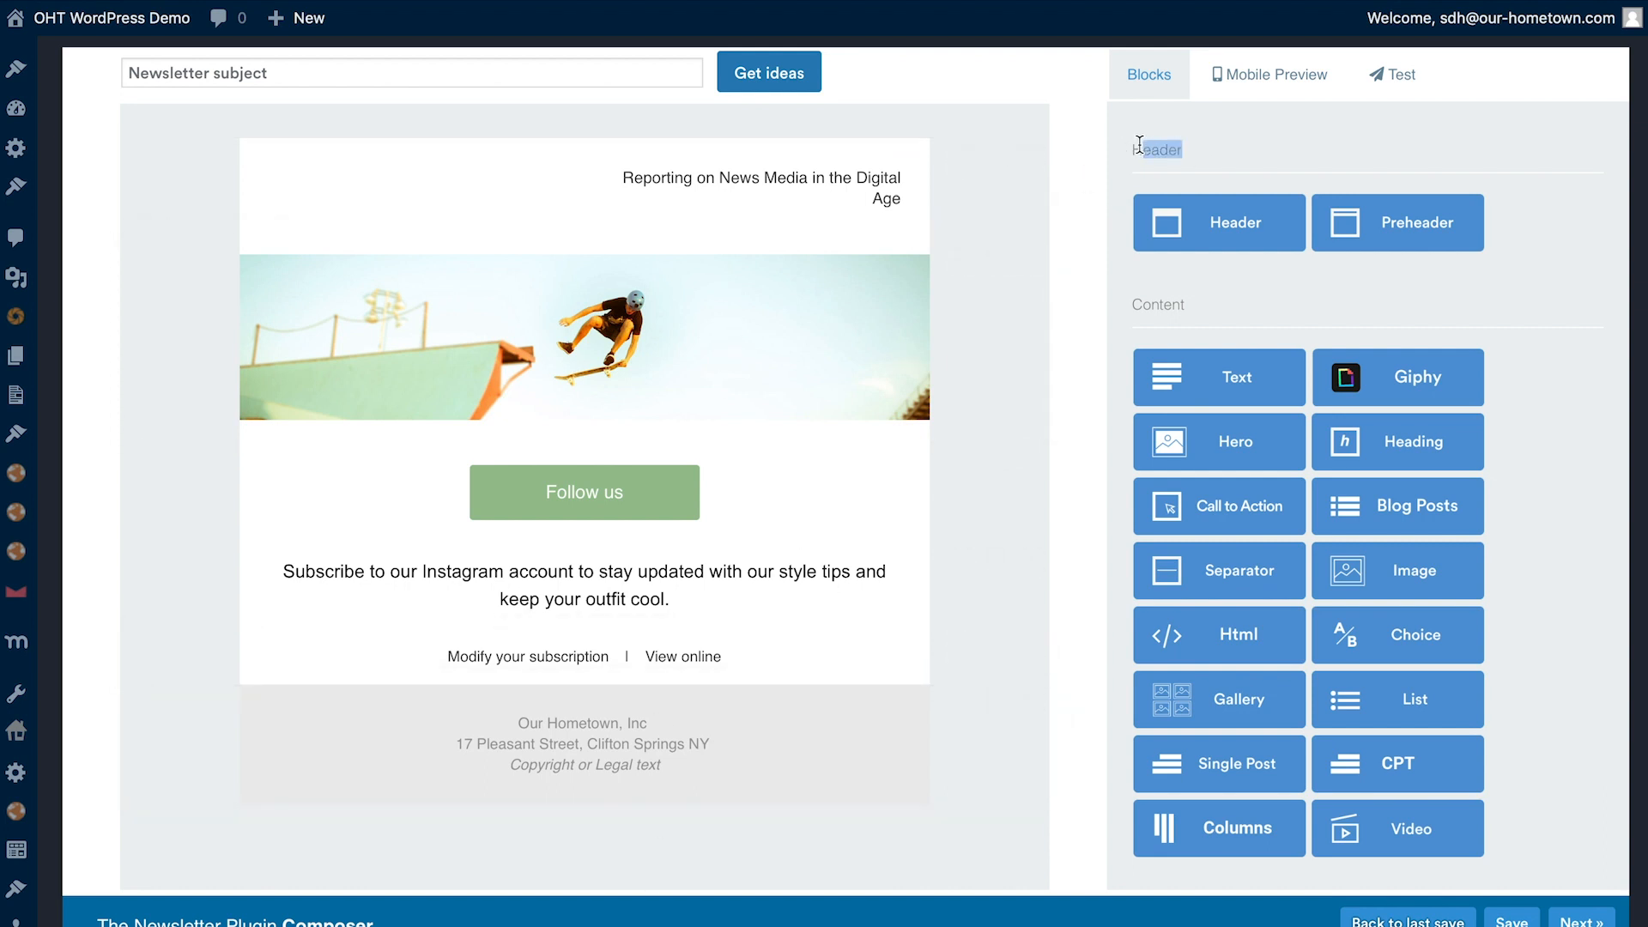
pyautogui.moveTo(1185, 305); pyautogui.dragTo(1134, 305)
pyautogui.scroll(-3, 1131, 304)
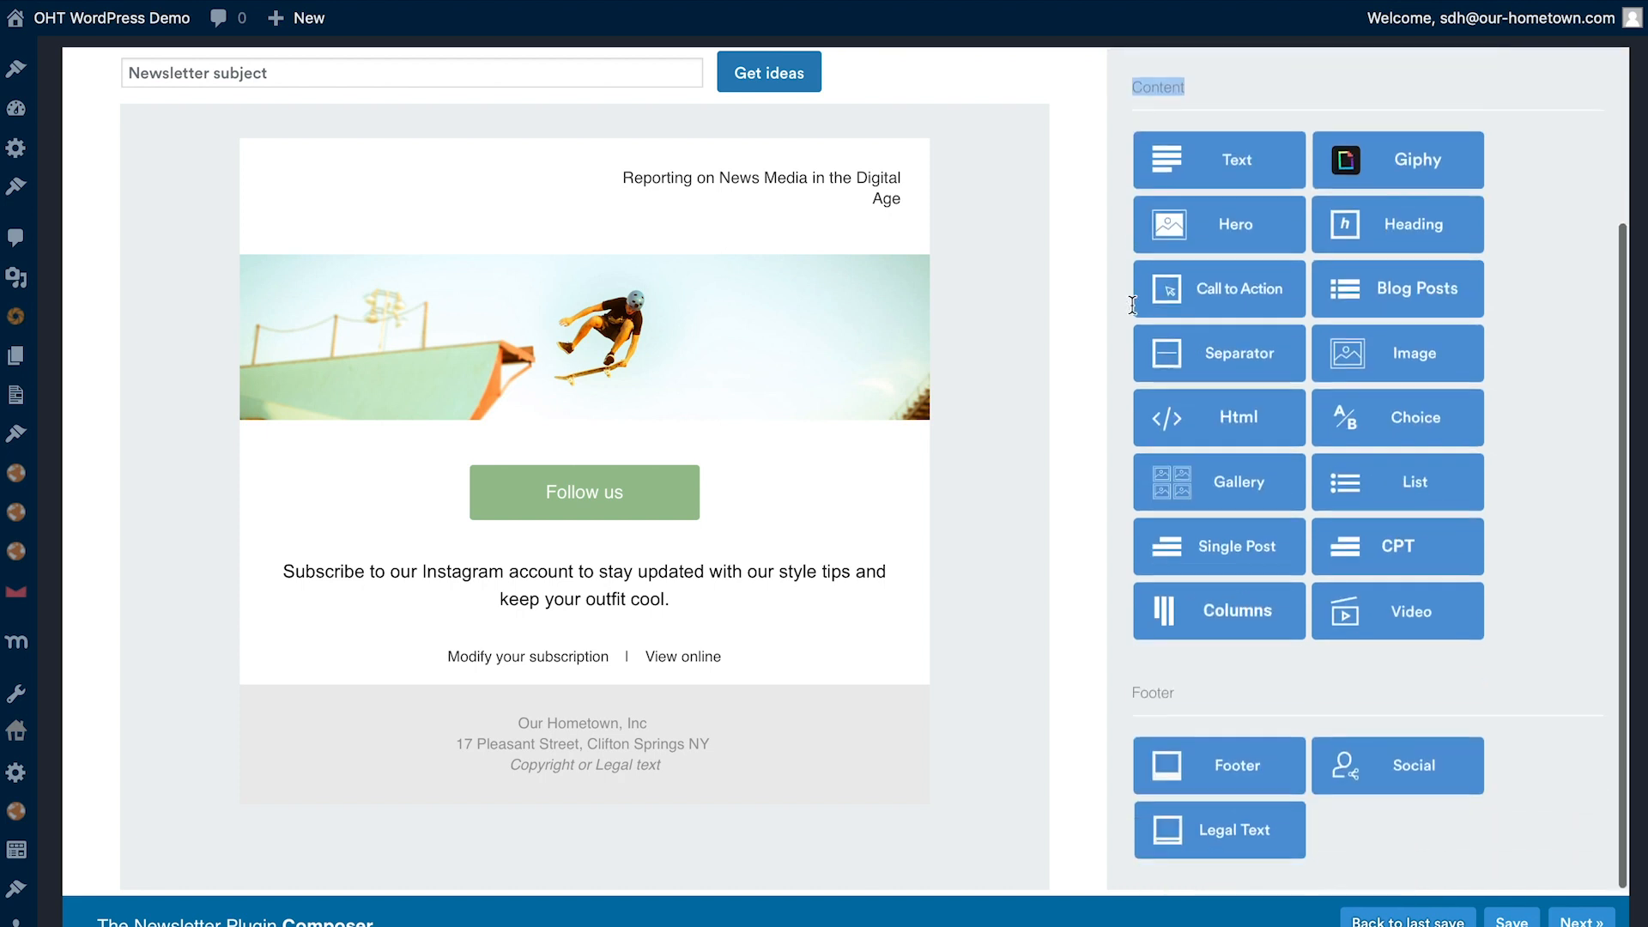
pyautogui.click(1195, 717)
pyautogui.click(1127, 700)
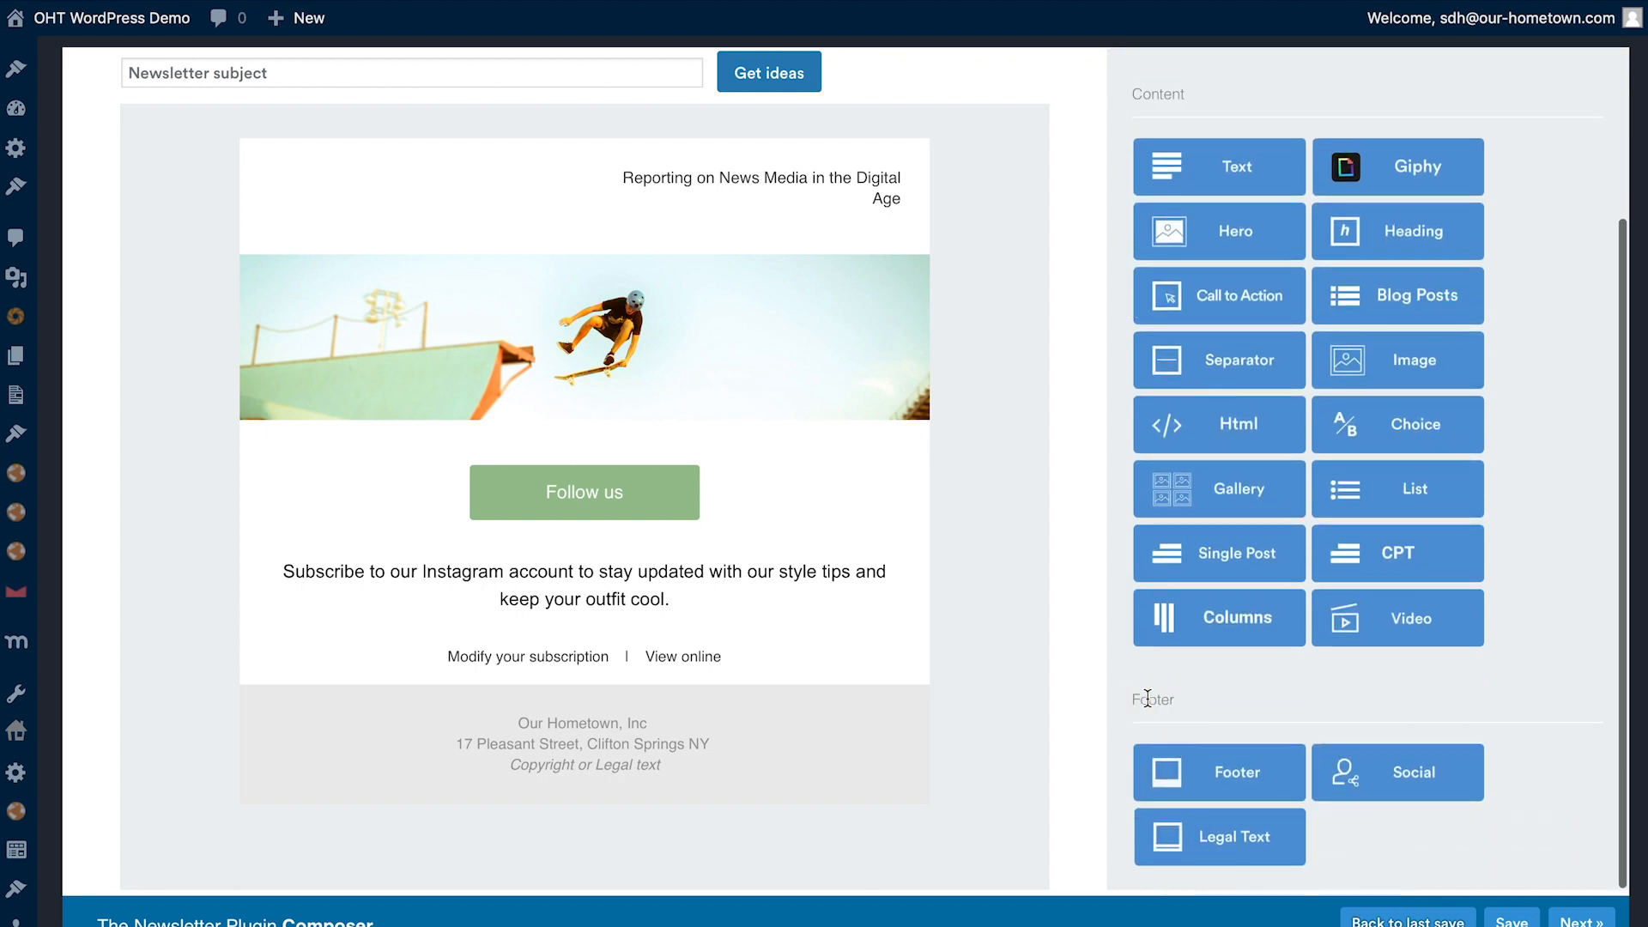
pyautogui.scroll(3, 1265, 699)
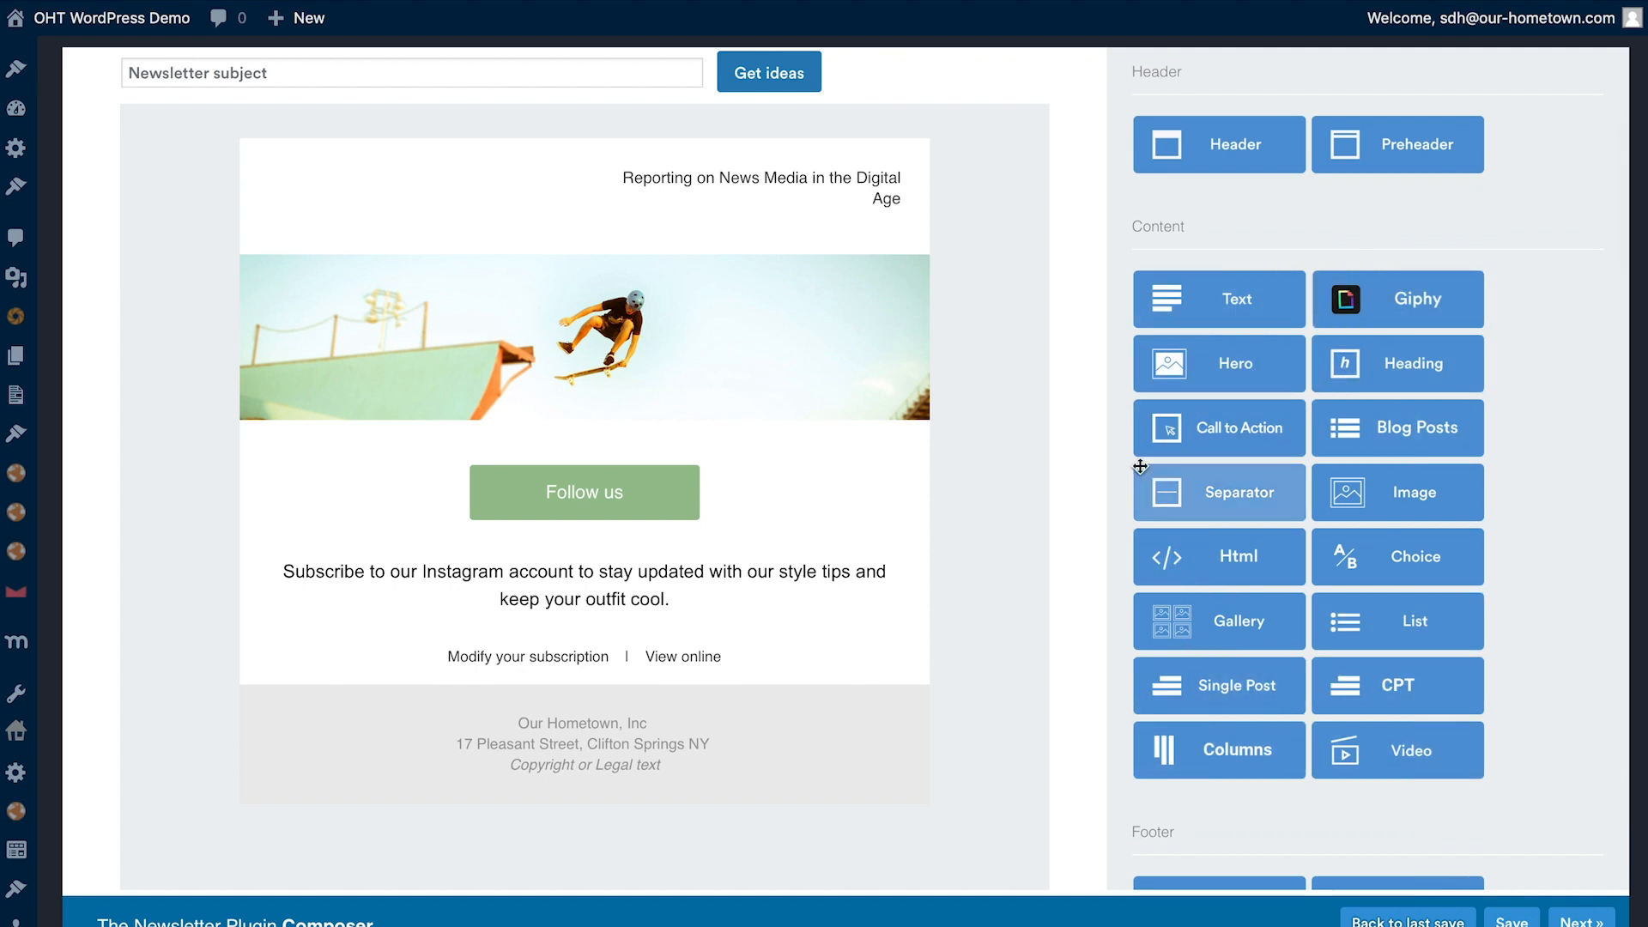
pyautogui.scroll(2, 1179, 428)
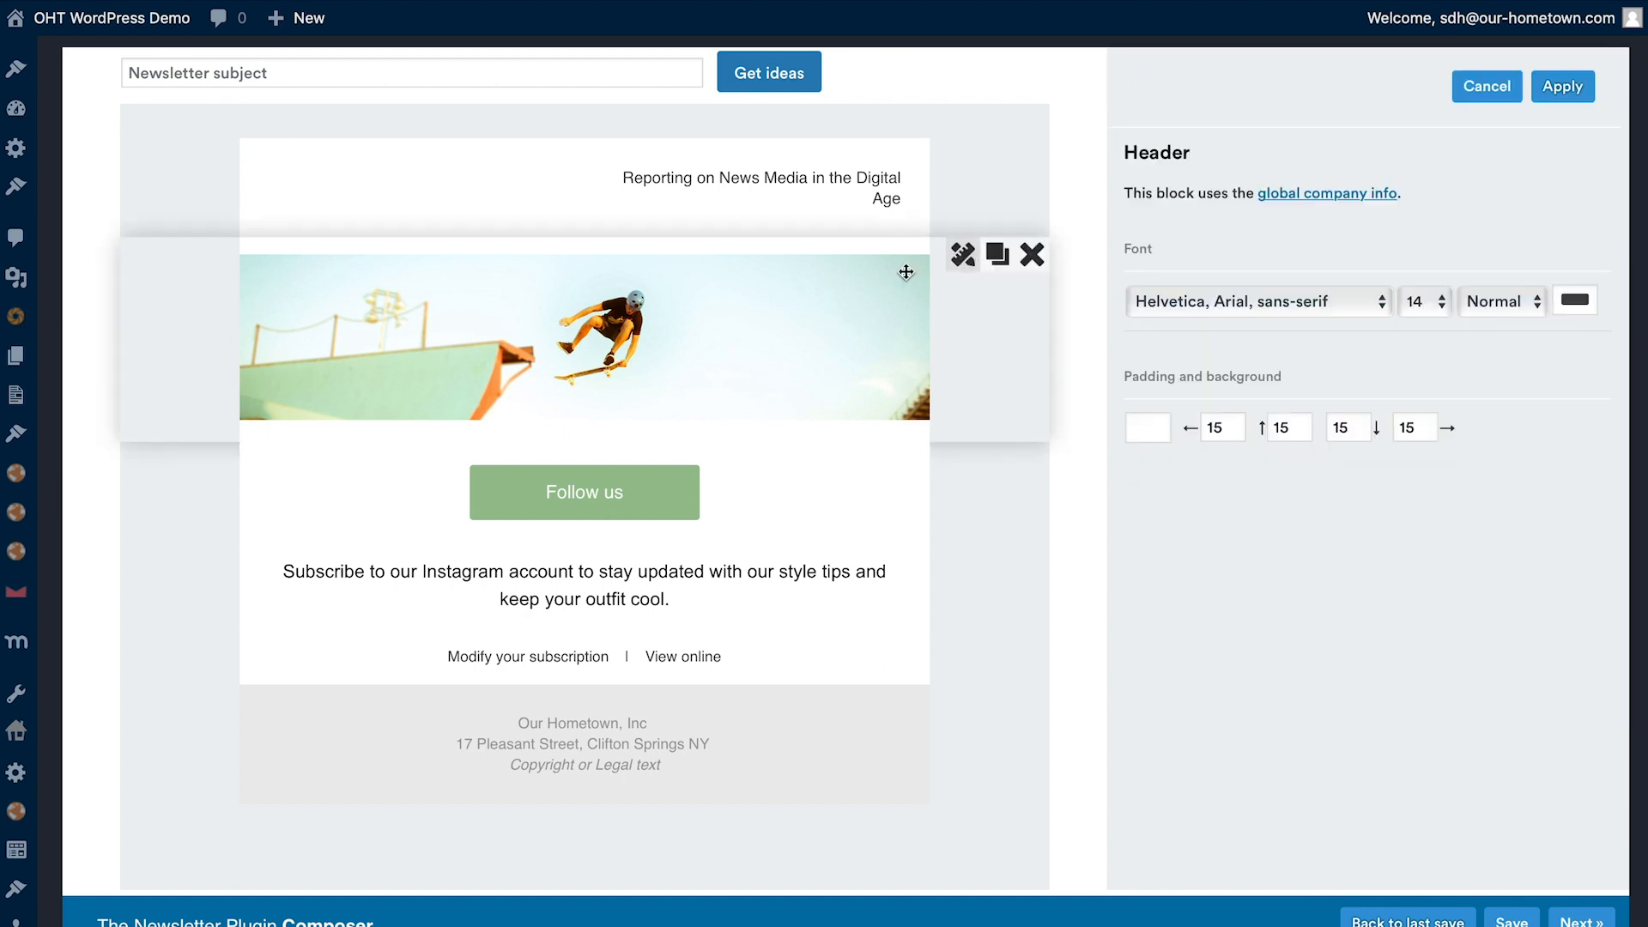
# - Replace the skateboarder image in the newsletter with OHT-Newslogo.jpg from the media library
pyautogui.click(956, 256)
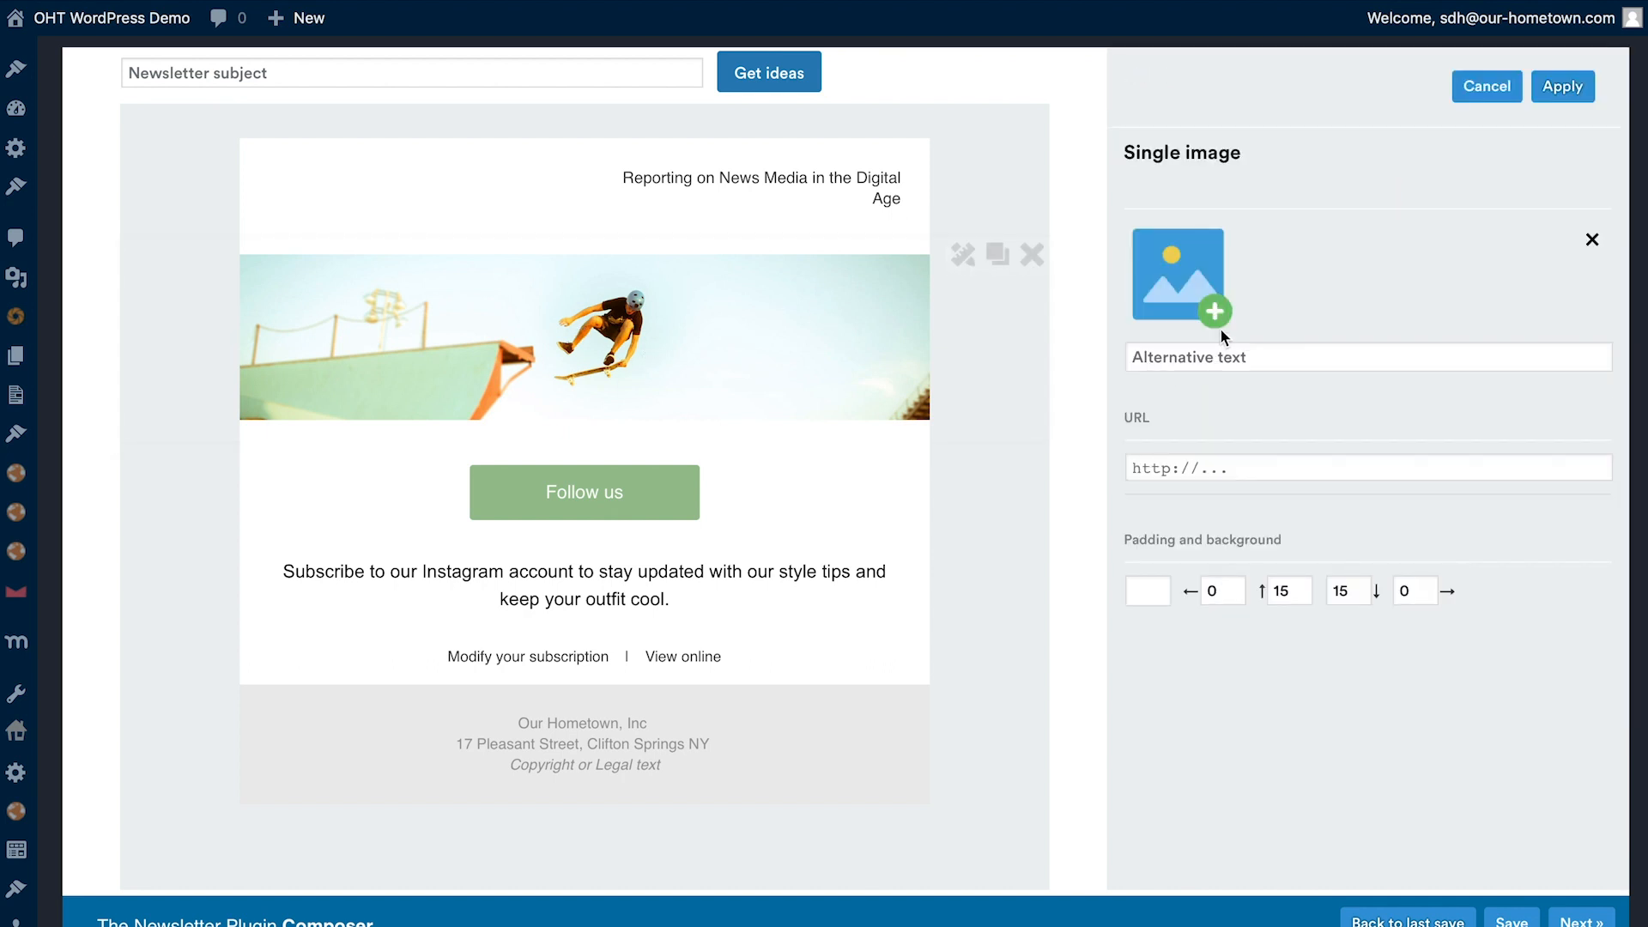
pyautogui.click(1214, 311)
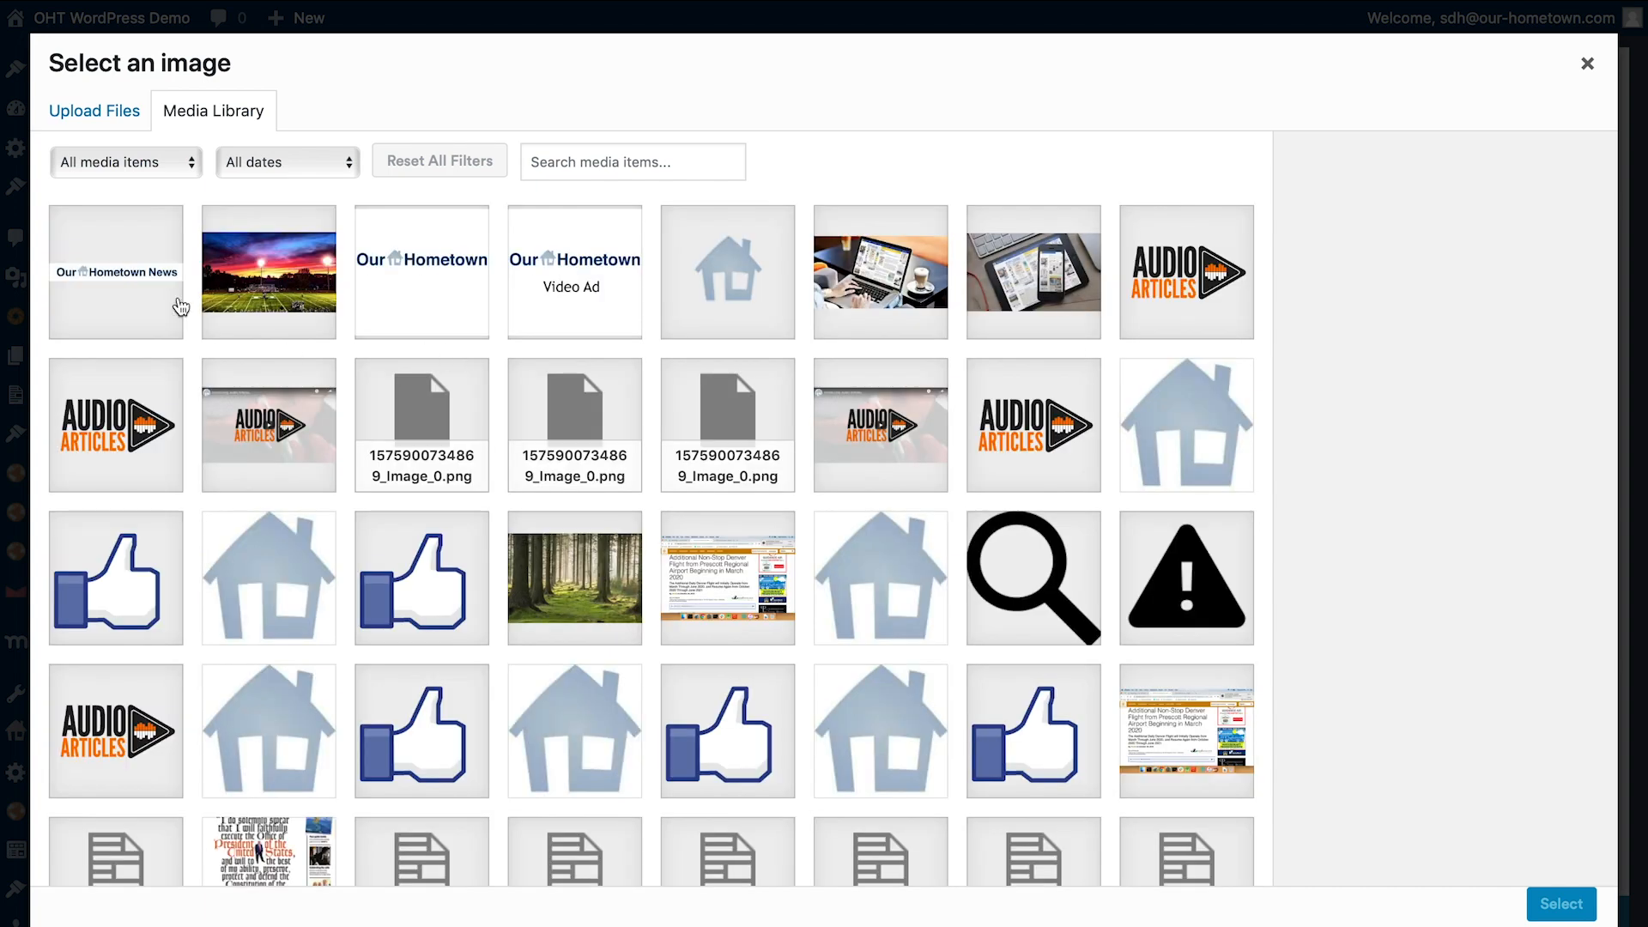
pyautogui.click(181, 307)
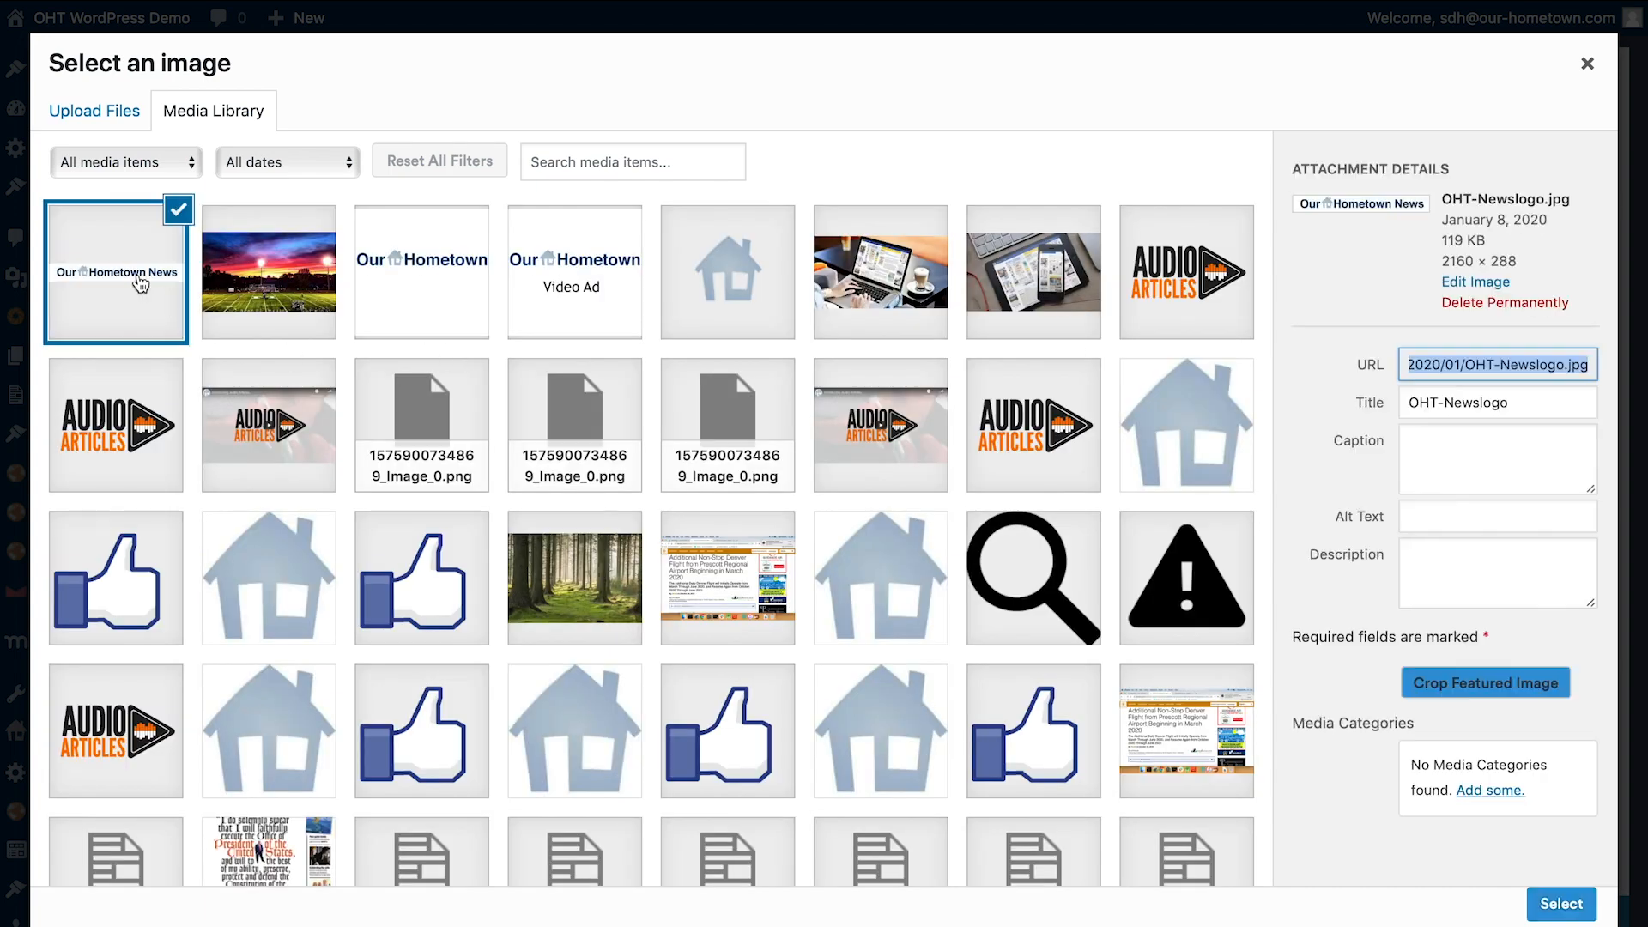
pyautogui.click(1561, 904)
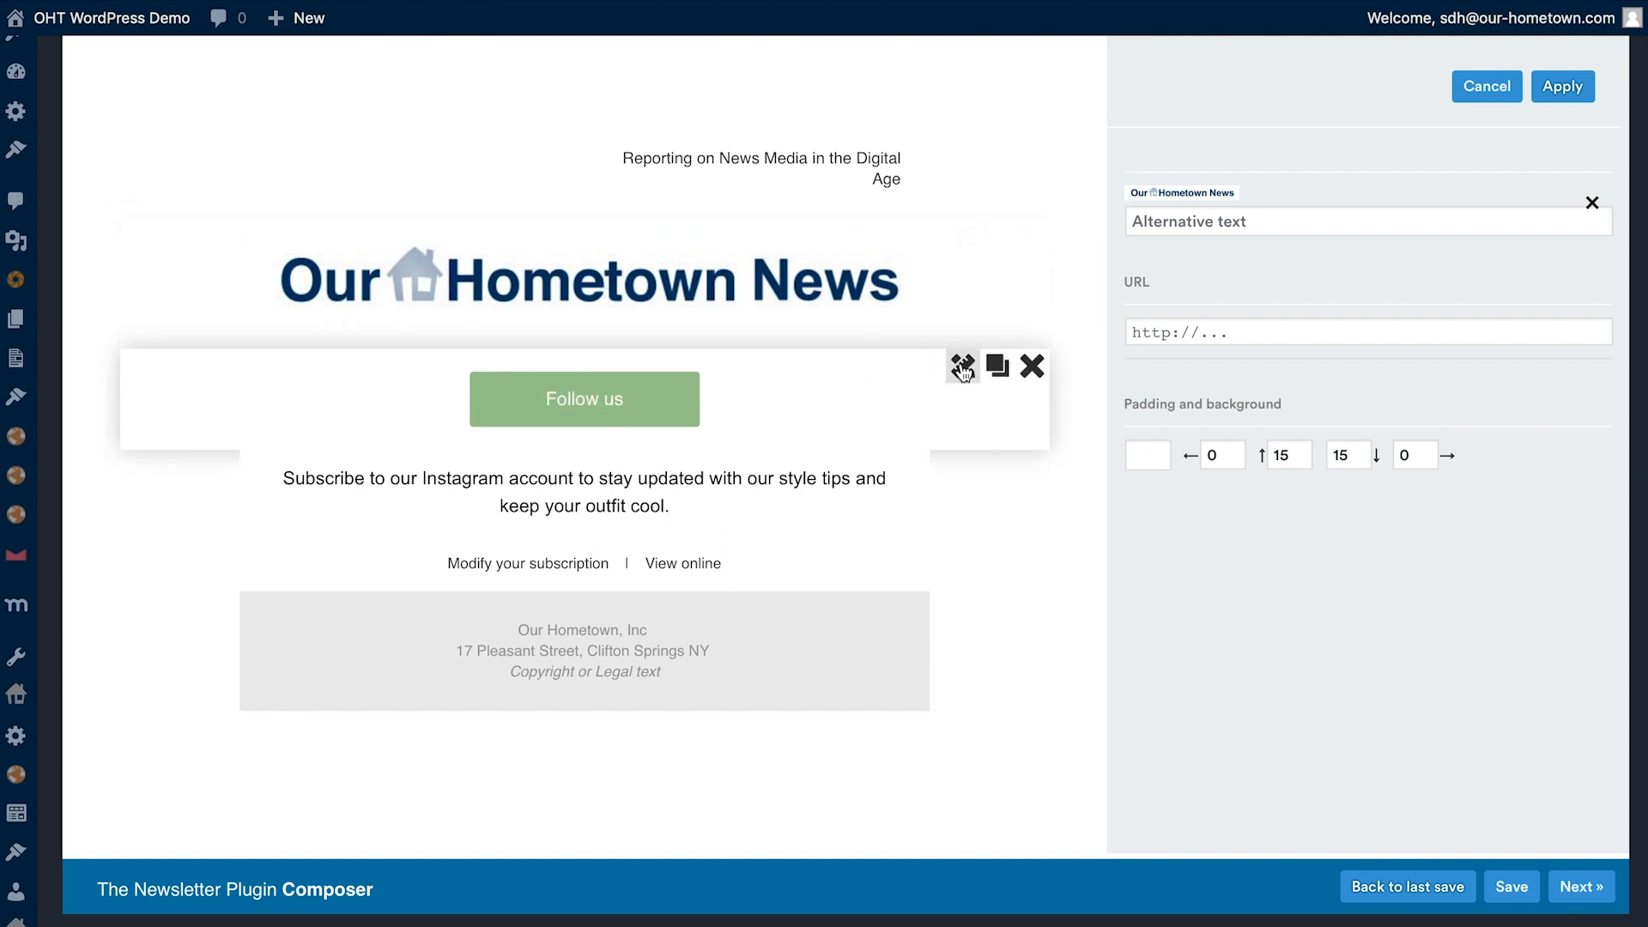
# - Change the call-to-action button's label to "Subscribe" and apply the change
pyautogui.click(1049, 339)
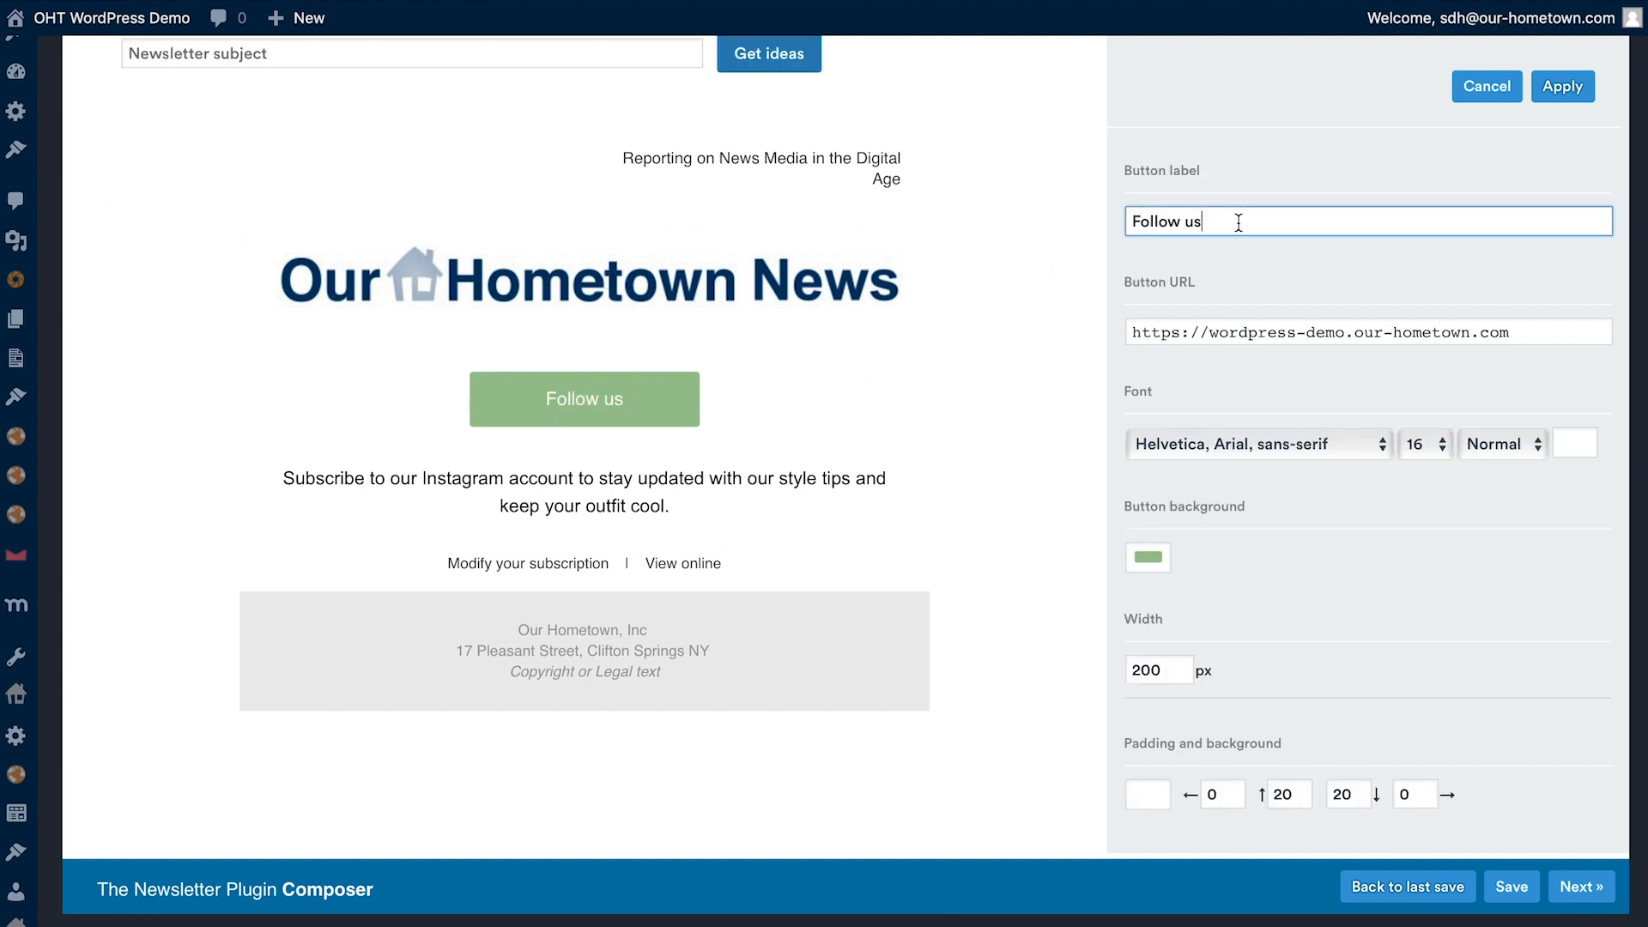
pyautogui.moveTo(1236, 221); pyautogui.dragTo(1047, 227)
pyautogui.write('S')
pyautogui.press('Right')
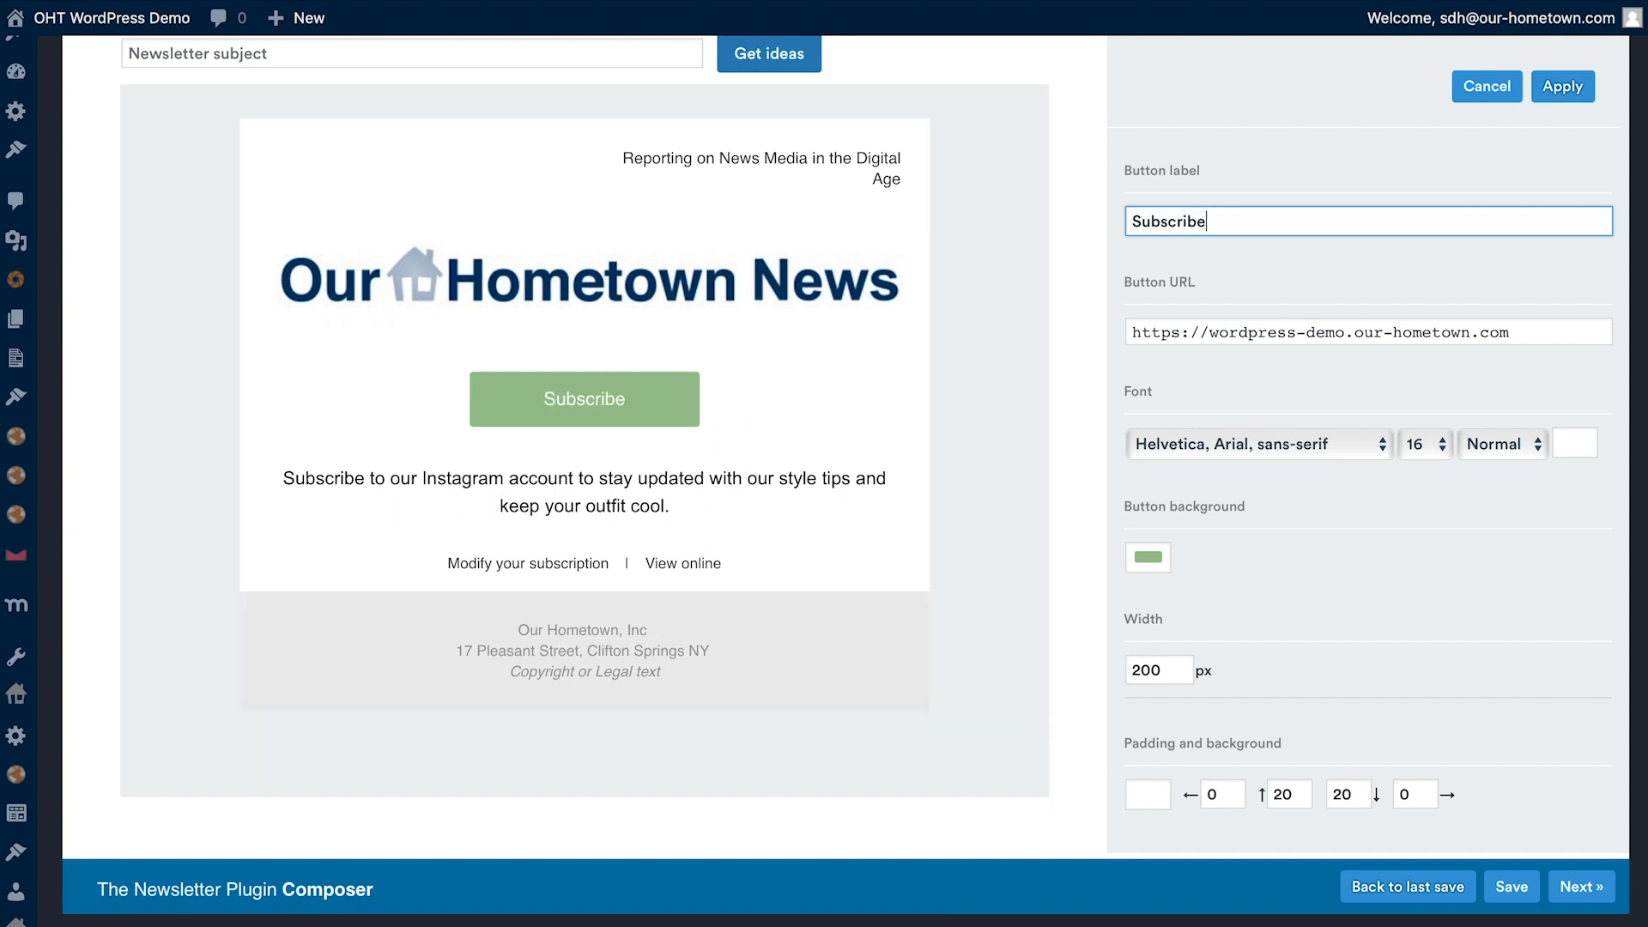
pyautogui.click(1564, 86)
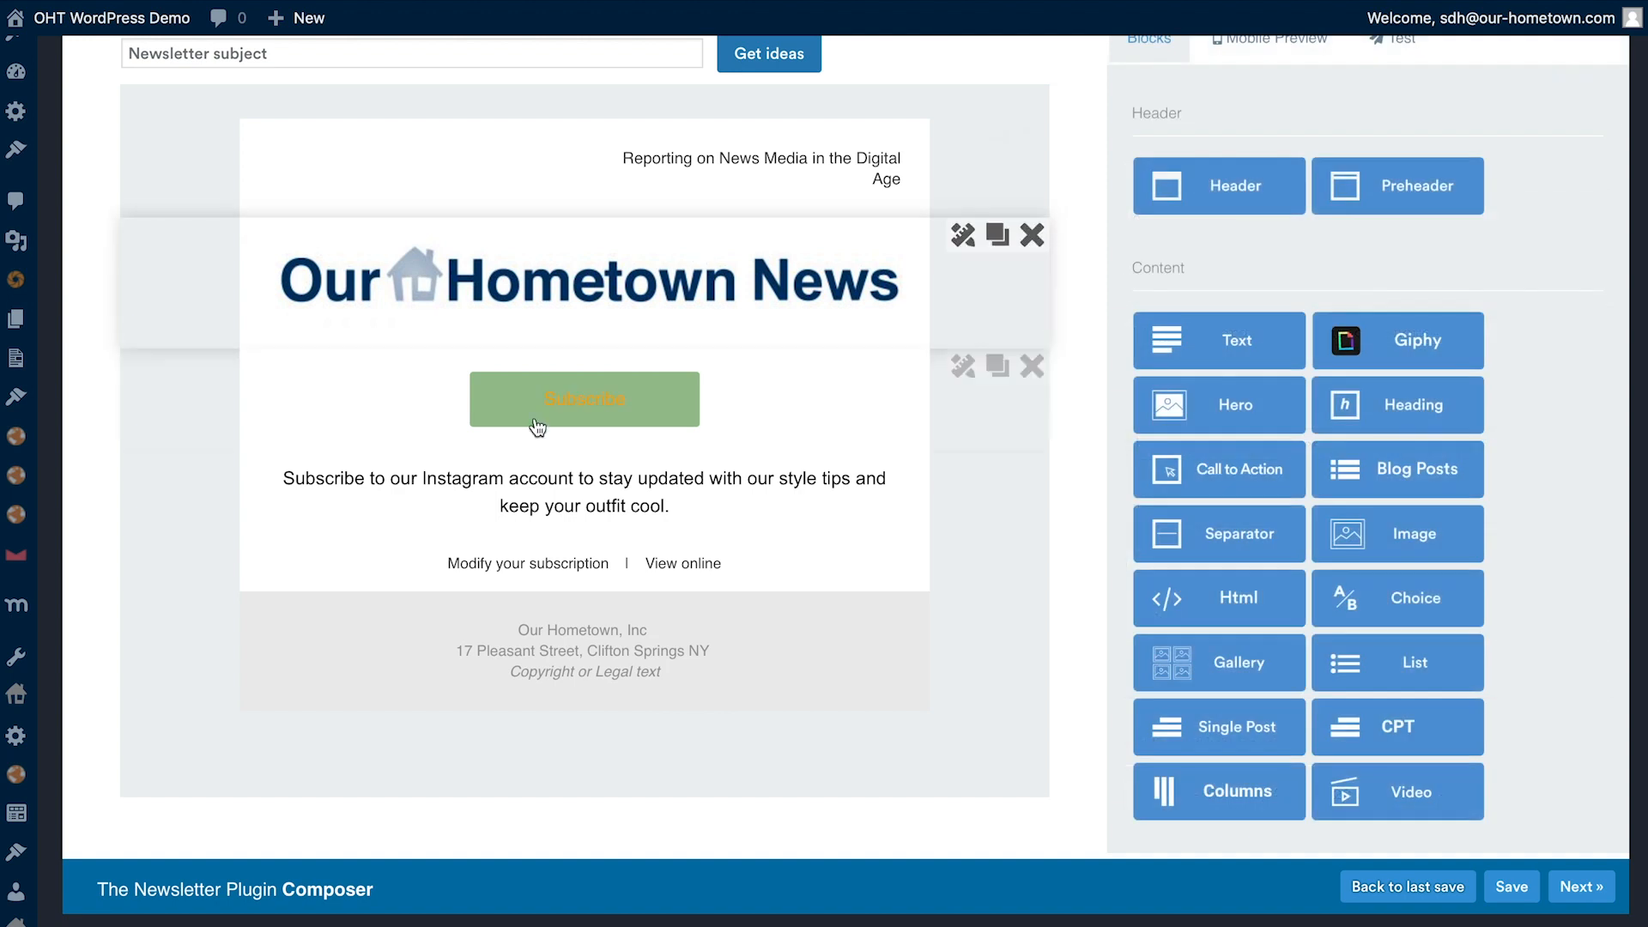
# - Reopen the Subscribe button's settings and examine its URL, font family, size, weight and text colour options
pyautogui.click(963, 364)
pyautogui.moveTo(1169, 334)
pyautogui.mouseDown()
pyautogui.moveTo(1442, 338)
pyautogui.moveTo(1144, 325)
pyautogui.mouseUp()
pyautogui.click(1520, 324)
pyautogui.click(1253, 354)
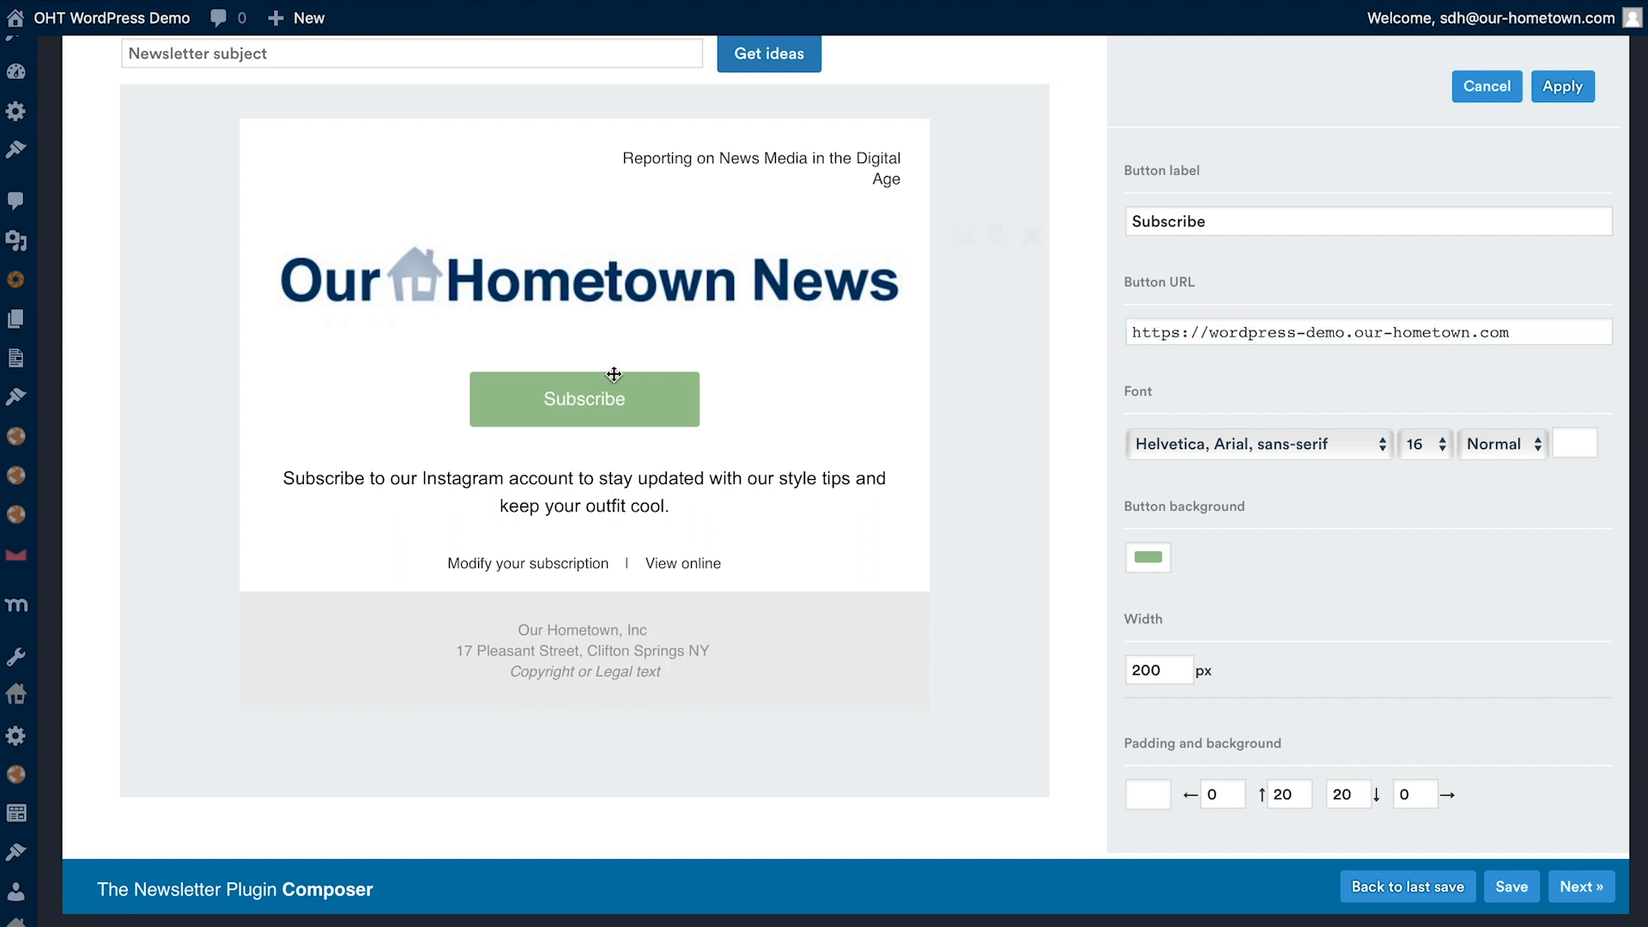
pyautogui.moveTo(566, 407)
pyautogui.moveTo(1172, 333); pyautogui.dragTo(1373, 336)
pyautogui.click(1372, 340)
pyautogui.click(1330, 434)
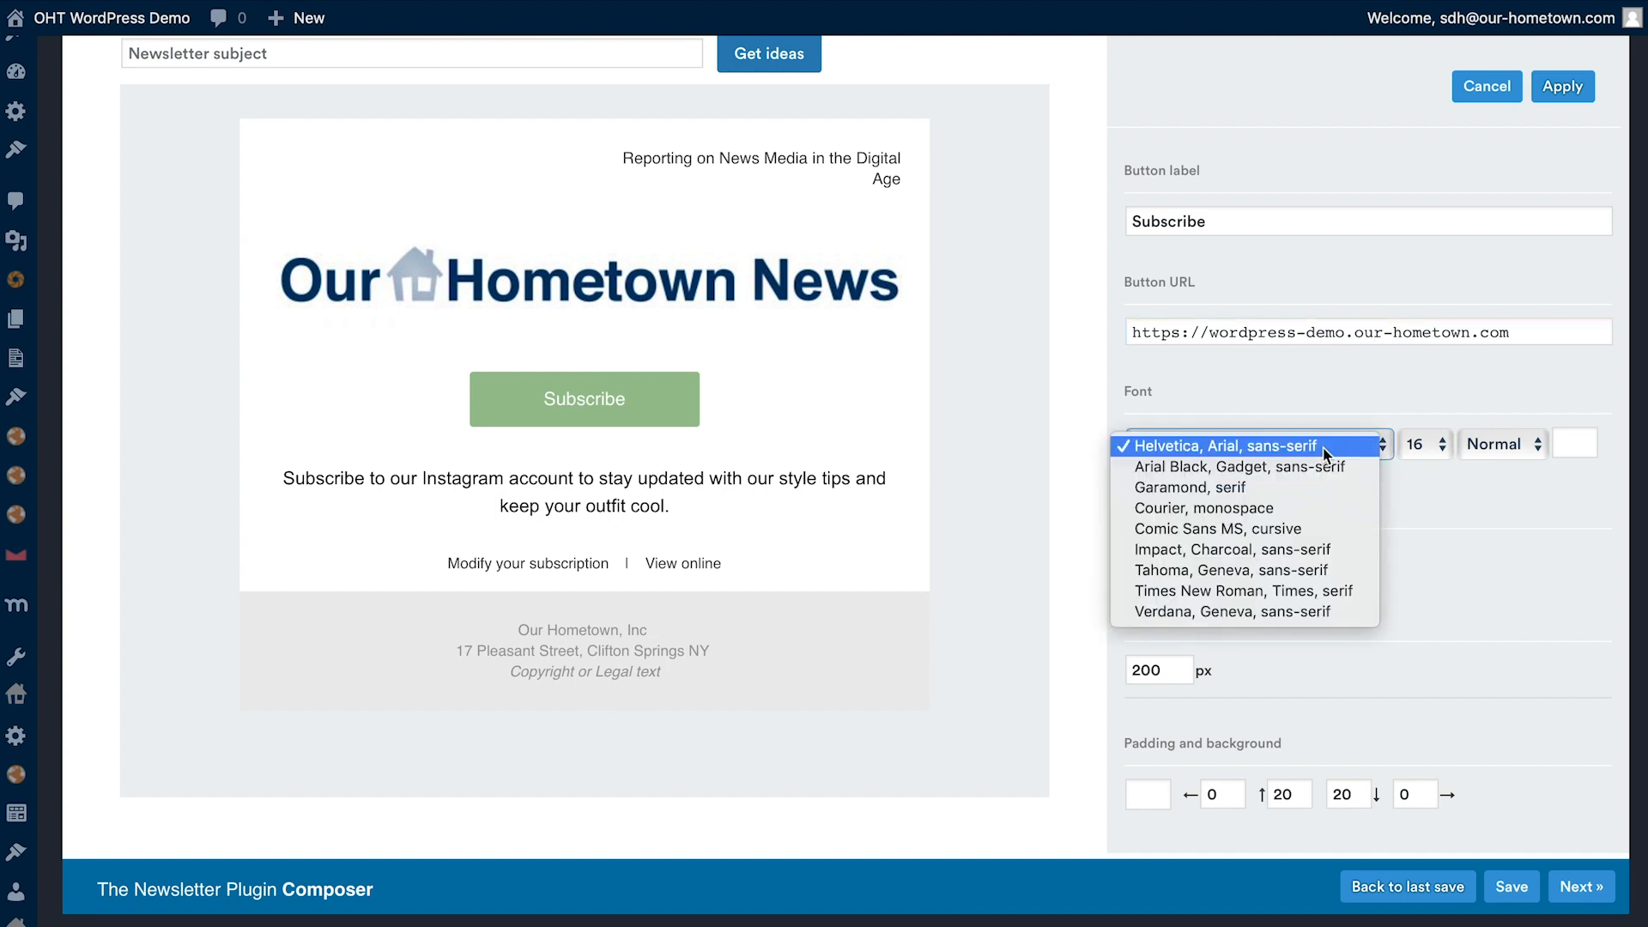
pyautogui.click(1450, 569)
pyautogui.click(1429, 444)
pyautogui.click(1494, 445)
pyautogui.click(1494, 445)
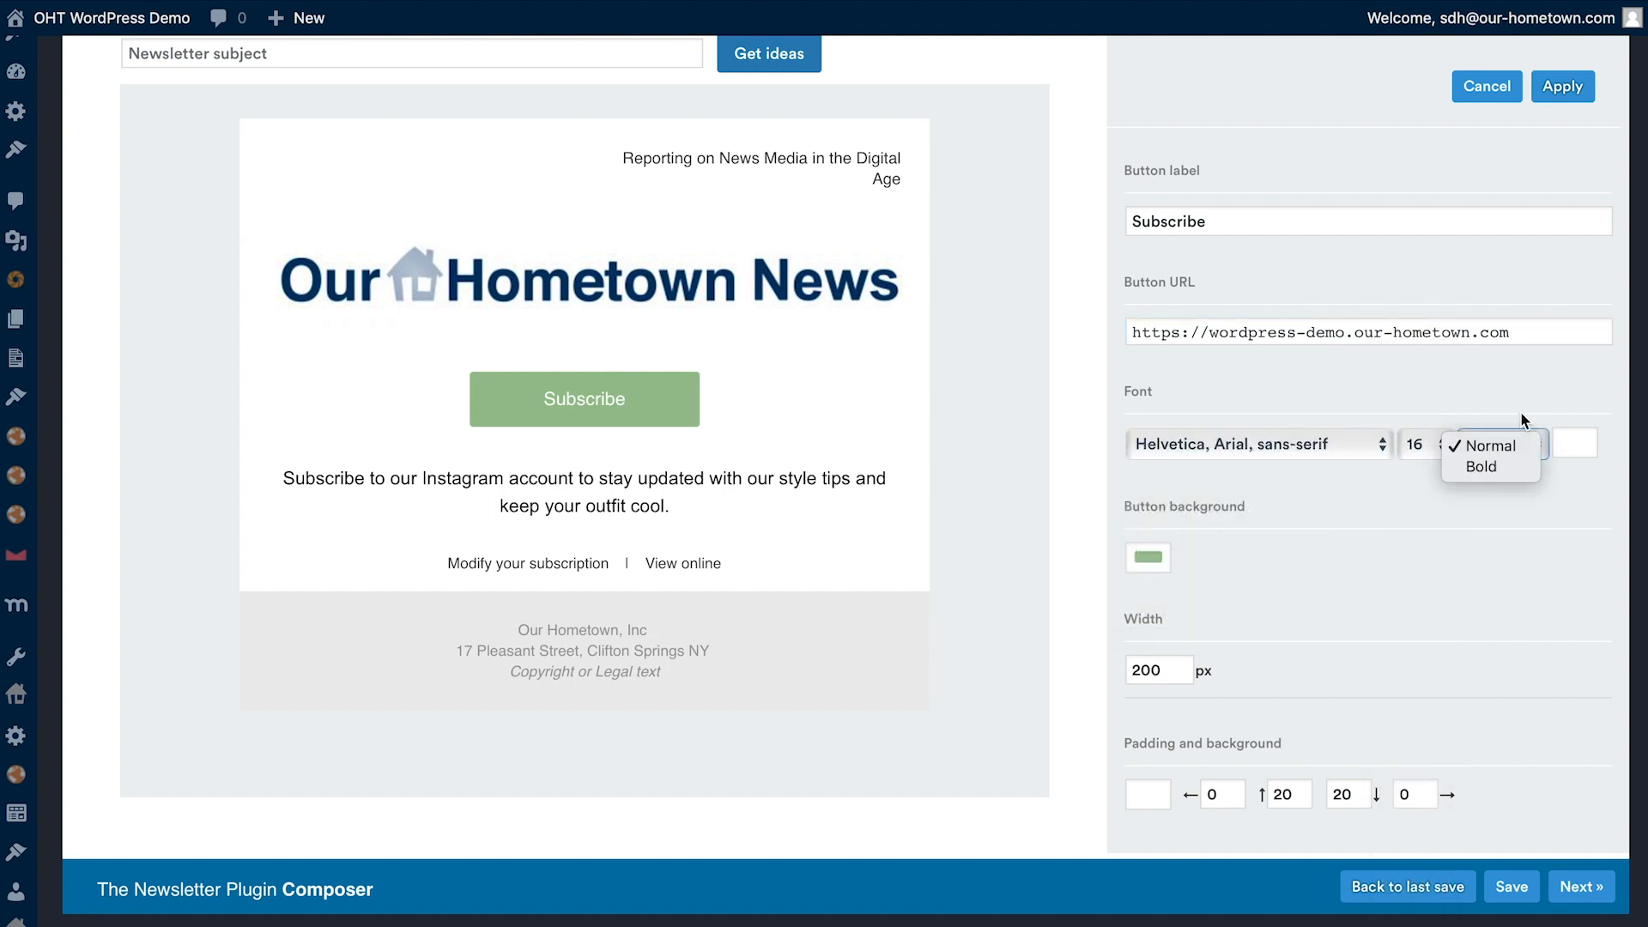
pyautogui.click(1530, 398)
pyautogui.click(1580, 443)
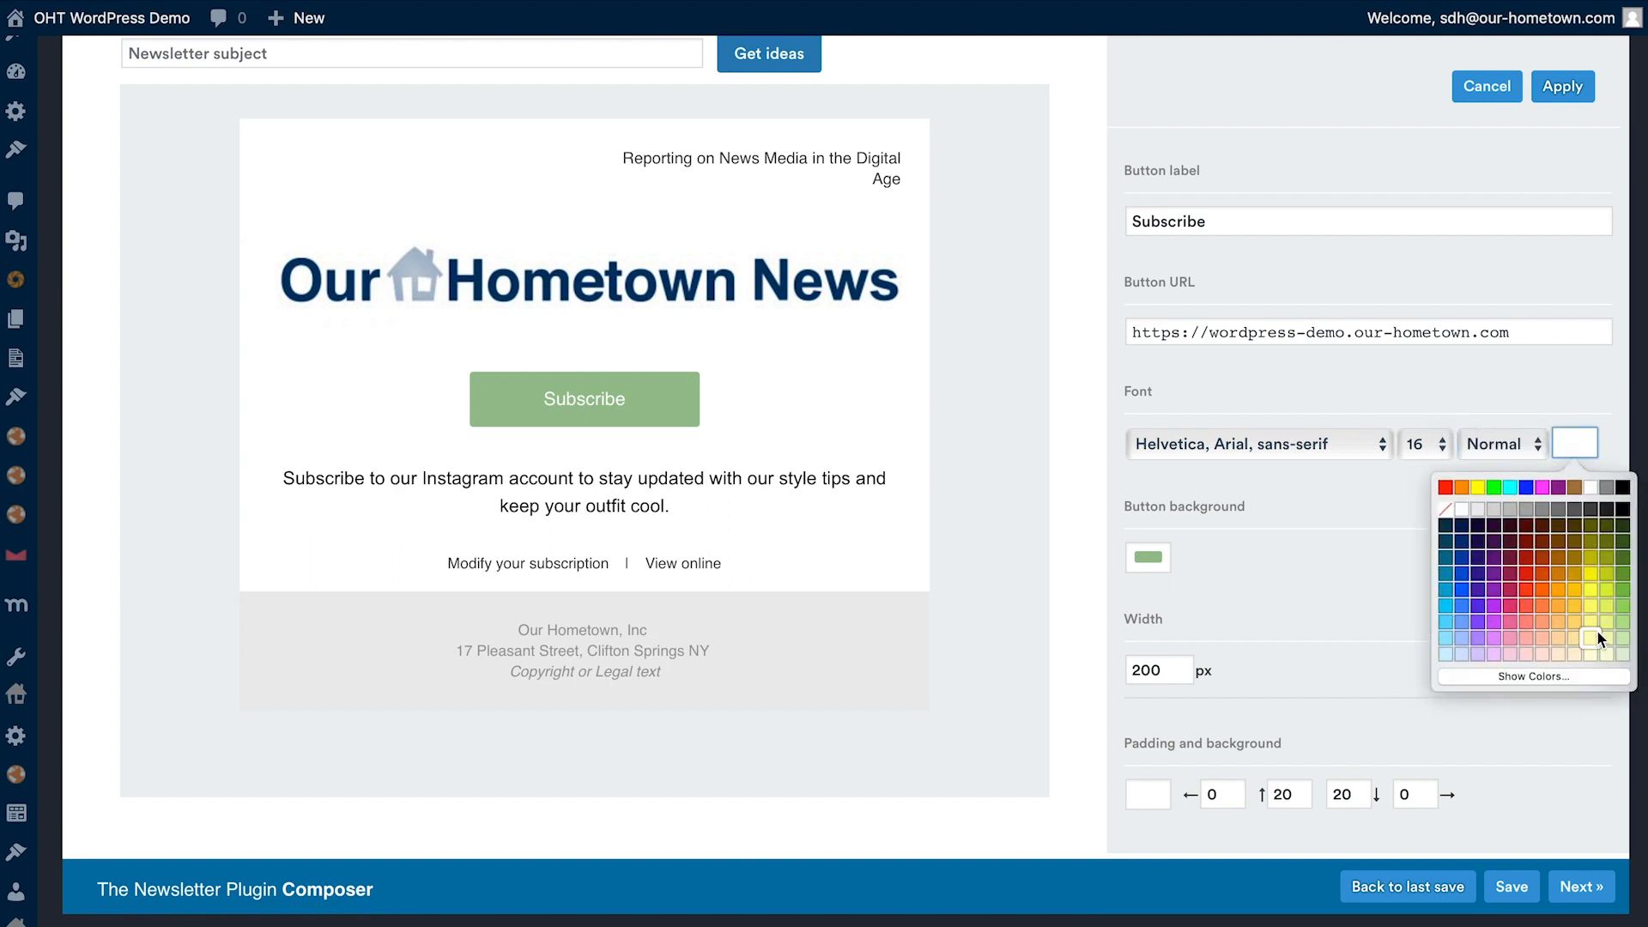
pyautogui.click(1494, 511)
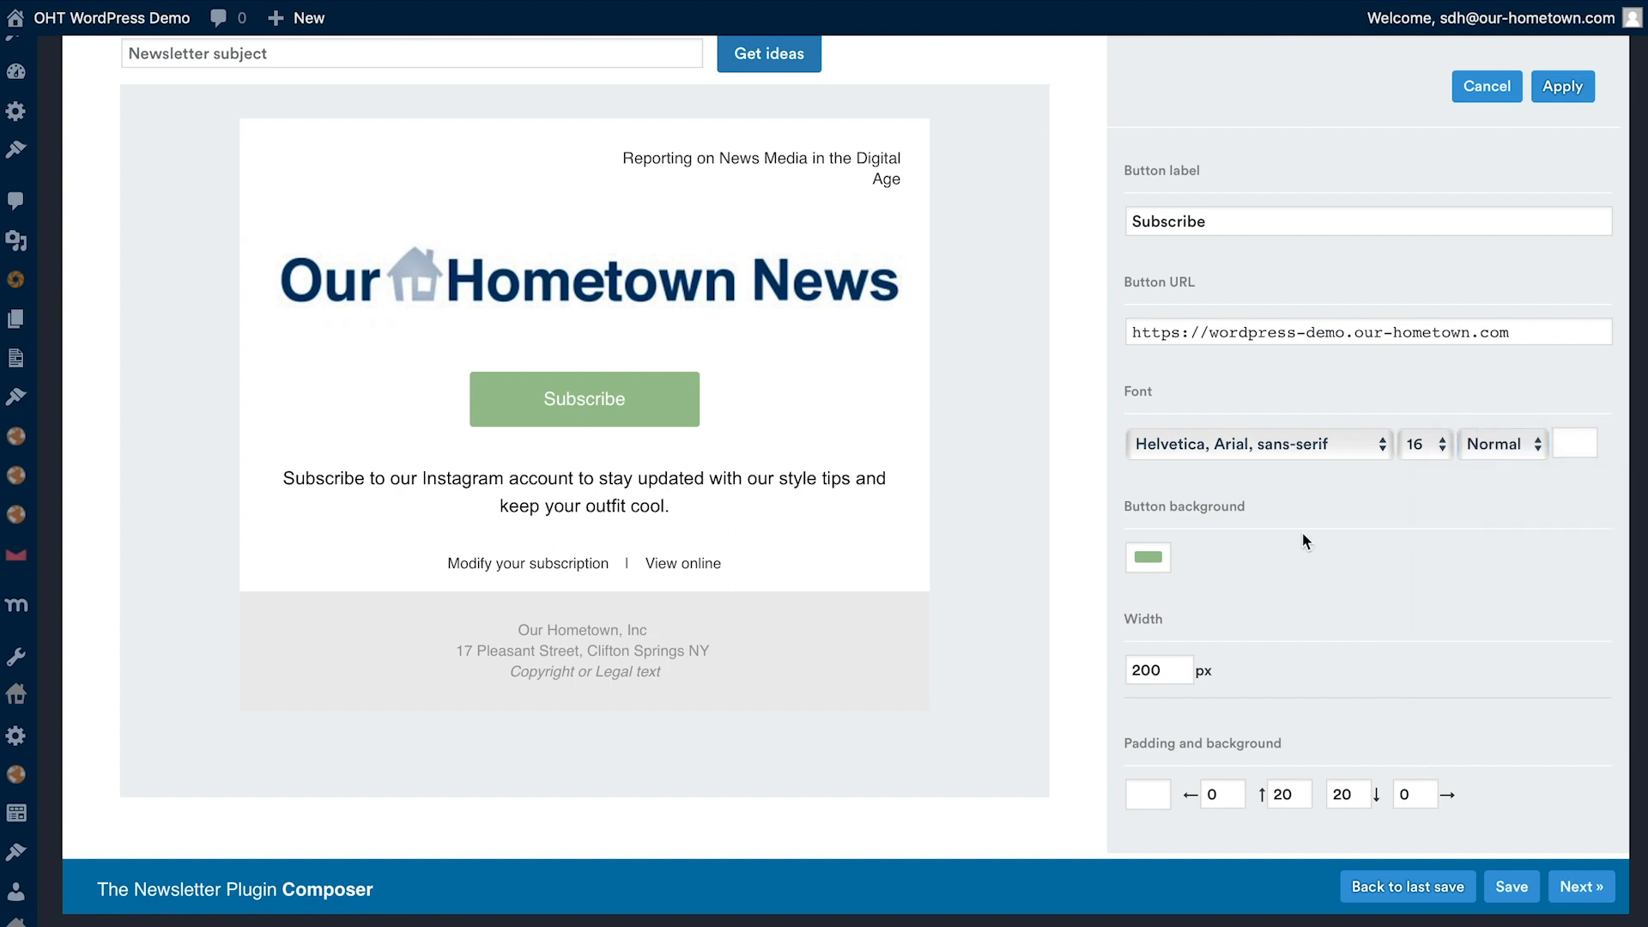
# - Set the Subscribe button's background to dark blue and its font weight to Bold, and apply the changes
pyautogui.click(1149, 560)
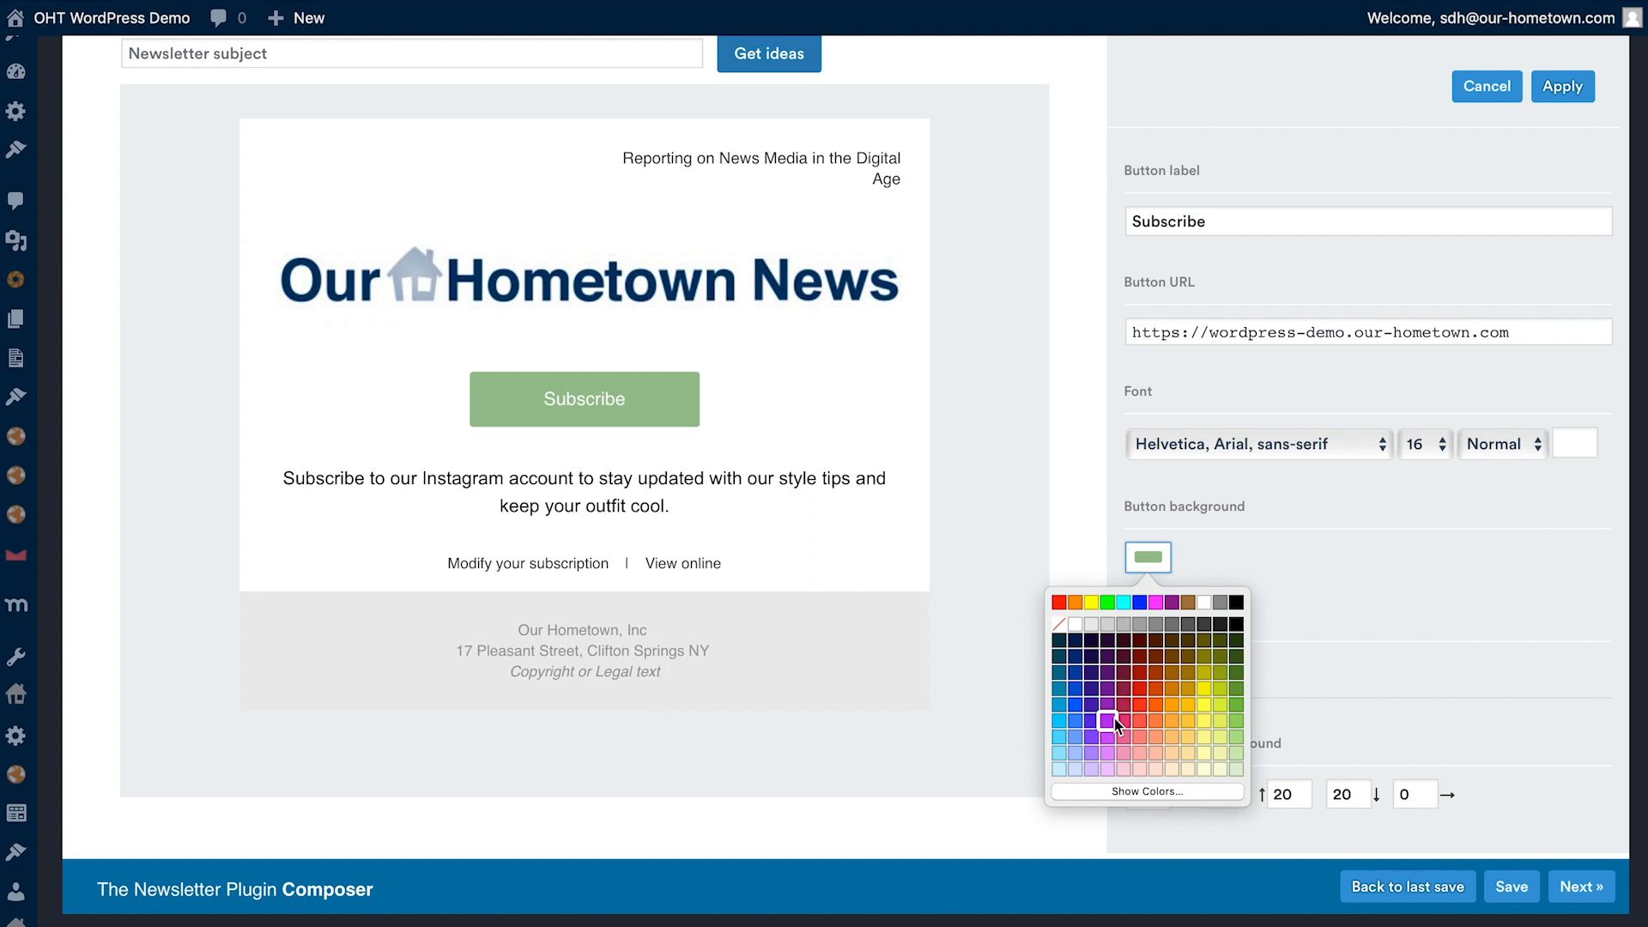
pyautogui.click(1078, 672)
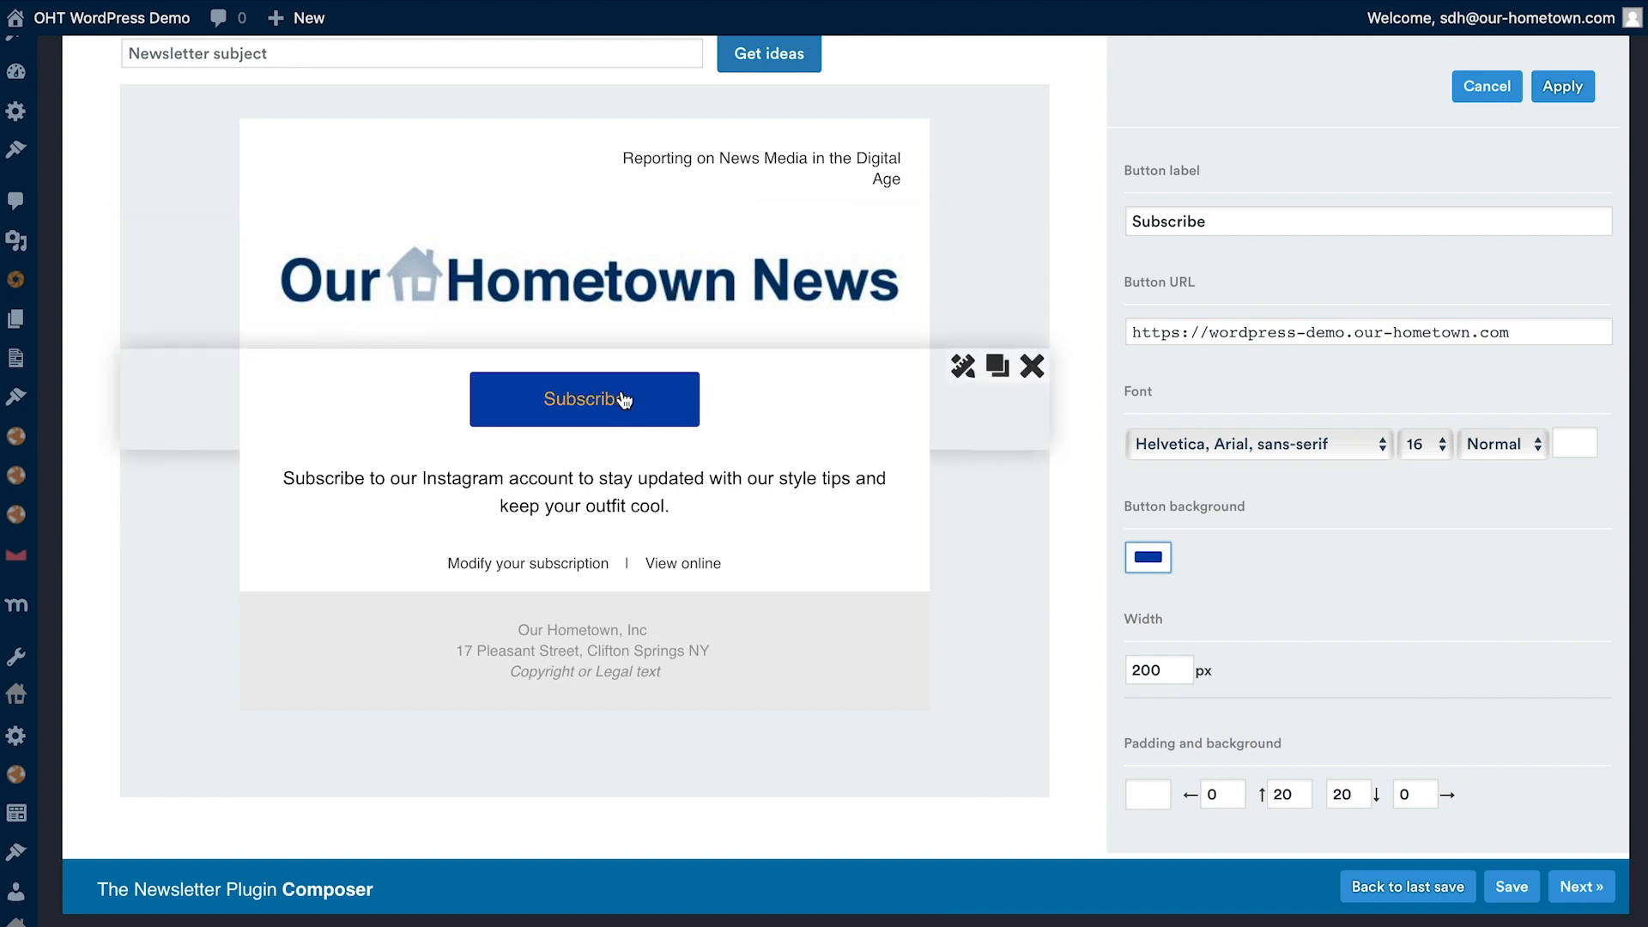
pyautogui.click(1526, 450)
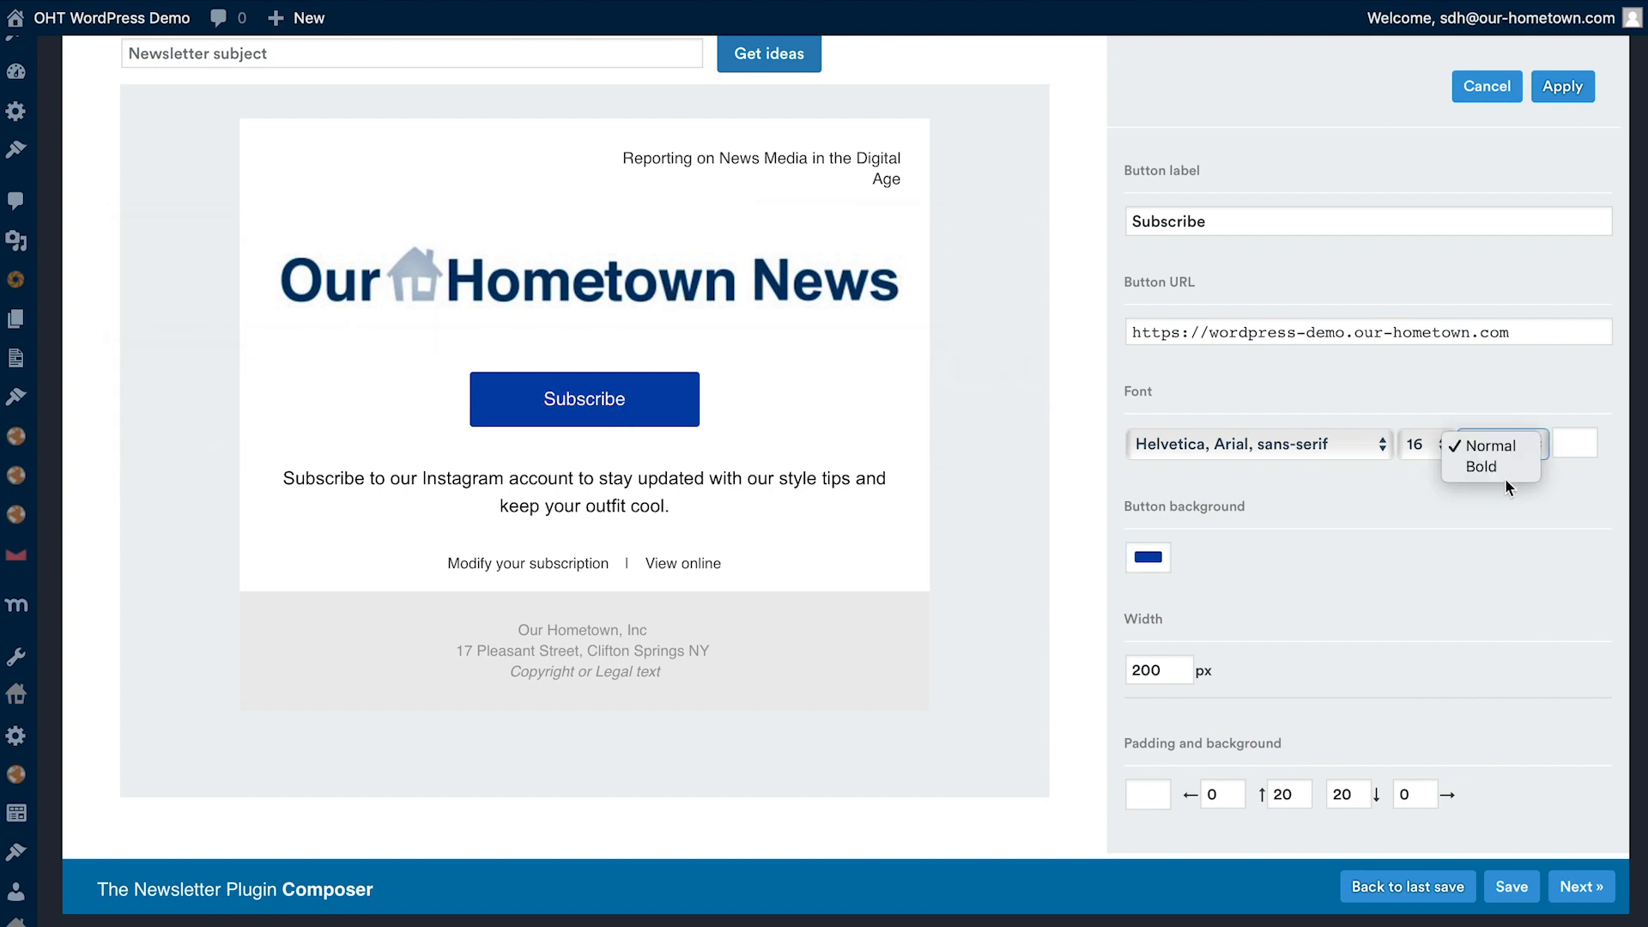
pyautogui.click(1507, 468)
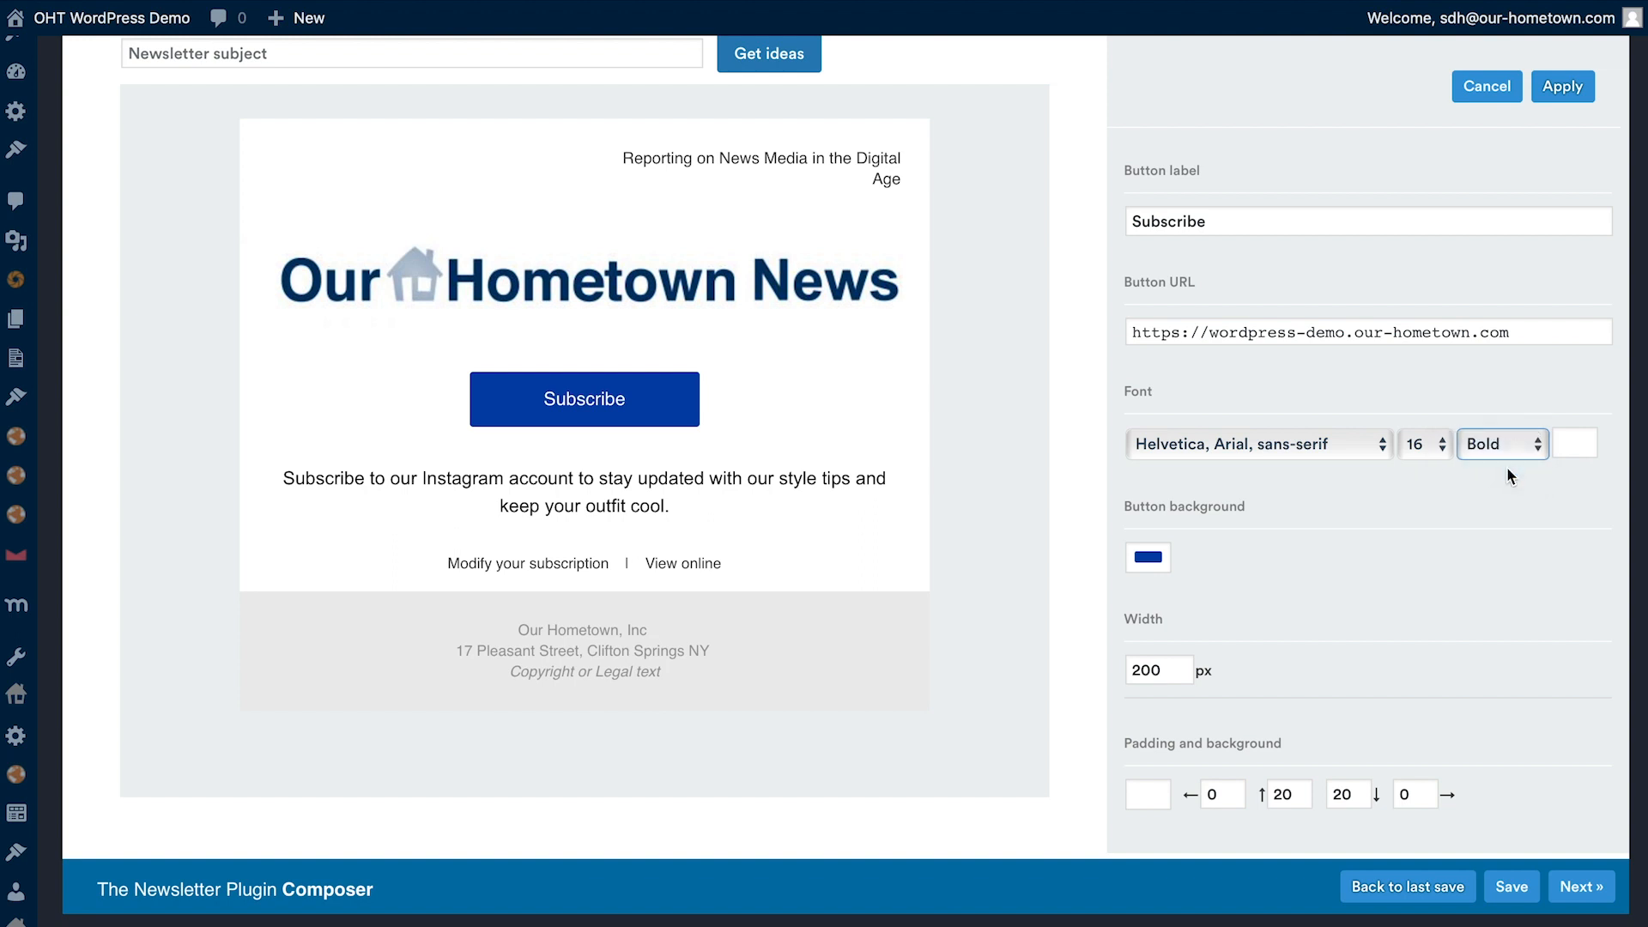
pyautogui.click(1562, 86)
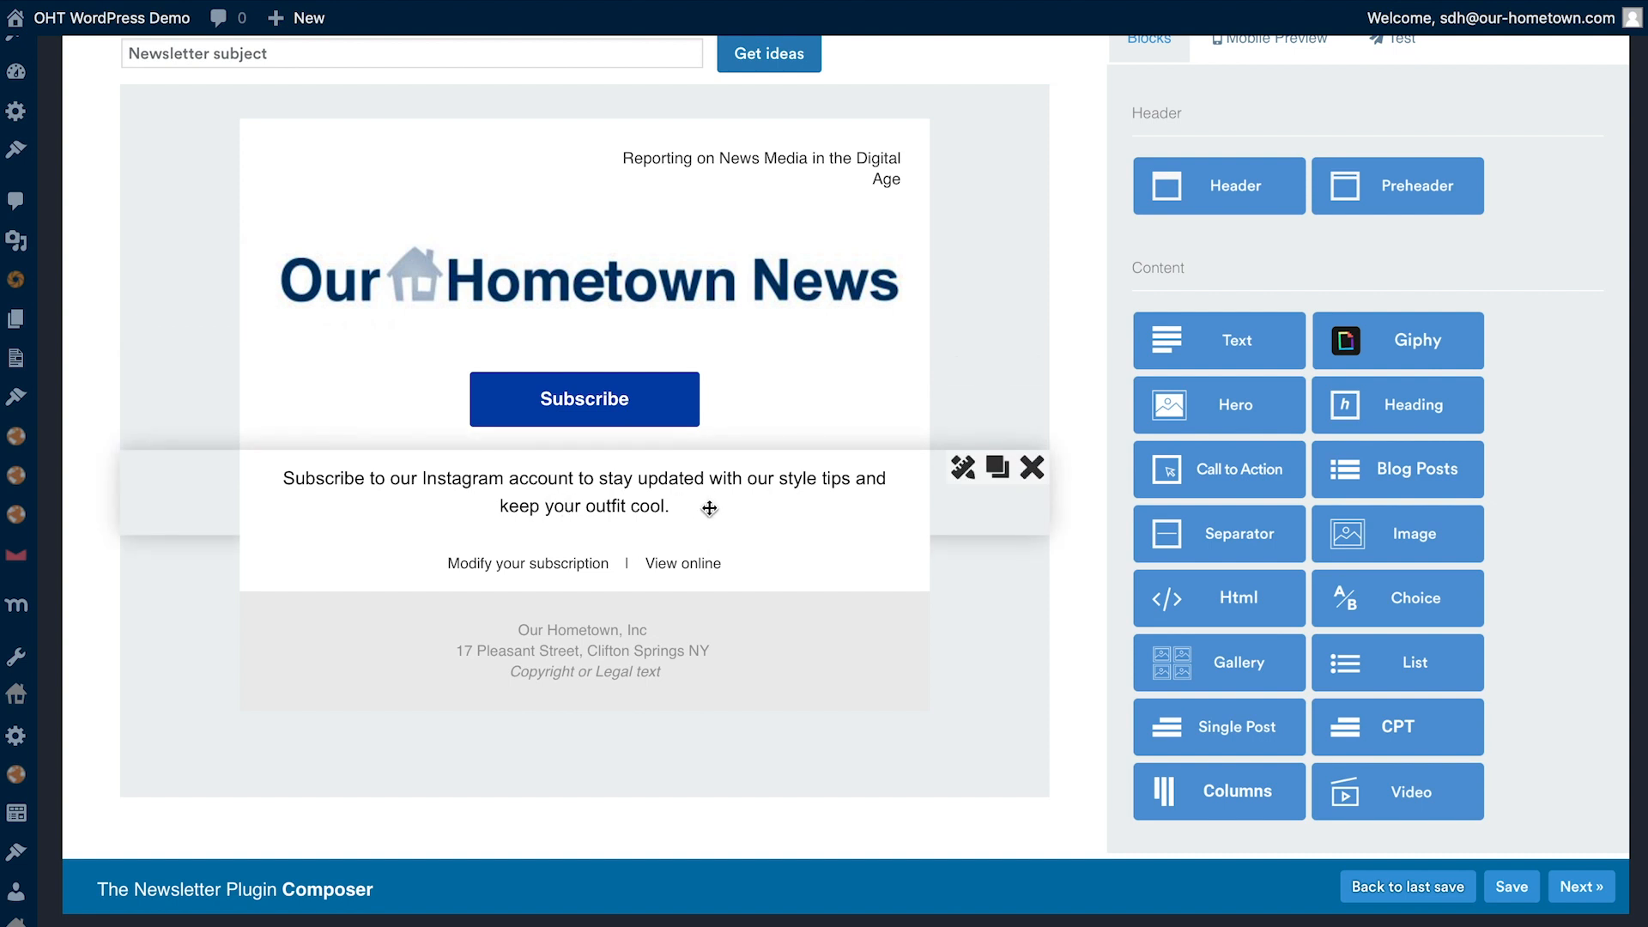
# - Delete the text block about the Instagram account below the Subscribe button
pyautogui.click(1031, 469)
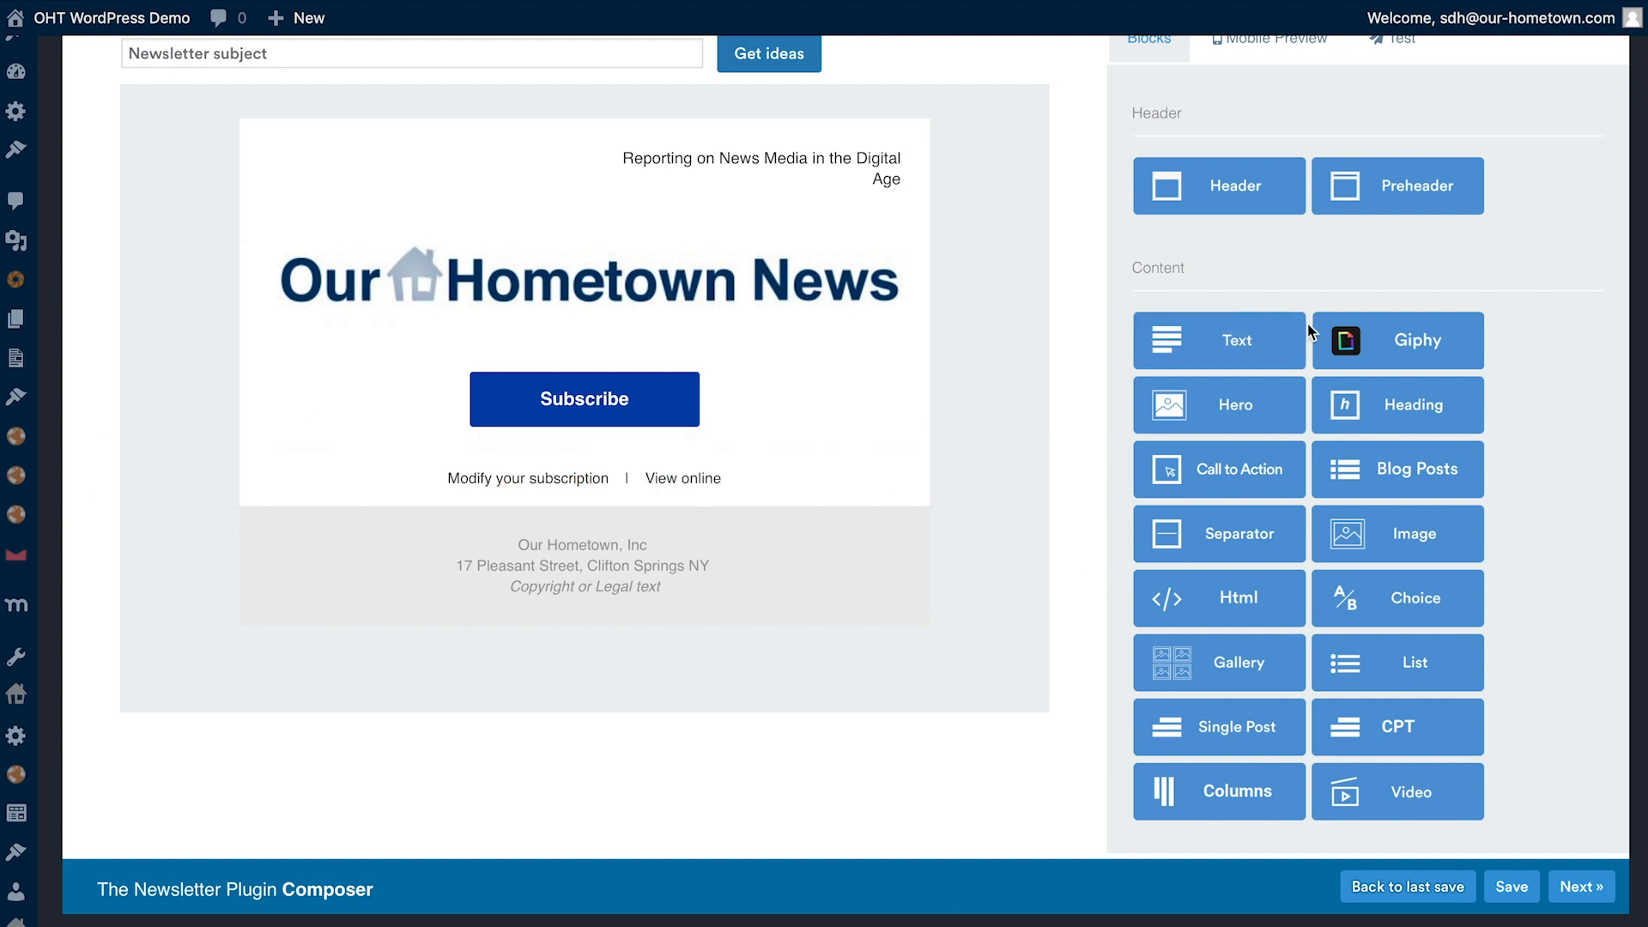
pyautogui.moveTo(1184, 269); pyautogui.dragTo(1125, 268)
pyautogui.click(1181, 265)
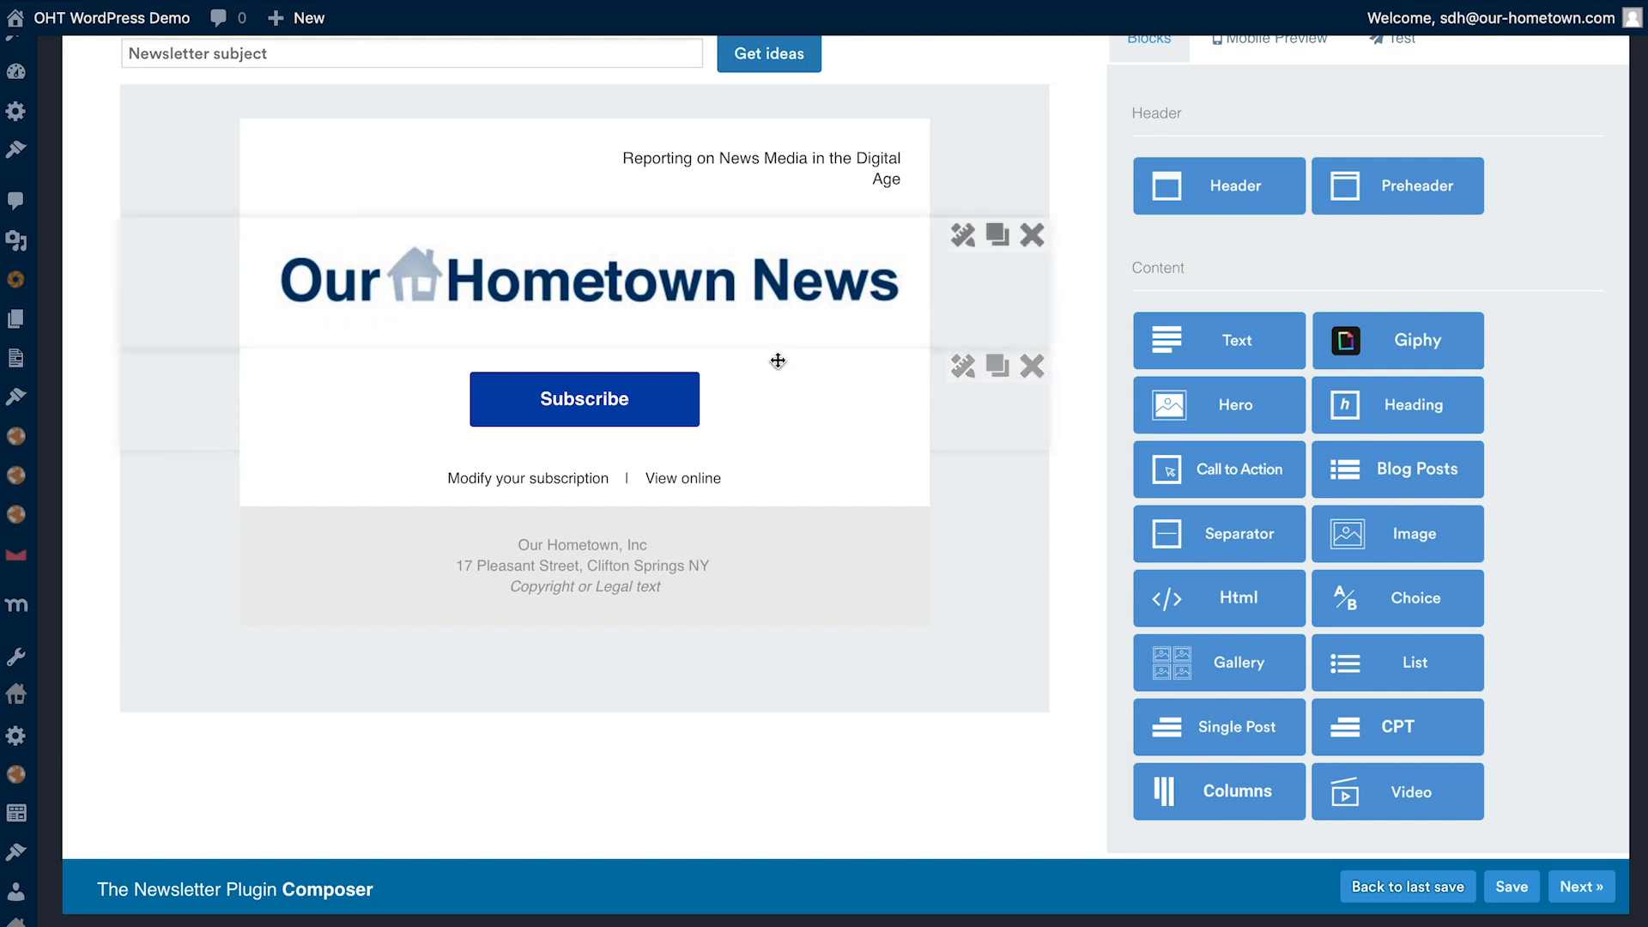
# - Add a CPT block below the Subscribe button and set its post type to Articles
pyautogui.scroll(-1, 1394, 705)
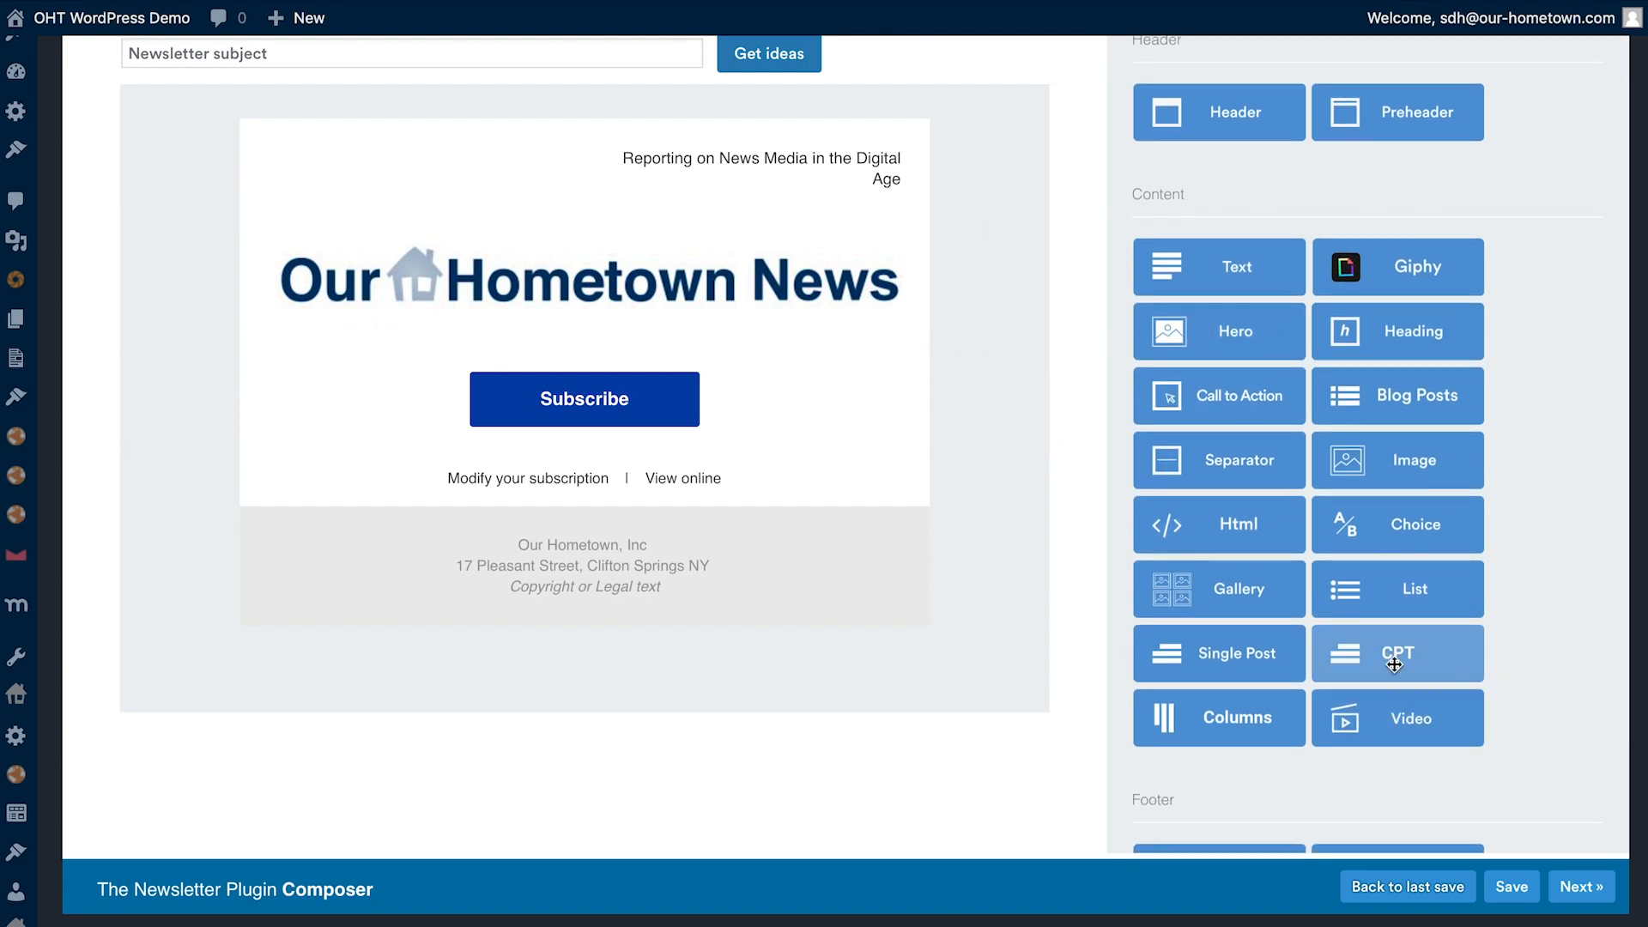
pyautogui.moveTo(1394, 664); pyautogui.dragTo(622, 479)
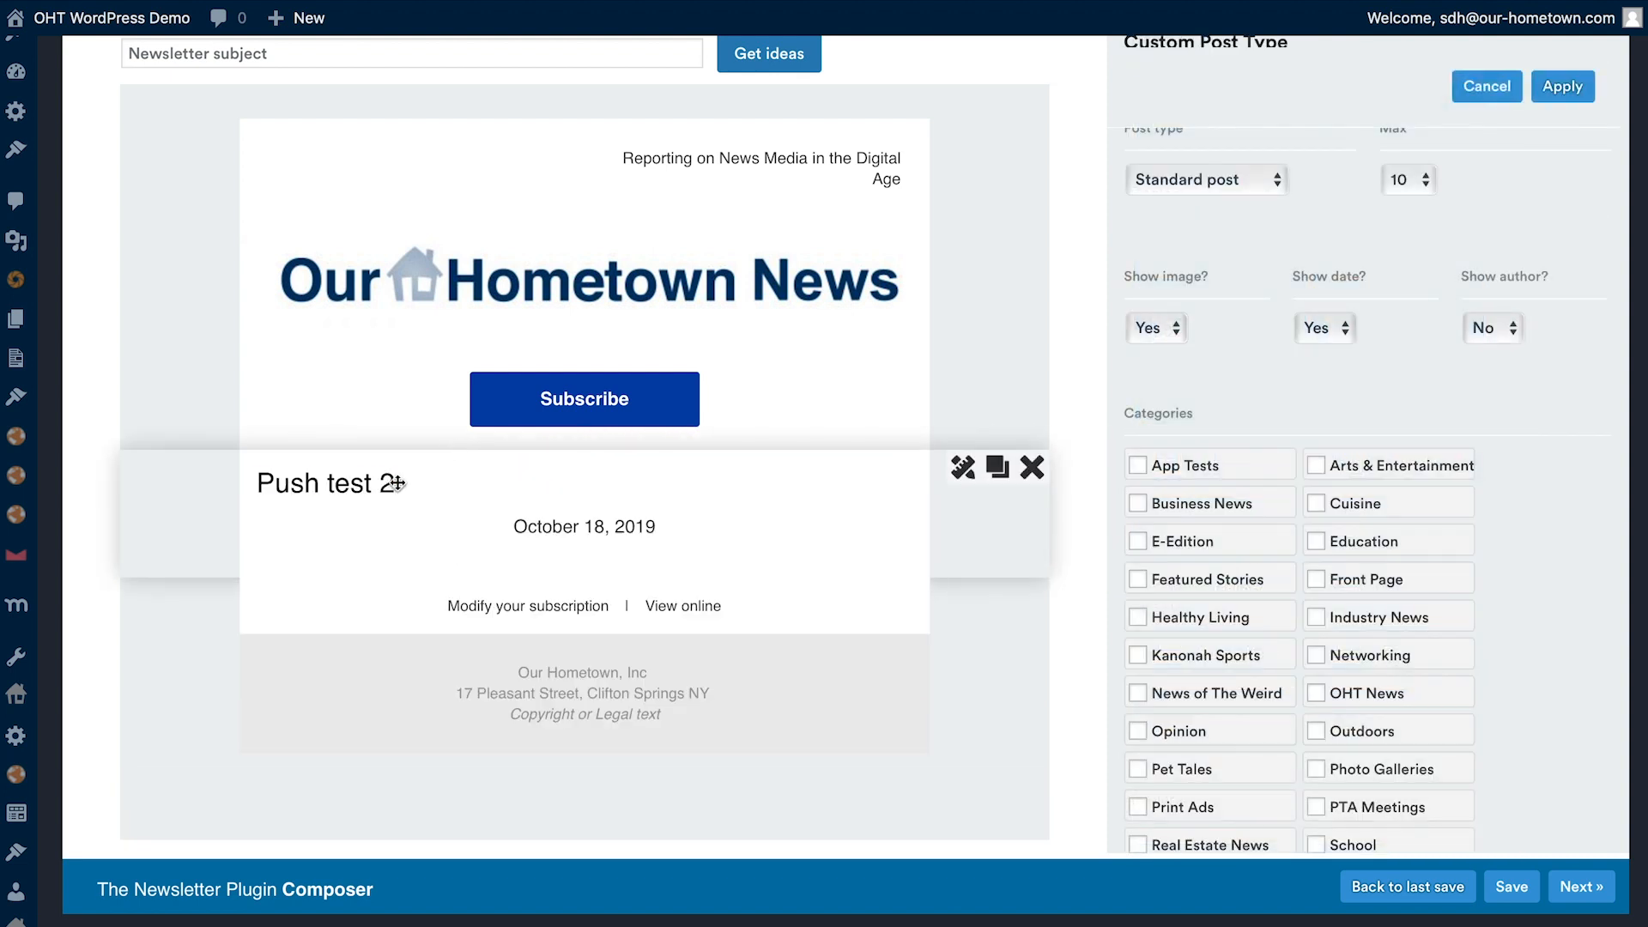
pyautogui.scroll(3, 1244, 327)
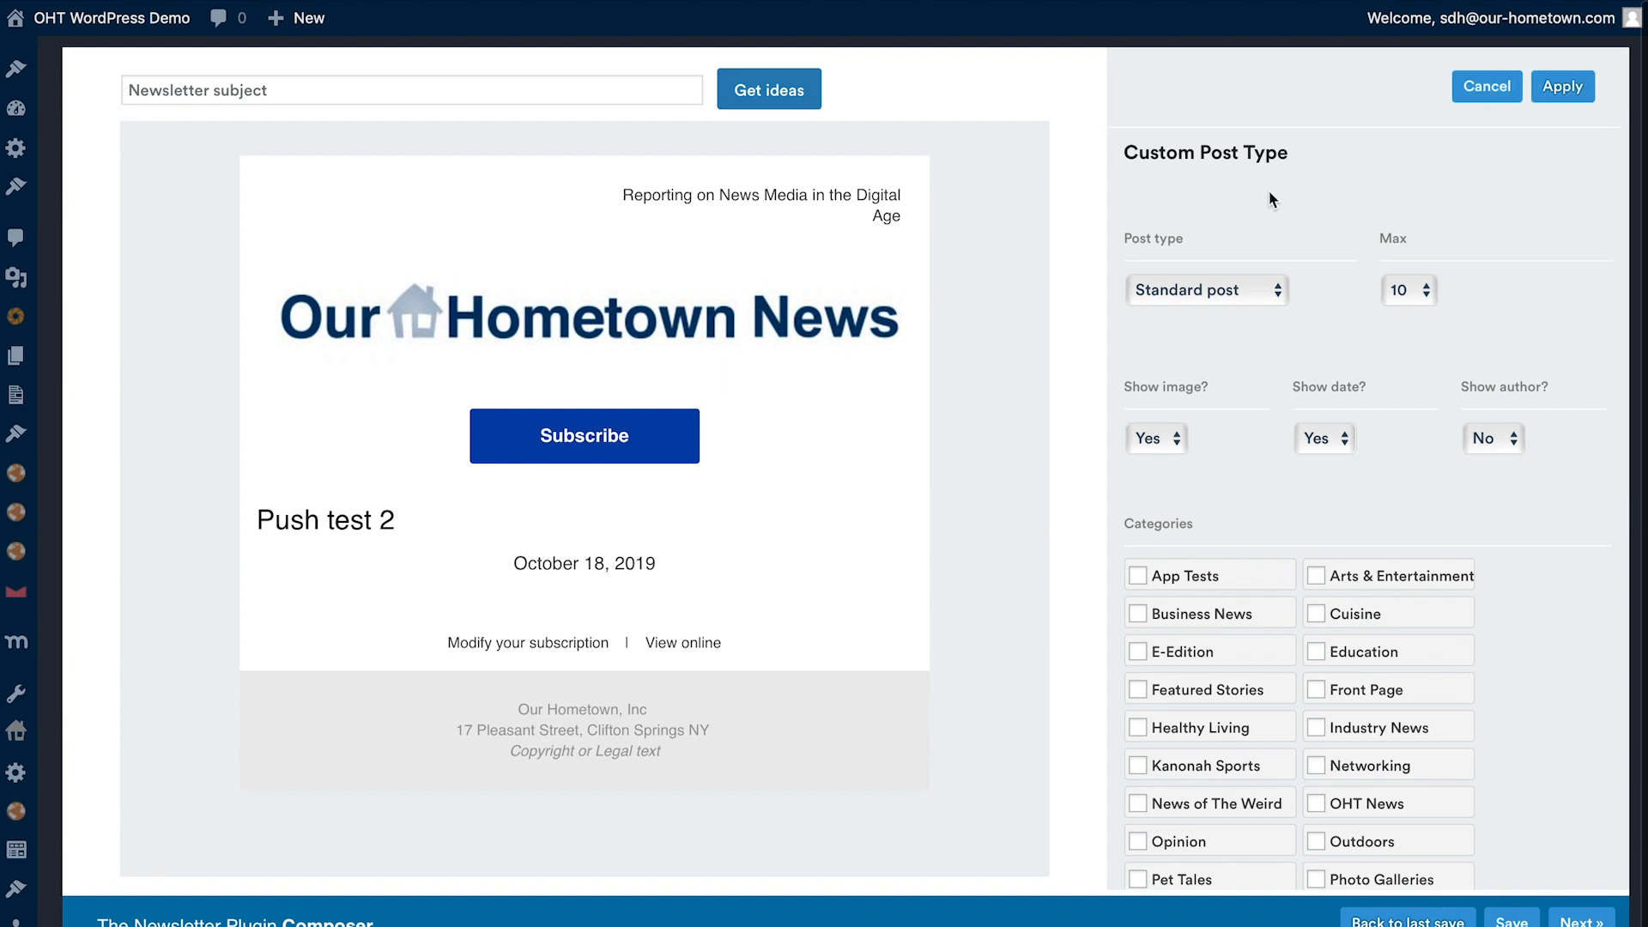
pyautogui.click(1230, 291)
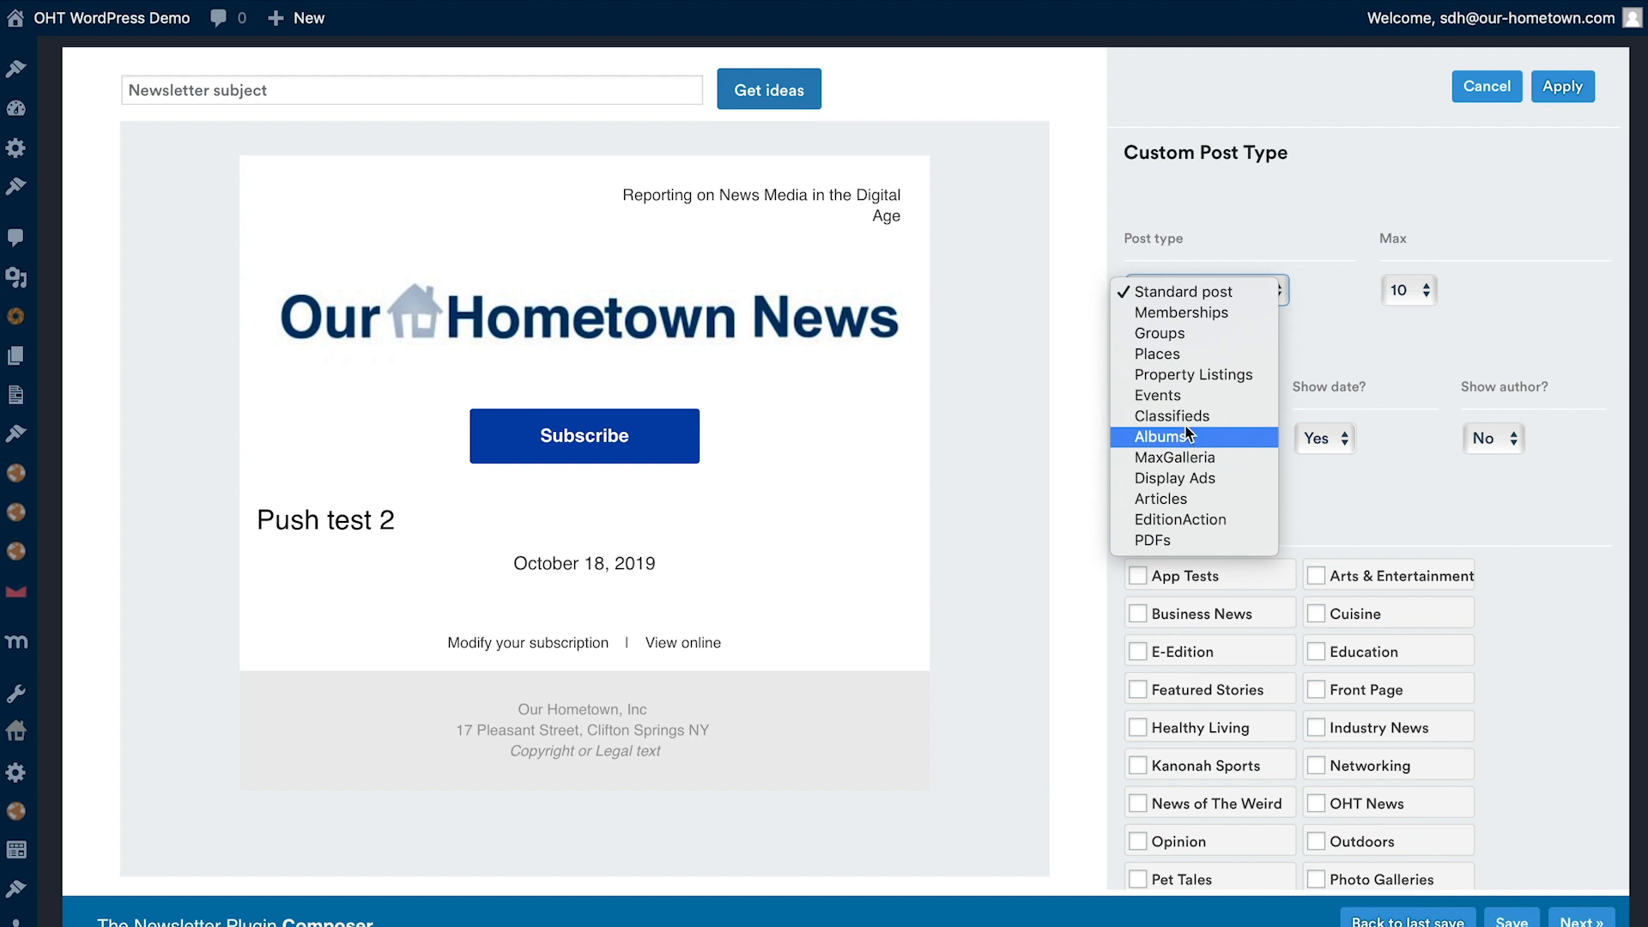
pyautogui.click(1176, 499)
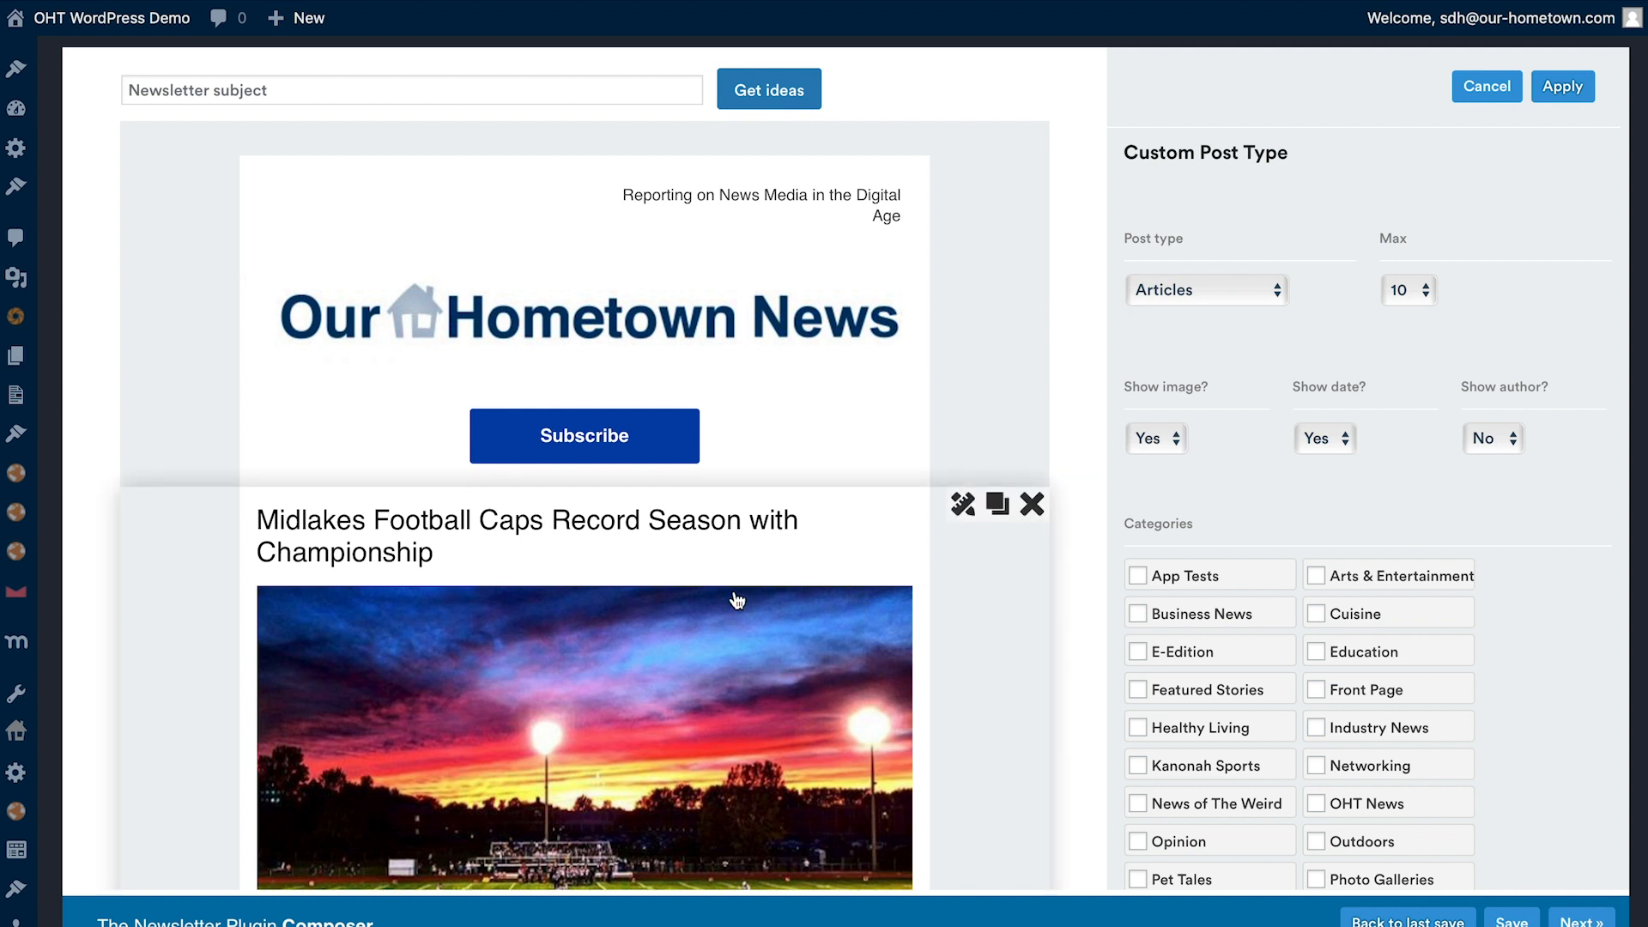
# - Review the articles pulled into the newsletter and limit the block to a maximum of 3
pyautogui.scroll(-2, 656, 592)
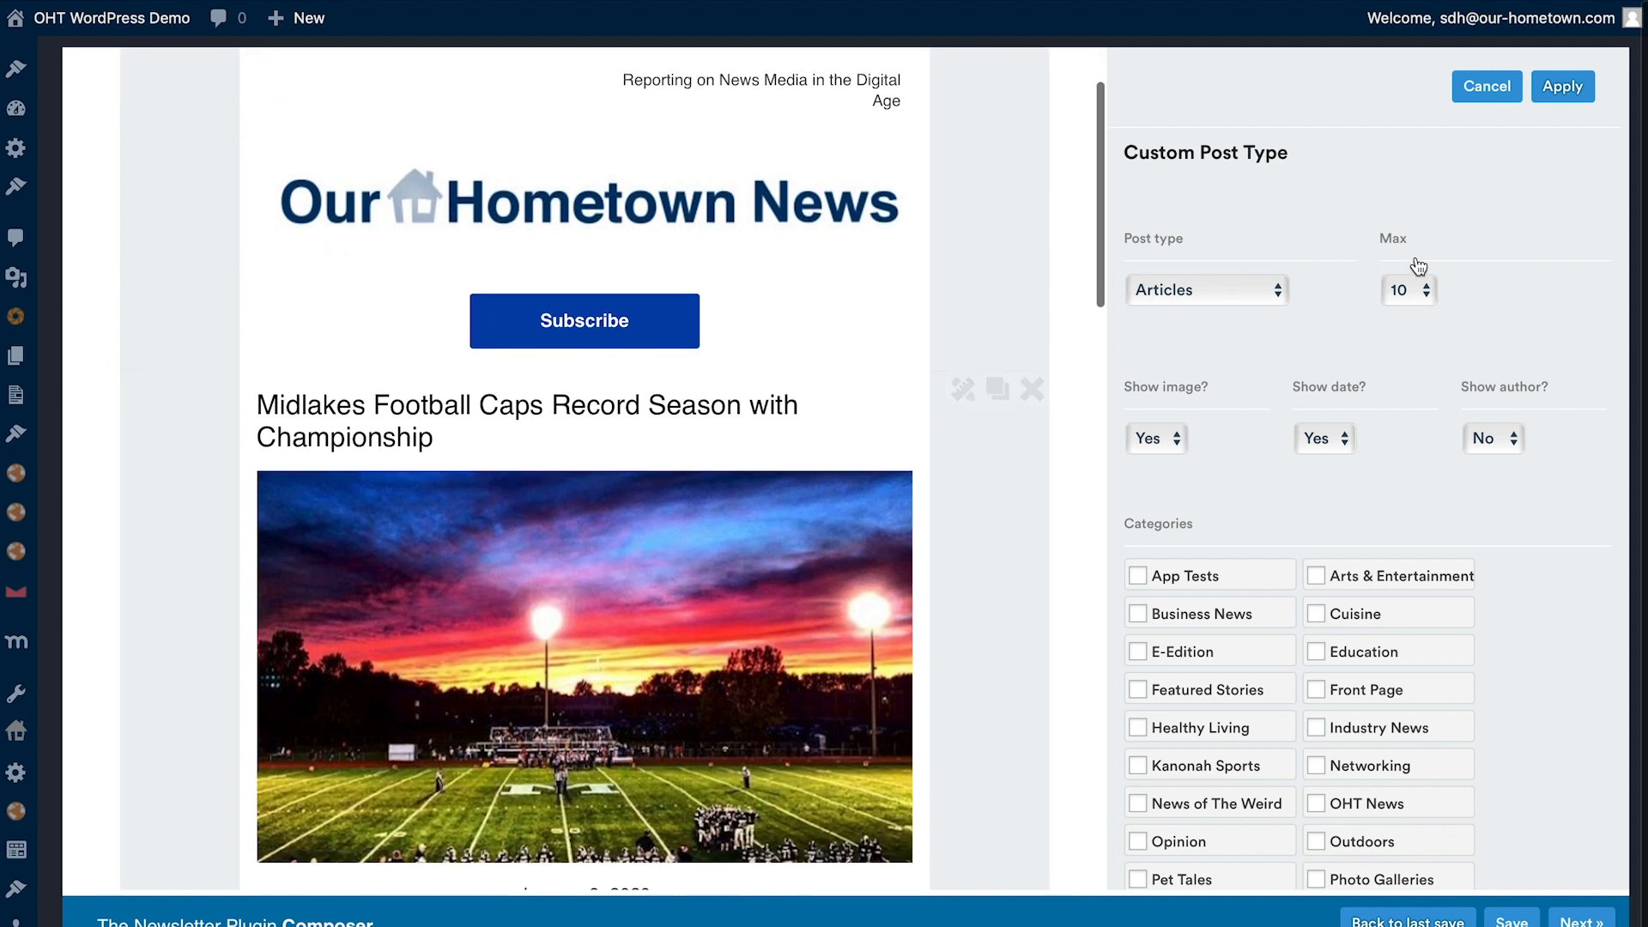
pyautogui.click(1412, 286)
pyautogui.click(1496, 290)
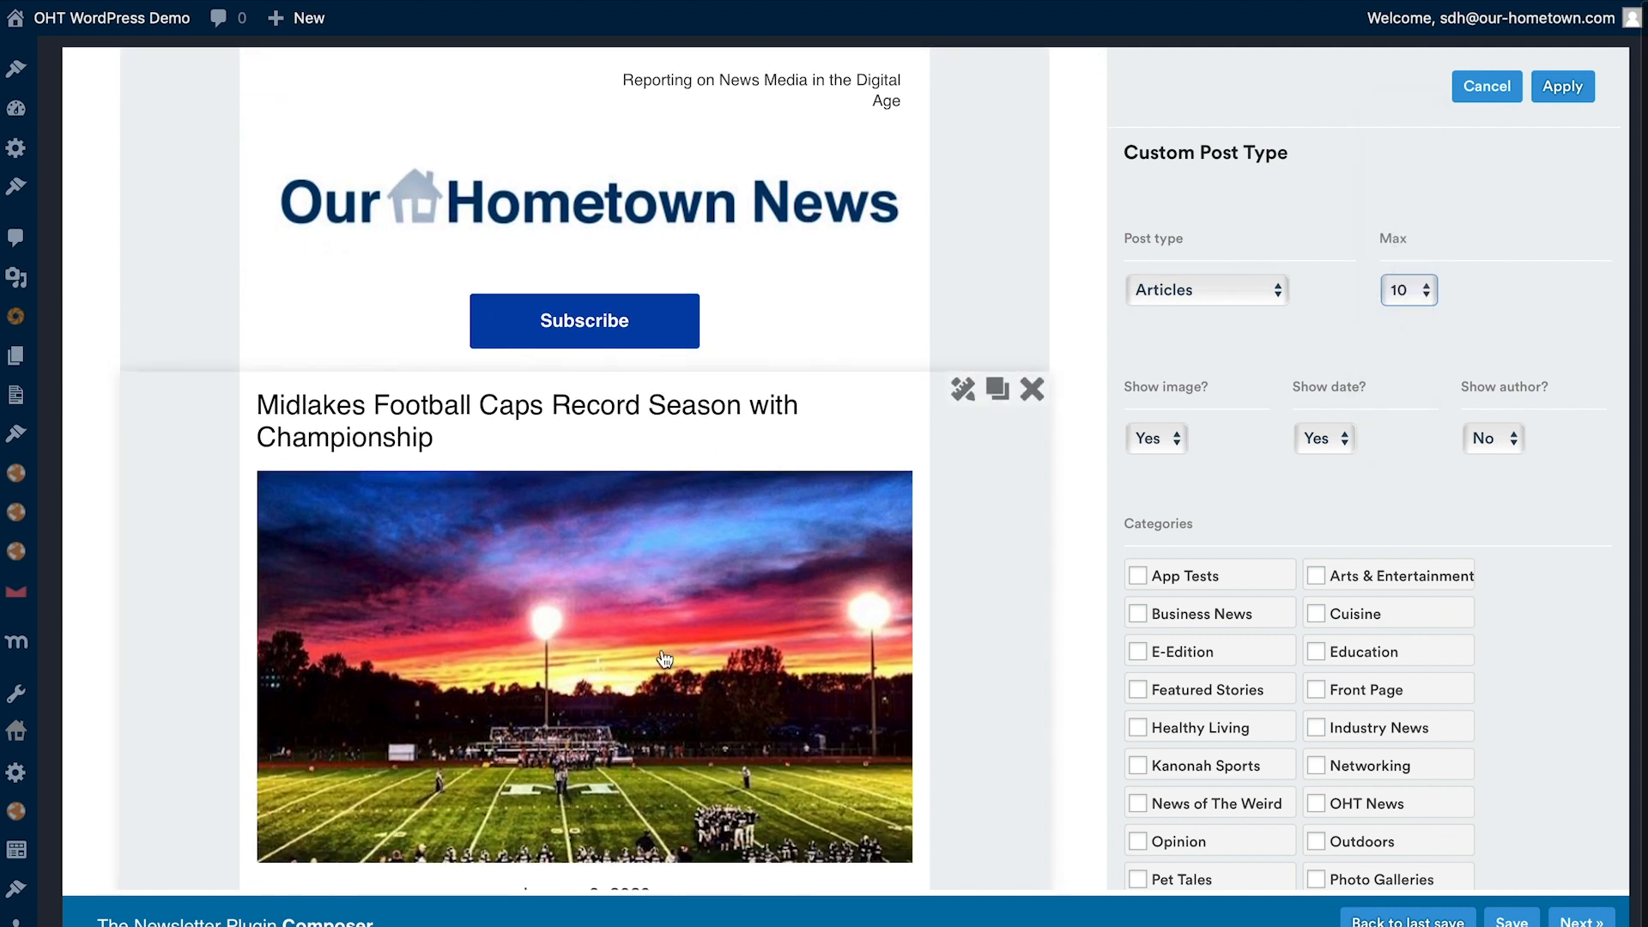
pyautogui.scroll(-10, 662, 655)
pyautogui.scroll(-15, 666, 659)
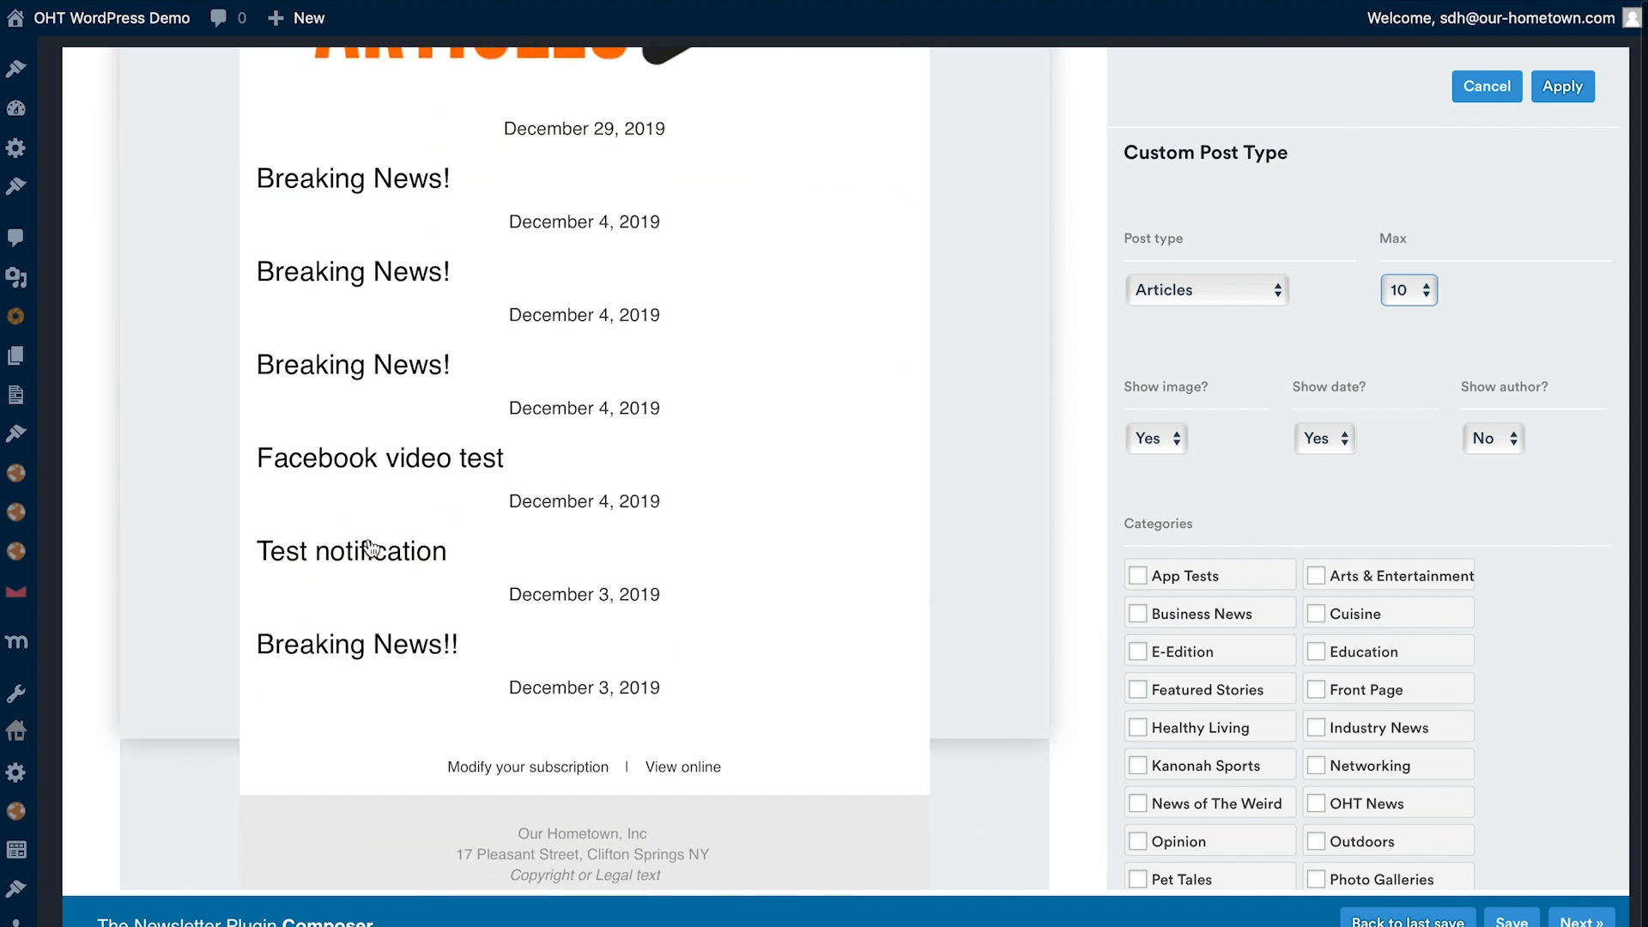
pyautogui.scroll(4, 416, 181)
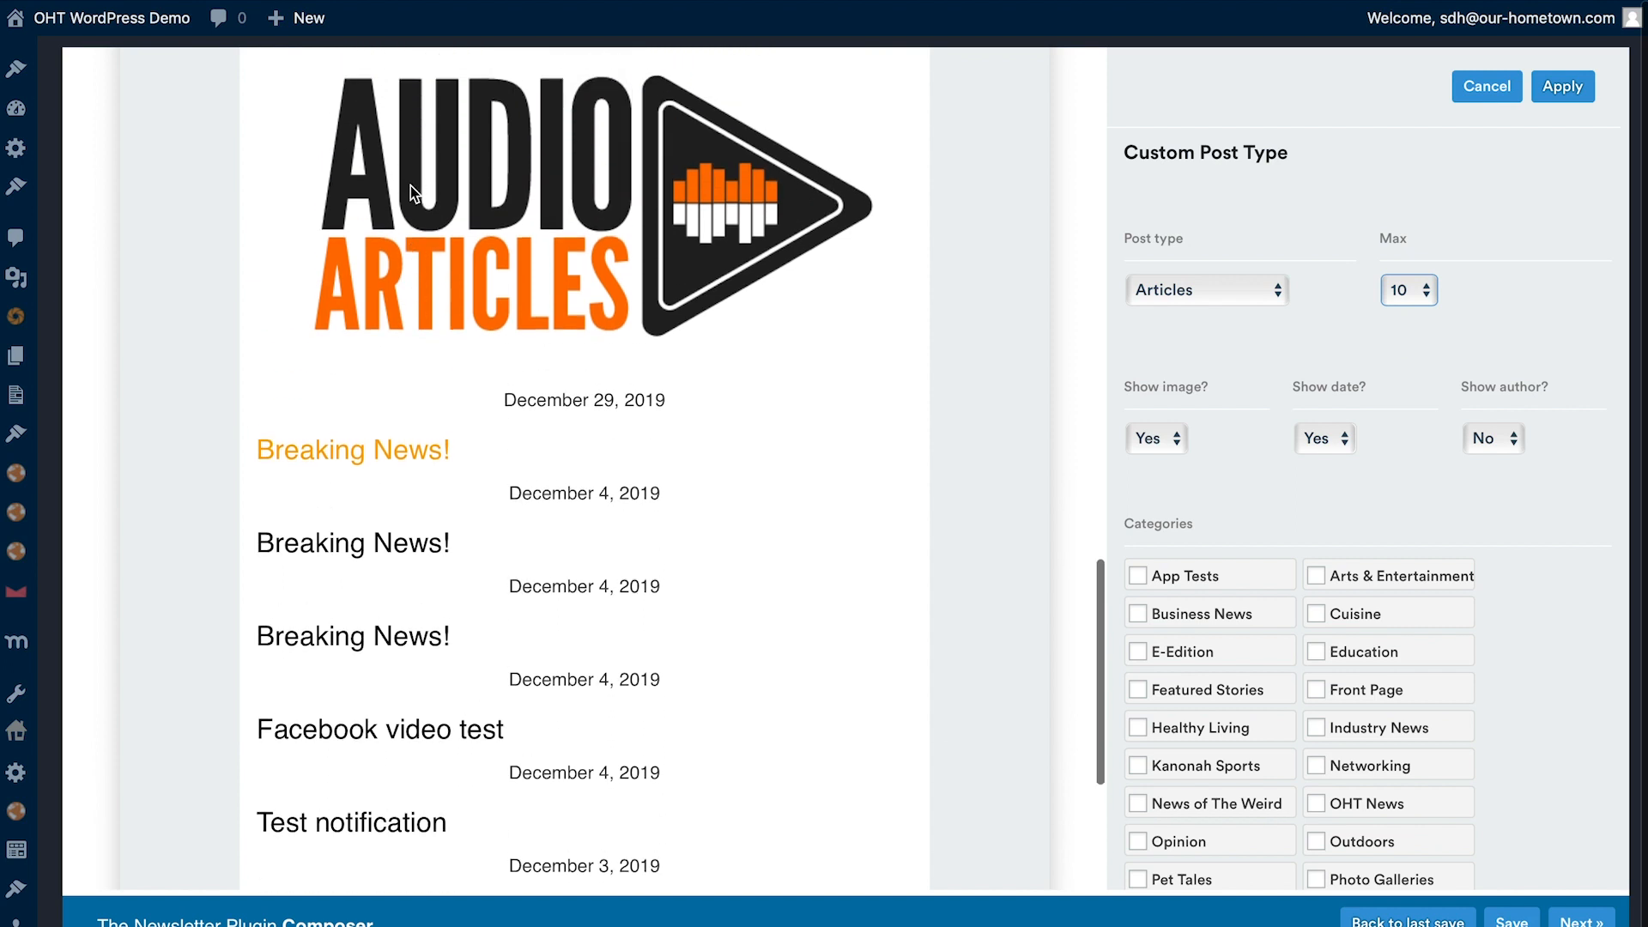
pyautogui.scroll(5, 421, 403)
pyautogui.scroll(5, 463, 523)
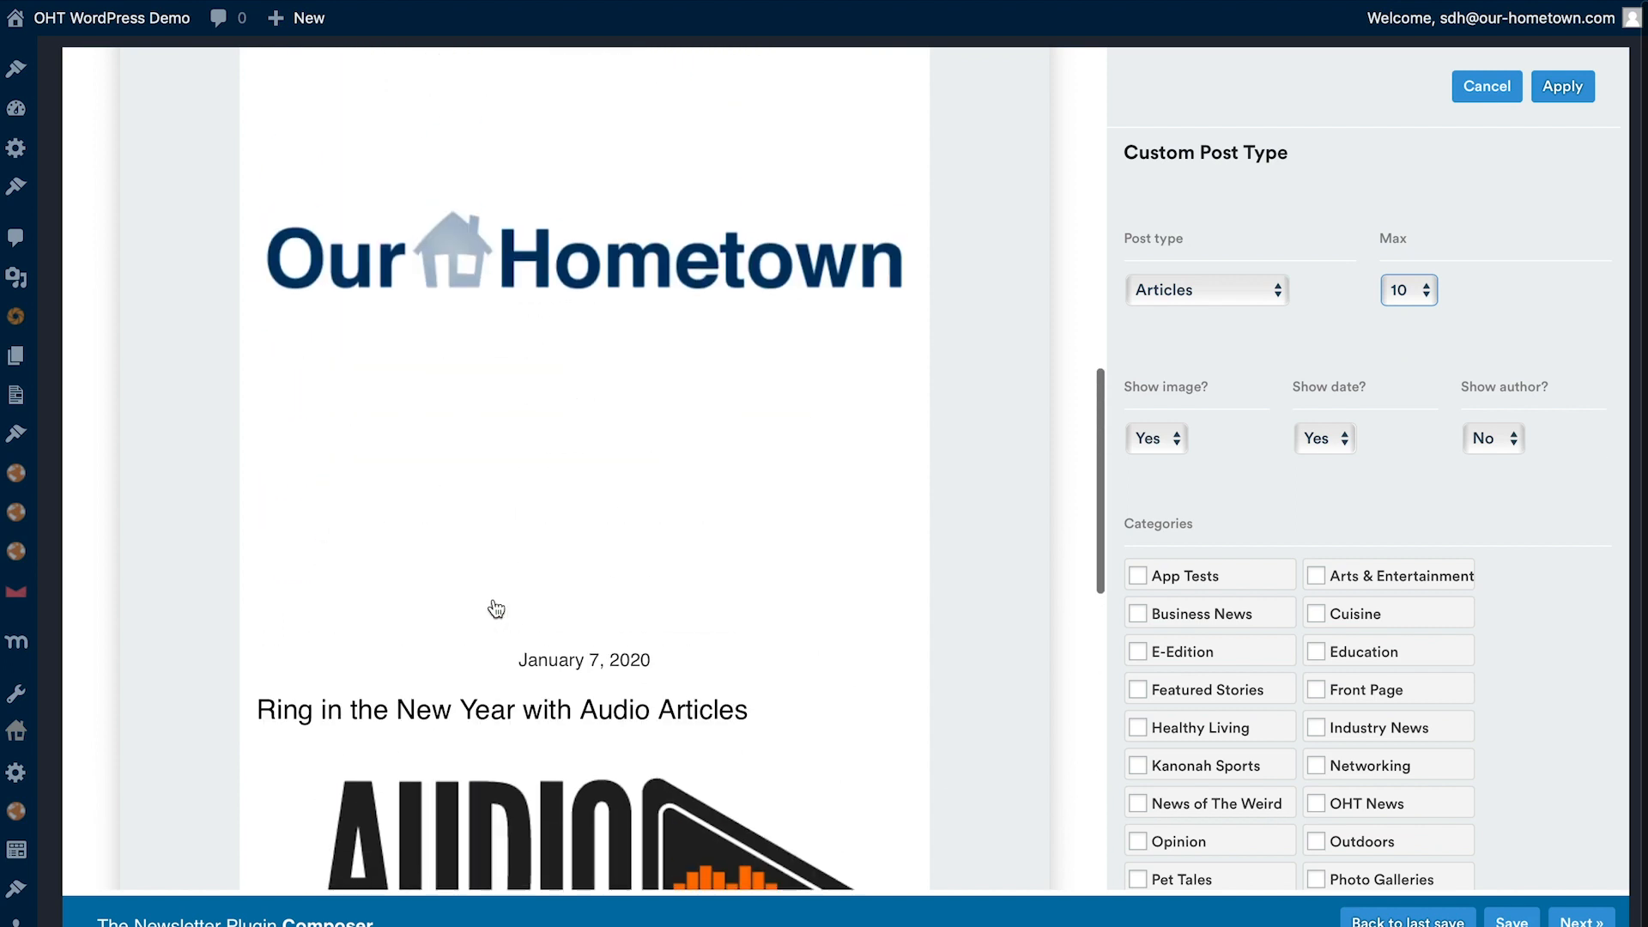
pyautogui.scroll(4, 554, 338)
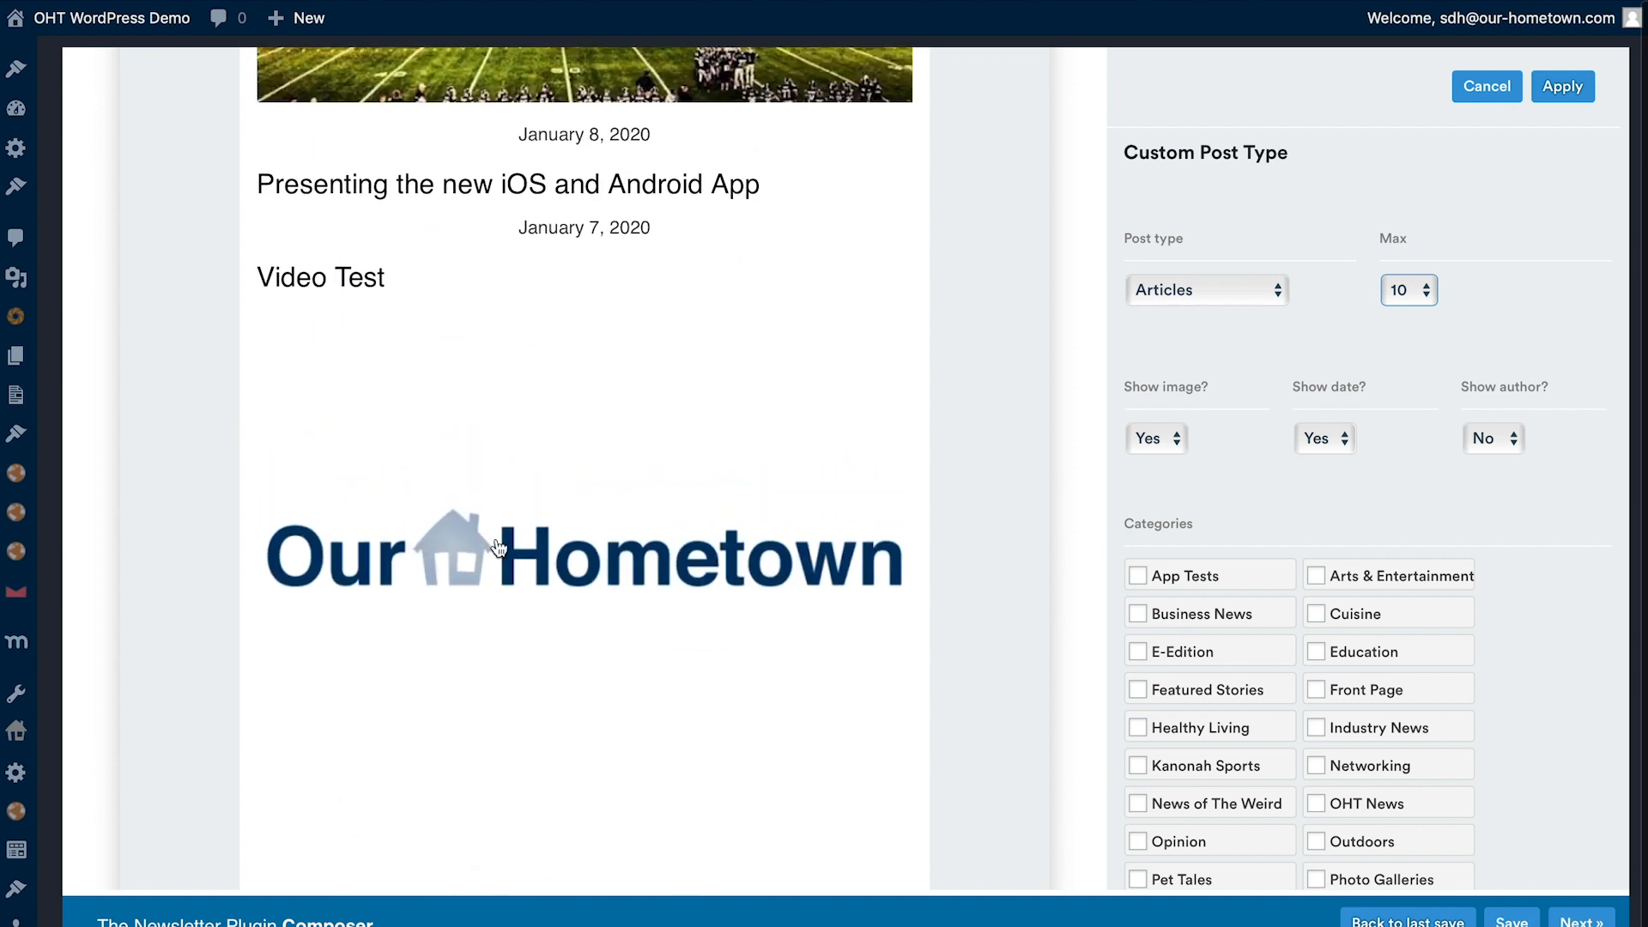
pyautogui.scroll(4, 502, 541)
pyautogui.scroll(4, 512, 579)
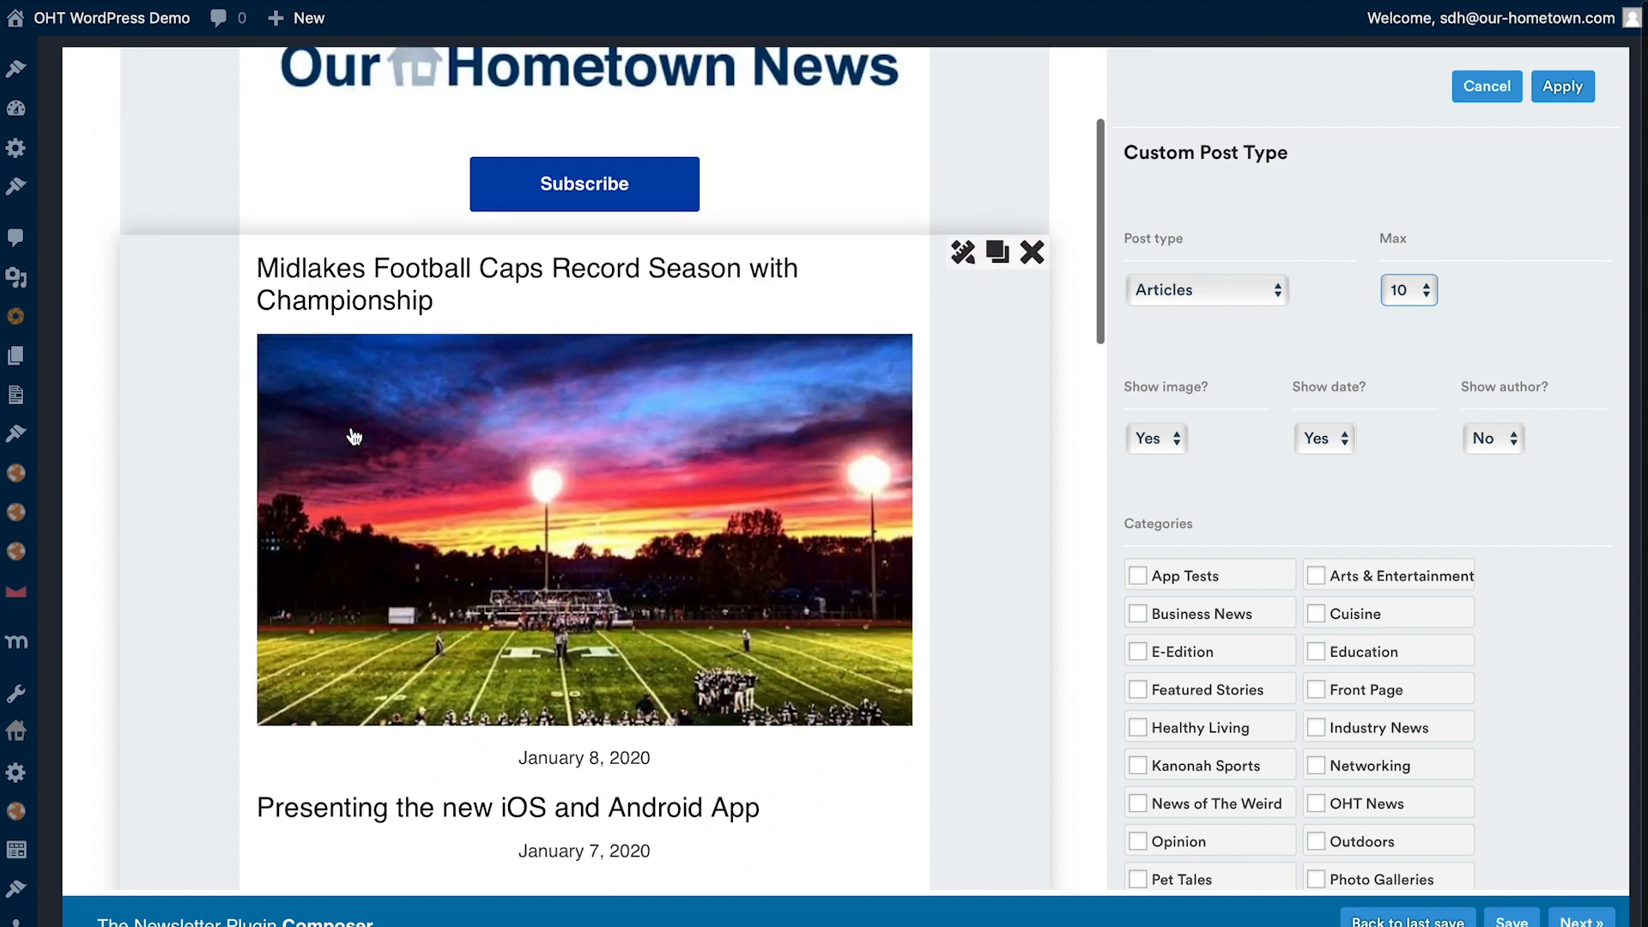
pyautogui.click(1420, 292)
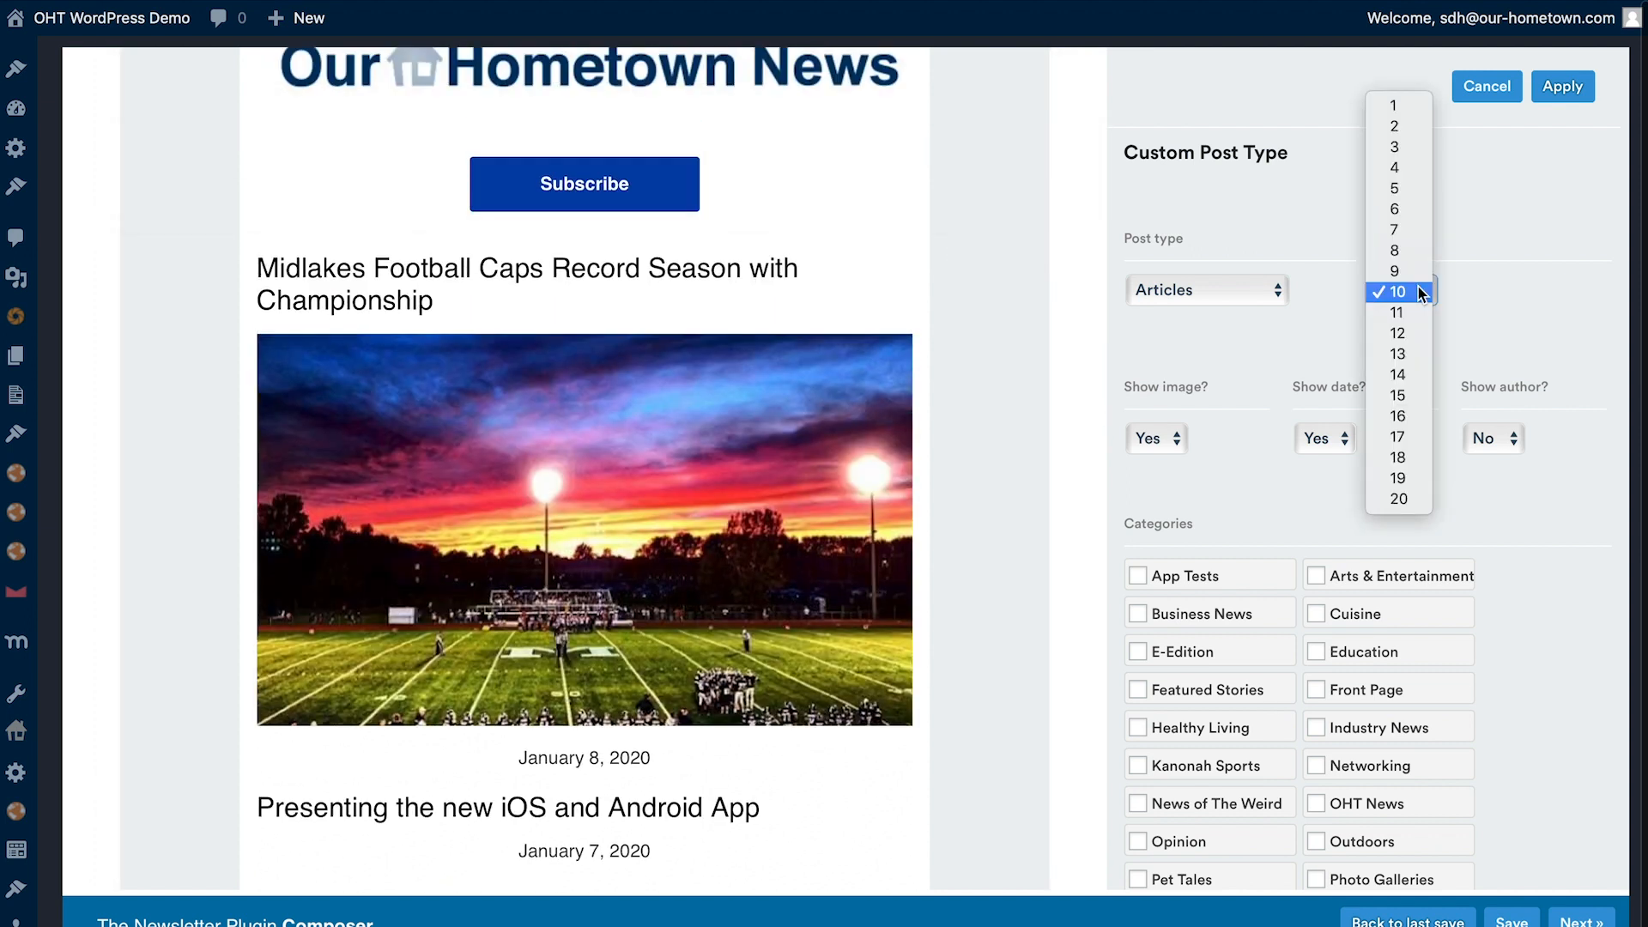
pyautogui.click(1404, 149)
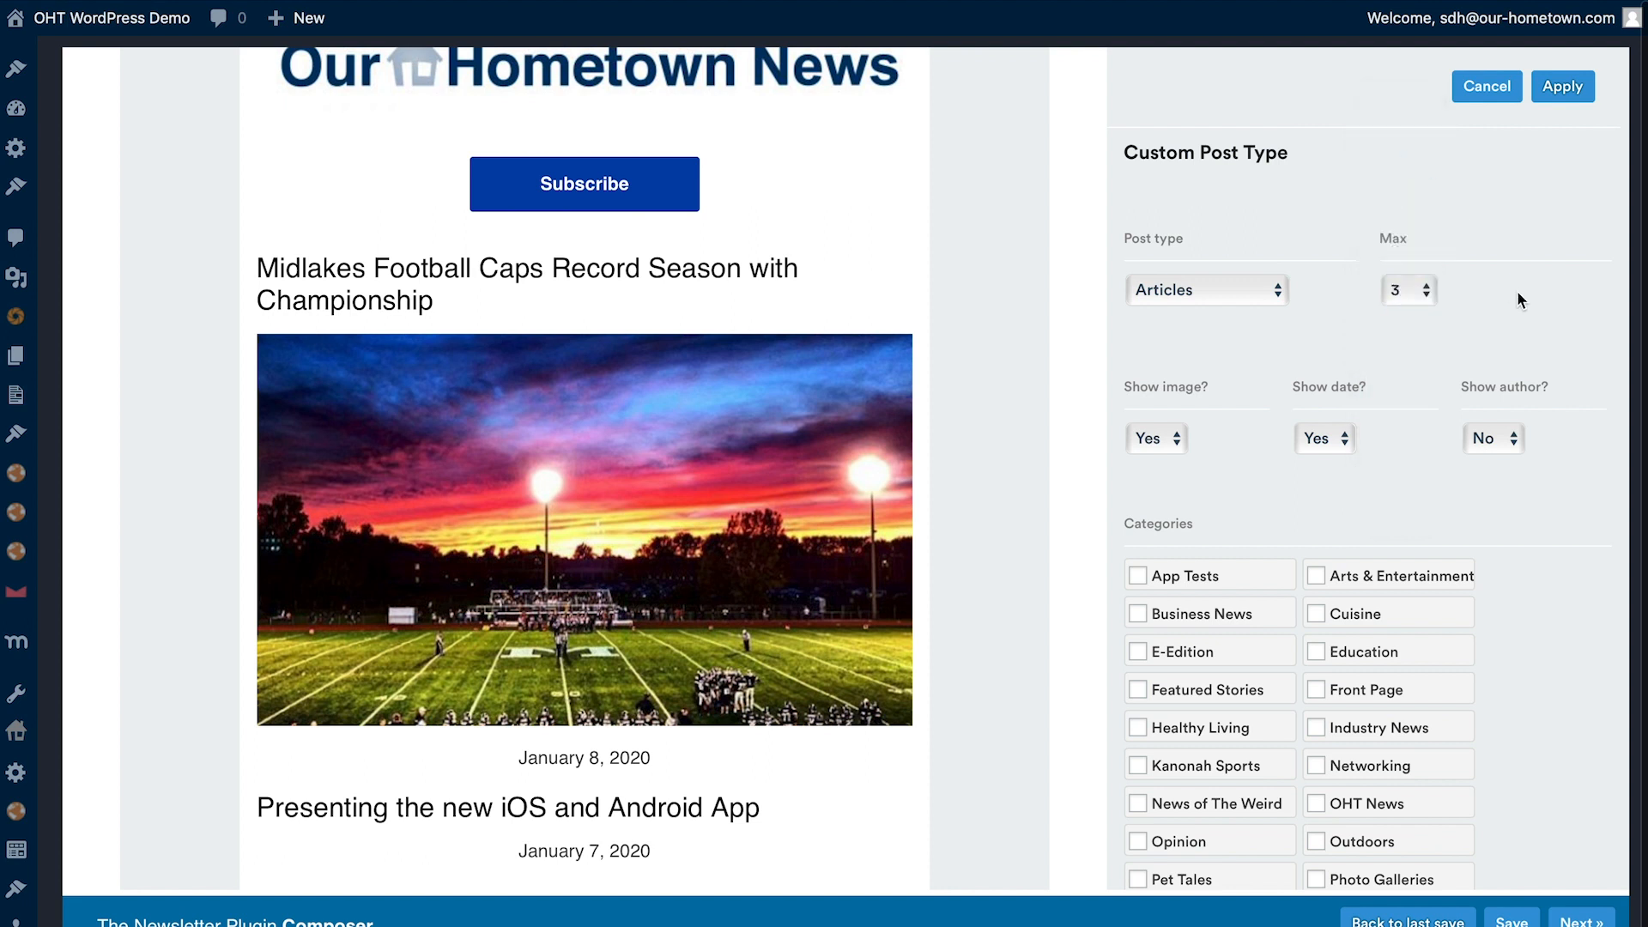
# - Hide the image and date in the articles block and show the author instead
pyautogui.scroll(-3, 1276, 526)
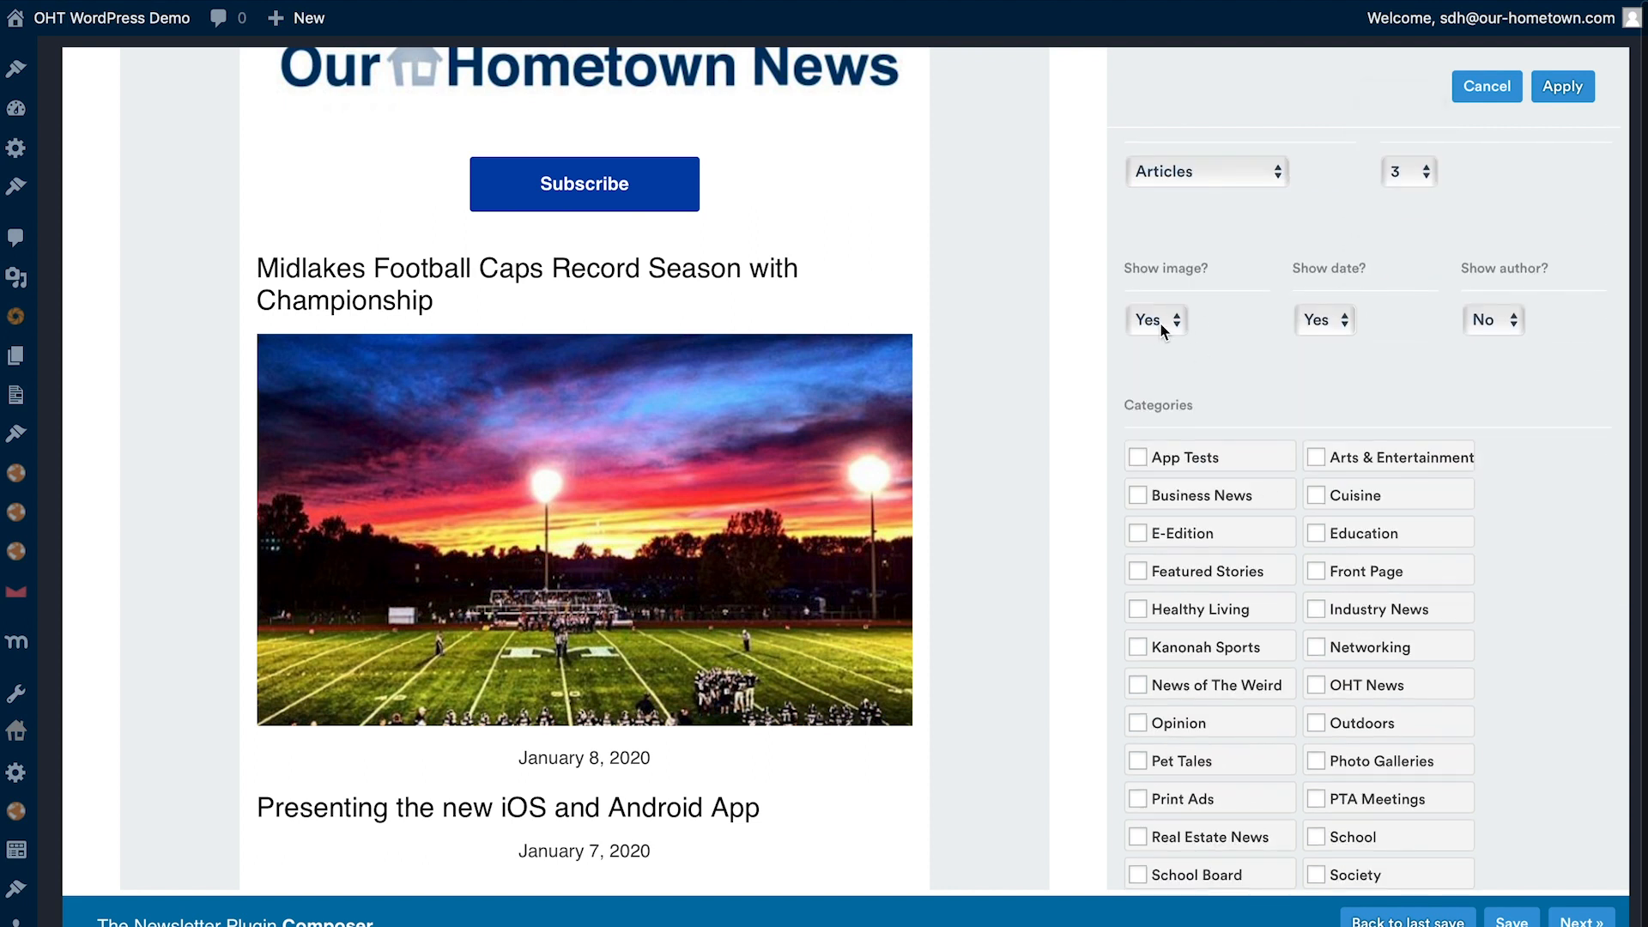
pyautogui.click(1162, 327)
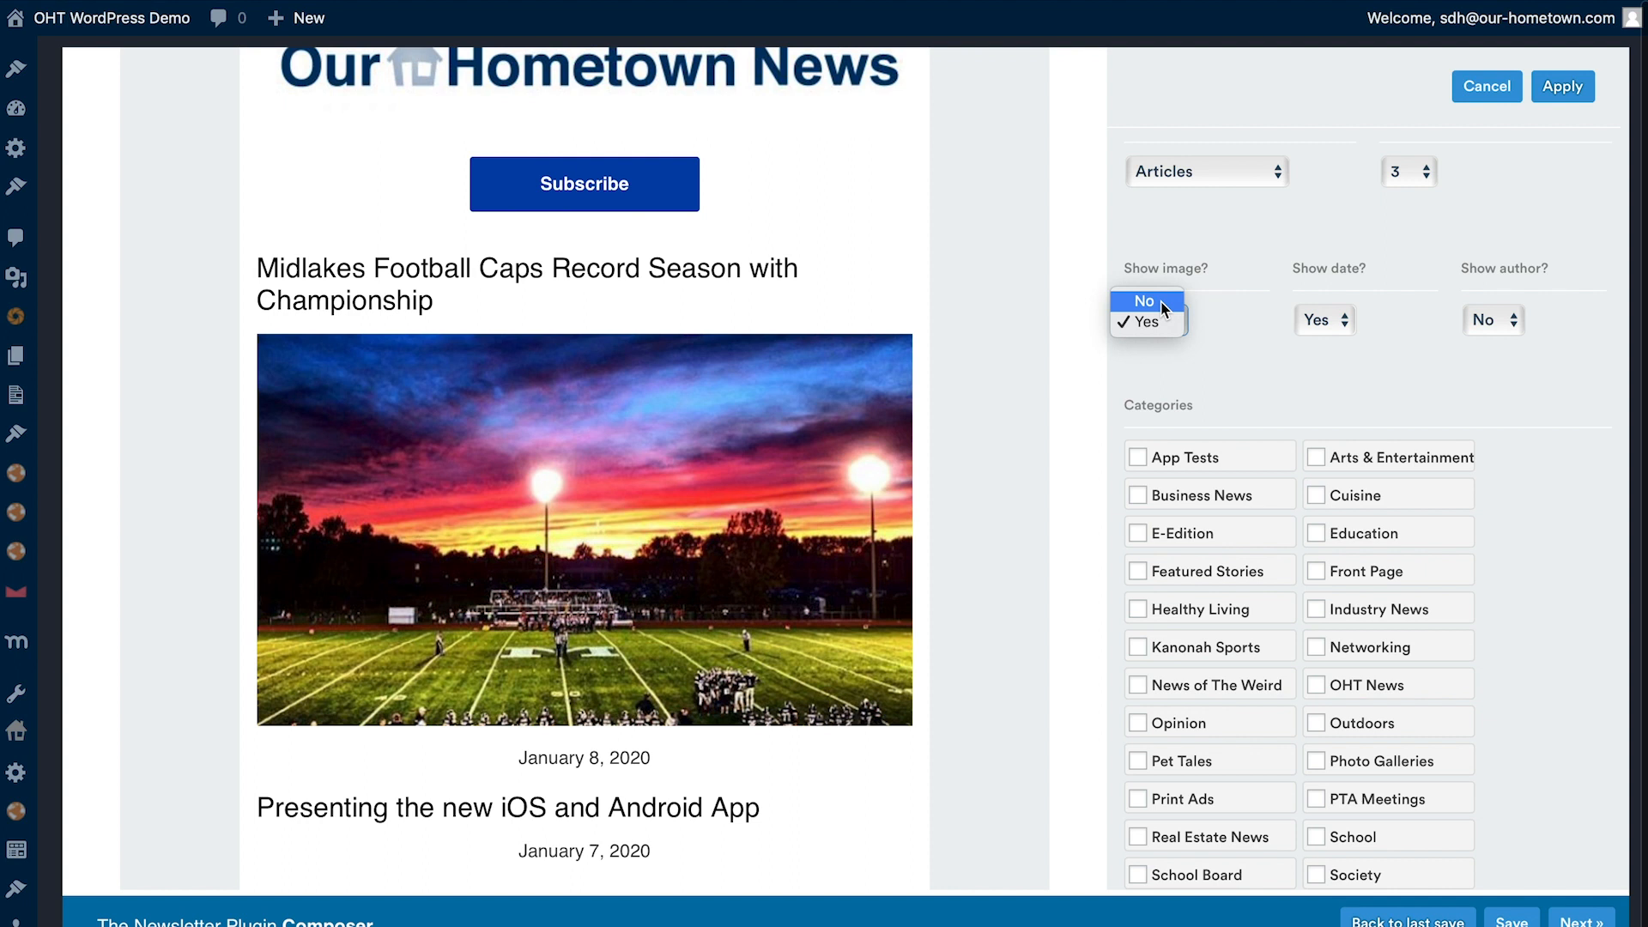
pyautogui.click(1146, 301)
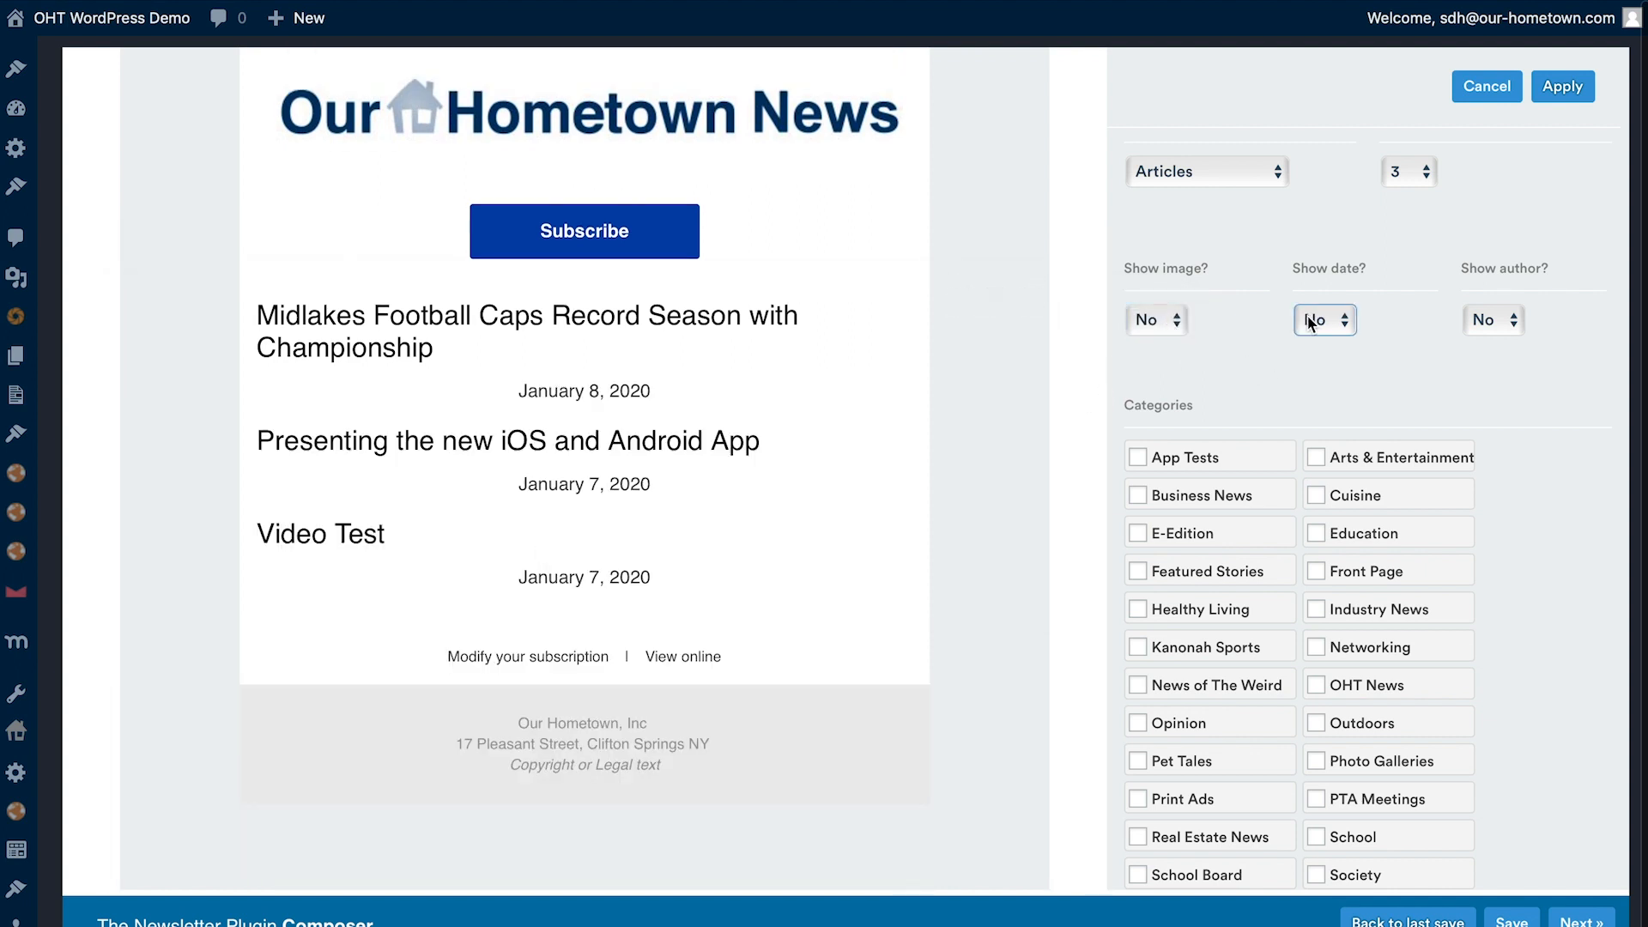
pyautogui.click(1313, 322)
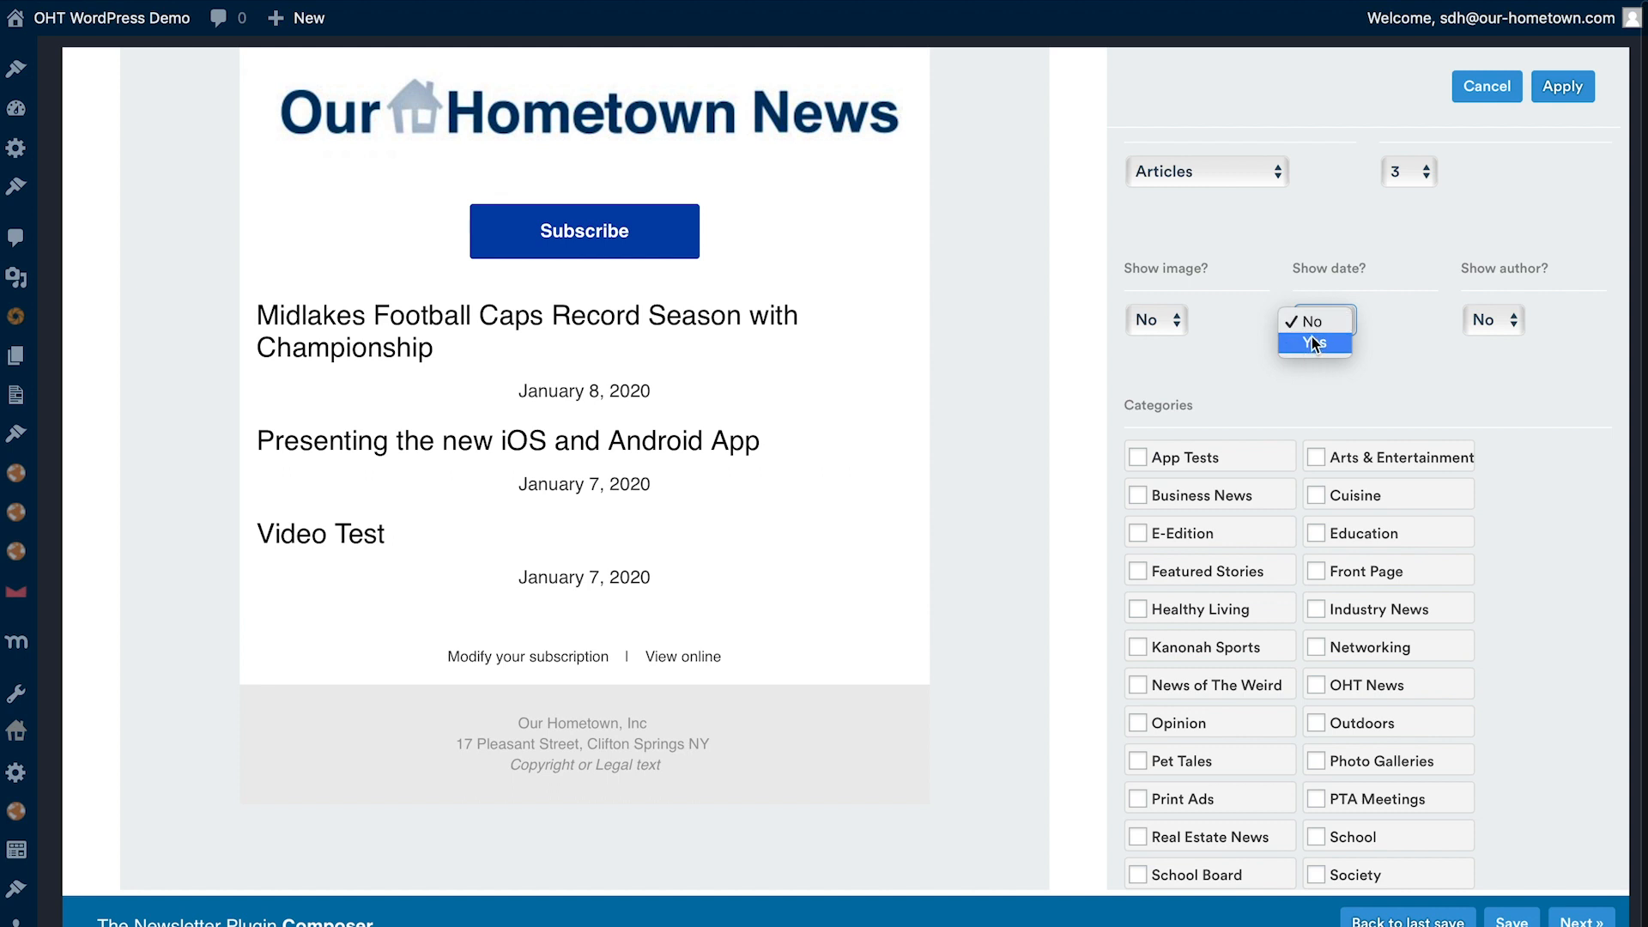
pyautogui.click(1319, 323)
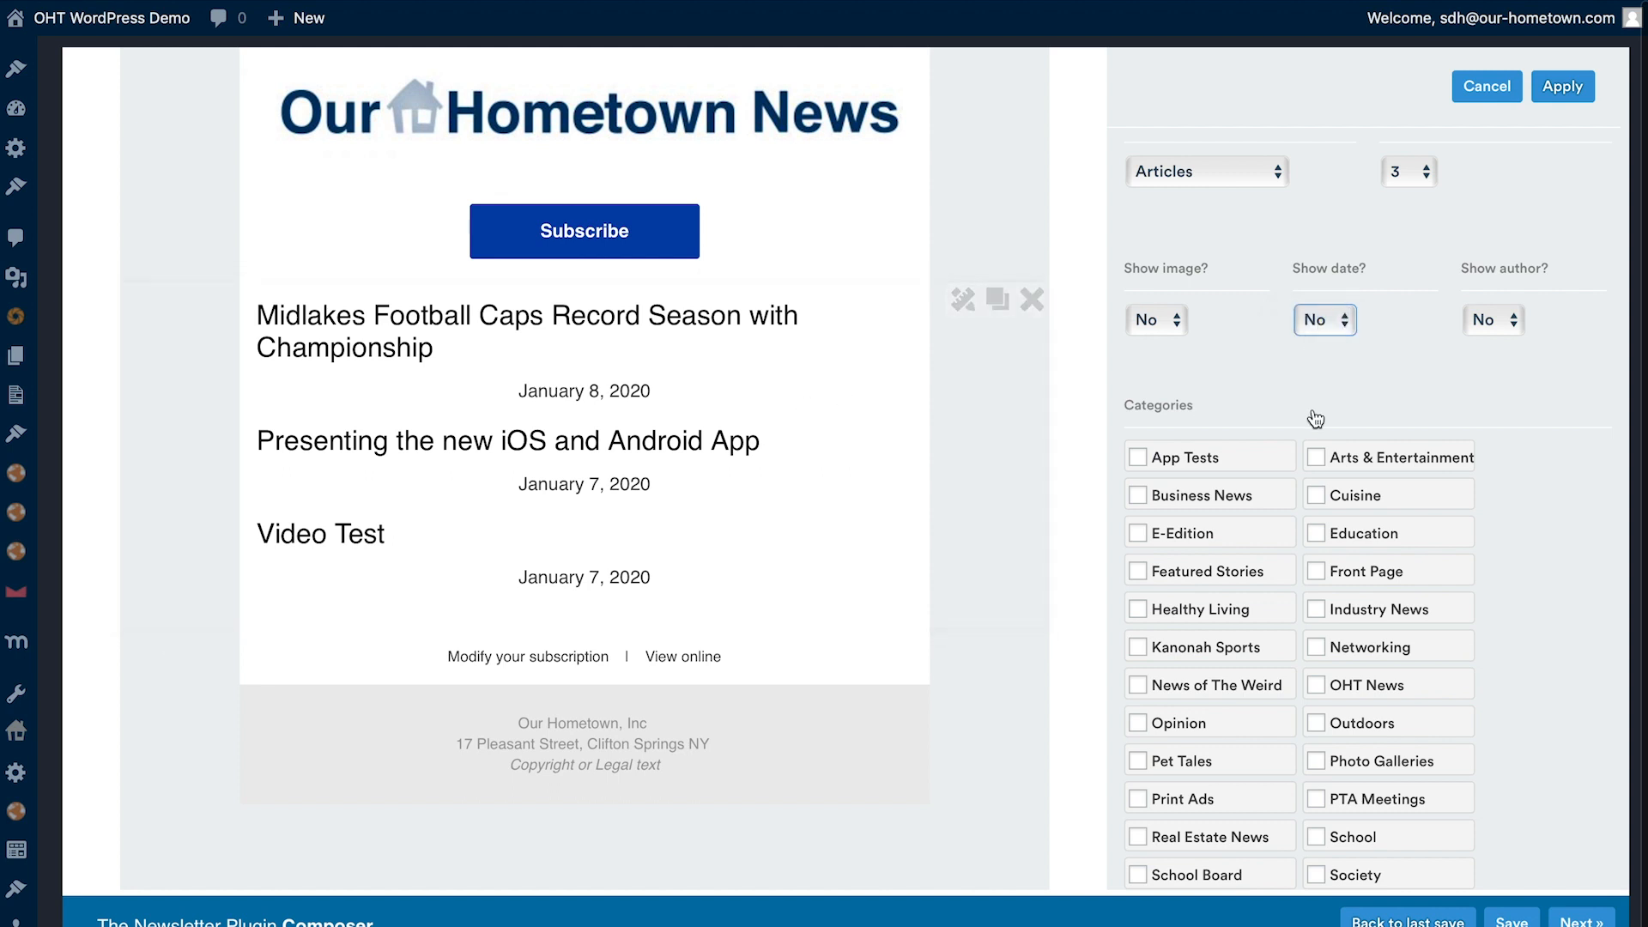
pyautogui.click(1511, 325)
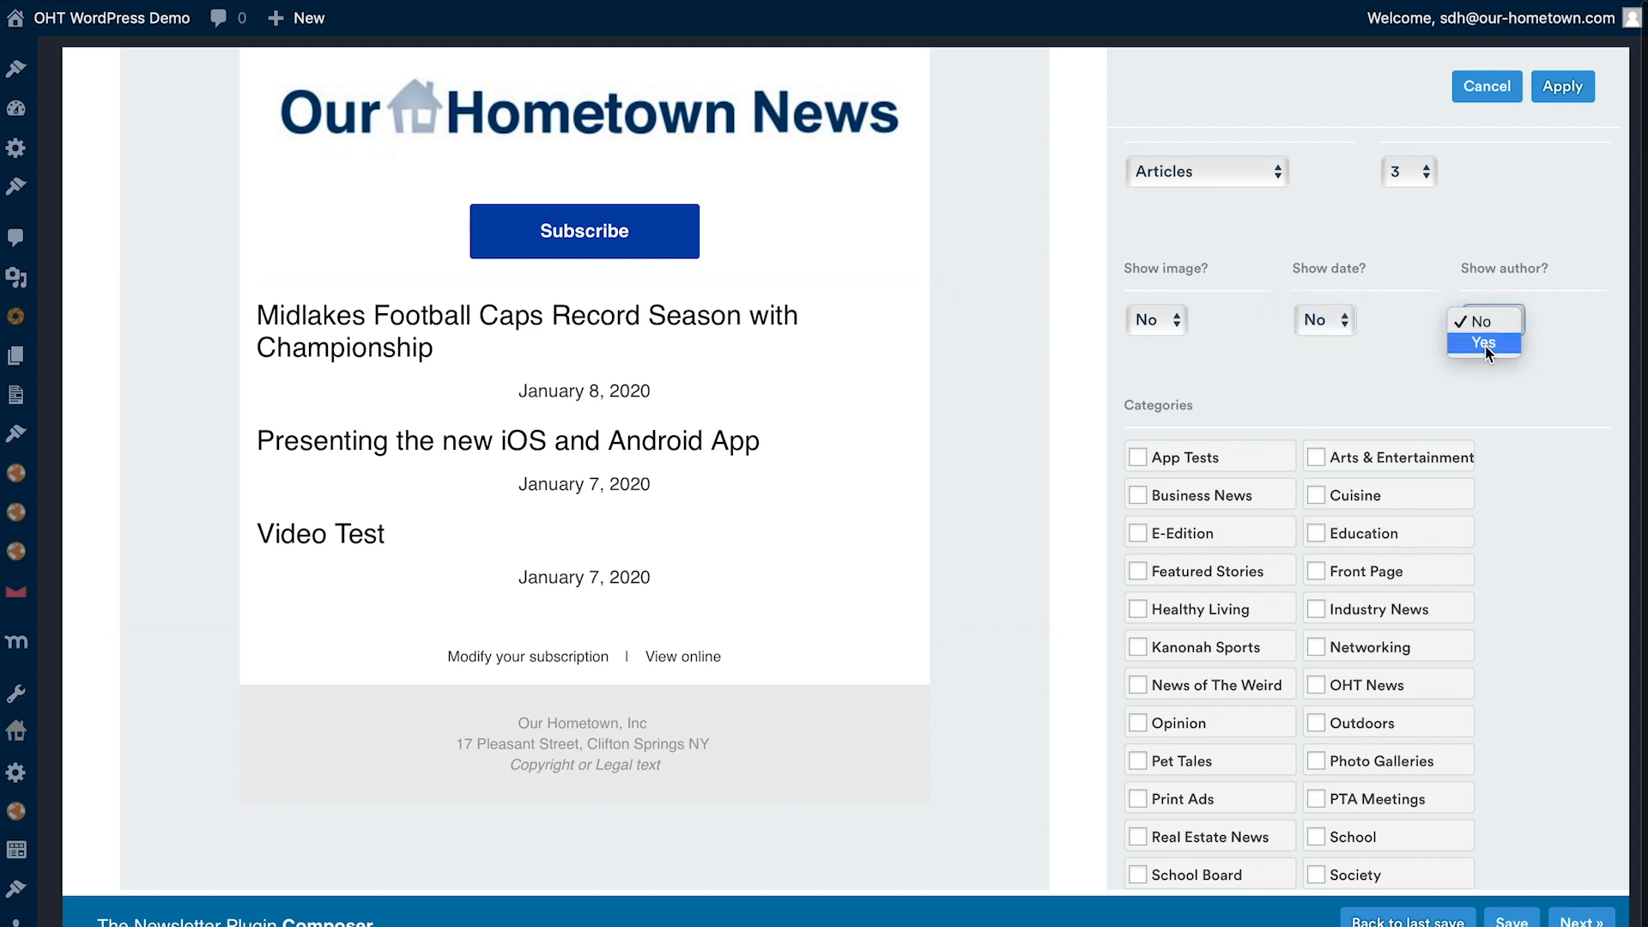
pyautogui.click(1485, 343)
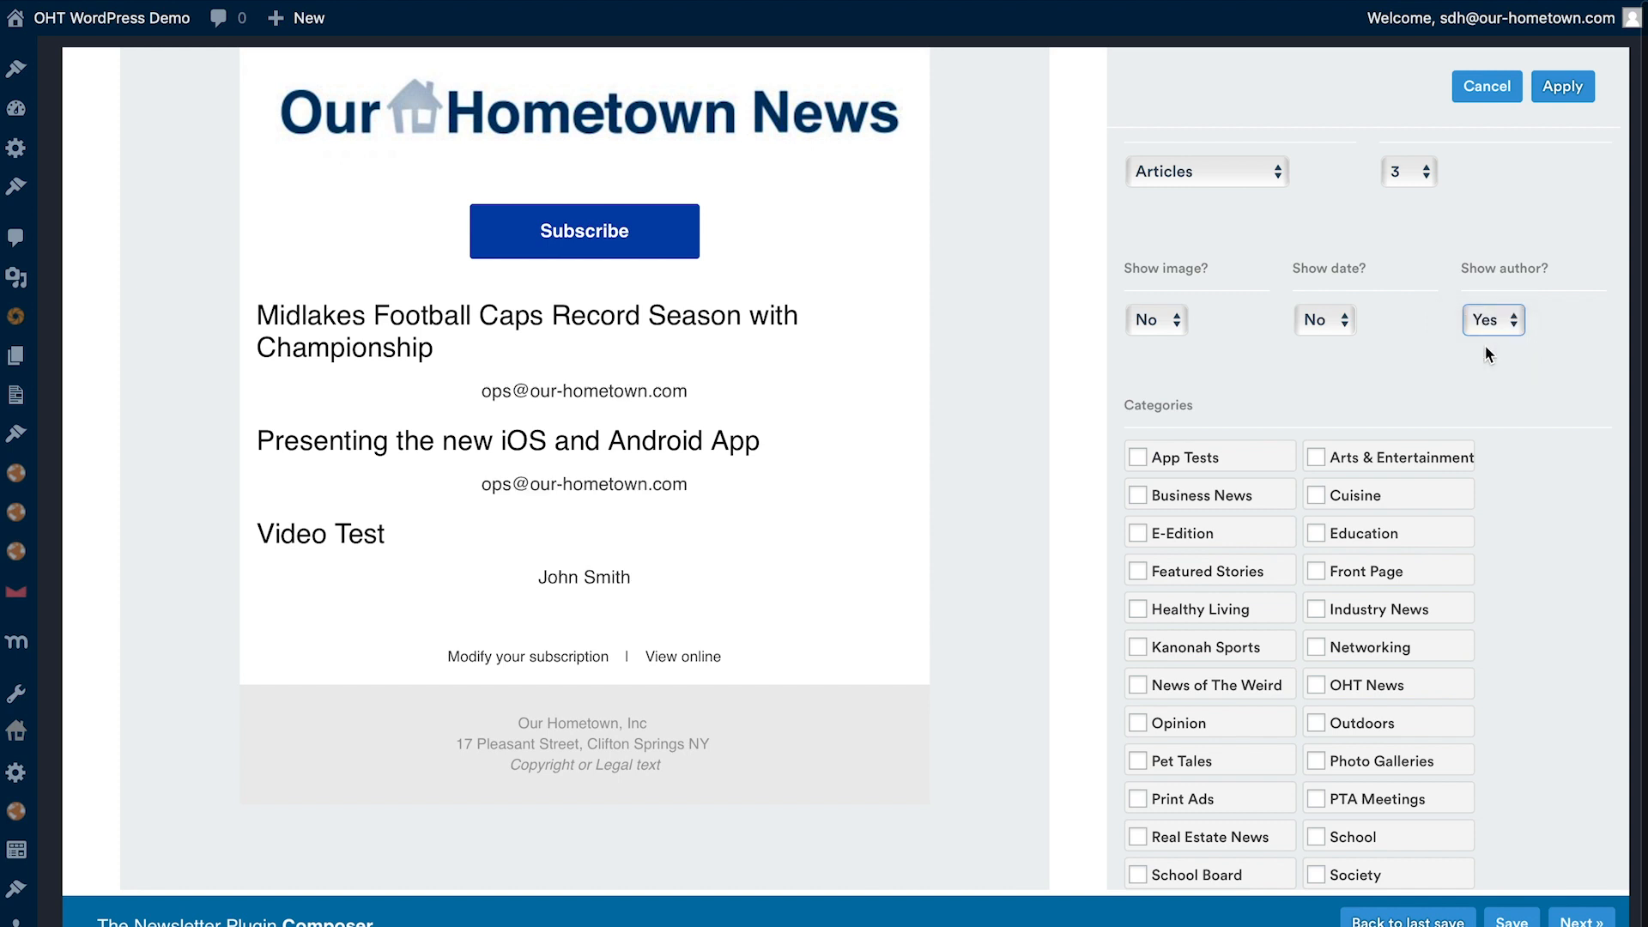
# - Hide the author again and set both the date and the image of the articles block to show
pyautogui.click(1493, 319)
pyautogui.click(1492, 297)
pyautogui.click(1343, 323)
pyautogui.click(1324, 343)
pyautogui.click(1157, 319)
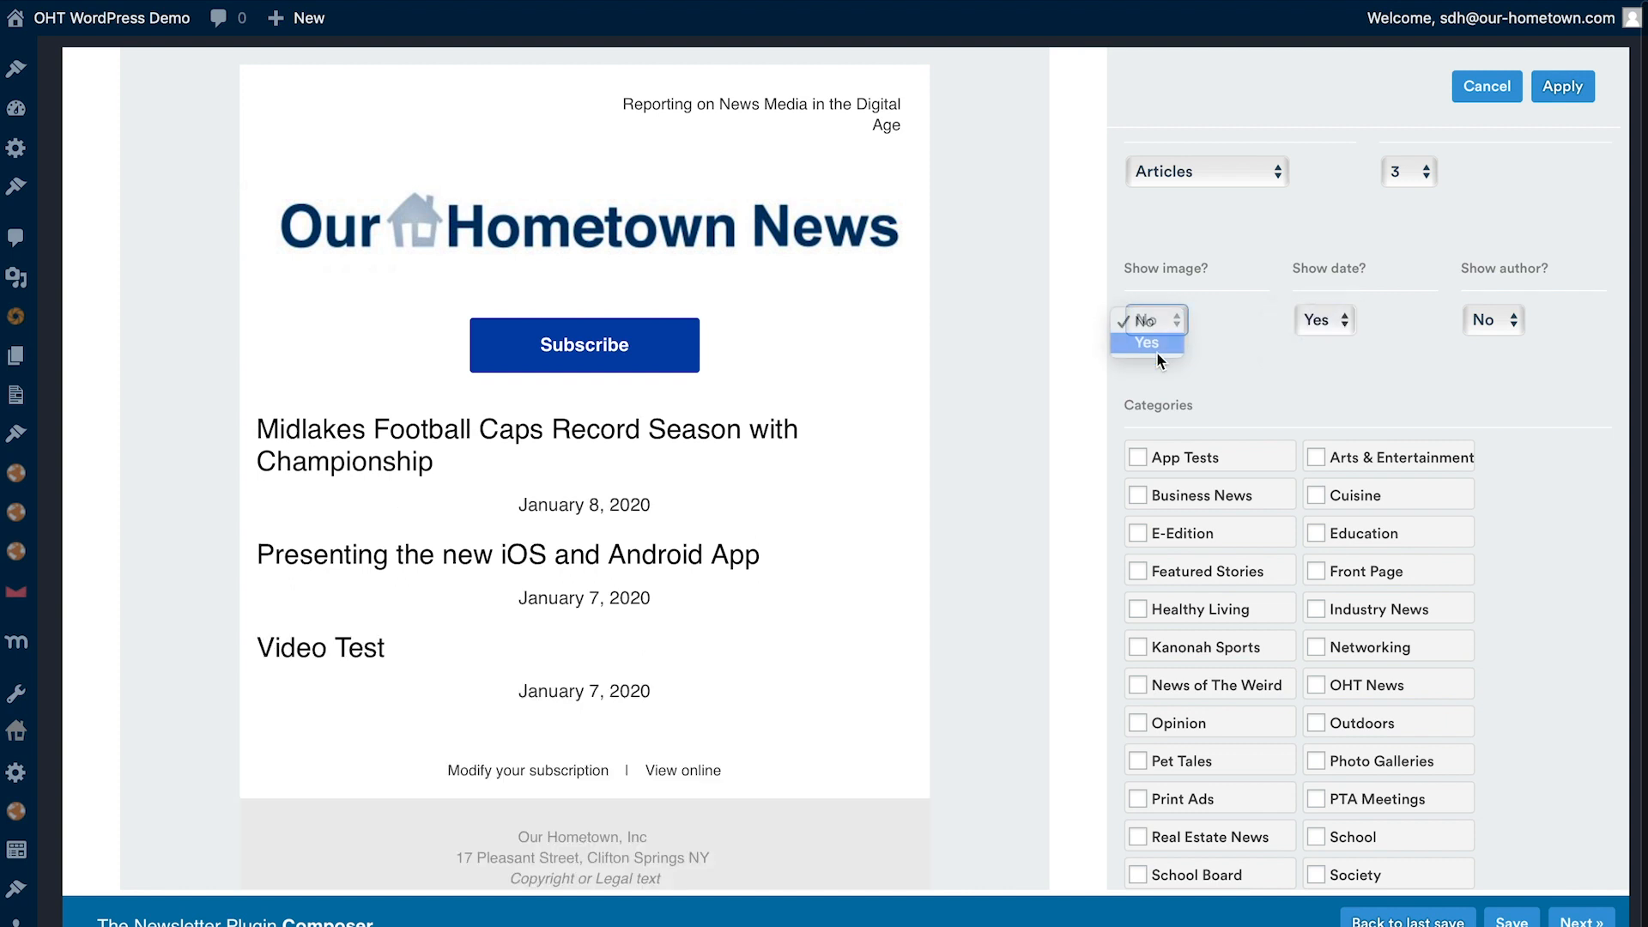
pyautogui.scroll(-2, 662, 606)
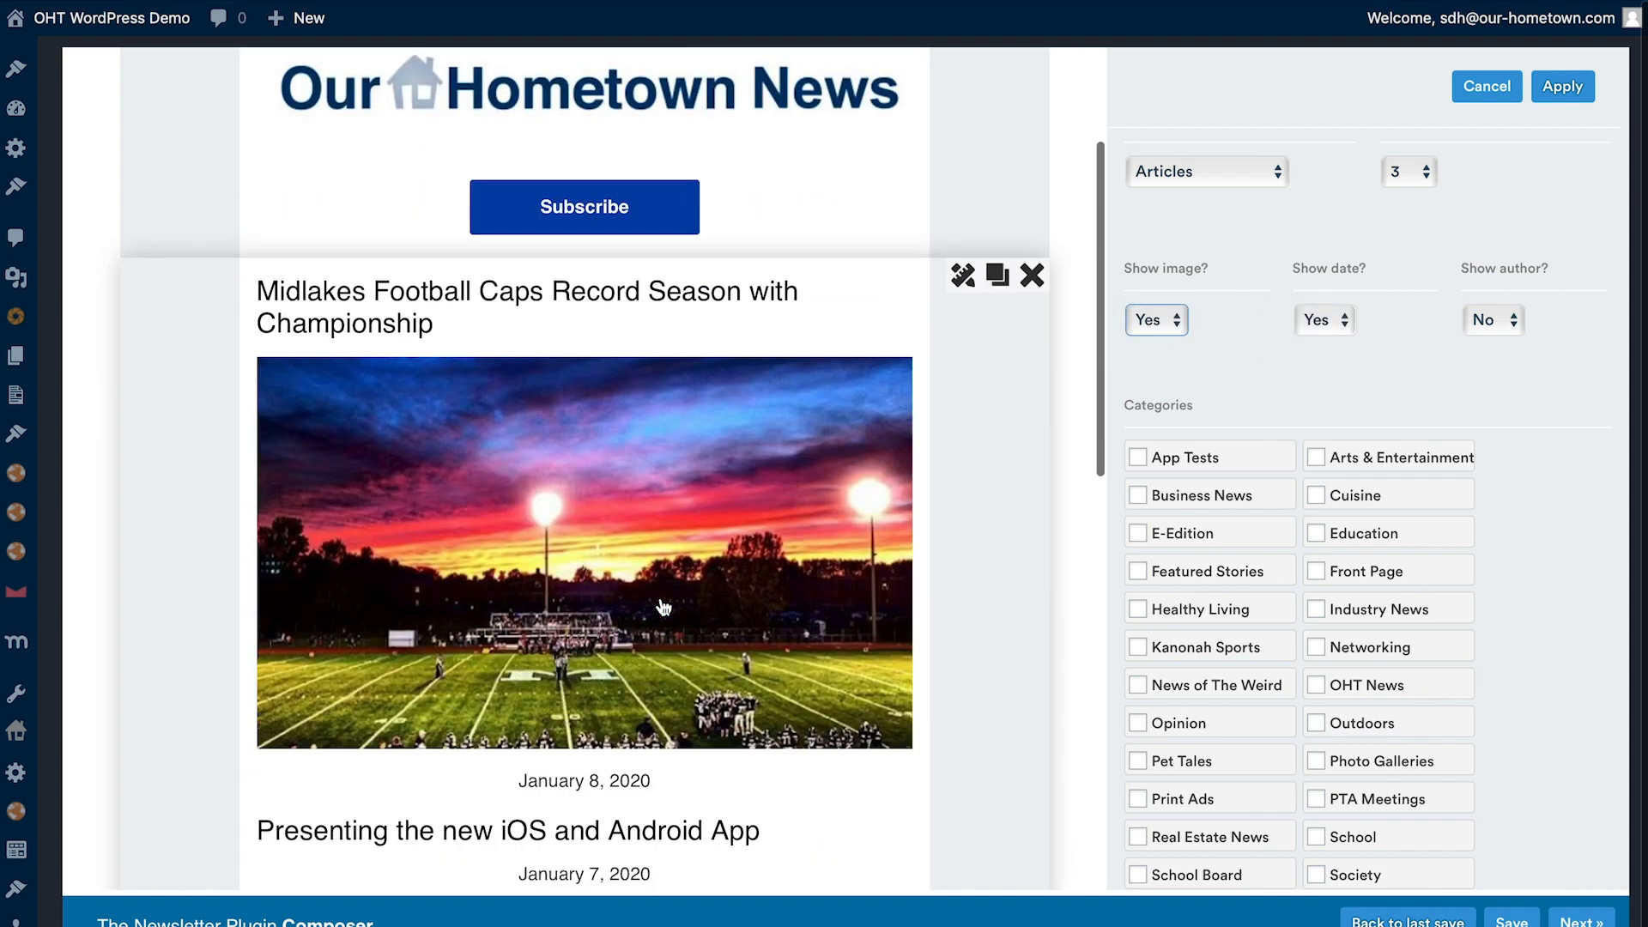
pyautogui.scroll(-1, 565, 521)
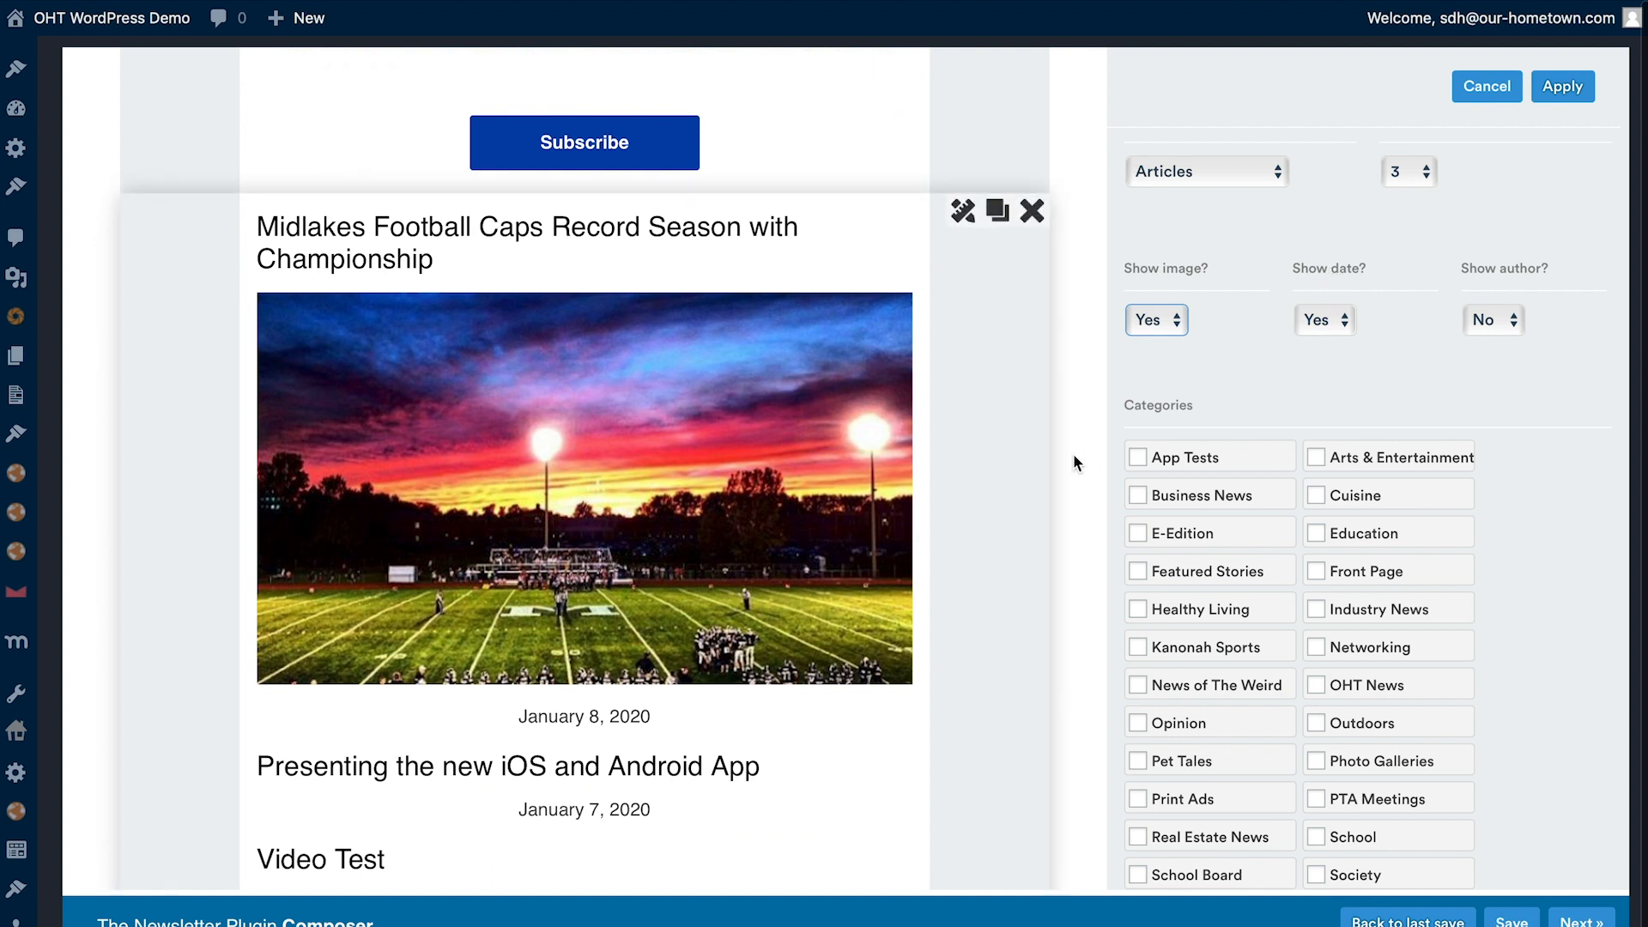
# - Restrict the articles block to the Sports category
pyautogui.scroll(-1, 419, 220)
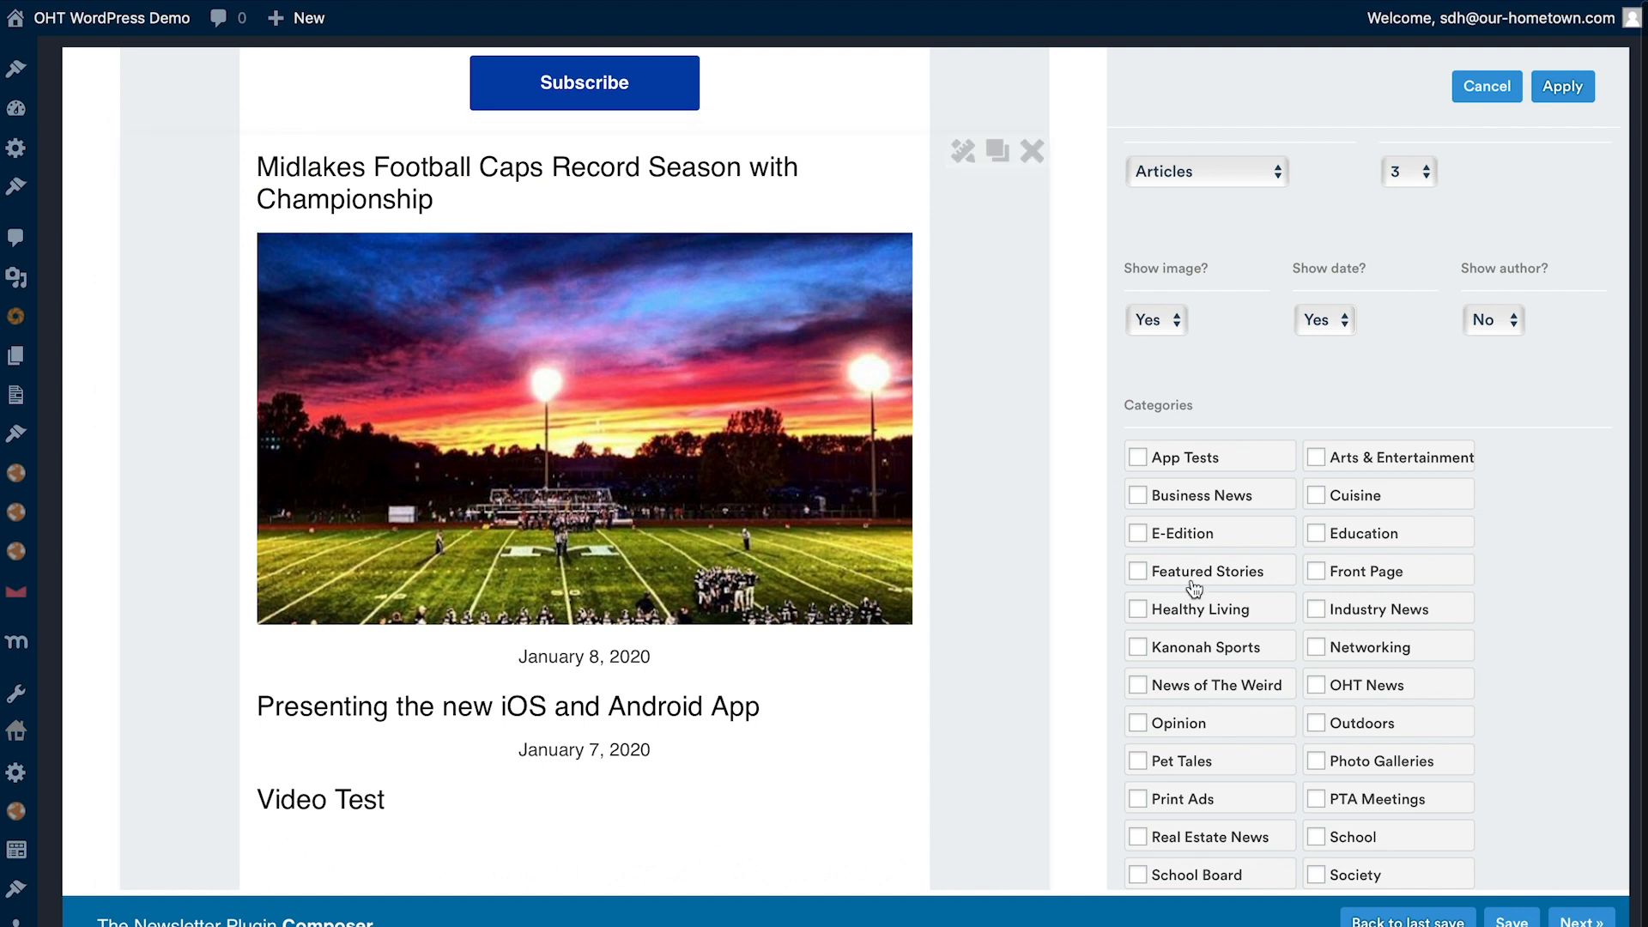
pyautogui.scroll(-1, 1247, 678)
pyautogui.scroll(-2, 1247, 678)
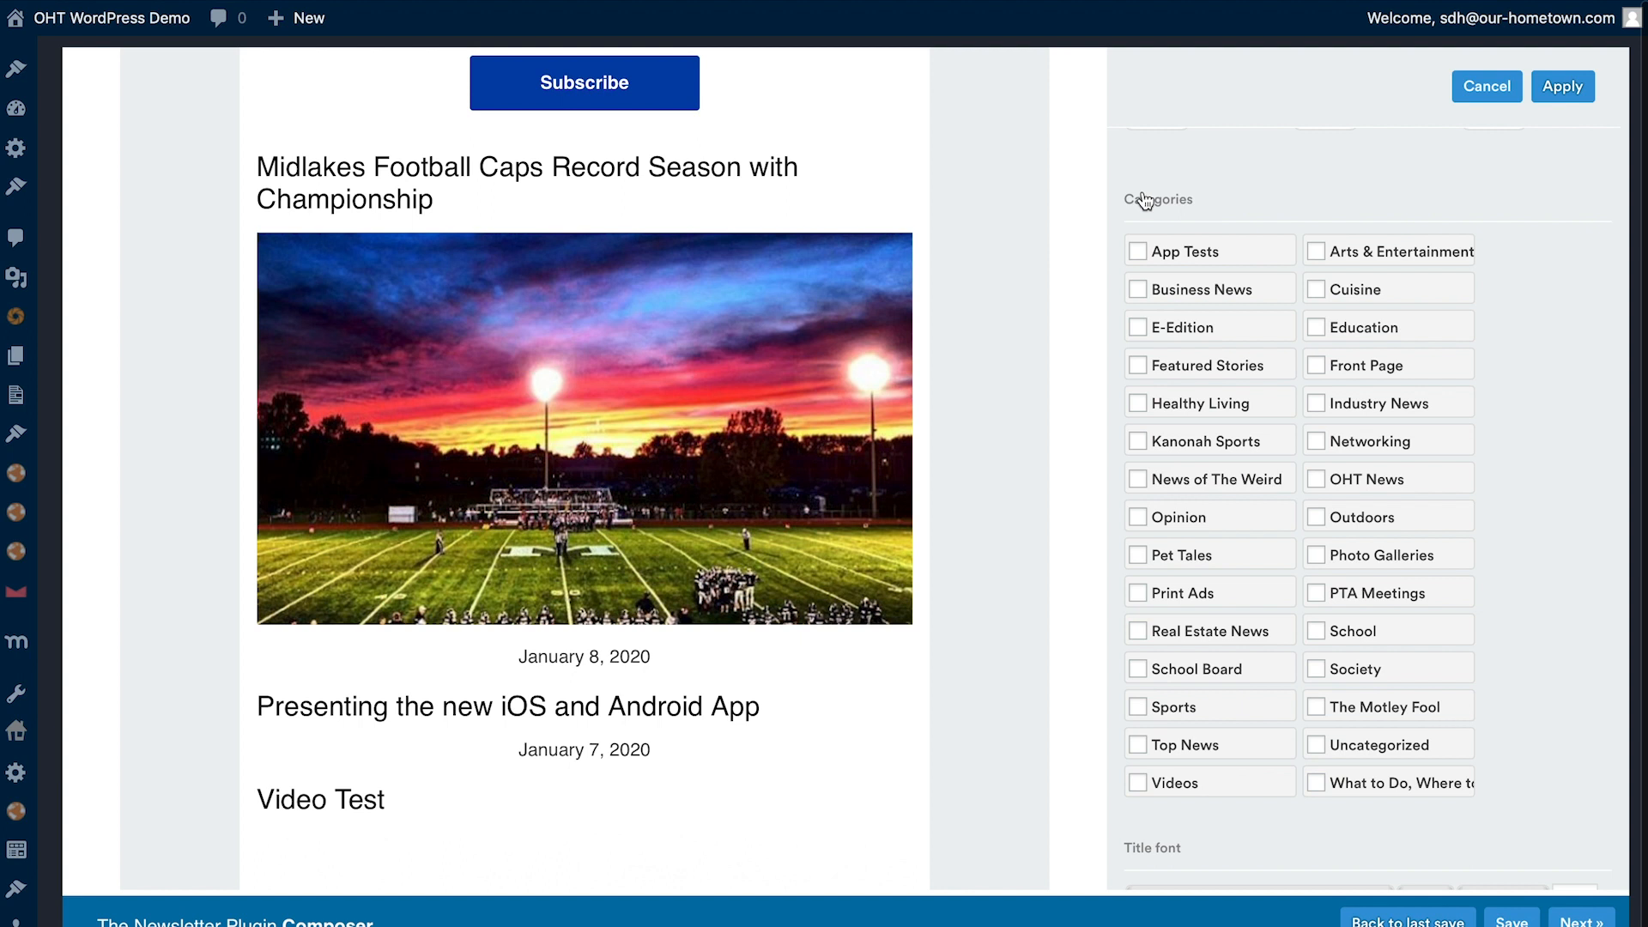
pyautogui.scroll(-5, 512, 488)
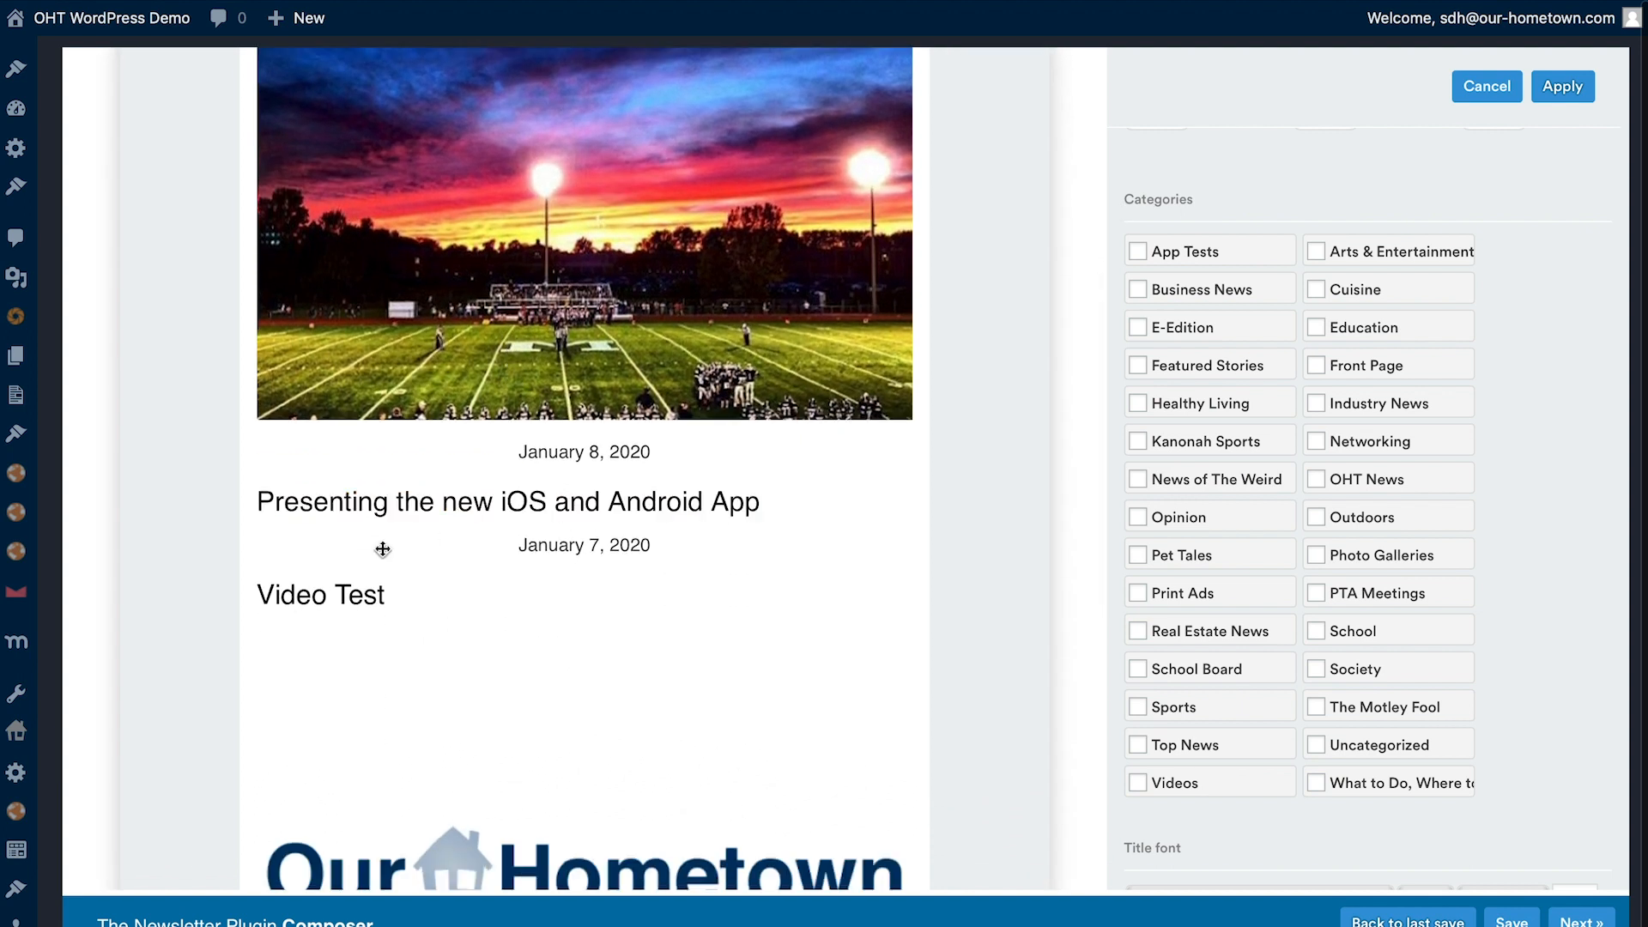
pyautogui.scroll(-10, 317, 605)
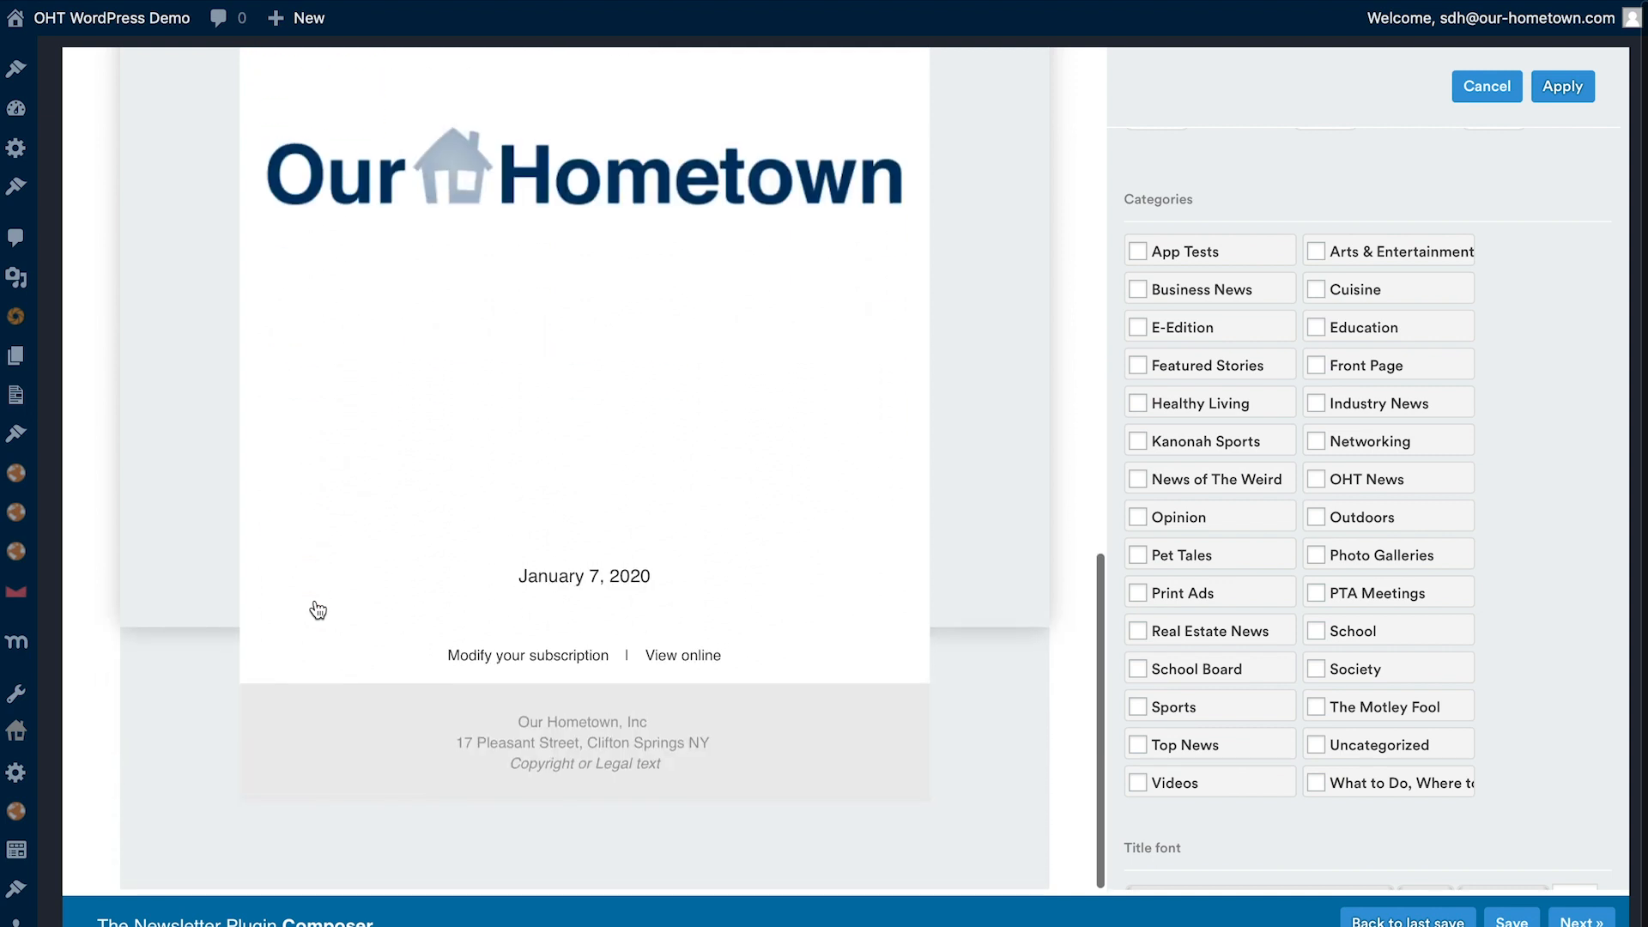
pyautogui.scroll(7, 317, 609)
pyautogui.scroll(12, 318, 609)
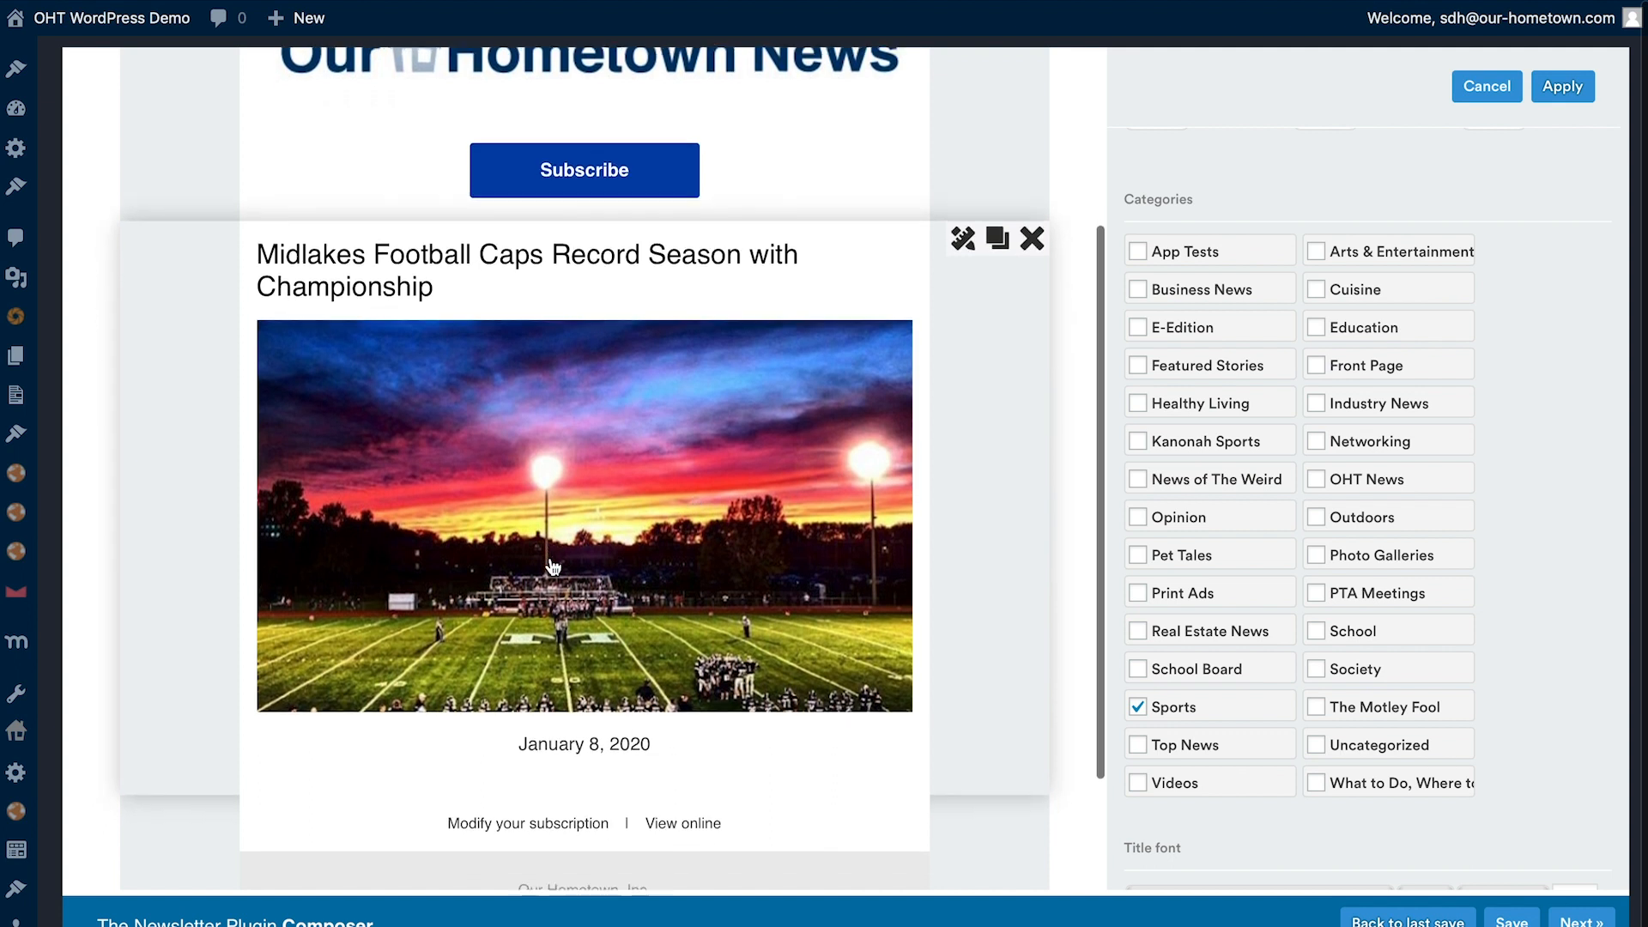
pyautogui.scroll(-1, 553, 568)
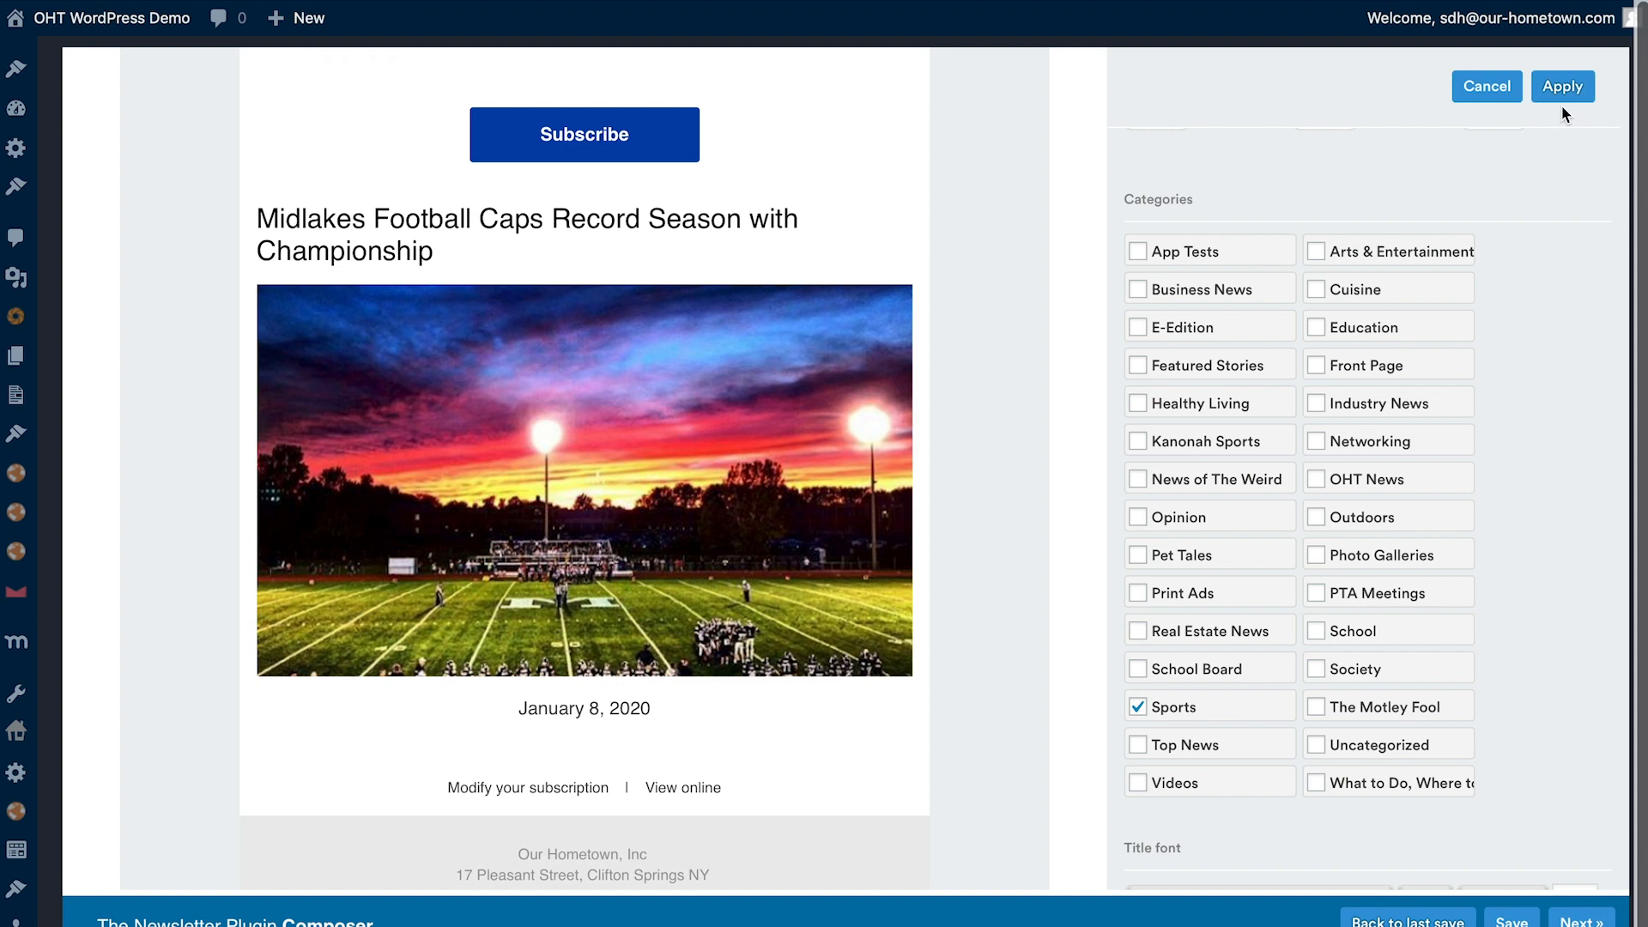
# - Set the articles block's maximum to 1 and apply its settings
pyautogui.scroll(4, 1531, 261)
pyautogui.click(1412, 292)
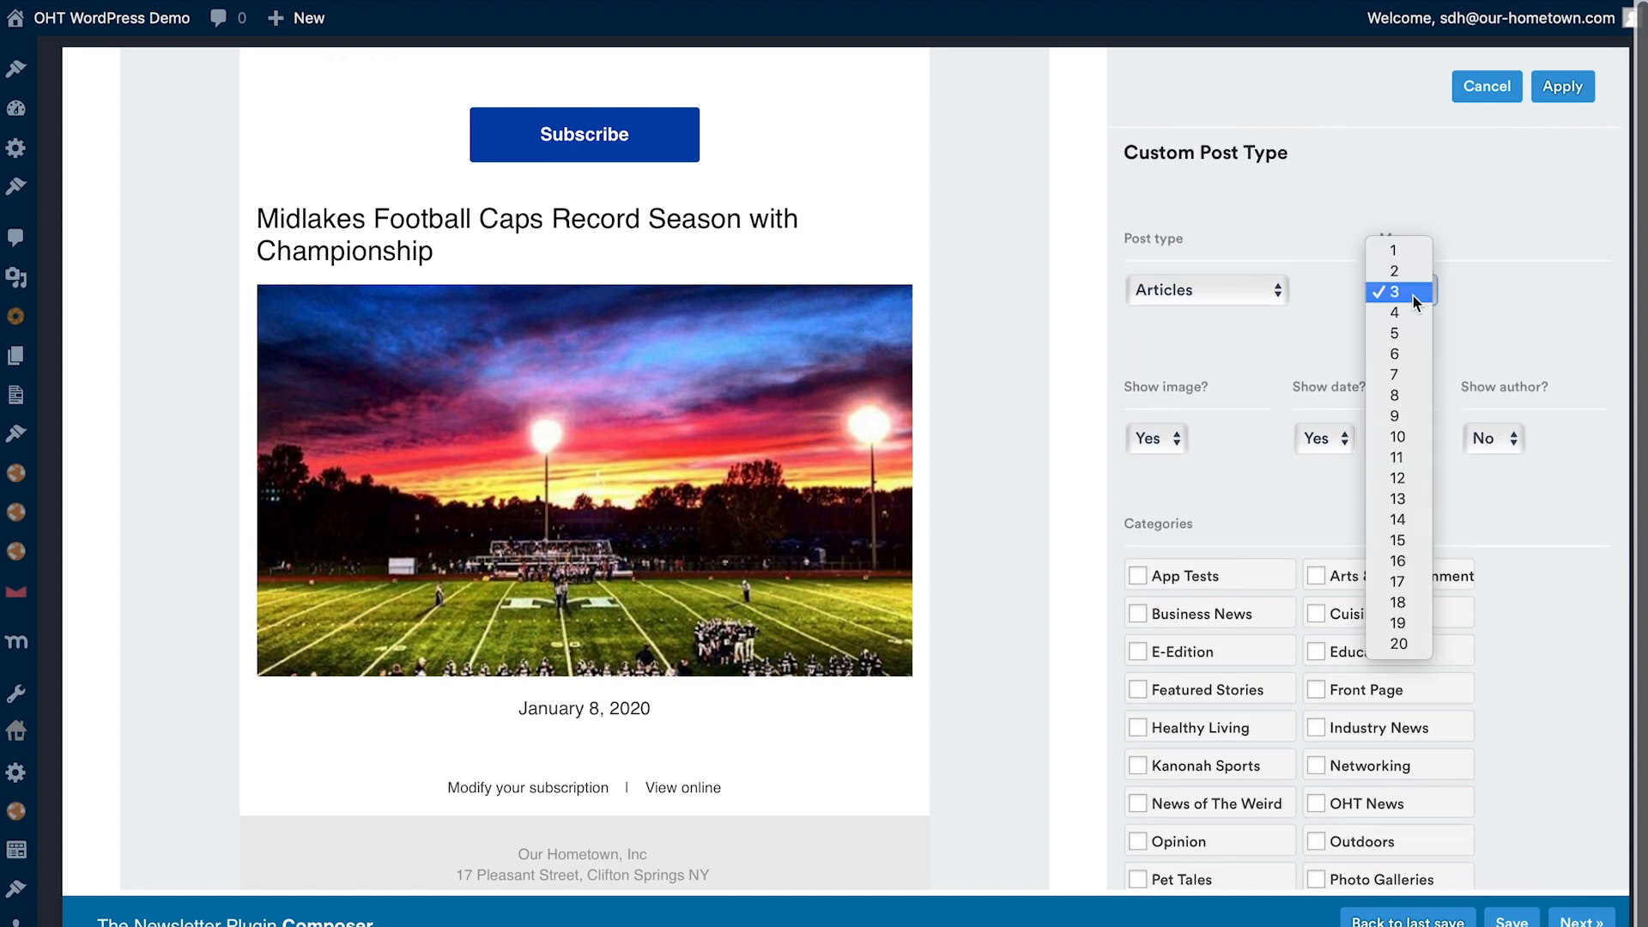
pyautogui.click(1399, 249)
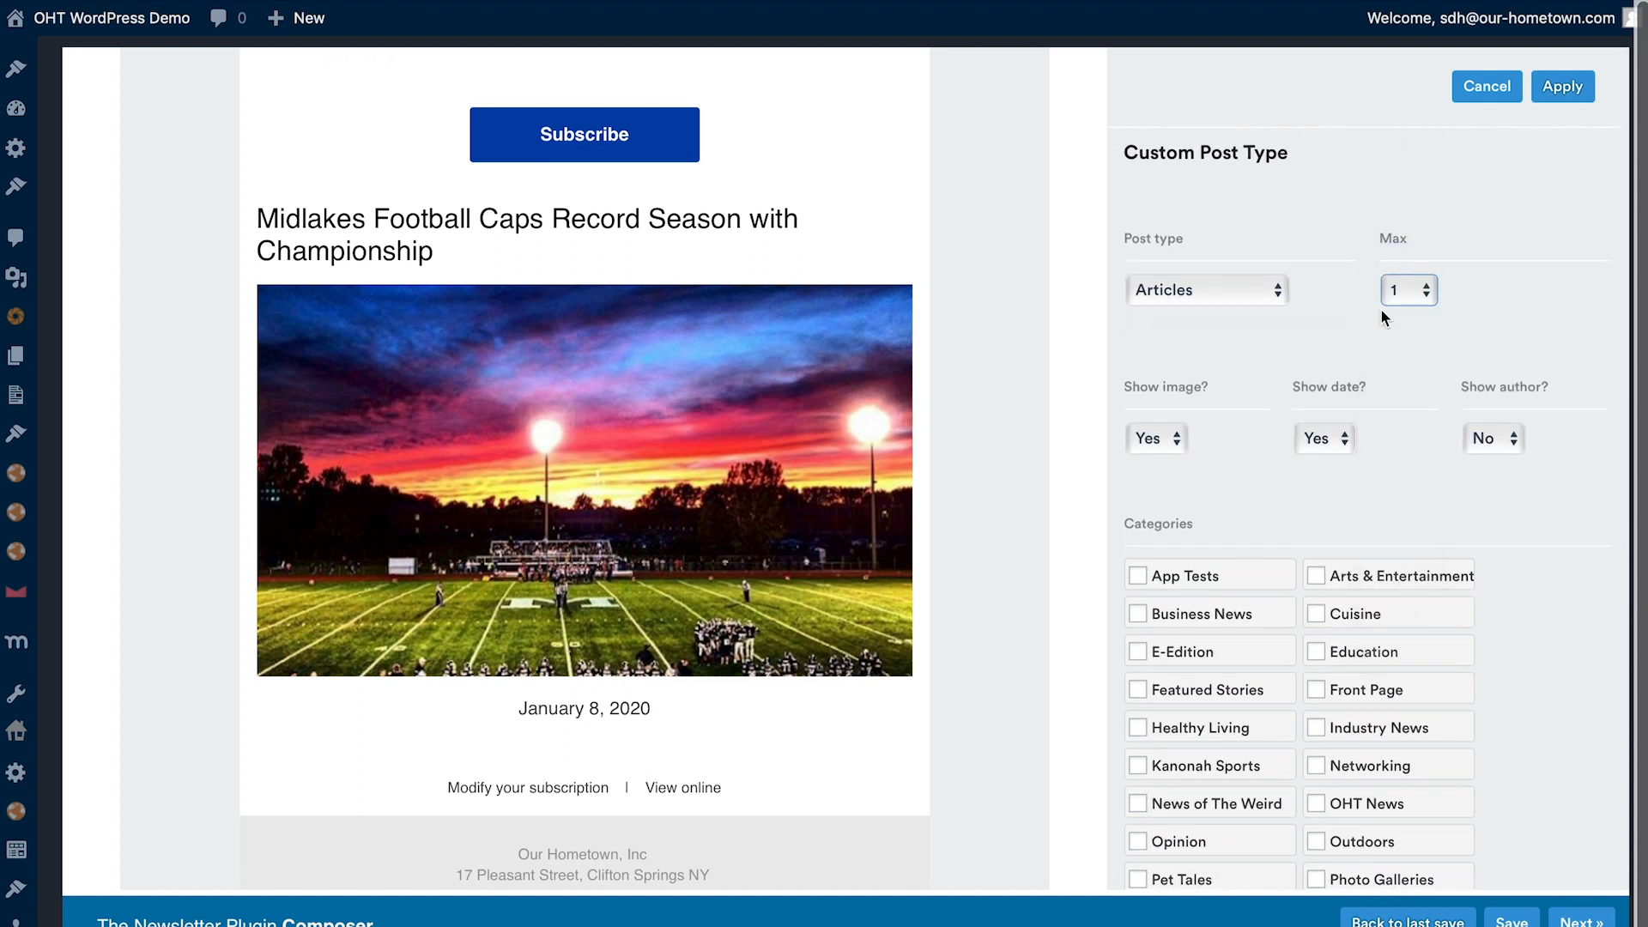
pyautogui.click(1569, 87)
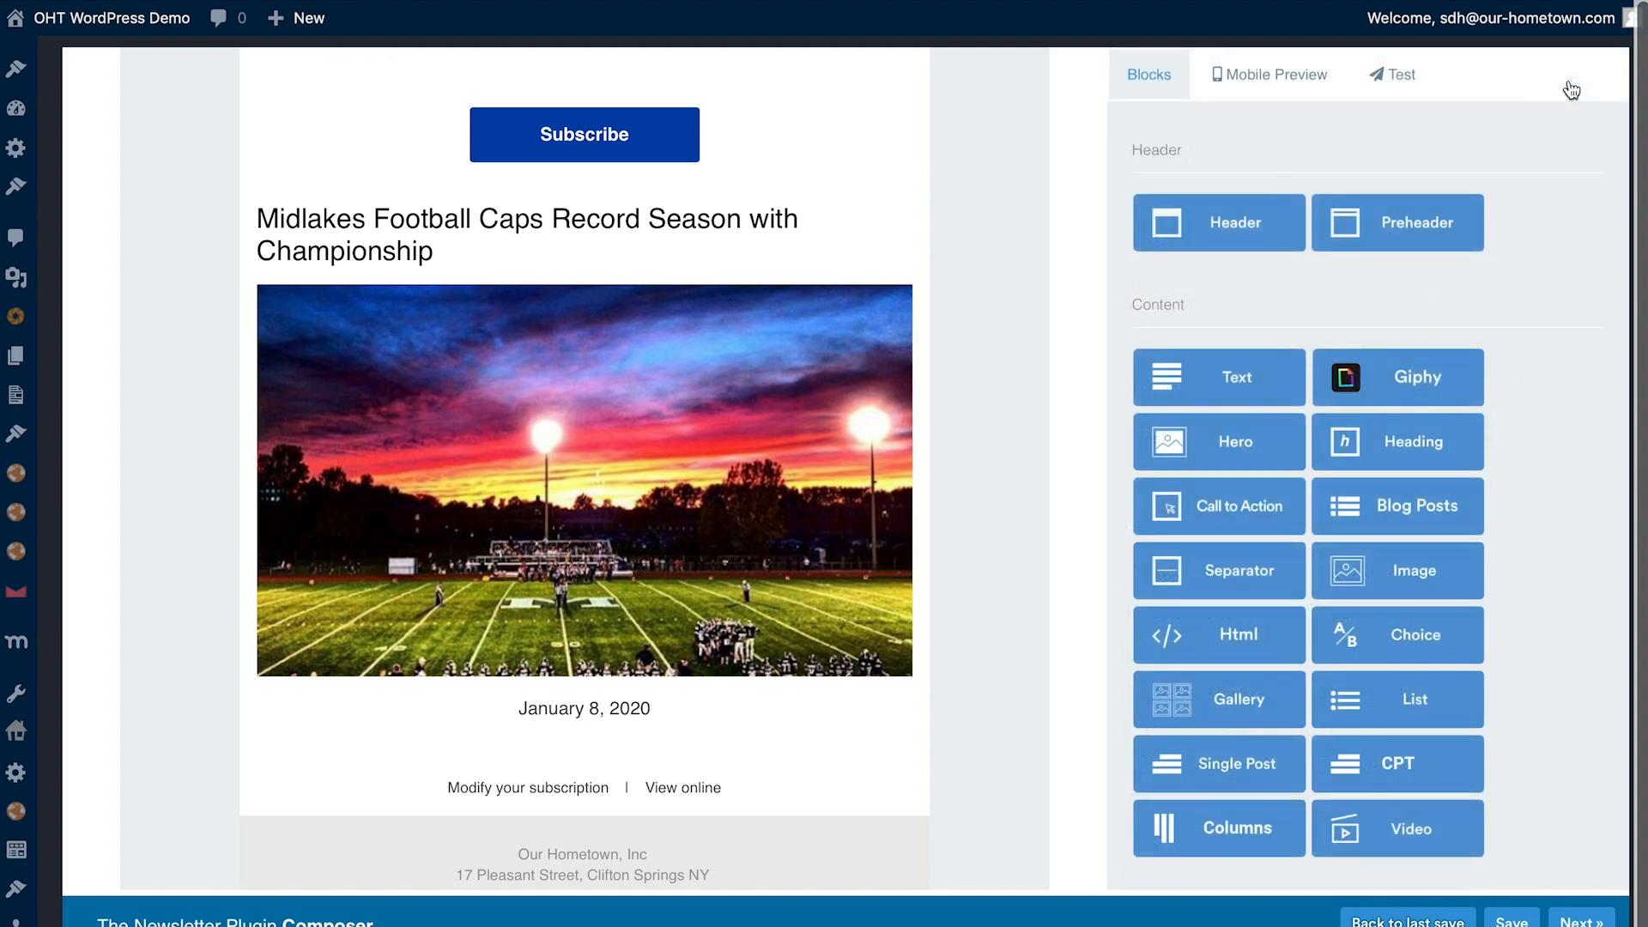
# - Insert a Heading block between the Subscribe button and the football article, and open its settings
pyautogui.scroll(2, 416, 507)
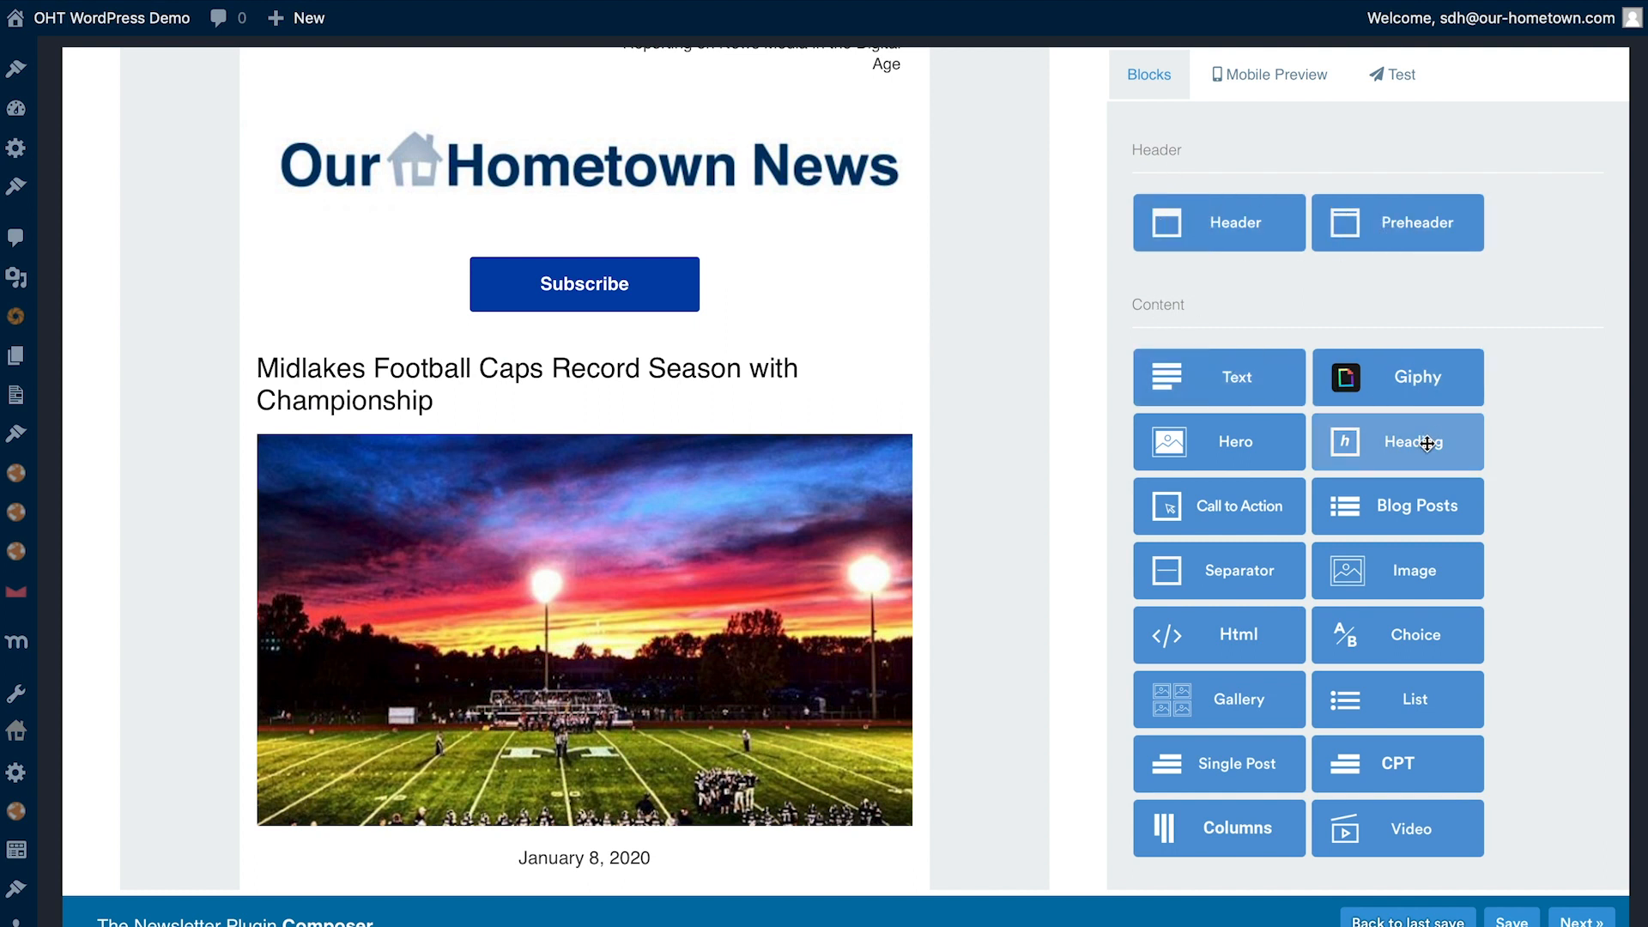
pyautogui.moveTo(1398, 453); pyautogui.dragTo(569, 381)
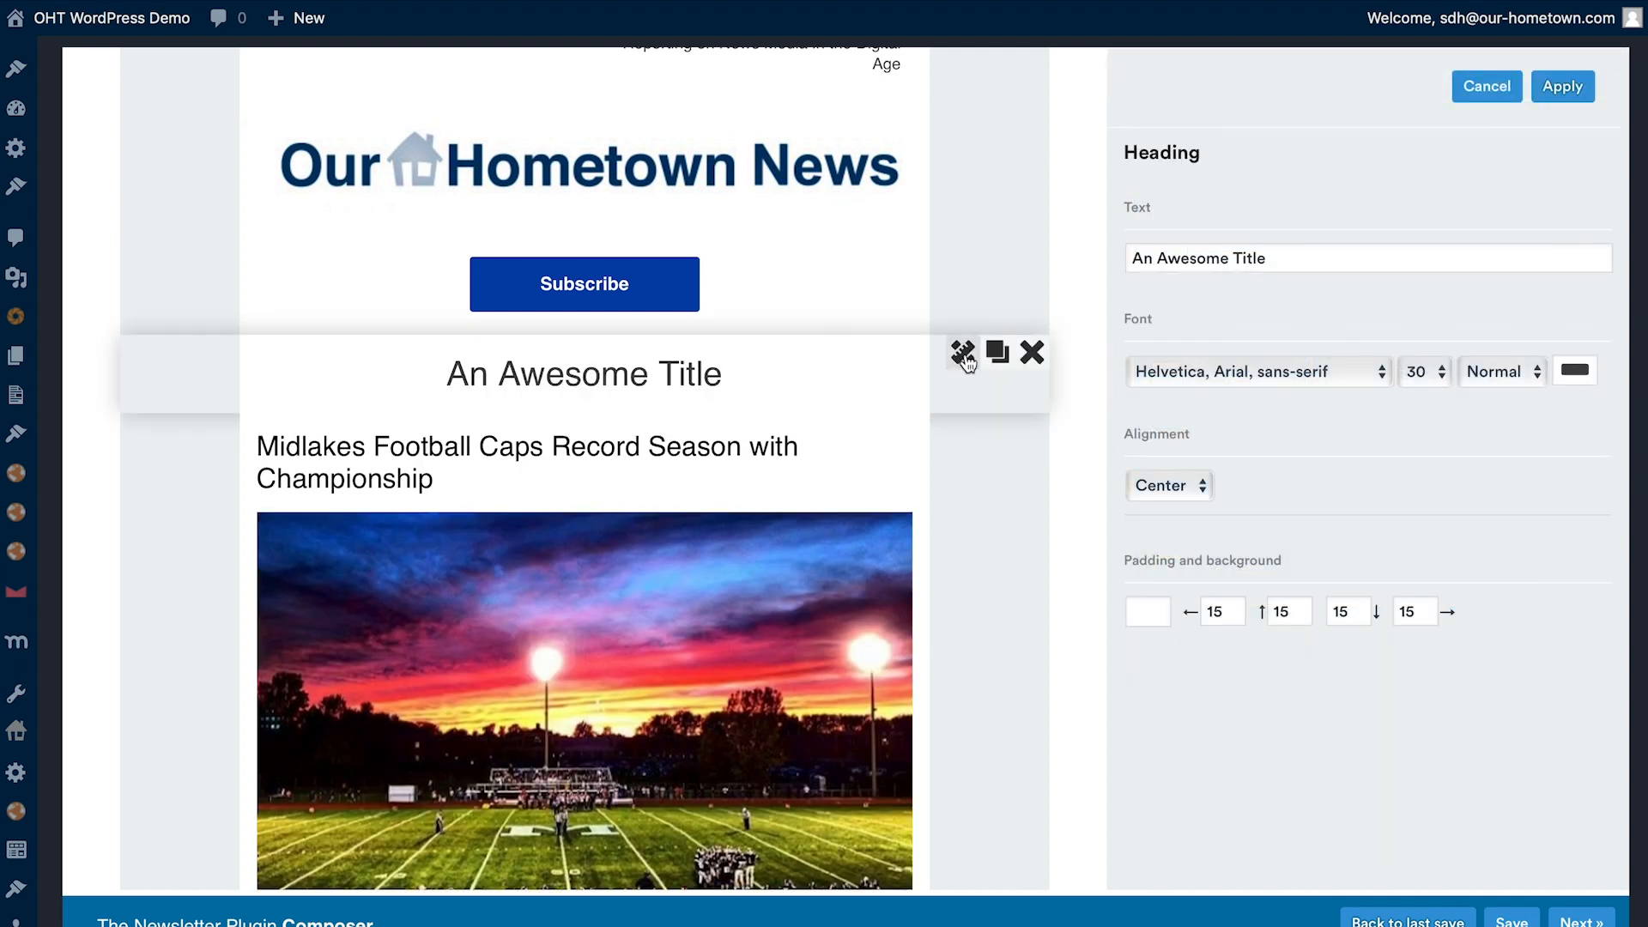
# - Replace the placeholder text of the heading above the football article with "Local Sports Section"
pyautogui.moveTo(1271, 254); pyautogui.dragTo(1008, 252)
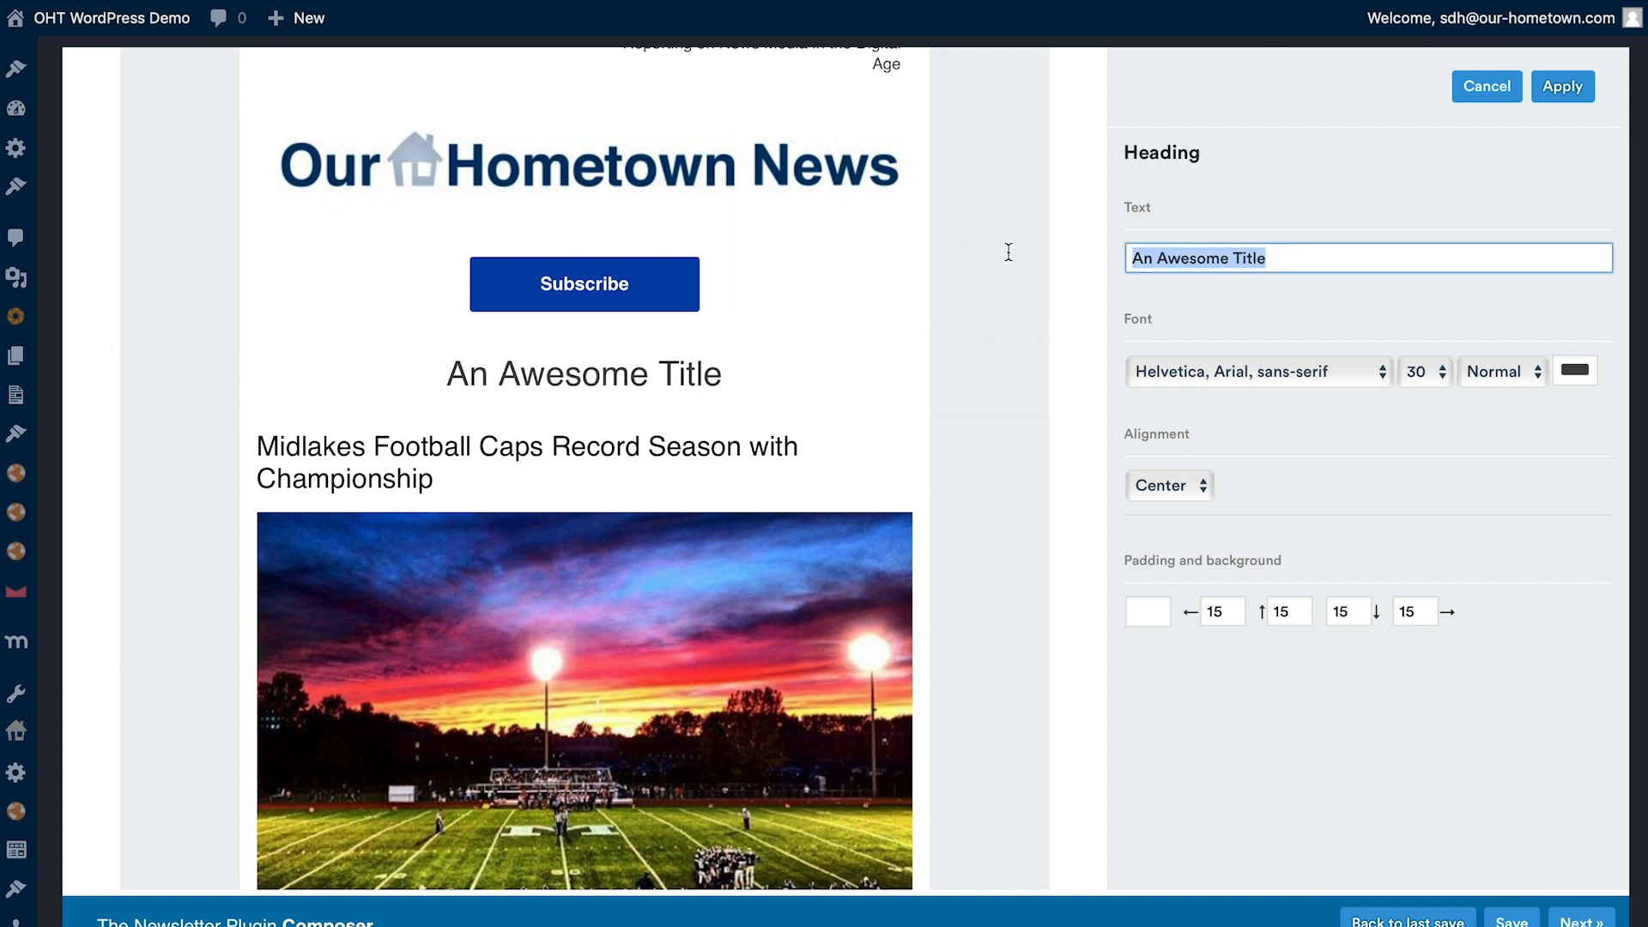
pyautogui.write('SPo')
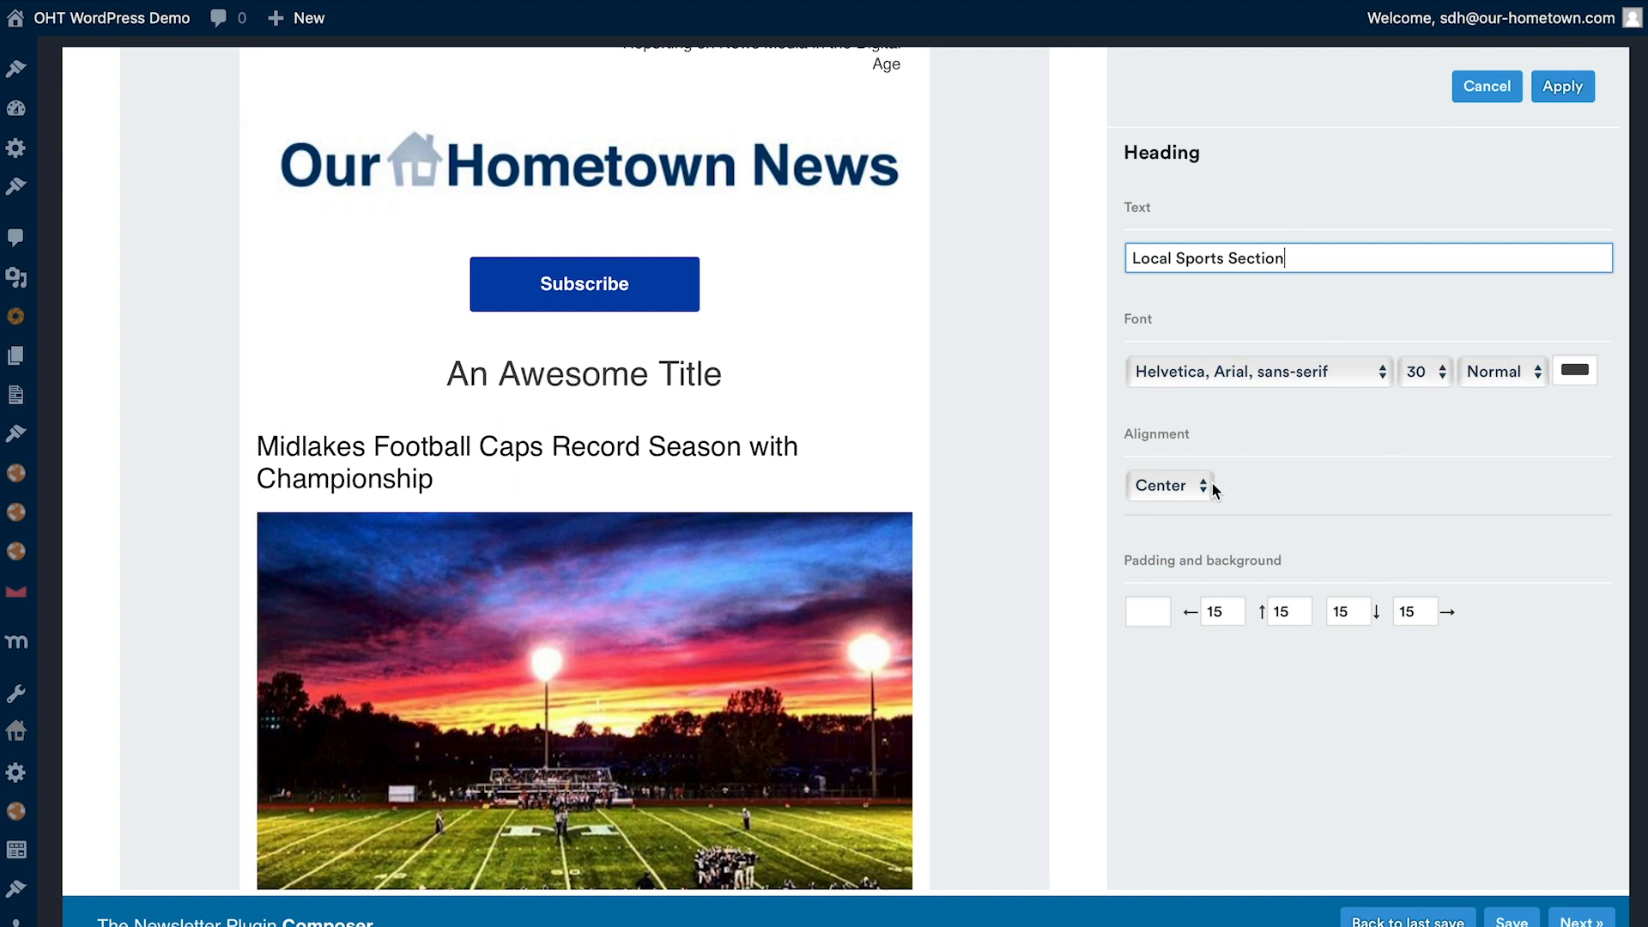
# - Try left alignment for the sports heading and set it back to Center
pyautogui.click(1167, 486)
pyautogui.click(1157, 512)
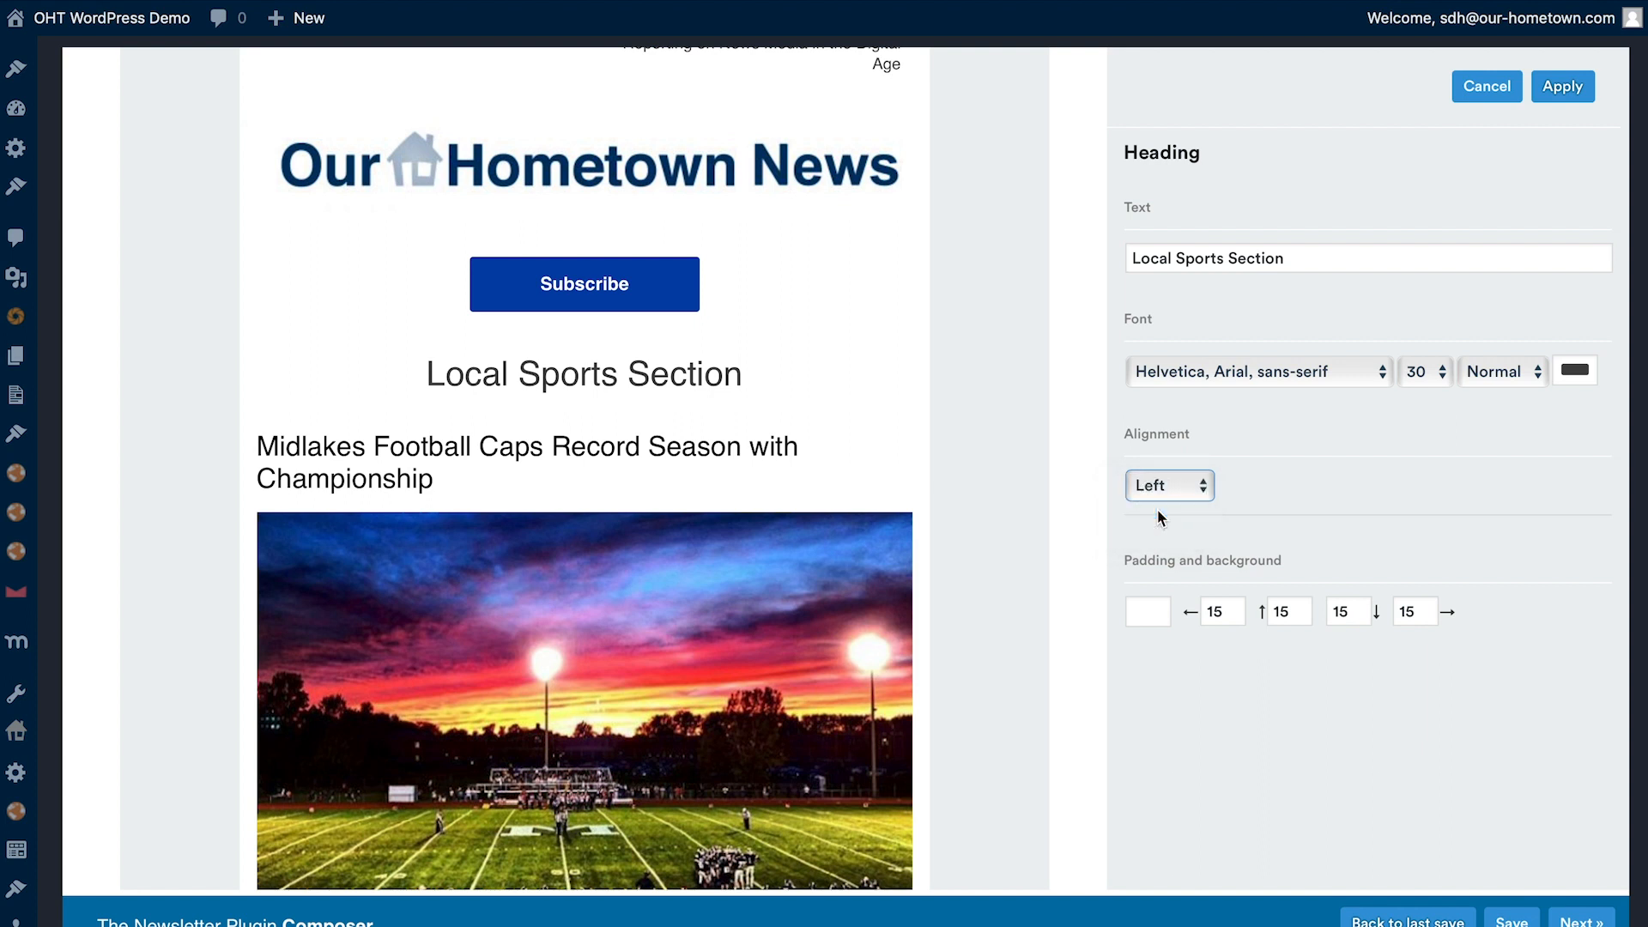
pyautogui.click(1177, 489)
pyautogui.click(1174, 472)
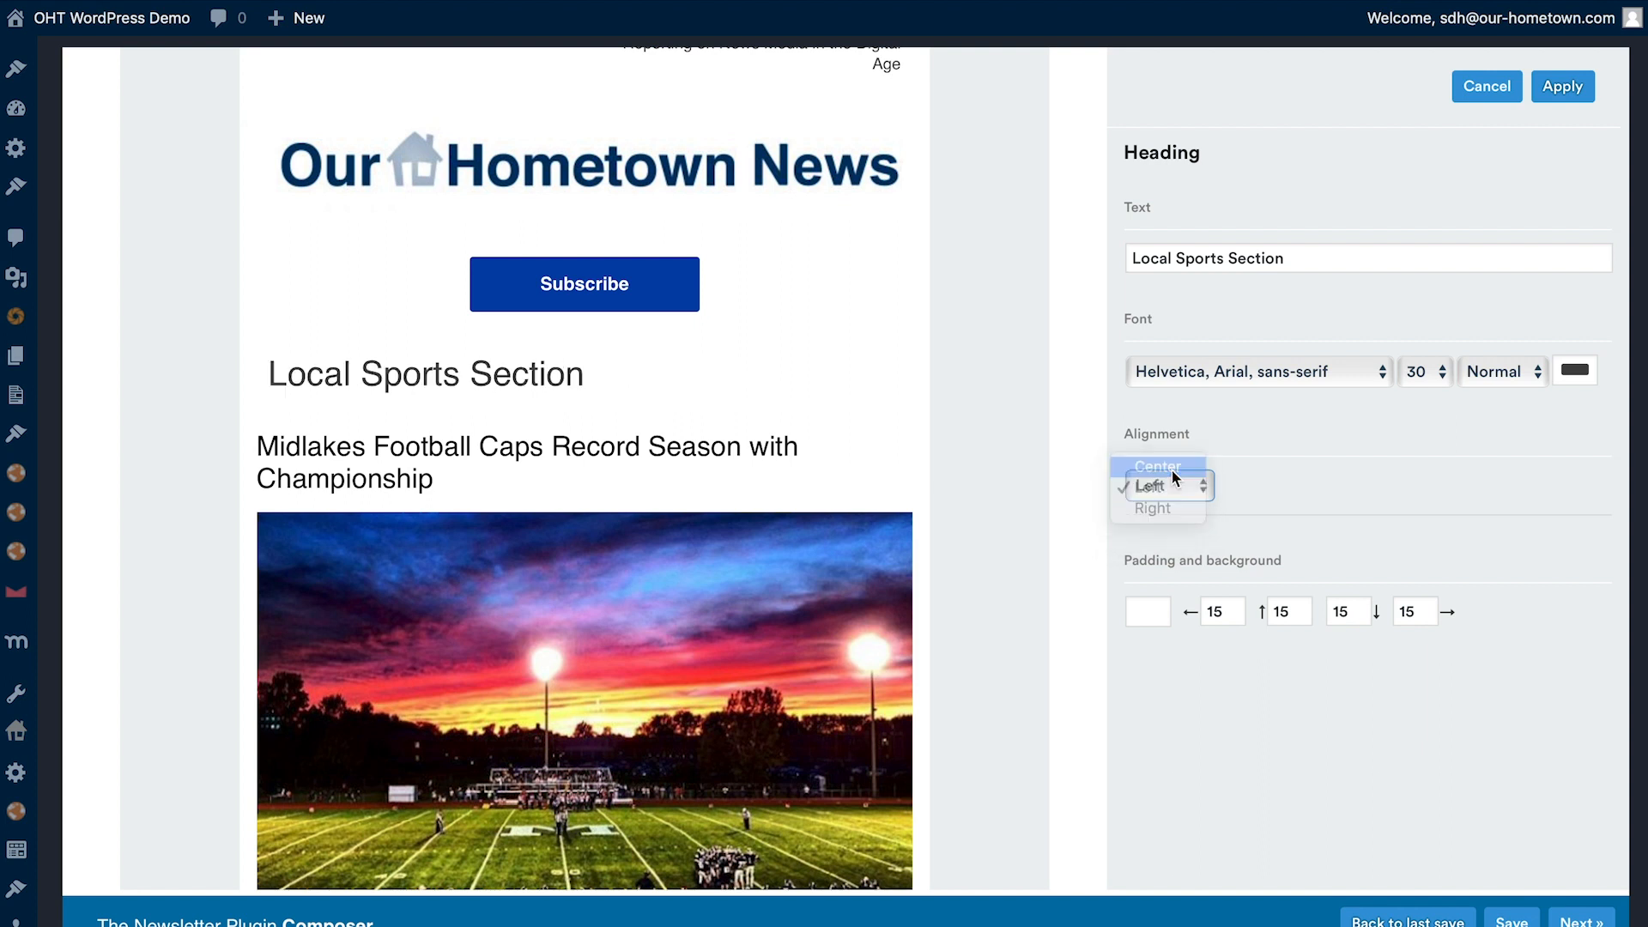
# - Apply the sports heading's settings, reopen them, set the font weight to Bold and apply the change
pyautogui.click(1564, 87)
pyautogui.moveTo(698, 349)
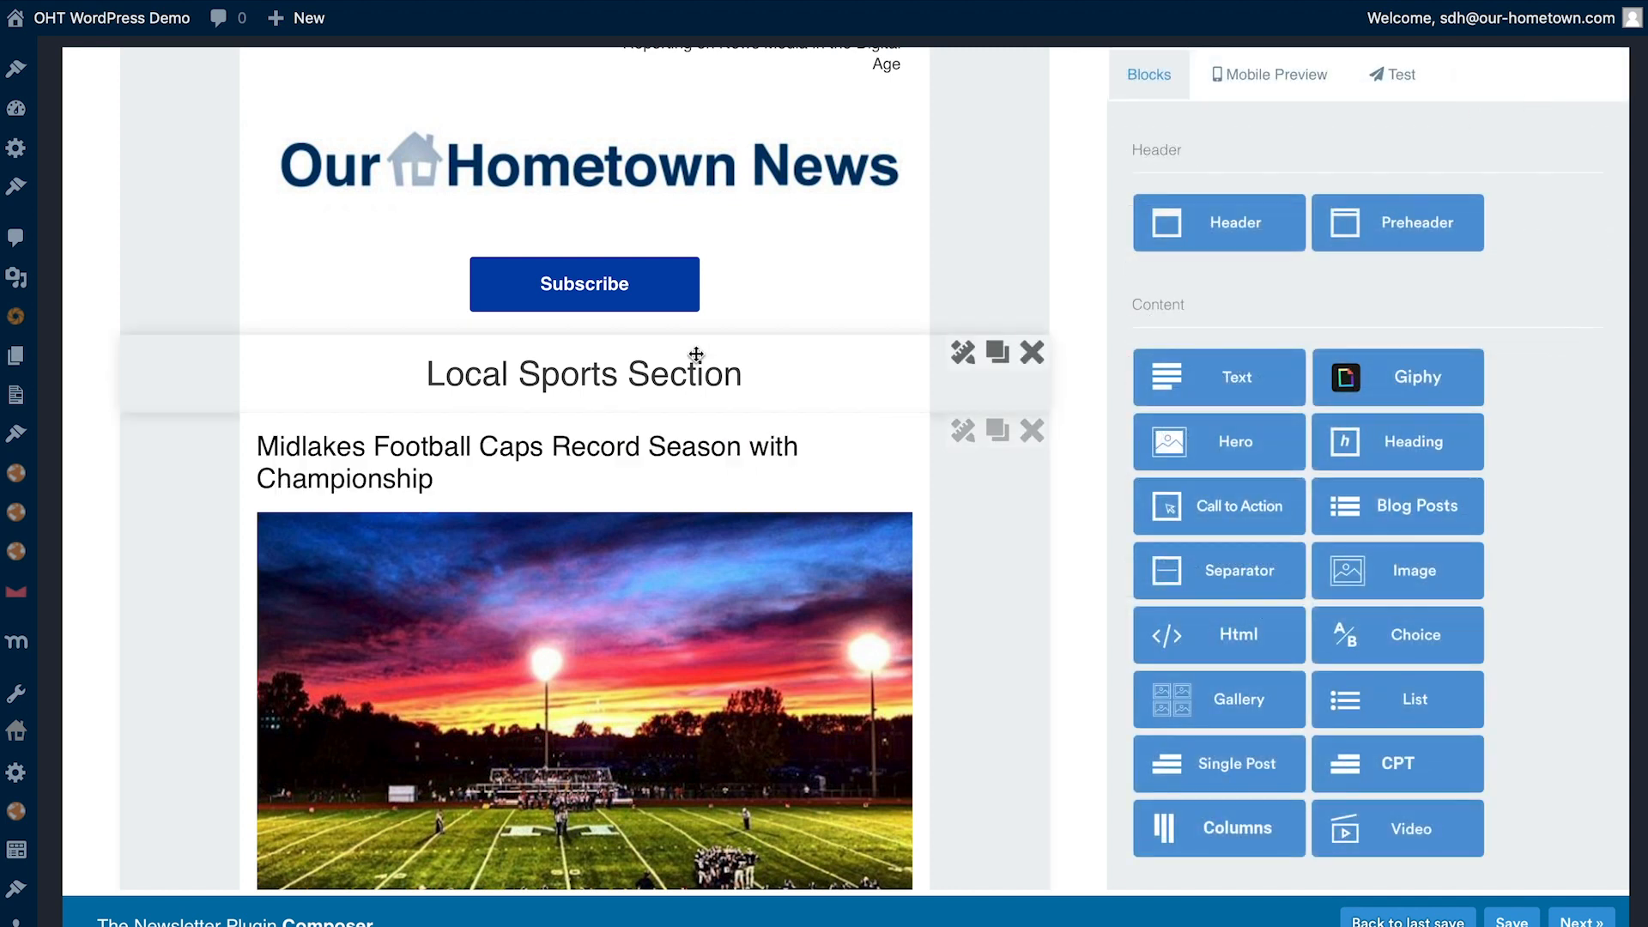
pyautogui.click(963, 355)
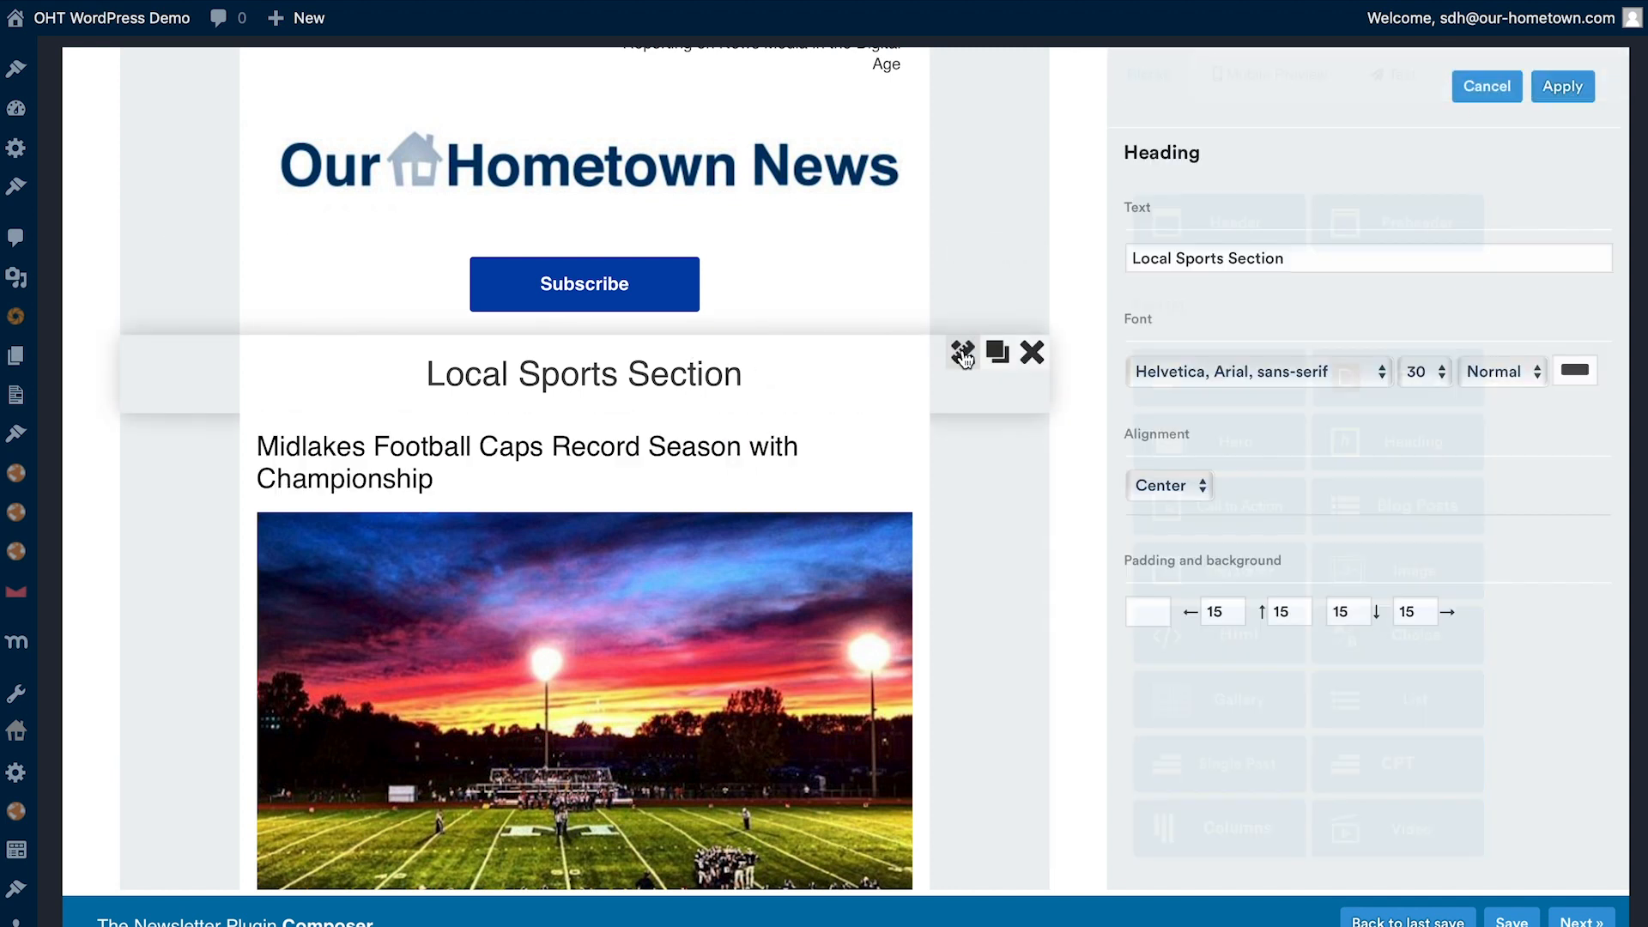
pyautogui.click(1489, 374)
pyautogui.click(1486, 393)
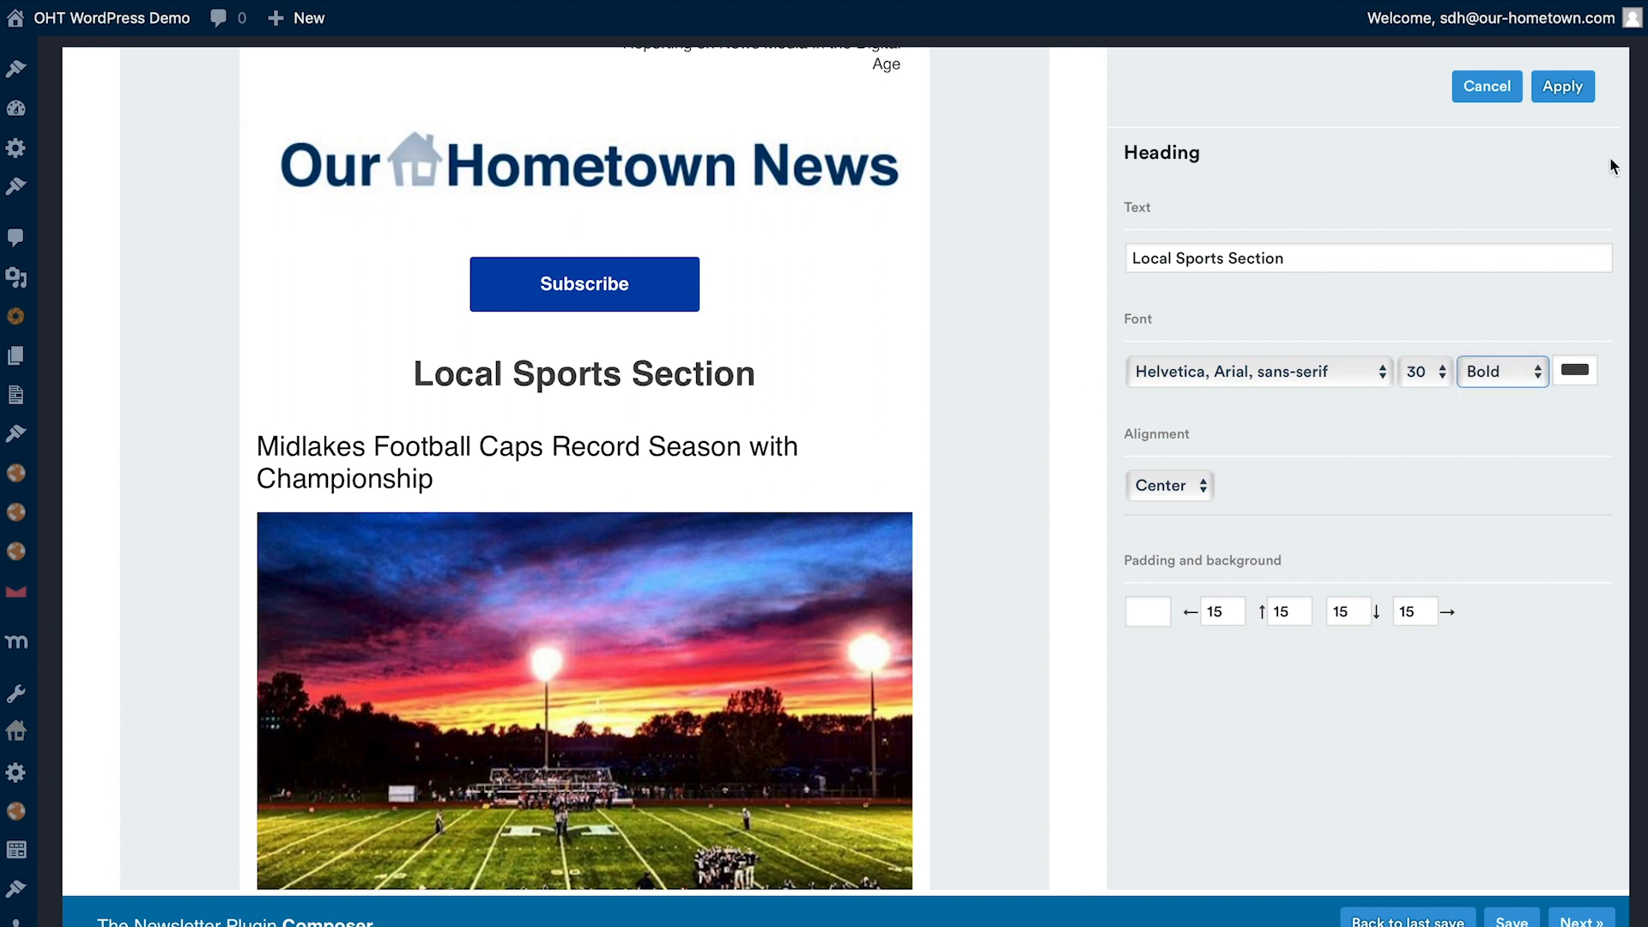
pyautogui.click(1563, 89)
# - Insert a Separator between the Subscribe button and the sports heading, and another below the football article, applying the default settings for both
pyautogui.scroll(-2, 1173, 731)
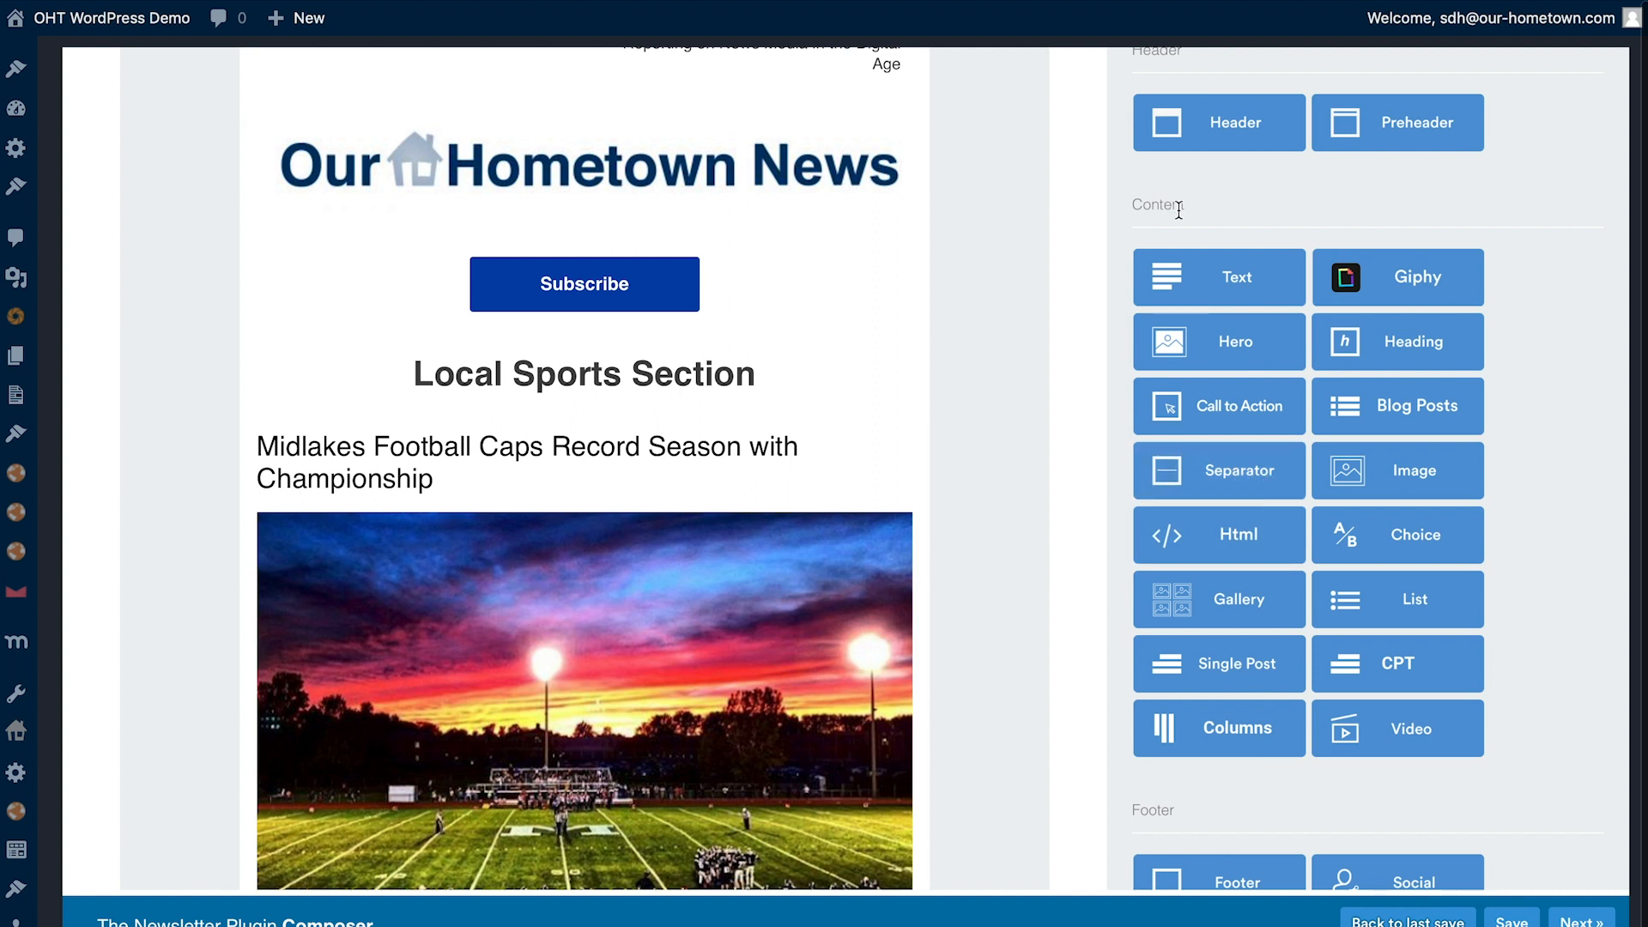
pyautogui.moveTo(1202, 471); pyautogui.dragTo(672, 346)
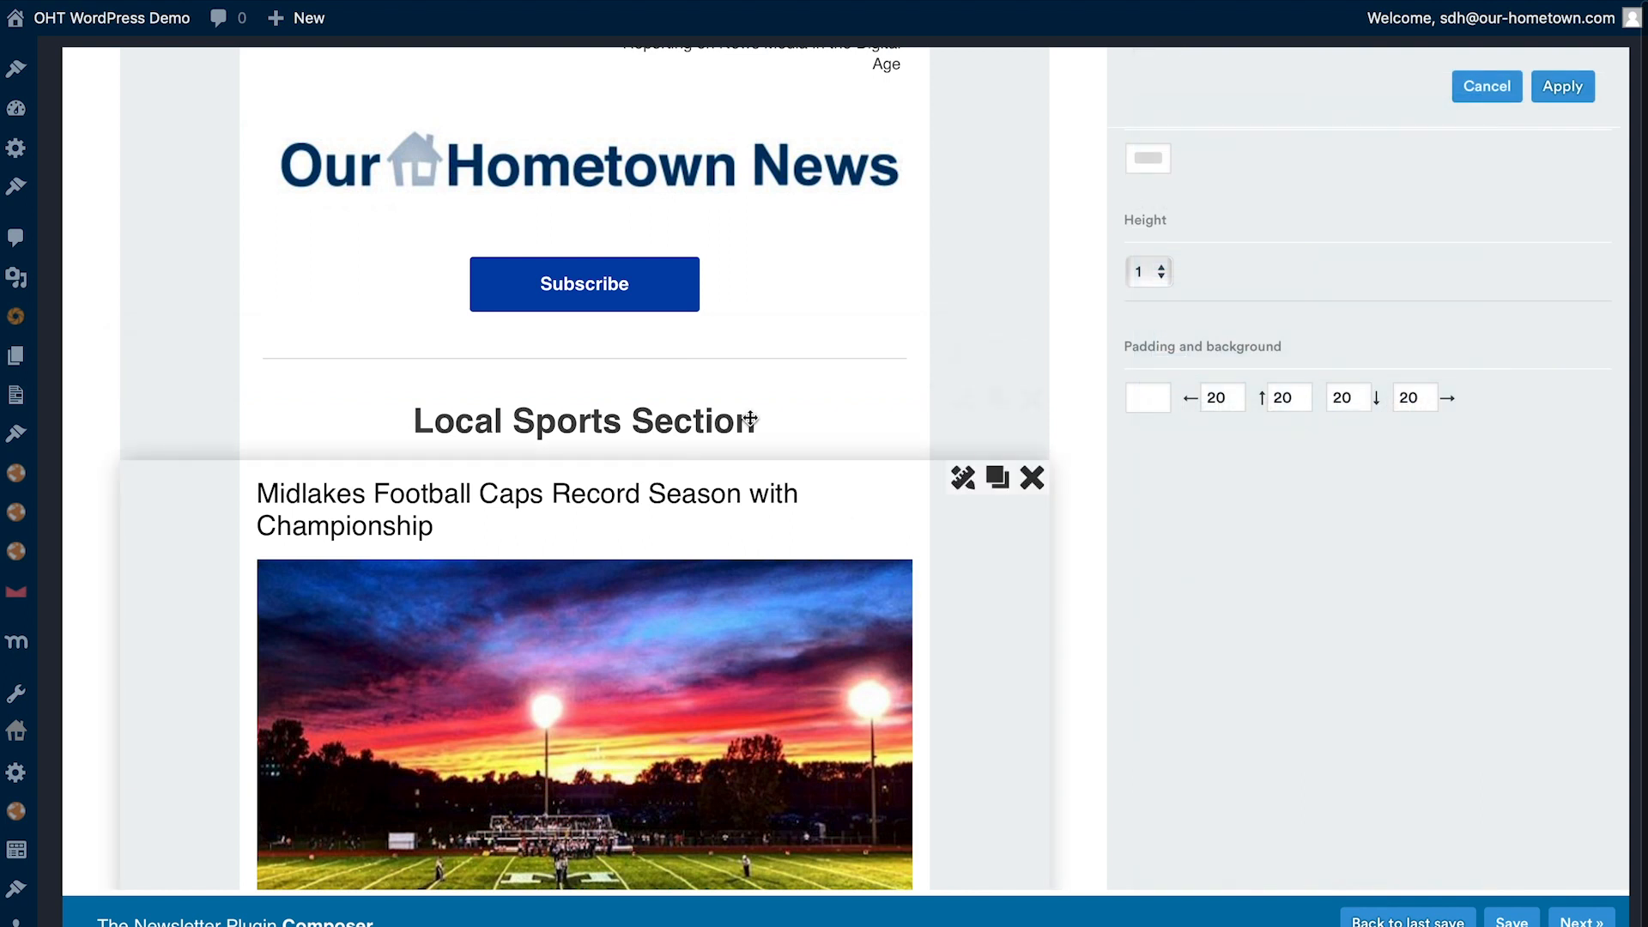
pyautogui.scroll(-2, 755, 465)
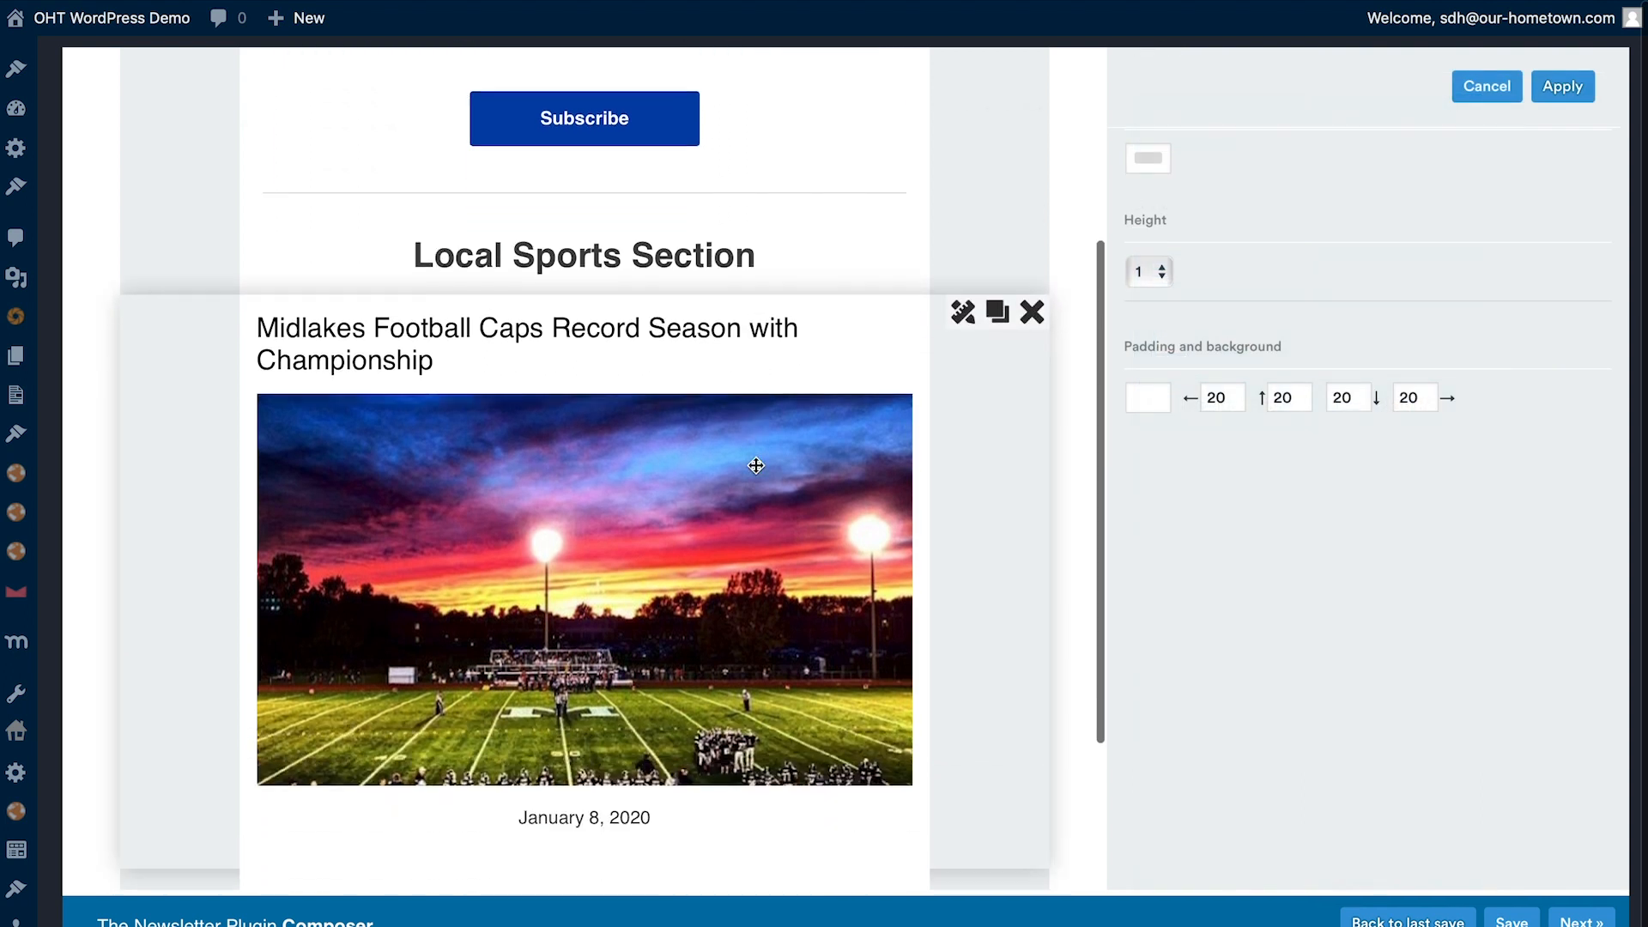
pyautogui.scroll(-3, 758, 473)
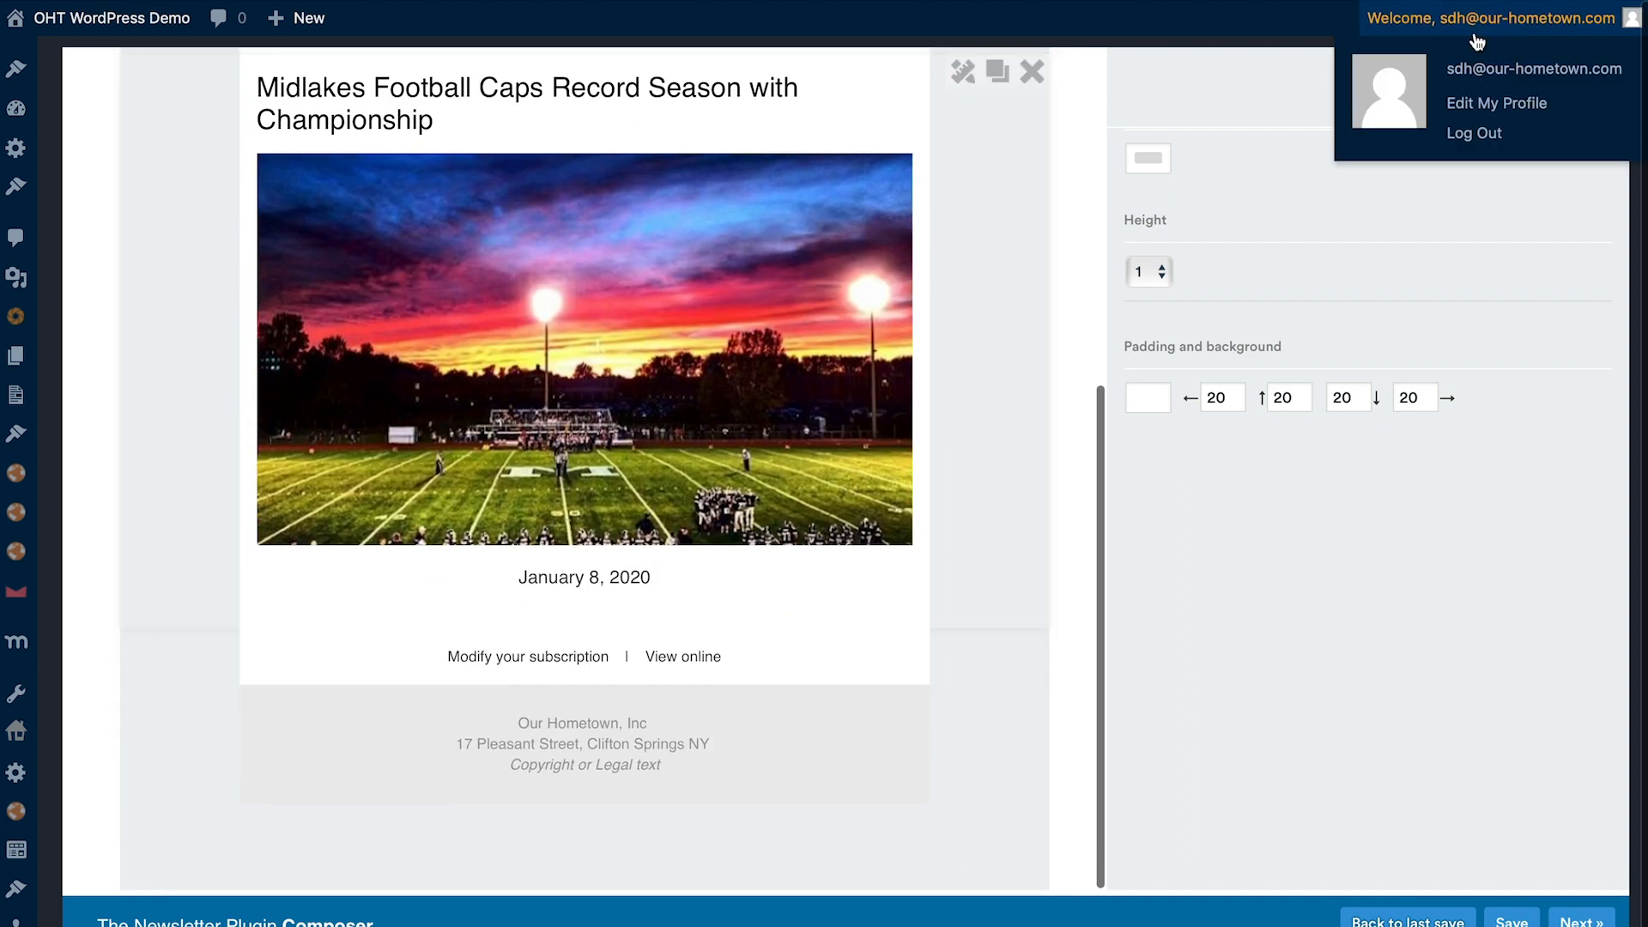
pyautogui.click(1563, 84)
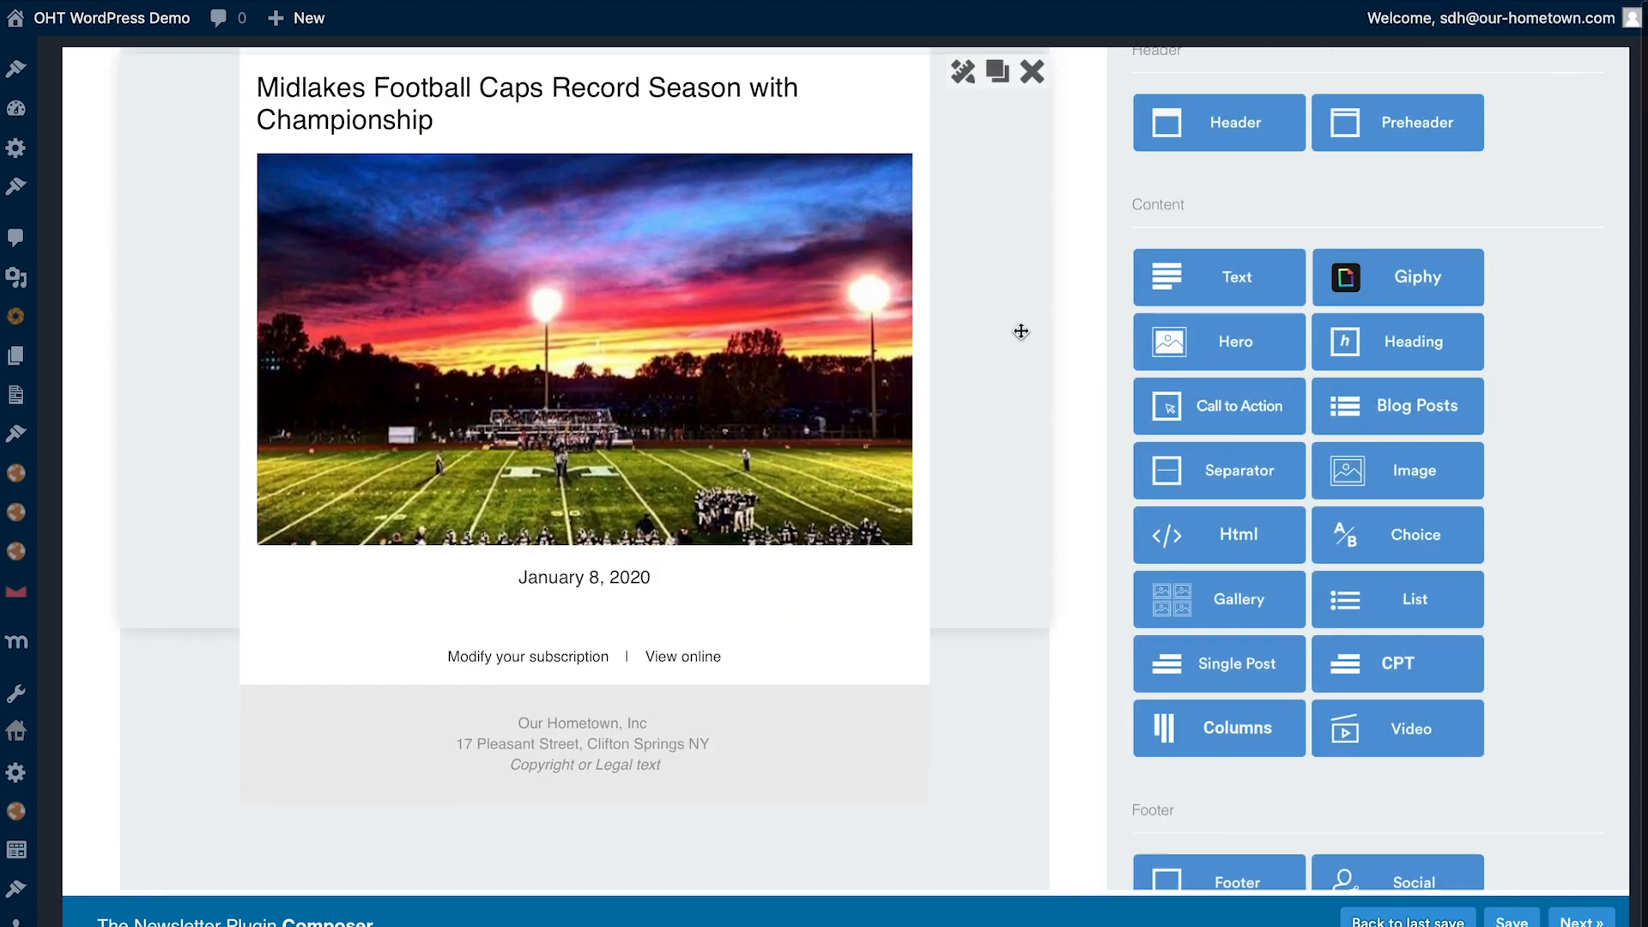
pyautogui.moveTo(1210, 470); pyautogui.dragTo(521, 649)
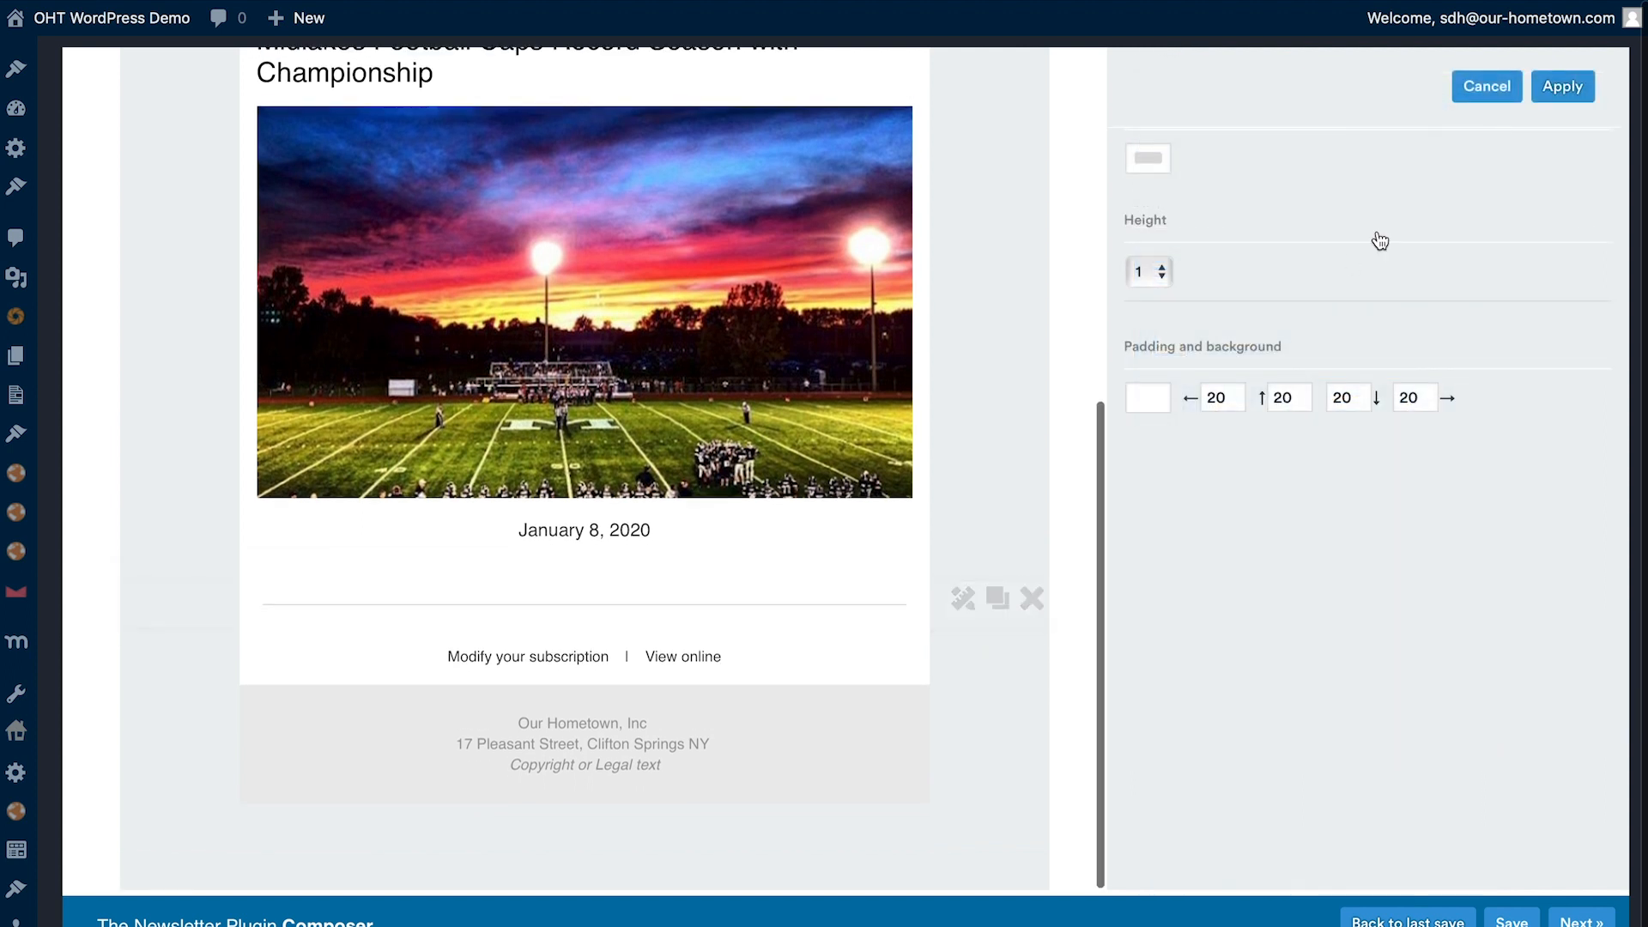
pyautogui.click(1586, 91)
# - Insert a CPT block below the second separator, with the post type set to Articles and the maximum to 3
pyautogui.moveTo(1397, 552); pyautogui.dragTo(546, 668)
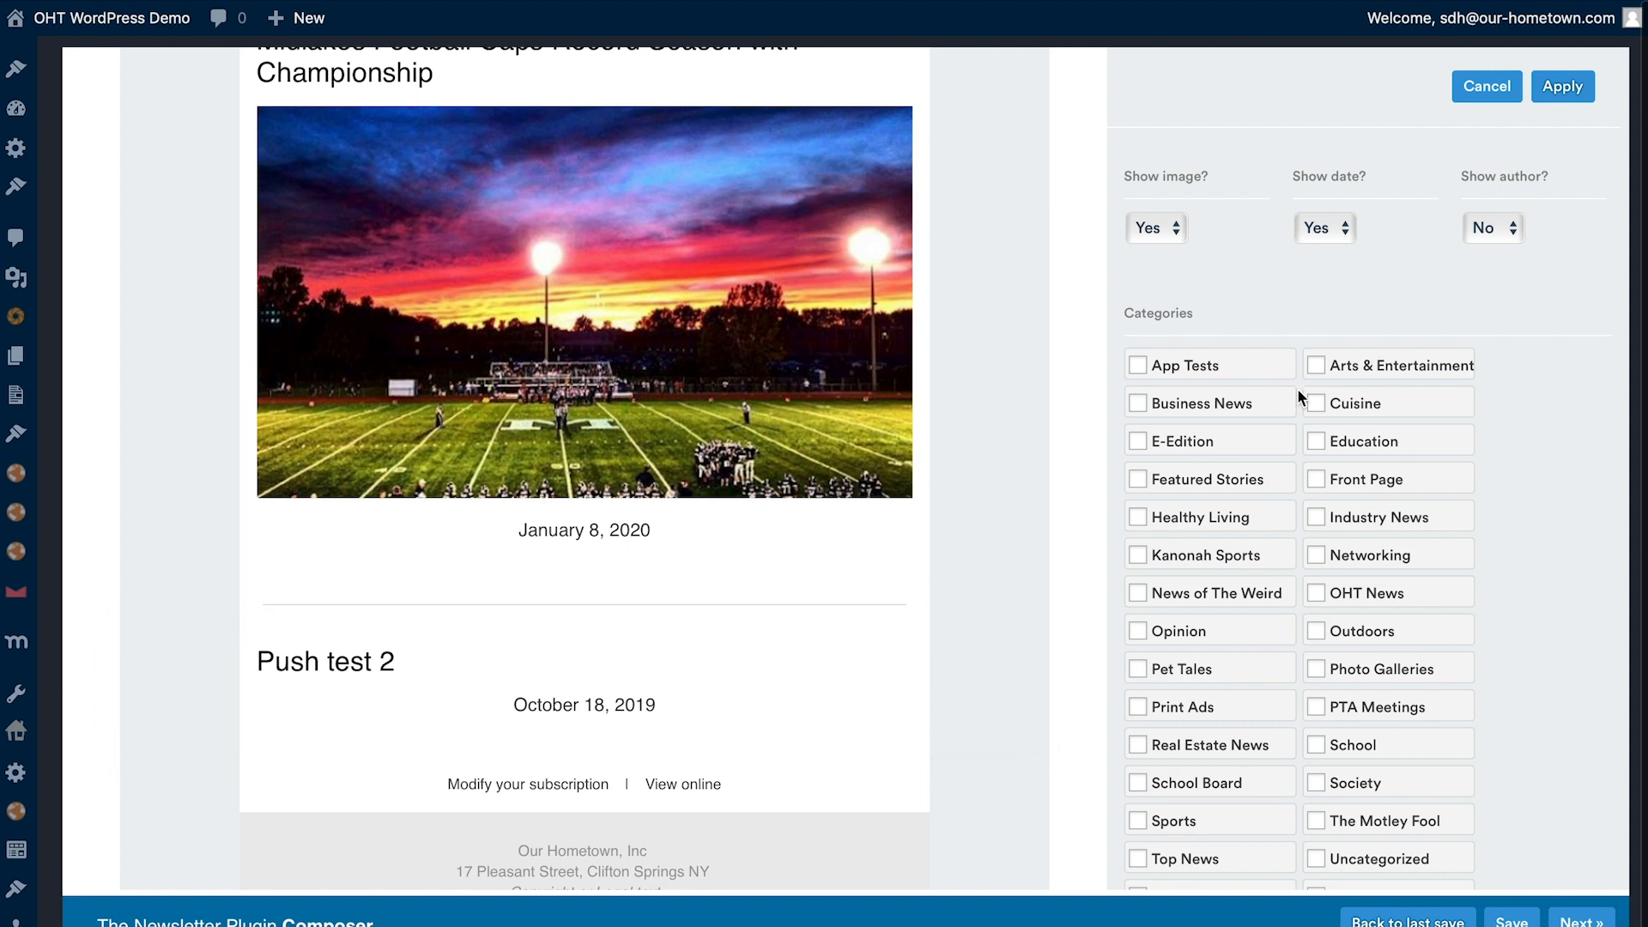
pyautogui.scroll(3, 1296, 388)
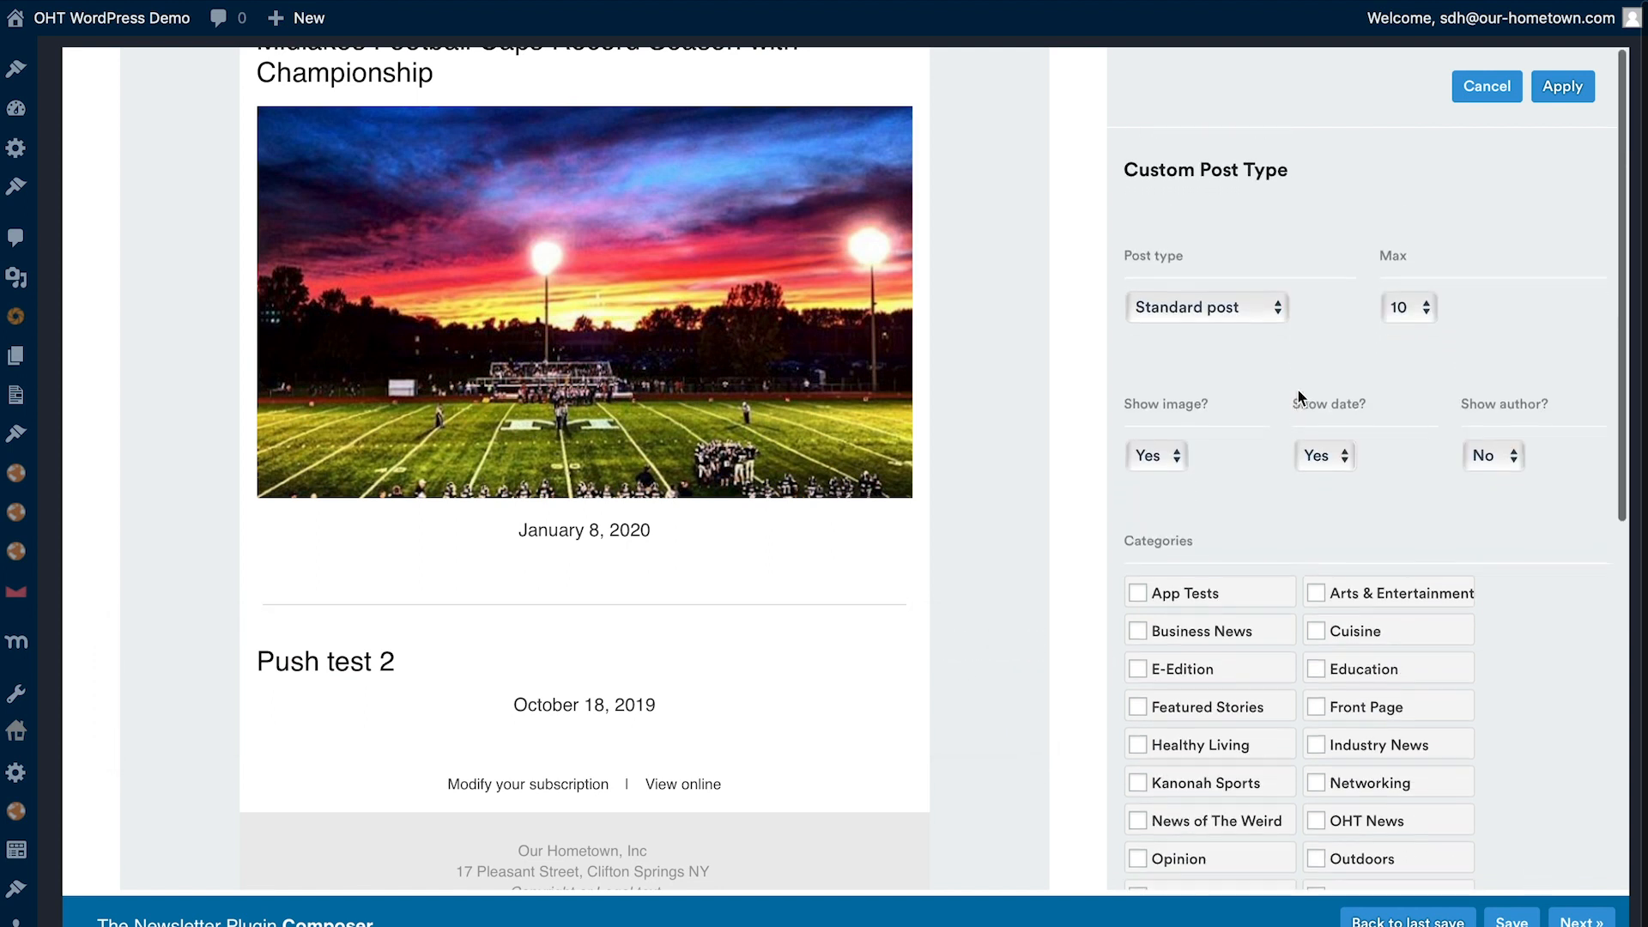
pyautogui.click(1218, 295)
pyautogui.click(1188, 500)
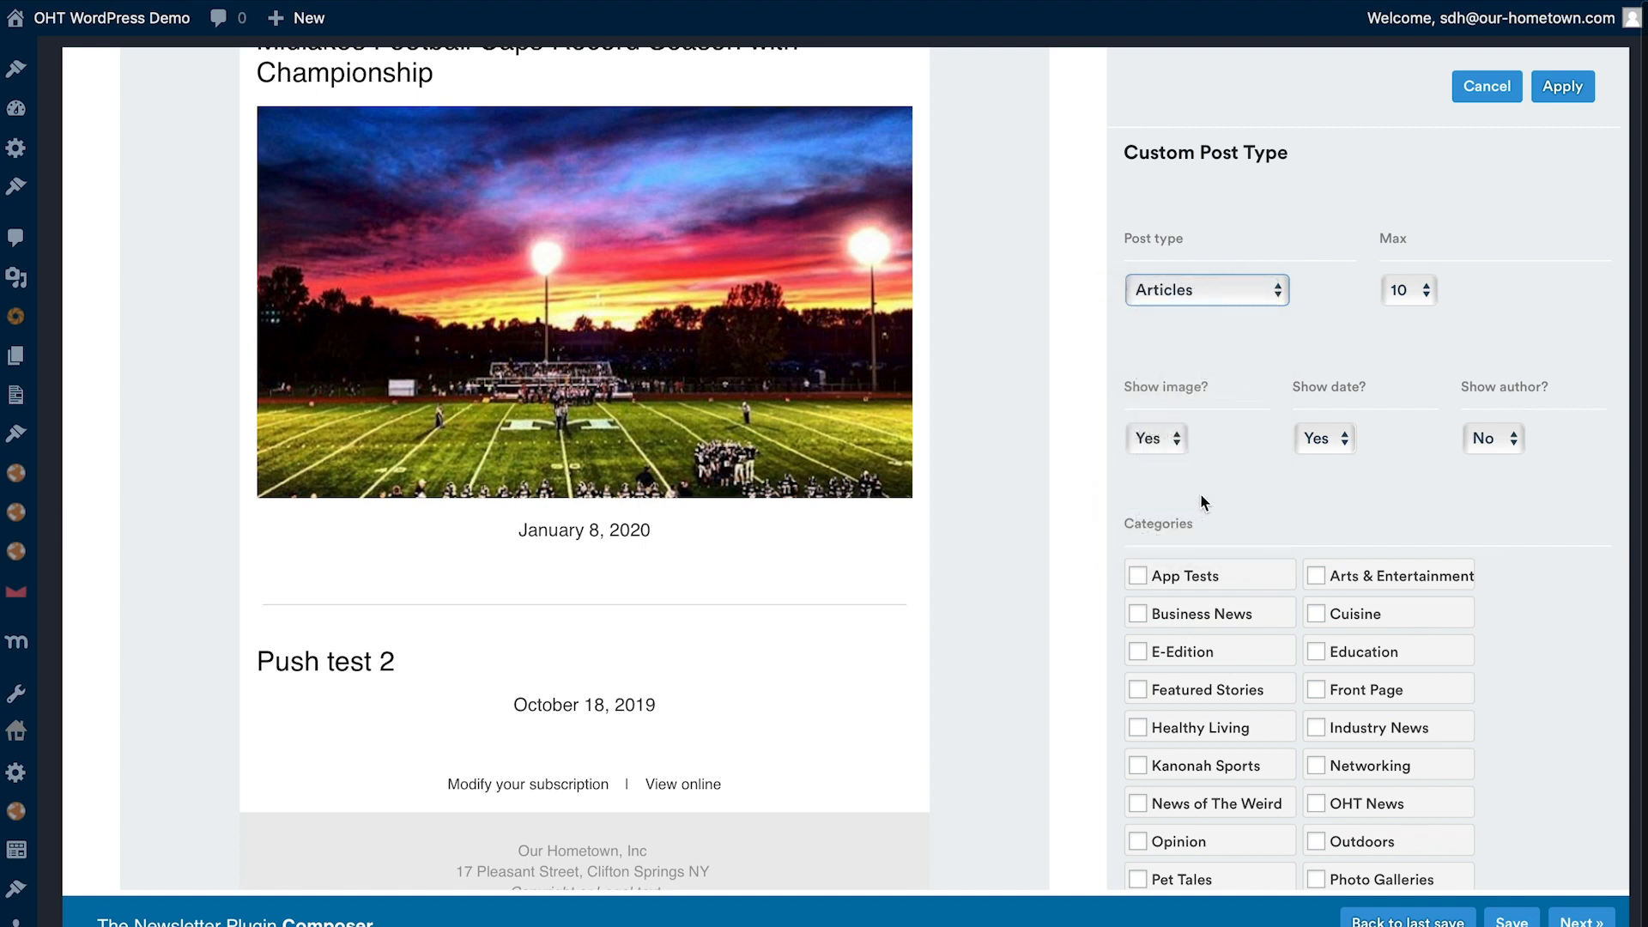
pyautogui.click(1406, 293)
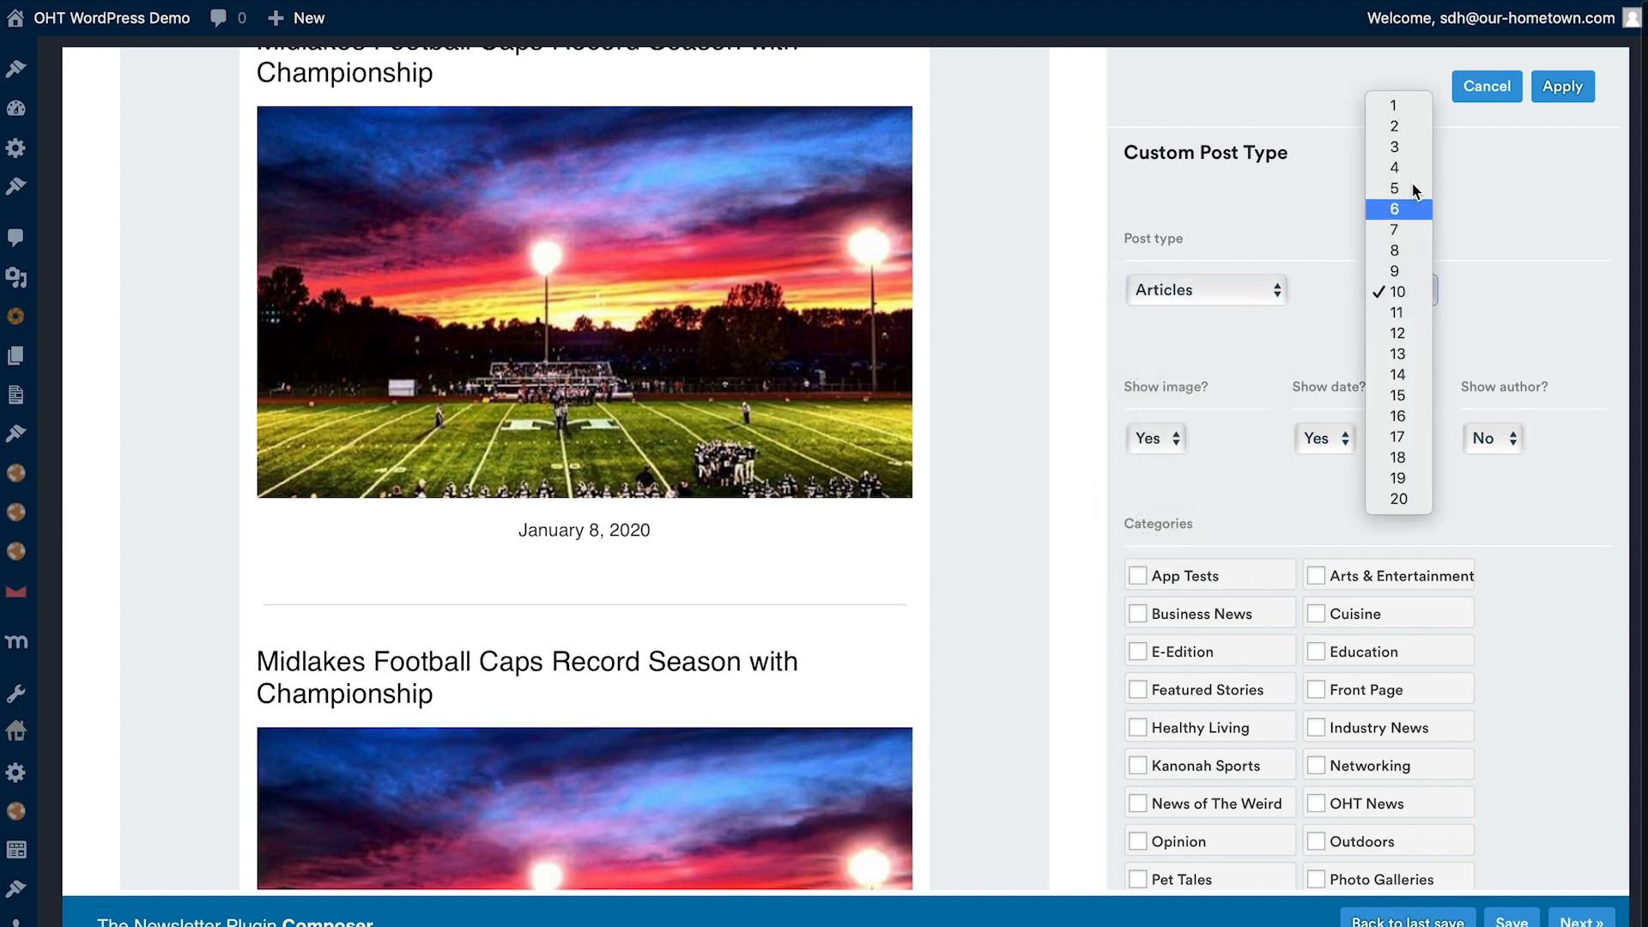
pyautogui.click(1414, 158)
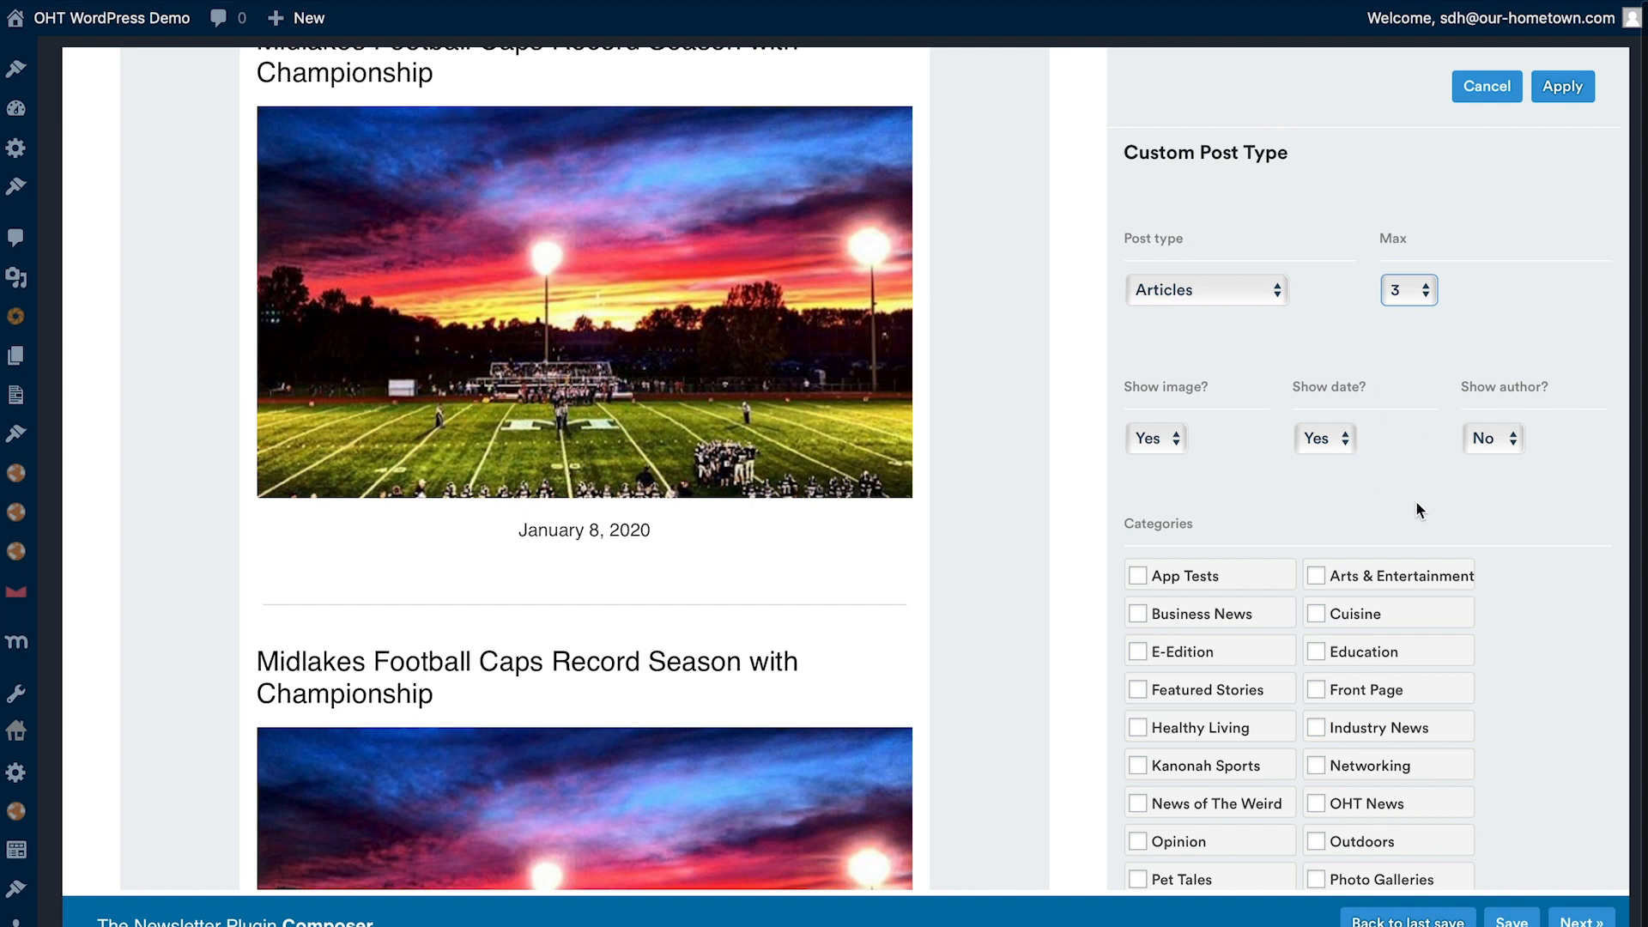
# - Restrict the new articles block to the Networking category and apply its settings
pyautogui.scroll(-4, 1415, 501)
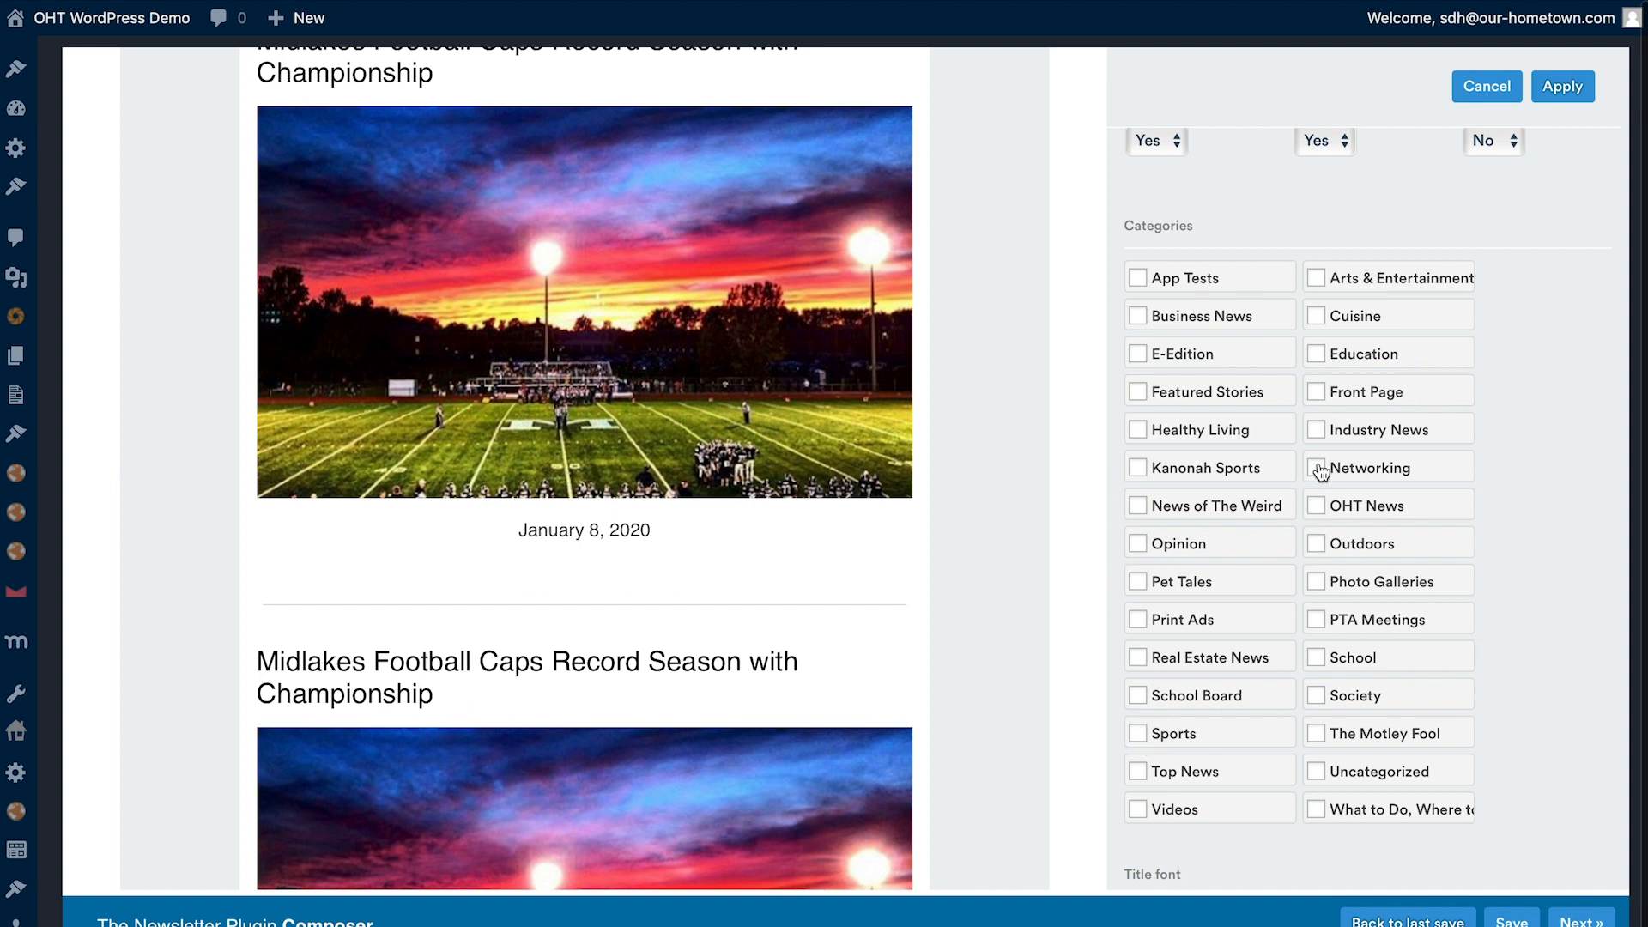
pyautogui.scroll(-5, 611, 453)
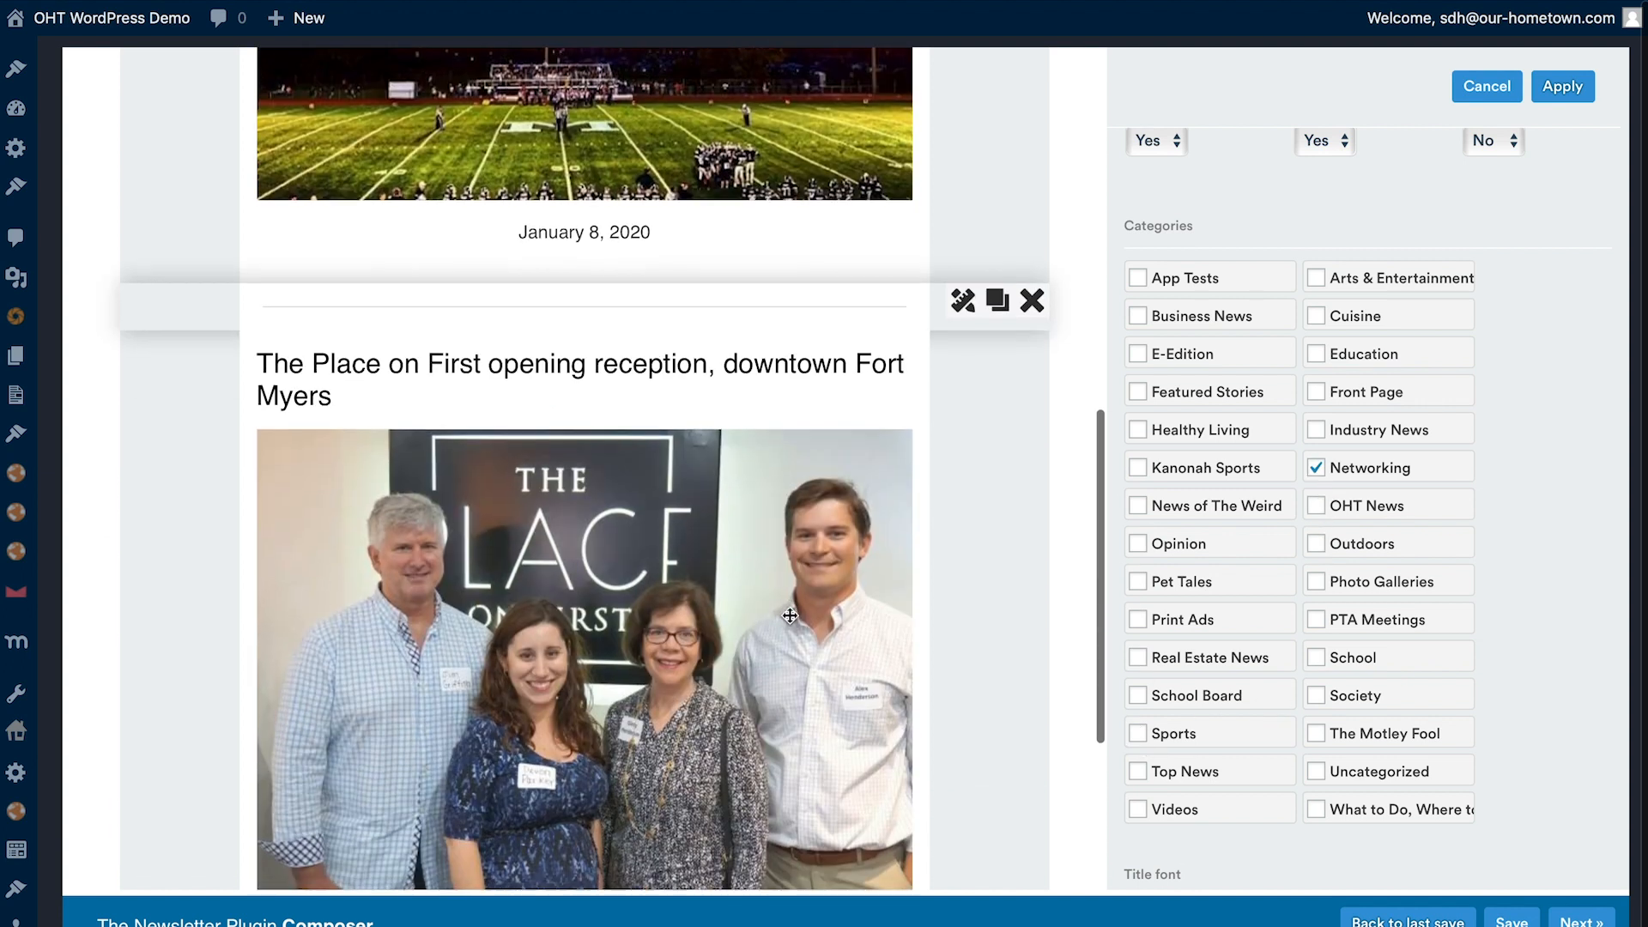
pyautogui.scroll(-4, 610, 452)
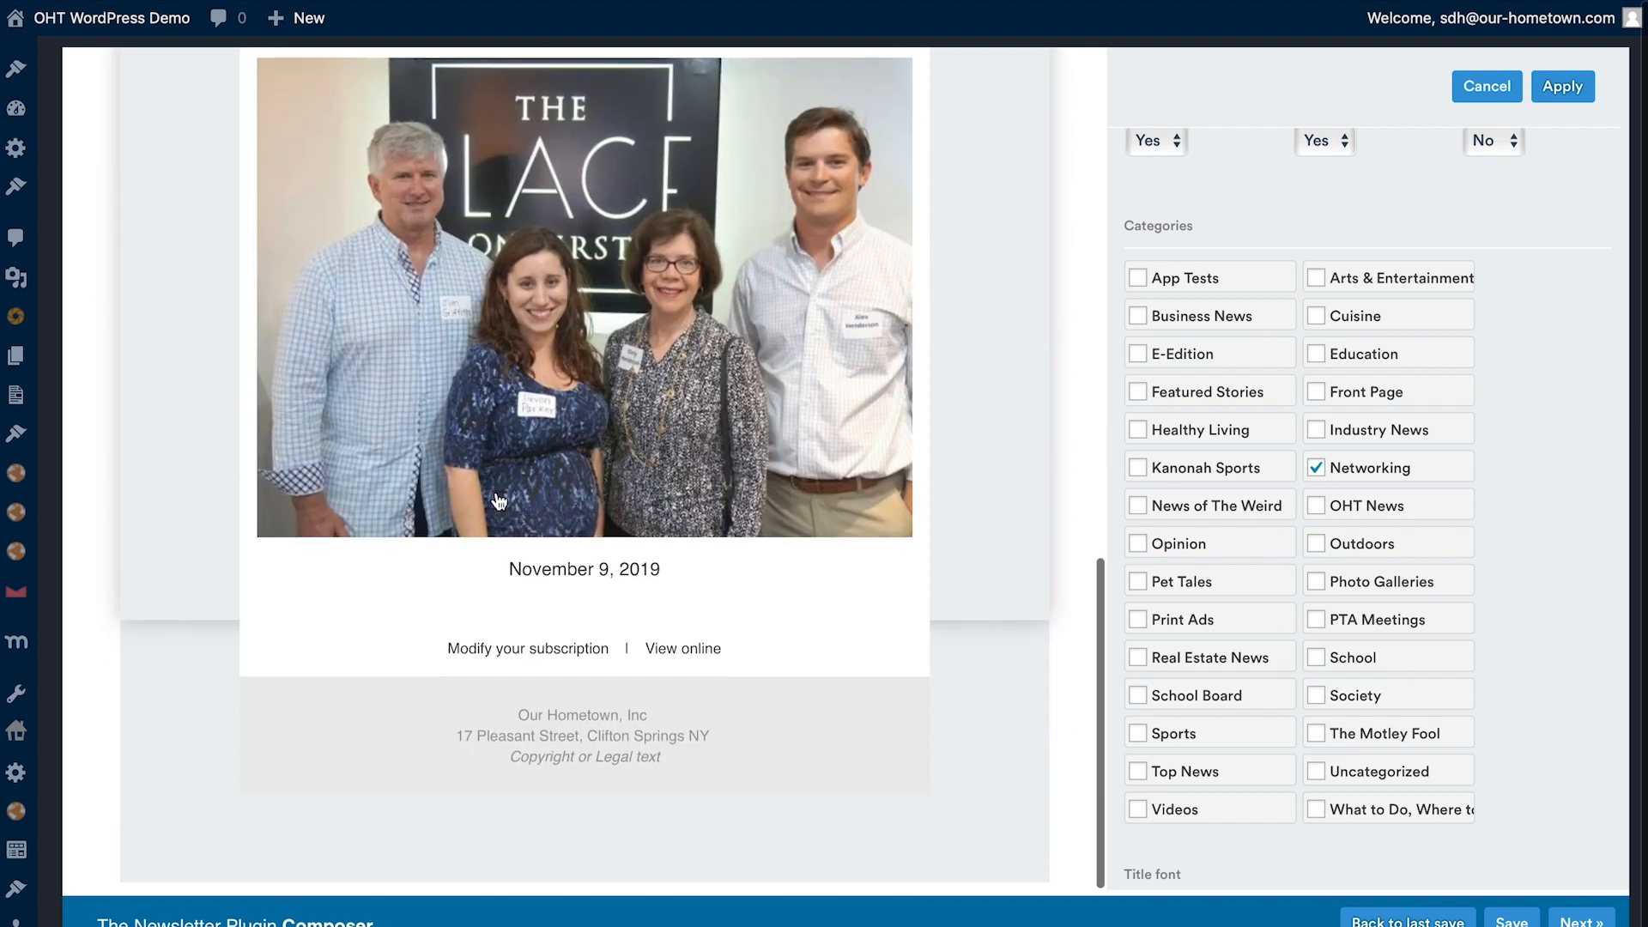
pyautogui.scroll(3, 497, 502)
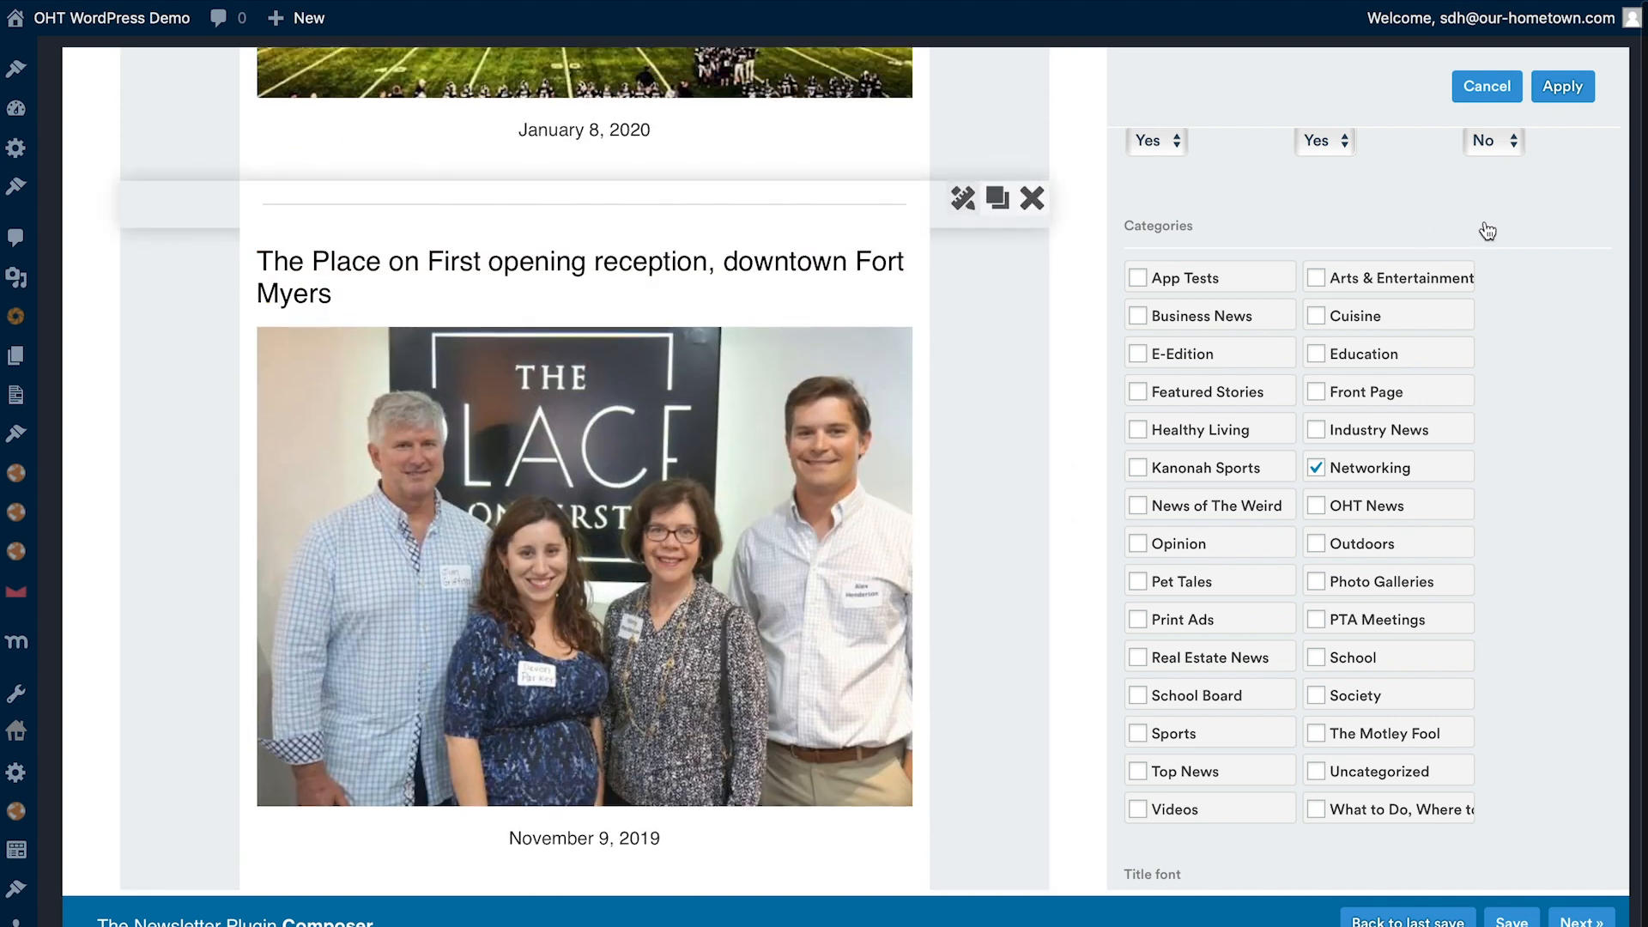
pyautogui.click(1560, 89)
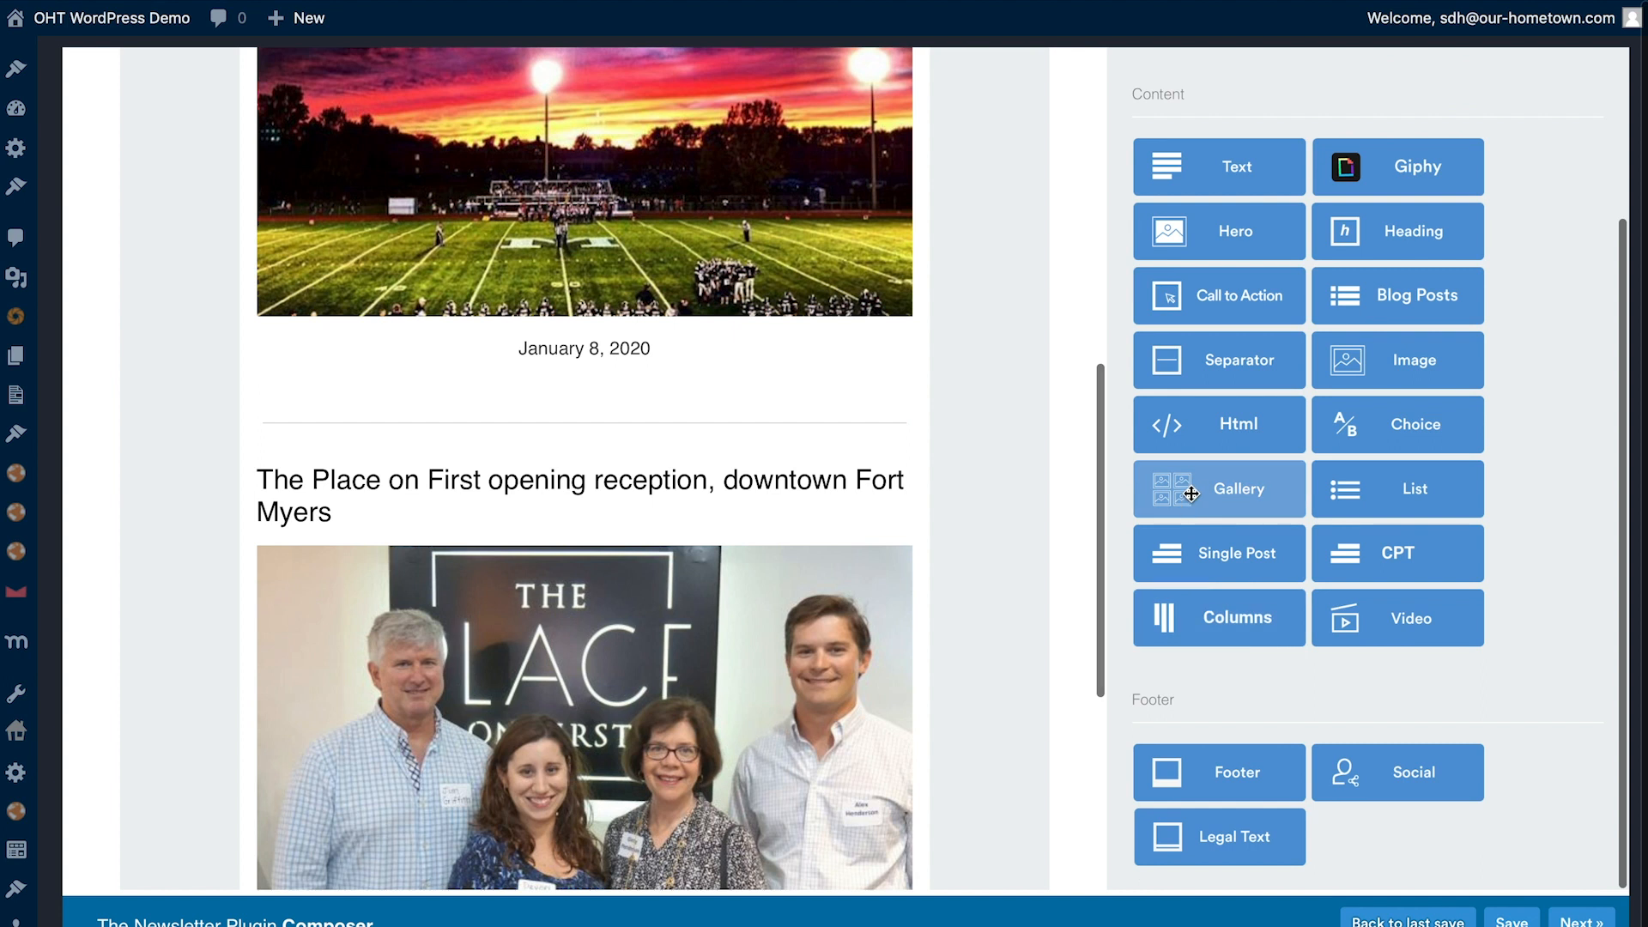
# - Insert a bold heading reading "Fort Myers Networking Opportunities" between the second separator and the networking article, and apply it
pyautogui.moveTo(1405, 236); pyautogui.dragTo(509, 468)
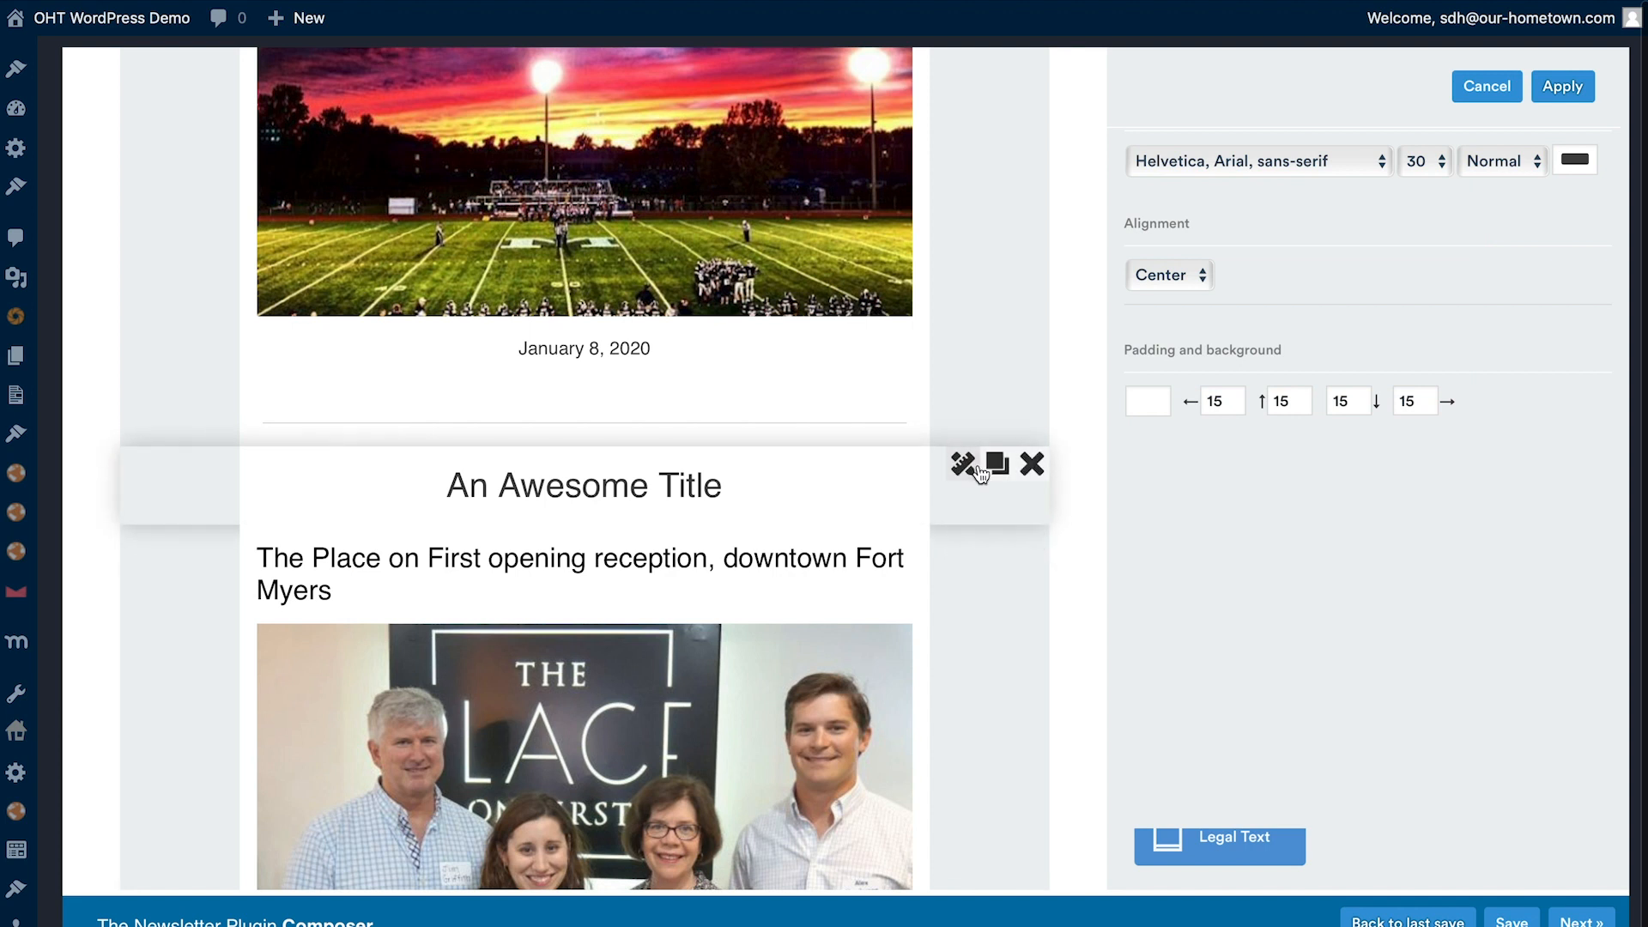
pyautogui.scroll(3, 1254, 258)
pyautogui.tripleClick(1294, 261)
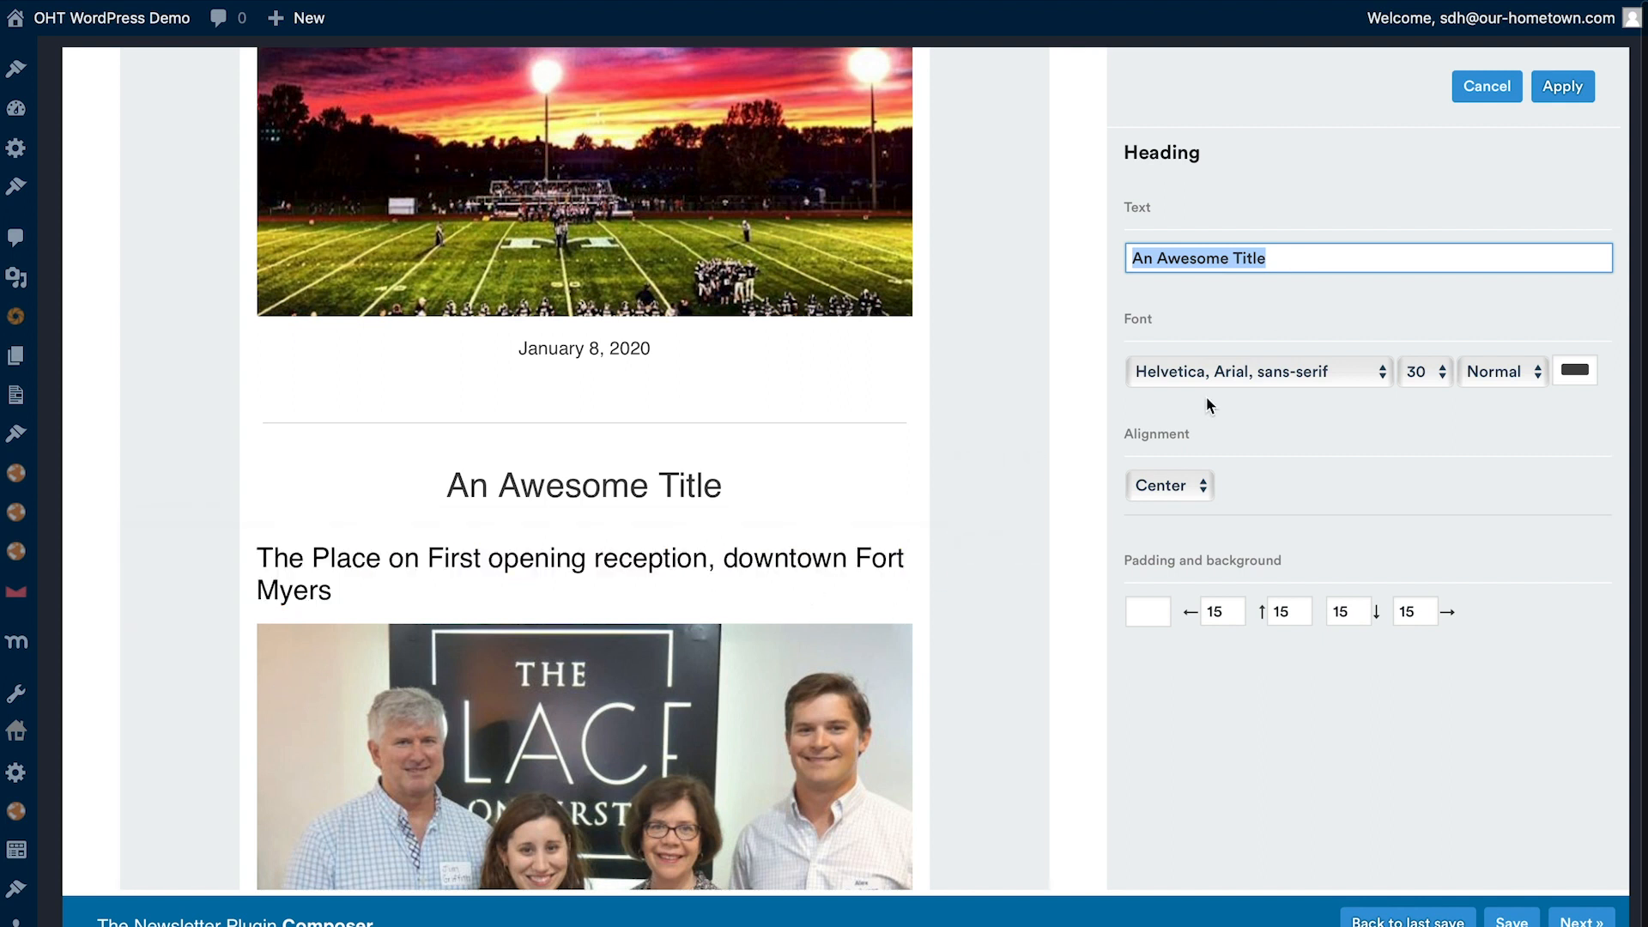
pyautogui.write('F')
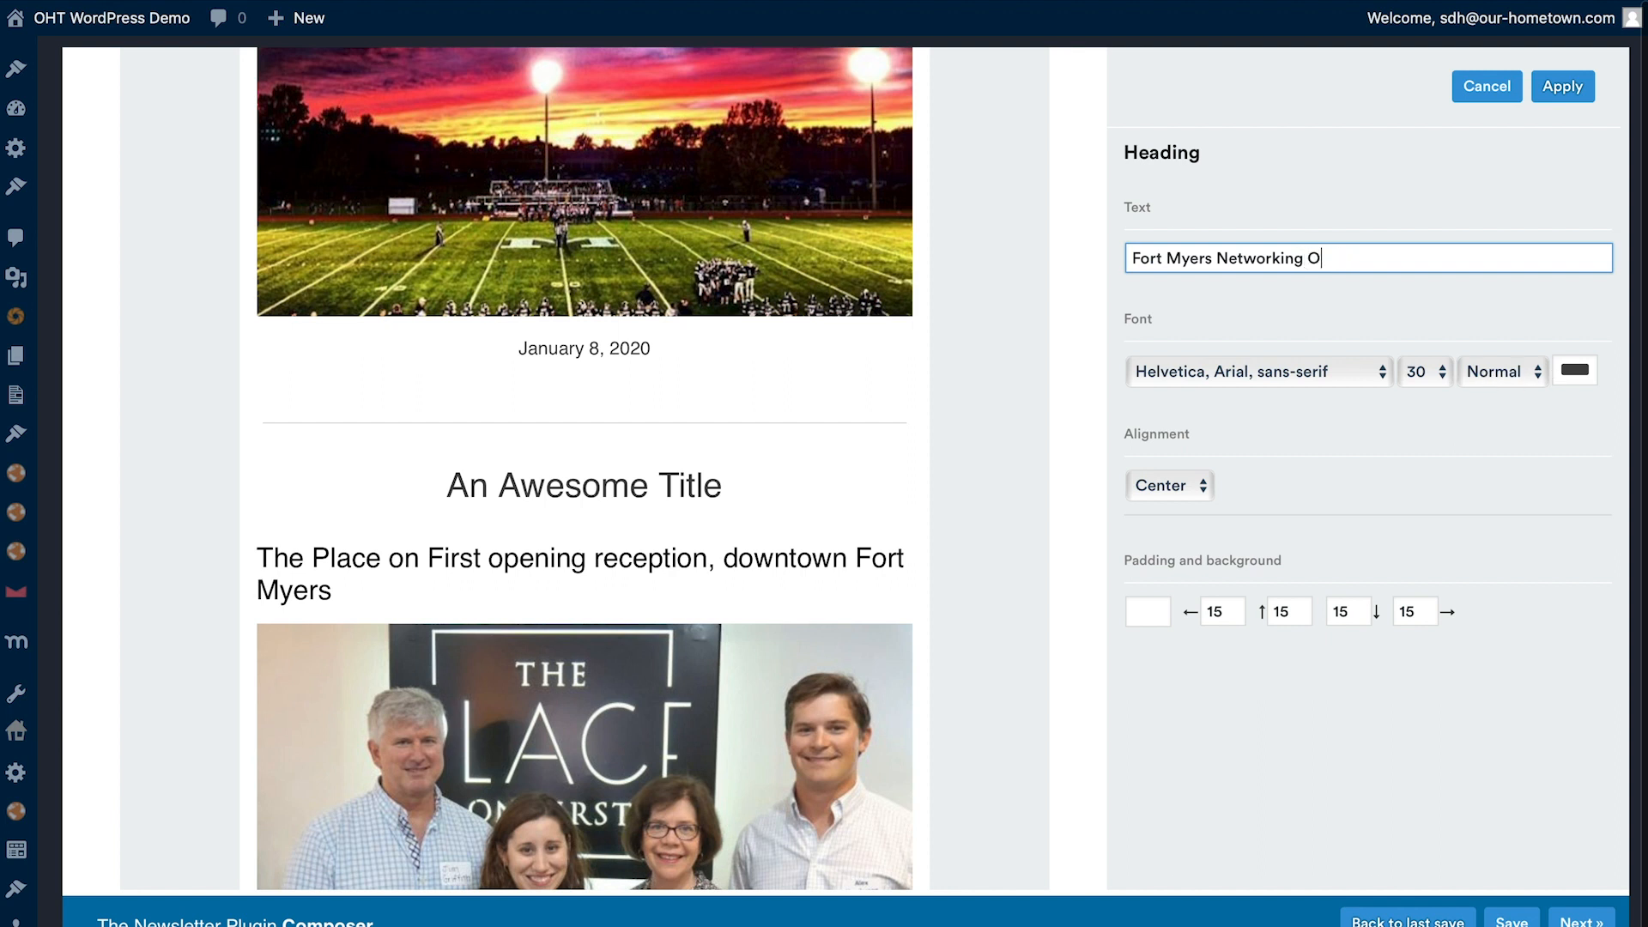
pyautogui.click(1536, 377)
pyautogui.click(1493, 395)
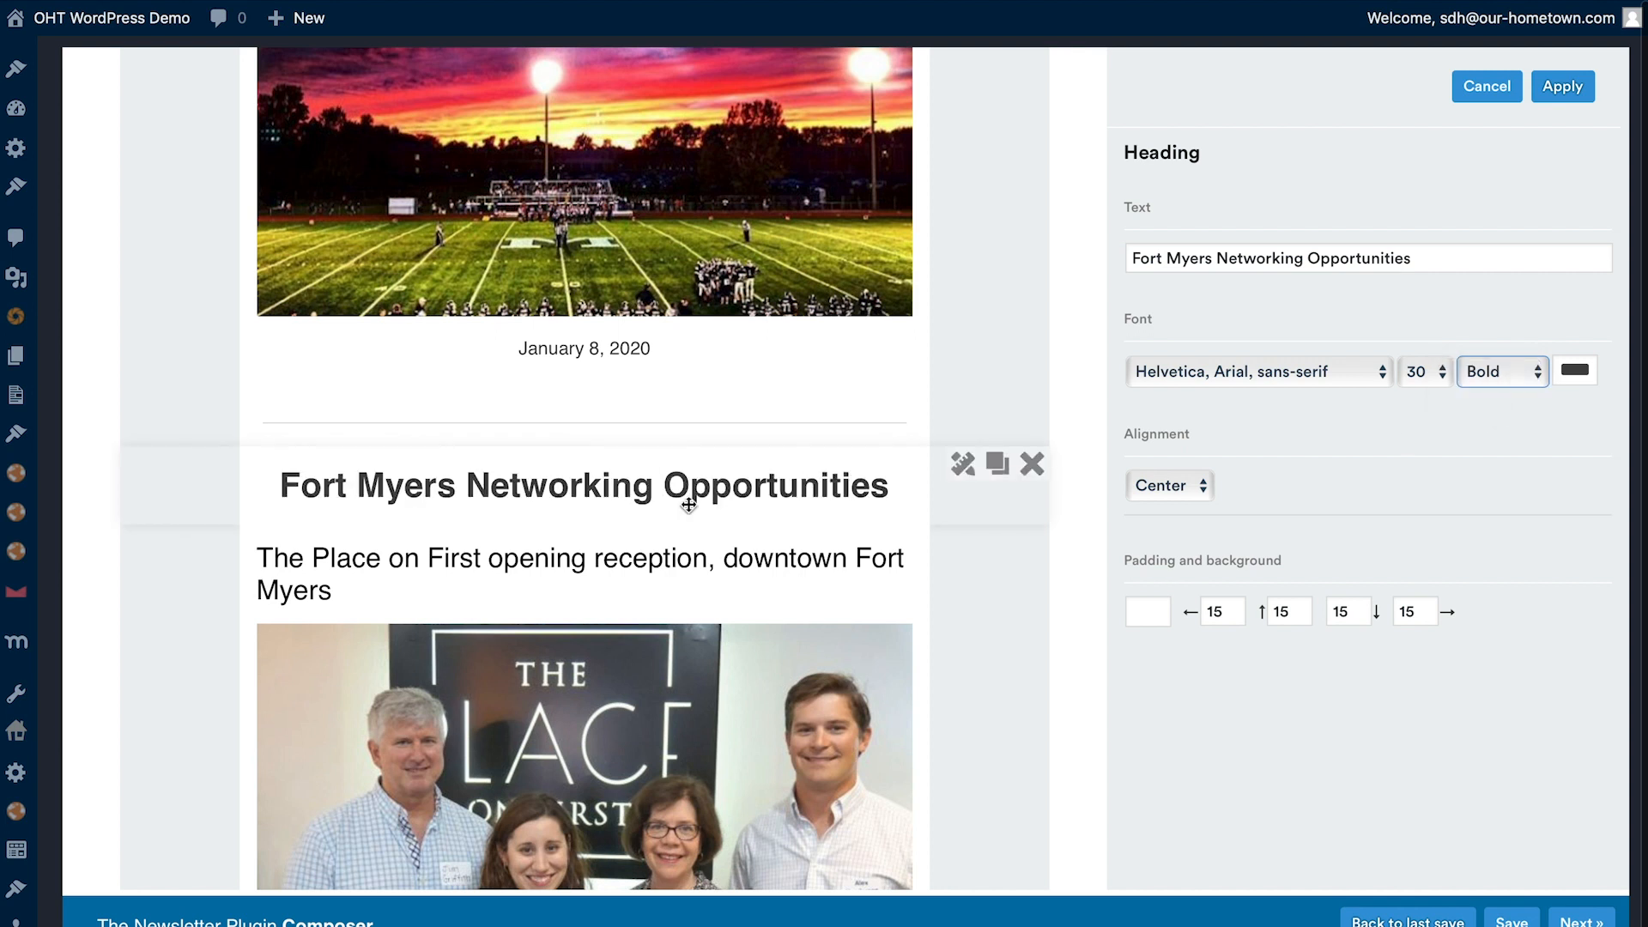
pyautogui.click(1560, 87)
# - Review the newsletter's layout from the logo through the sports and networking sections to the footer
pyautogui.scroll(-7, 623, 504)
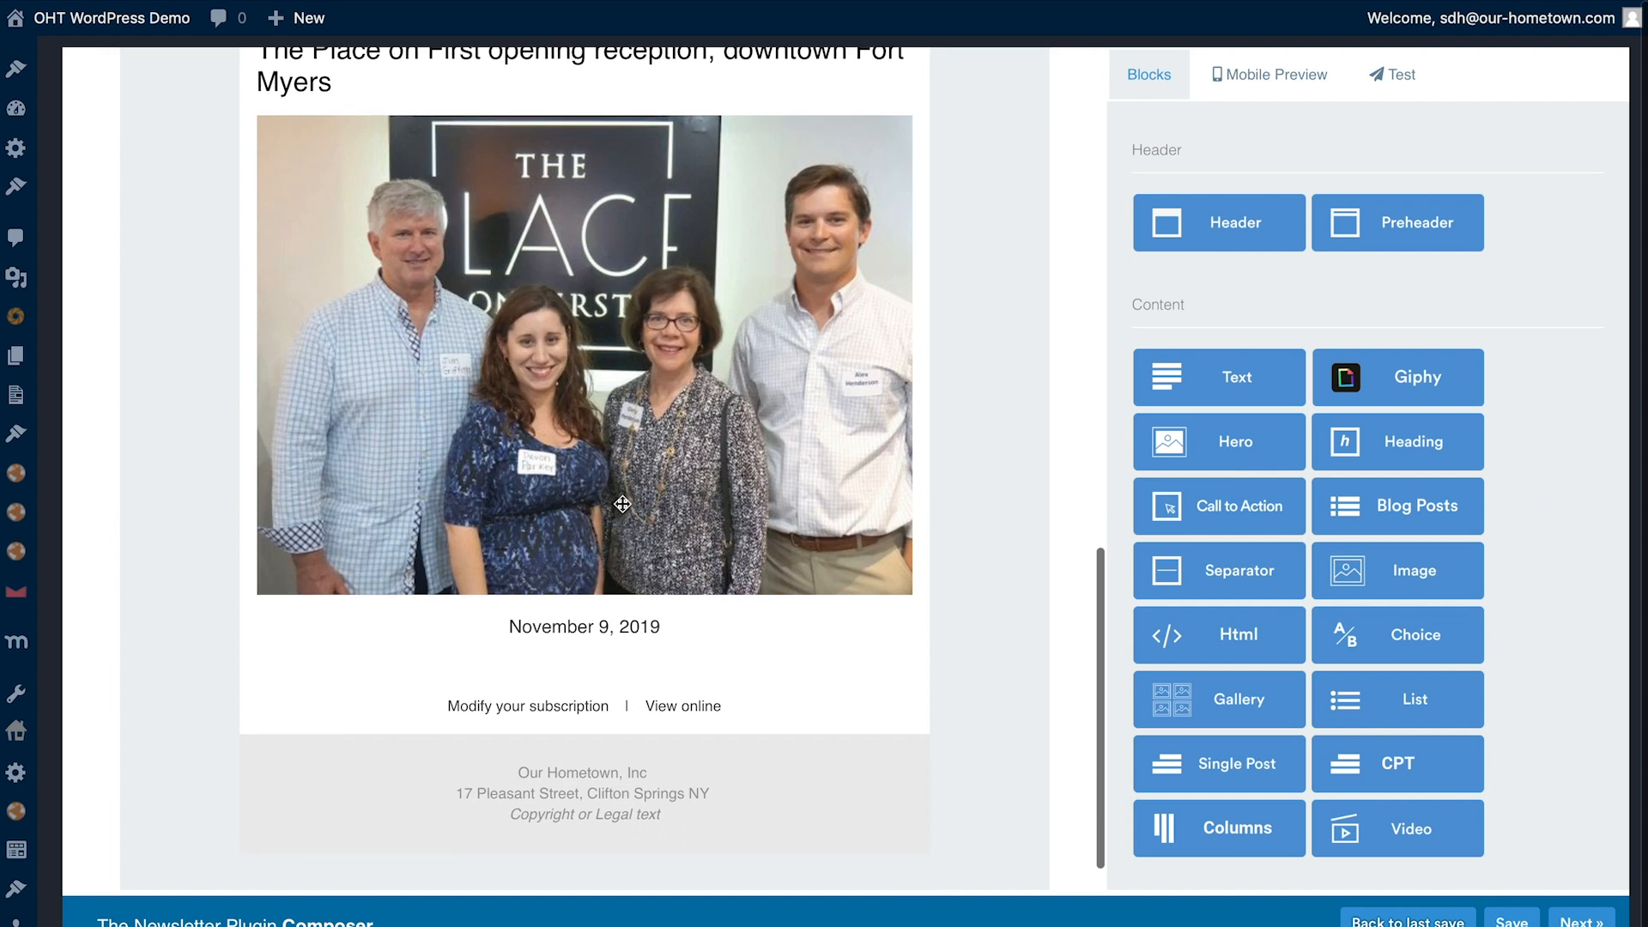
pyautogui.scroll(15, 825, 521)
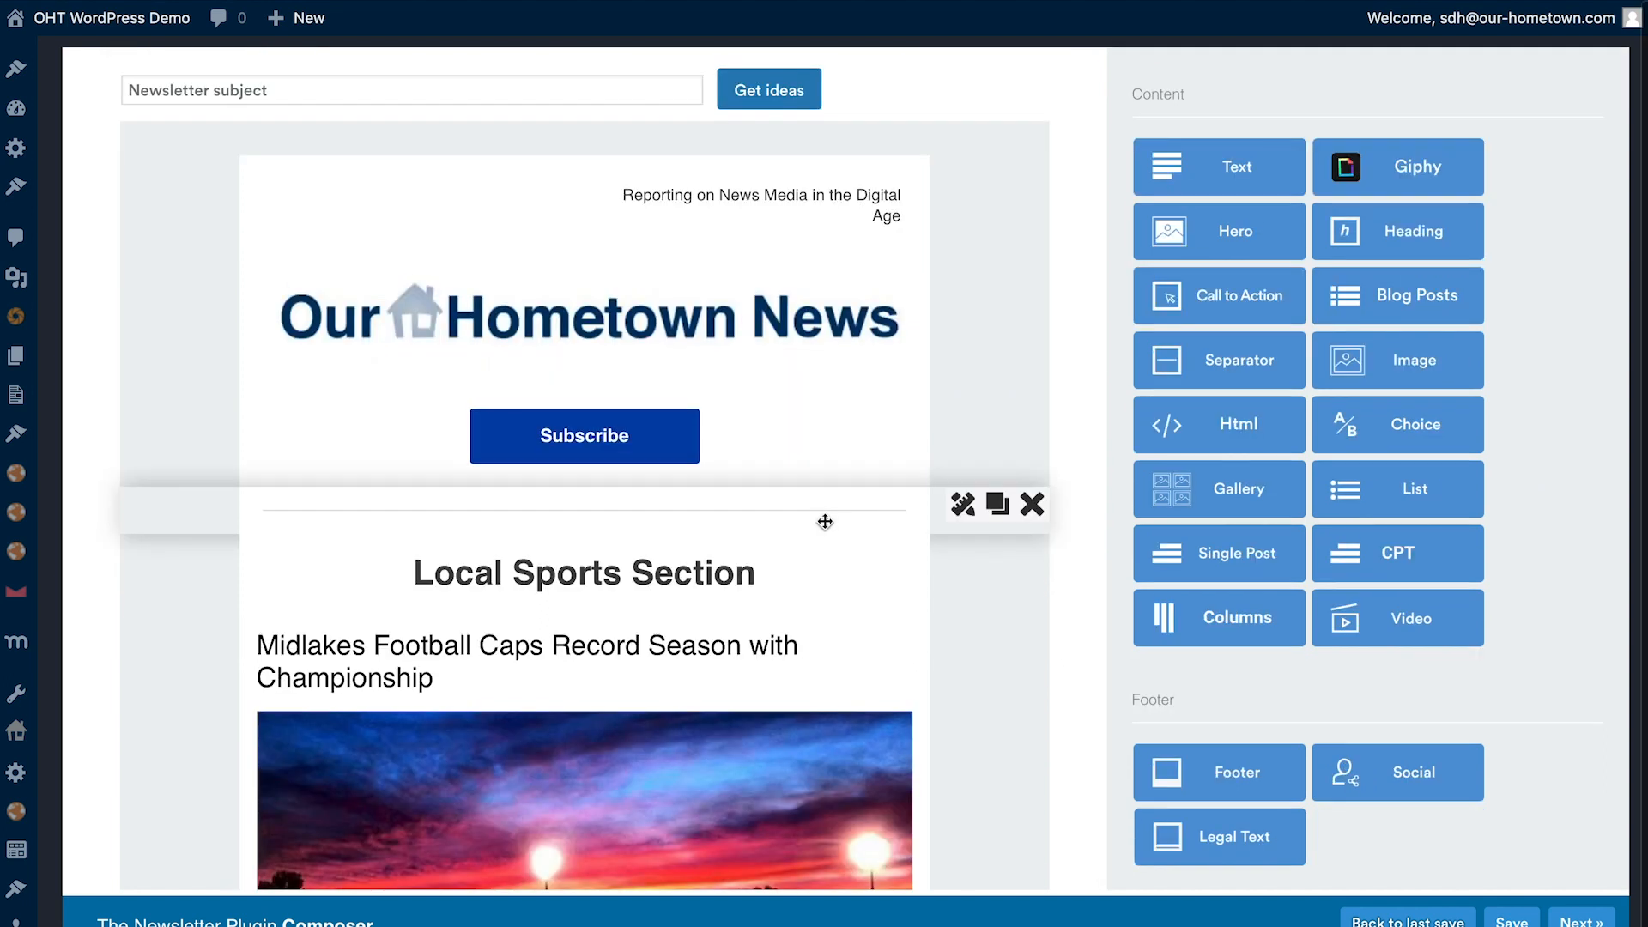
pyautogui.scroll(-1, 825, 522)
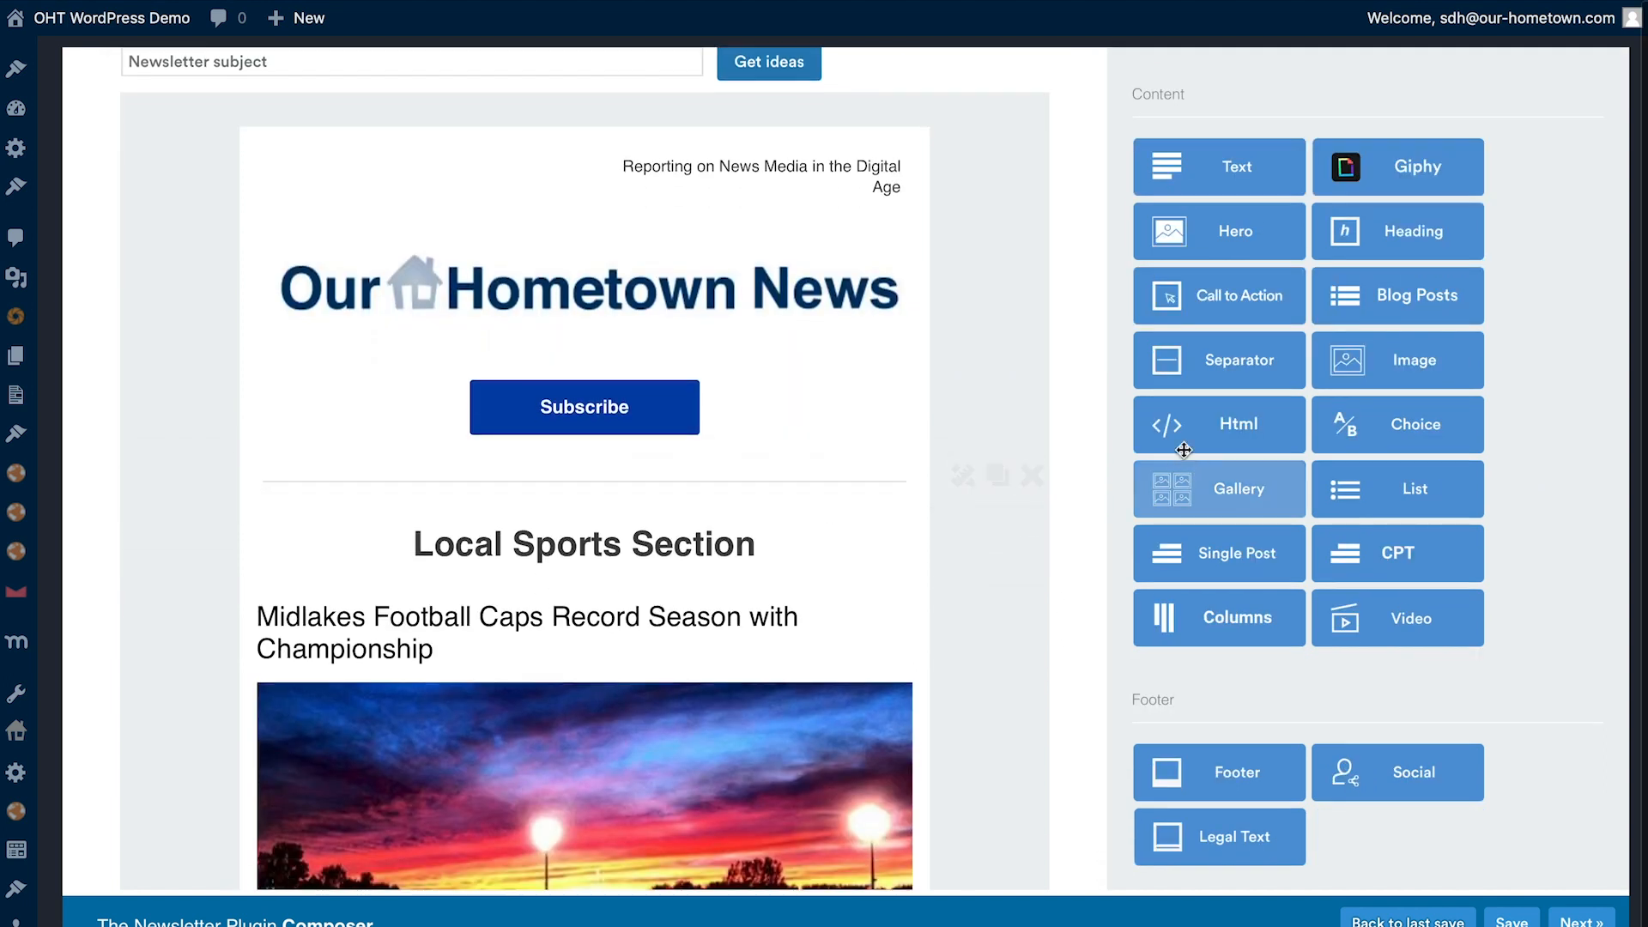
pyautogui.moveTo(968, 548)
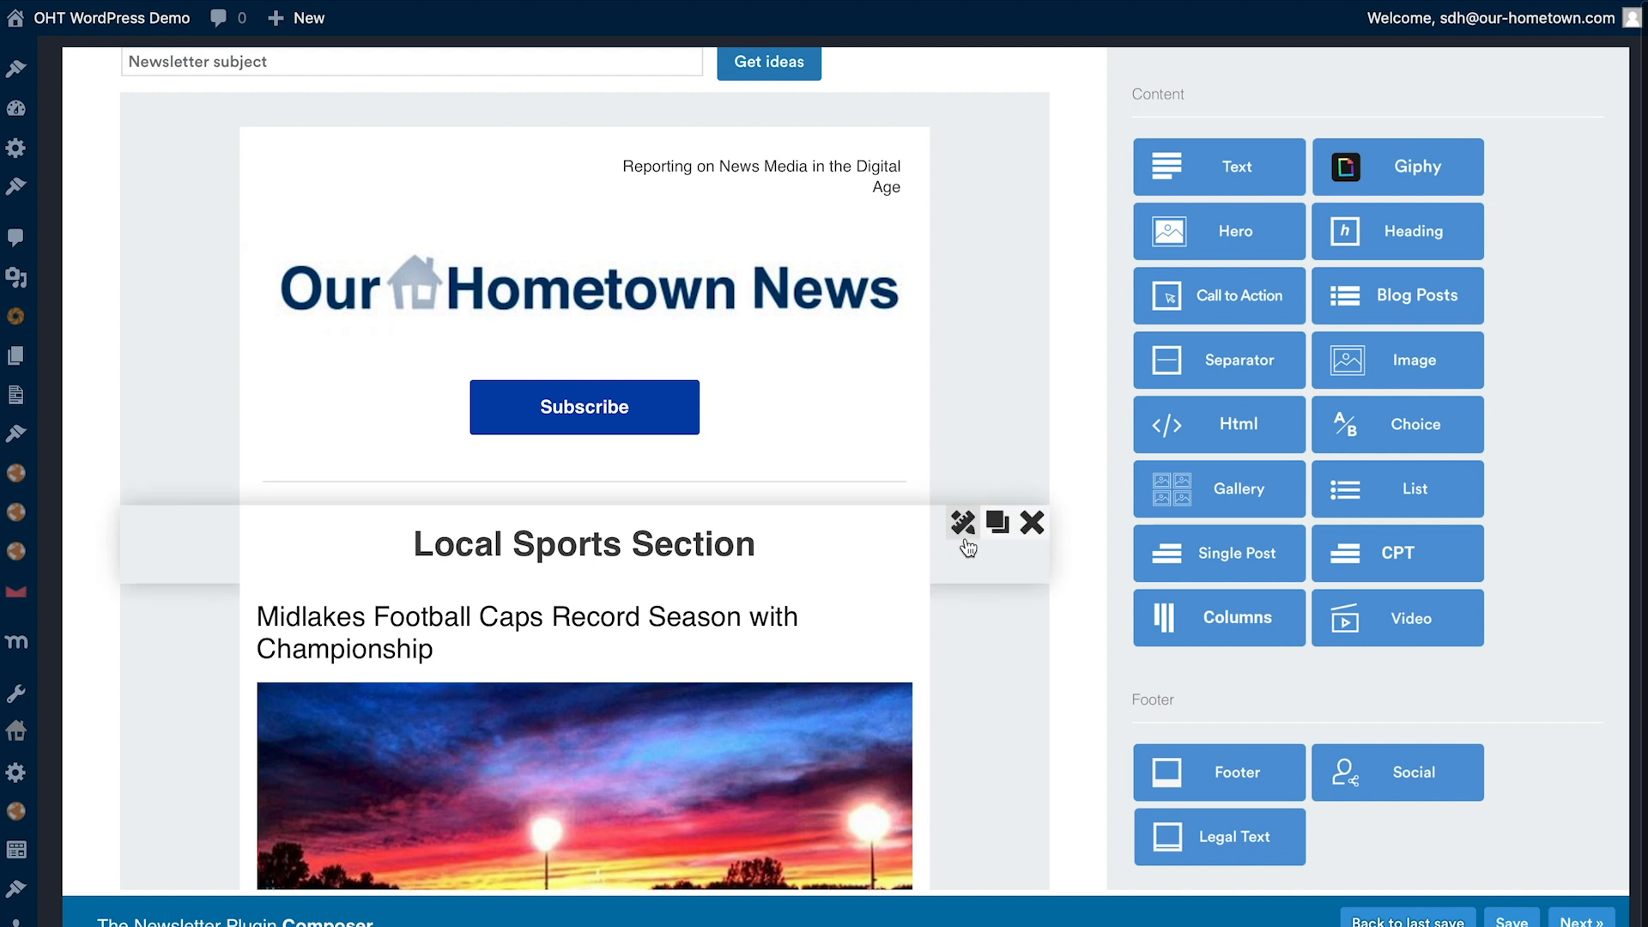
pyautogui.scroll(-5, 968, 548)
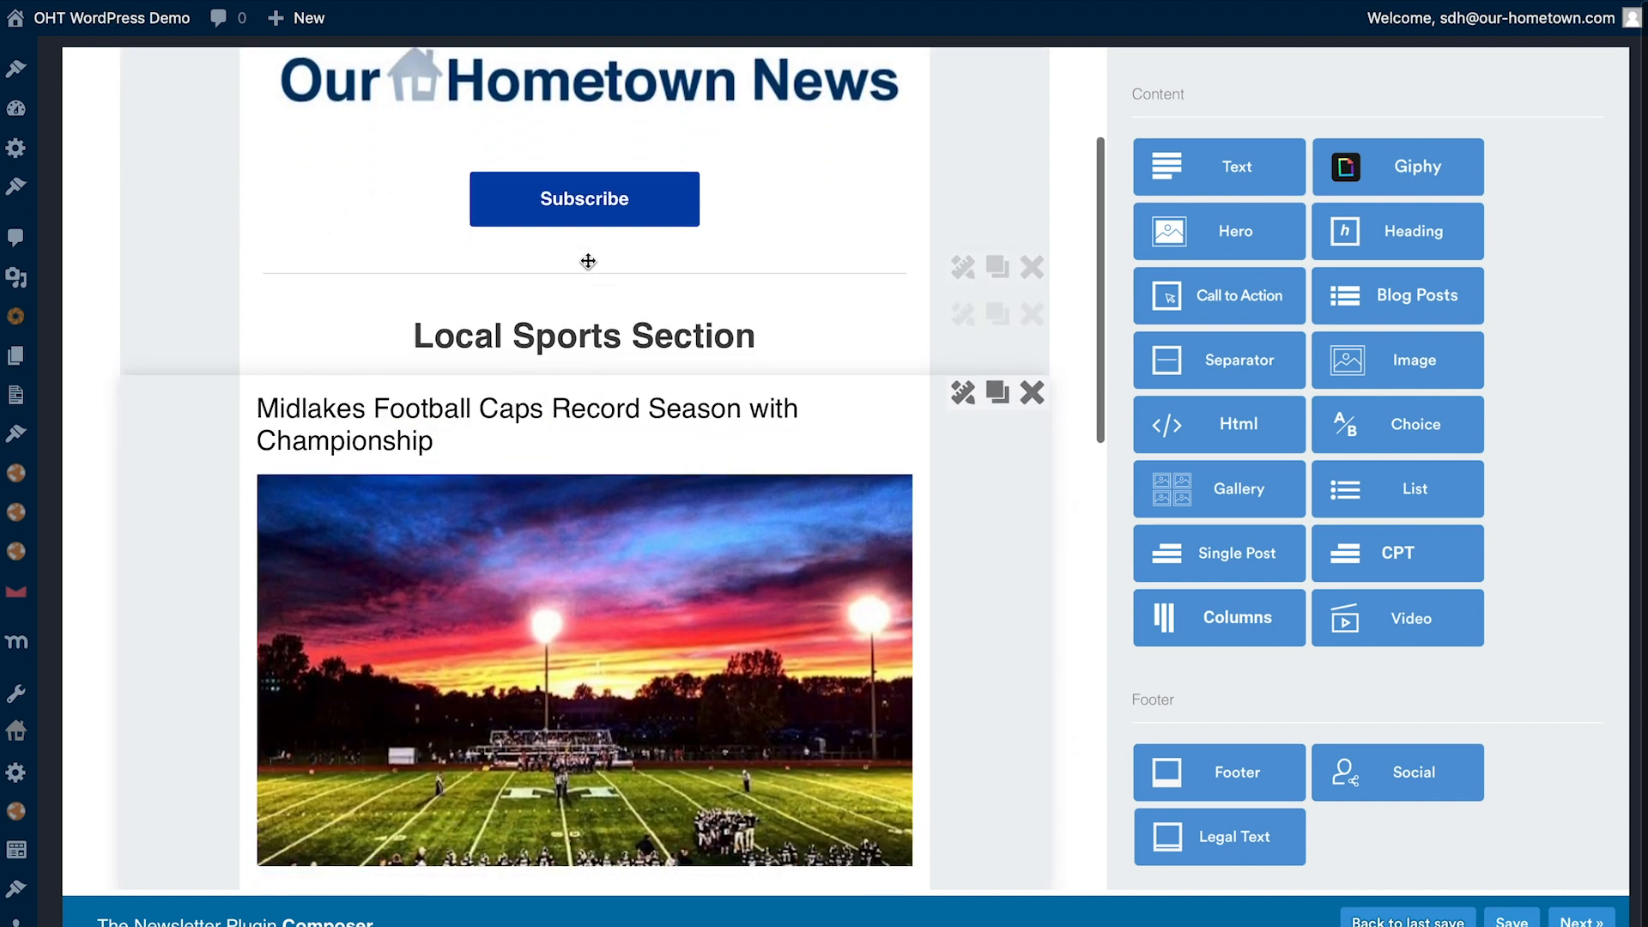
pyautogui.scroll(-20, 608, 435)
pyautogui.scroll(15, 611, 444)
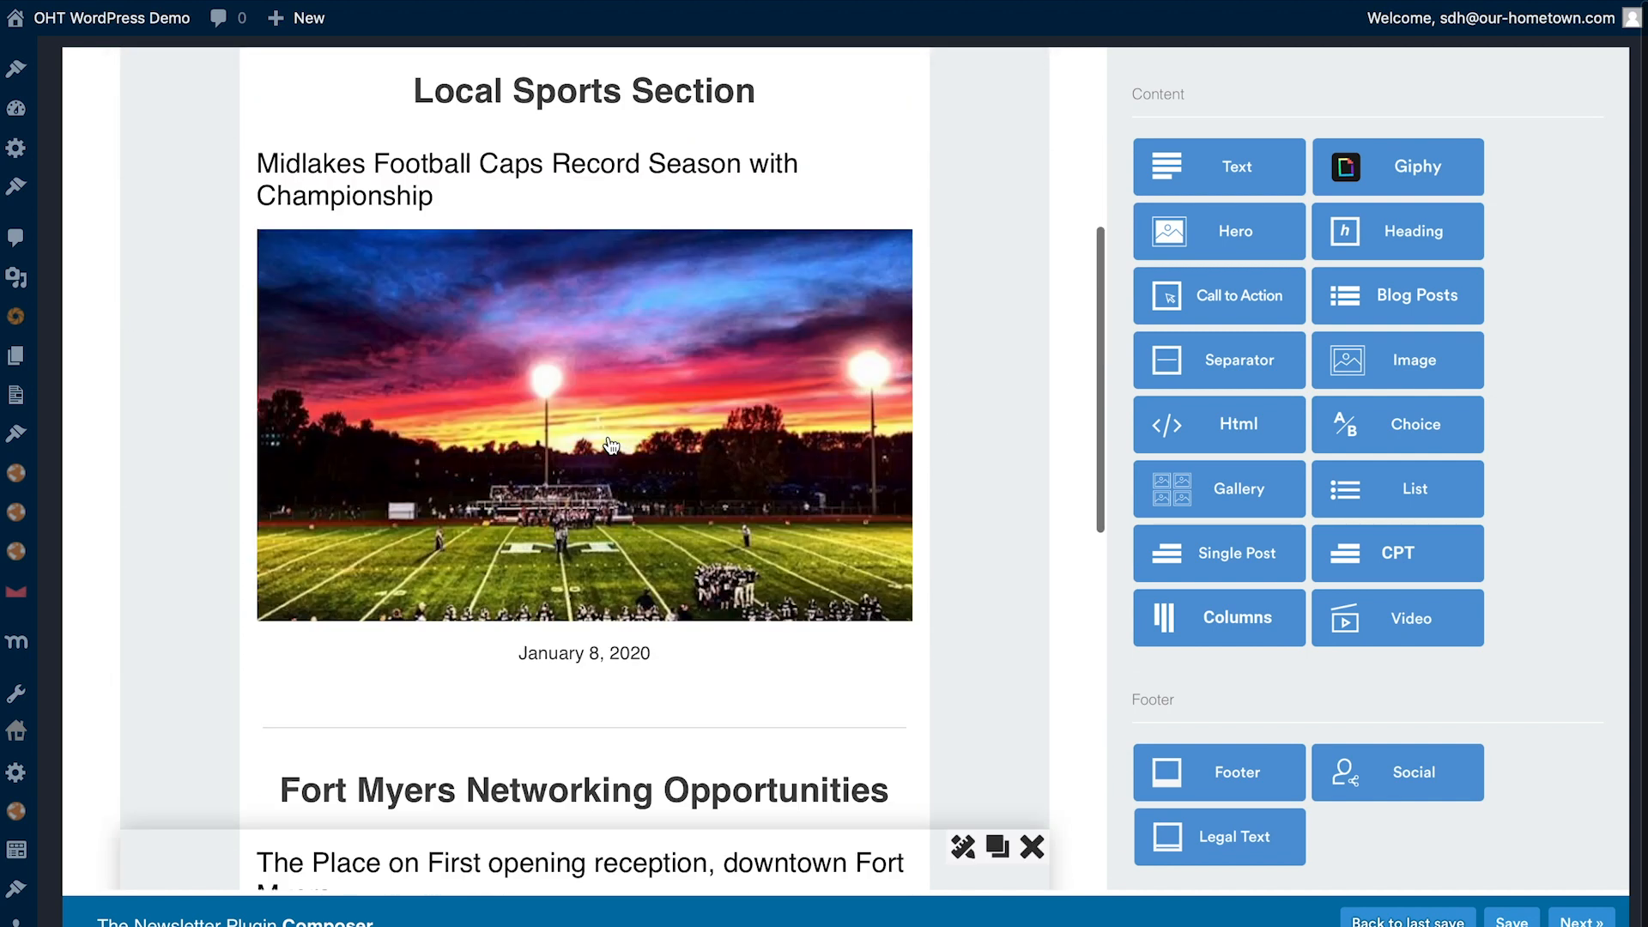
pyautogui.scroll(10, 611, 444)
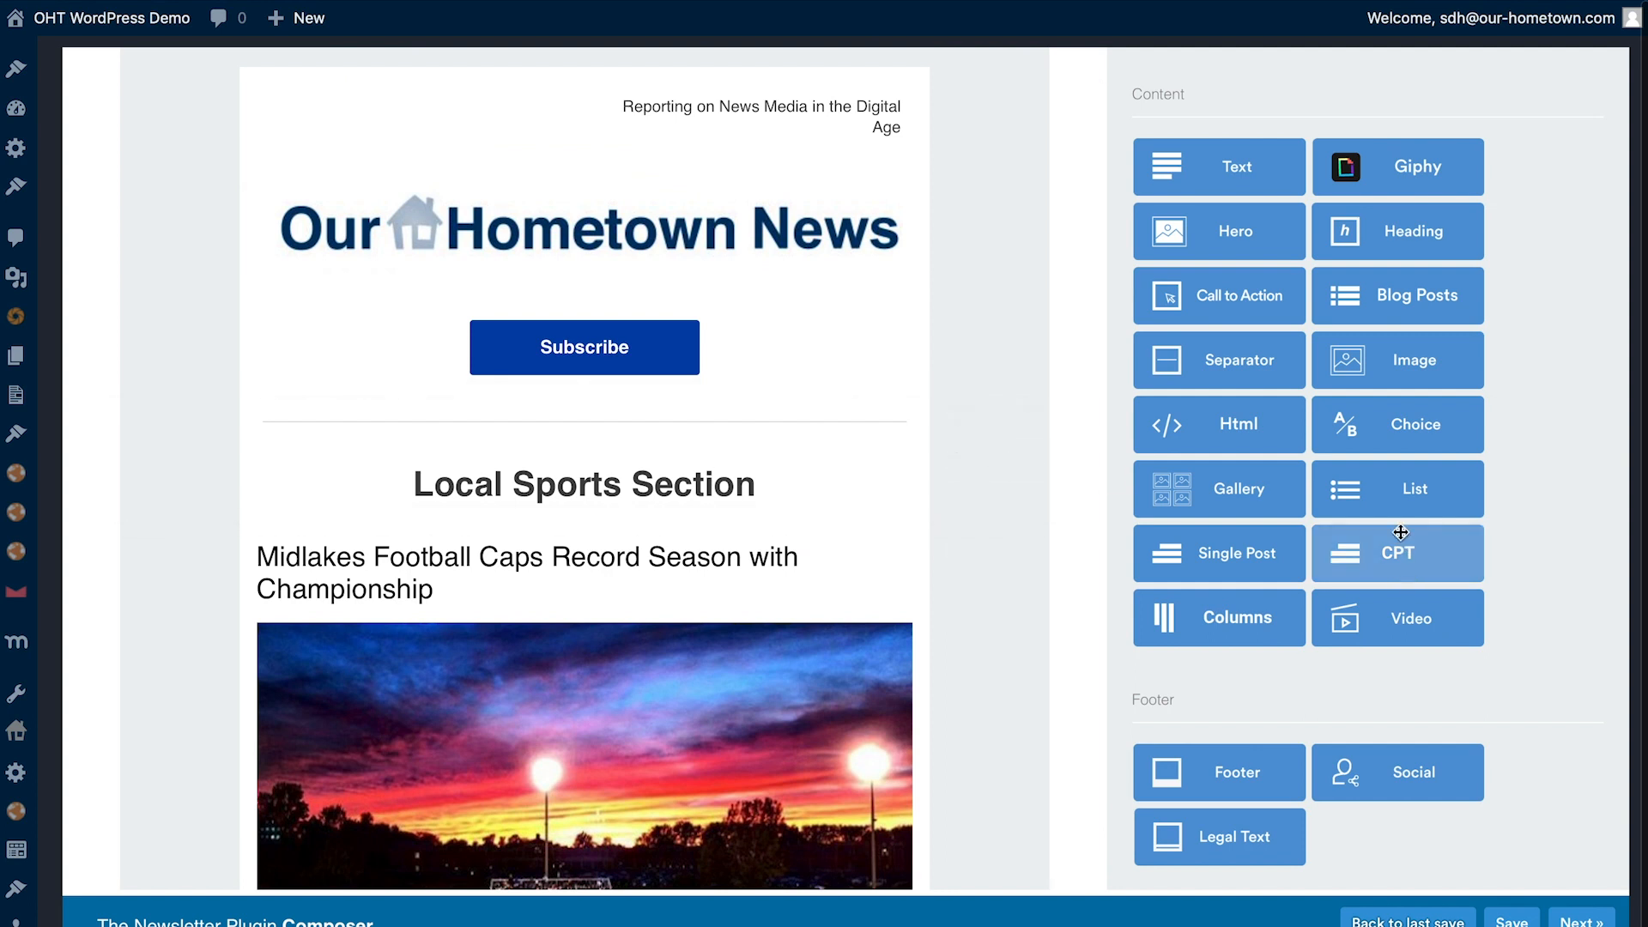
# - Add another separator above the Local Sports Section heading and place a CPT block with post type MaxGalleria between the two separators
pyautogui.moveTo(1240, 367); pyautogui.dragTo(615, 416)
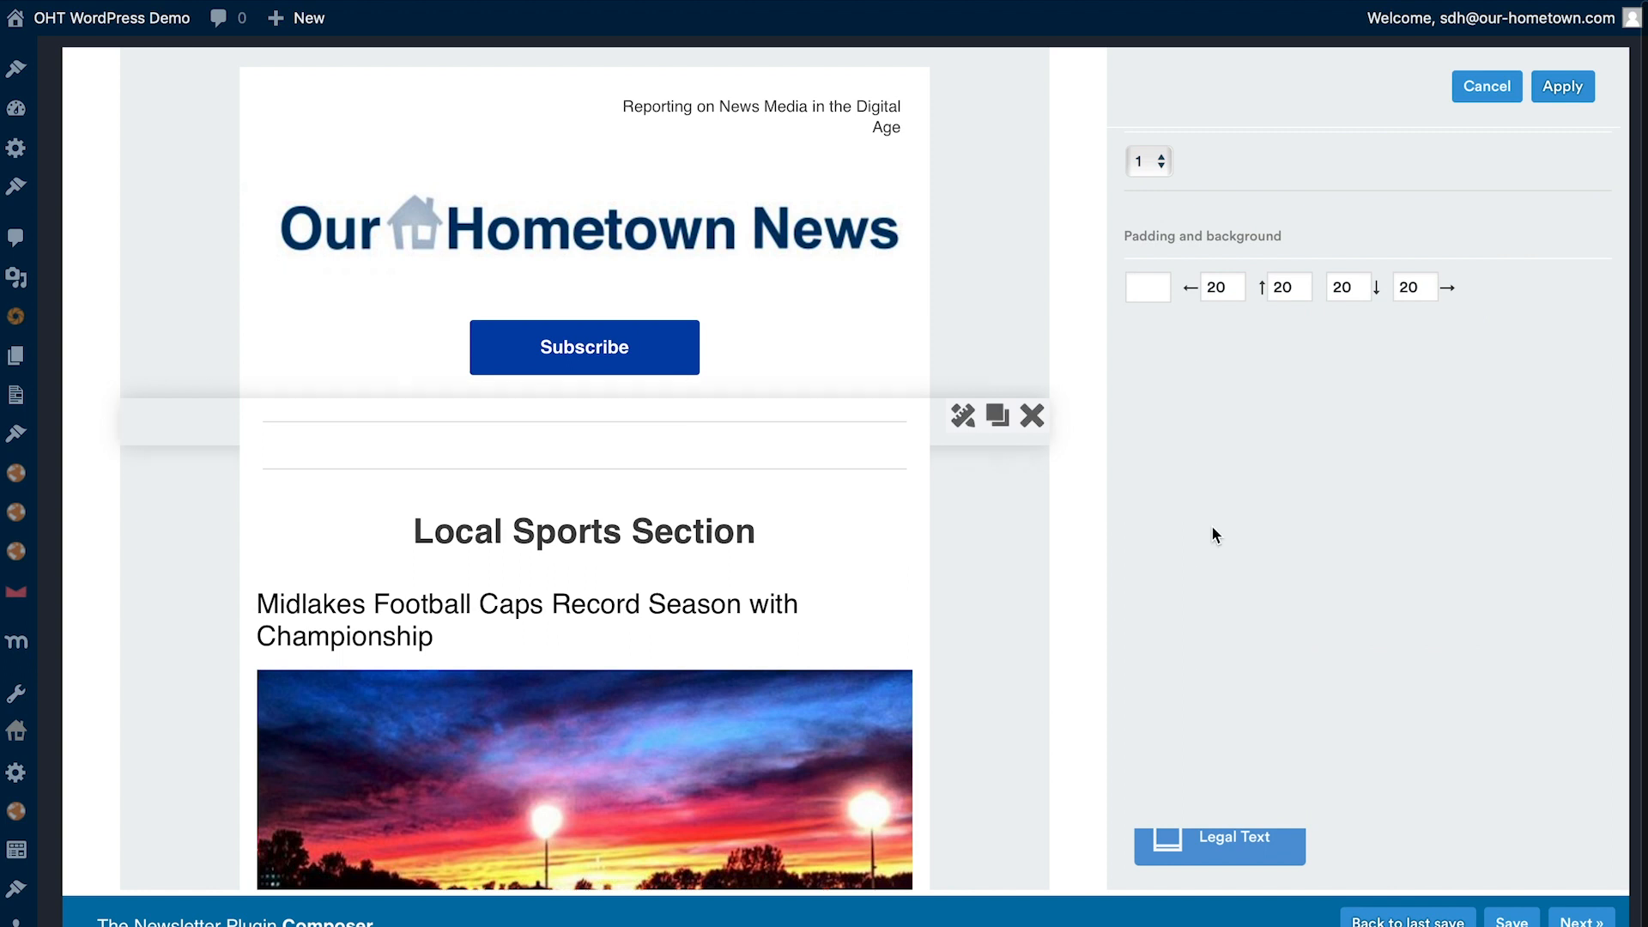
pyautogui.click(1564, 86)
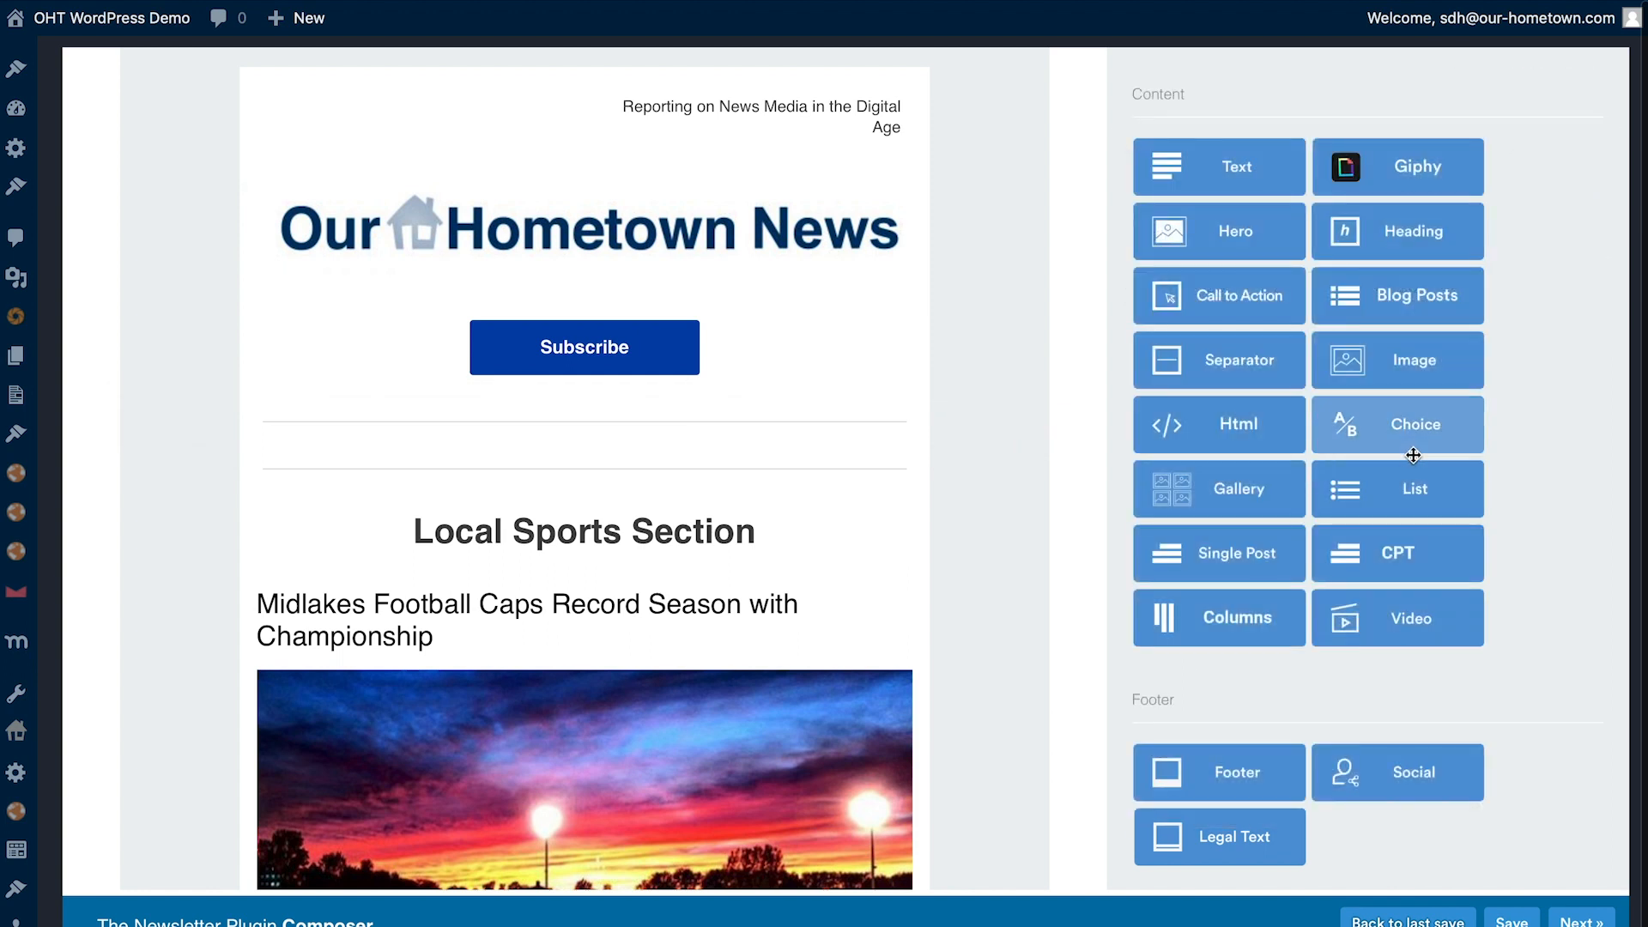
pyautogui.moveTo(1382, 553); pyautogui.dragTo(656, 470)
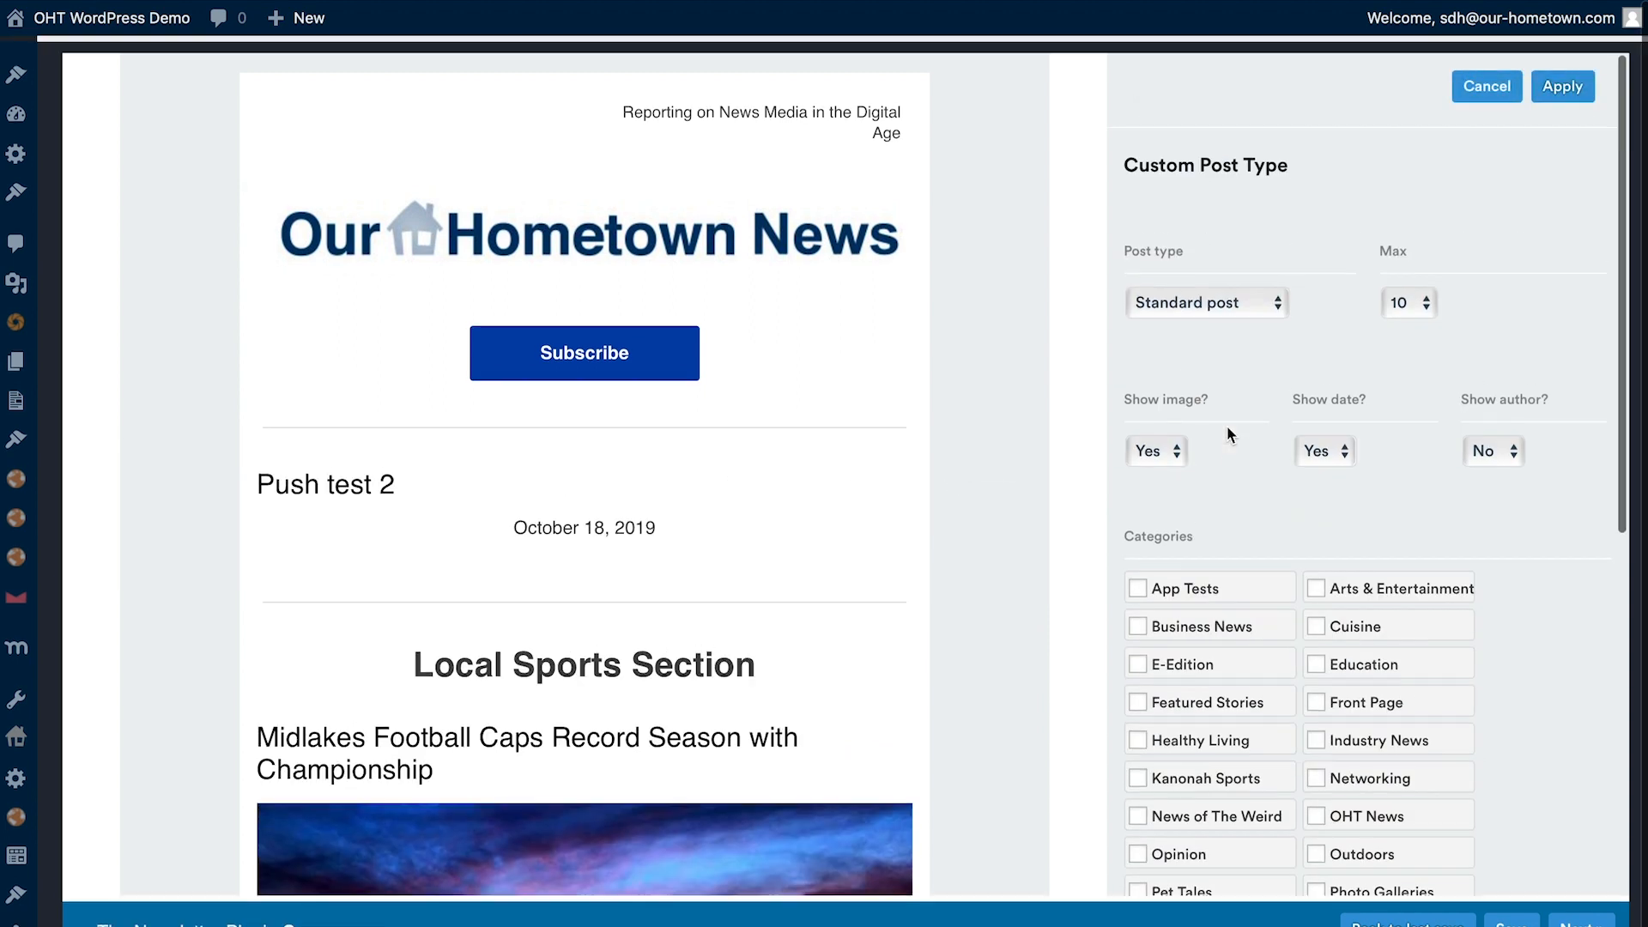
pyautogui.click(1202, 290)
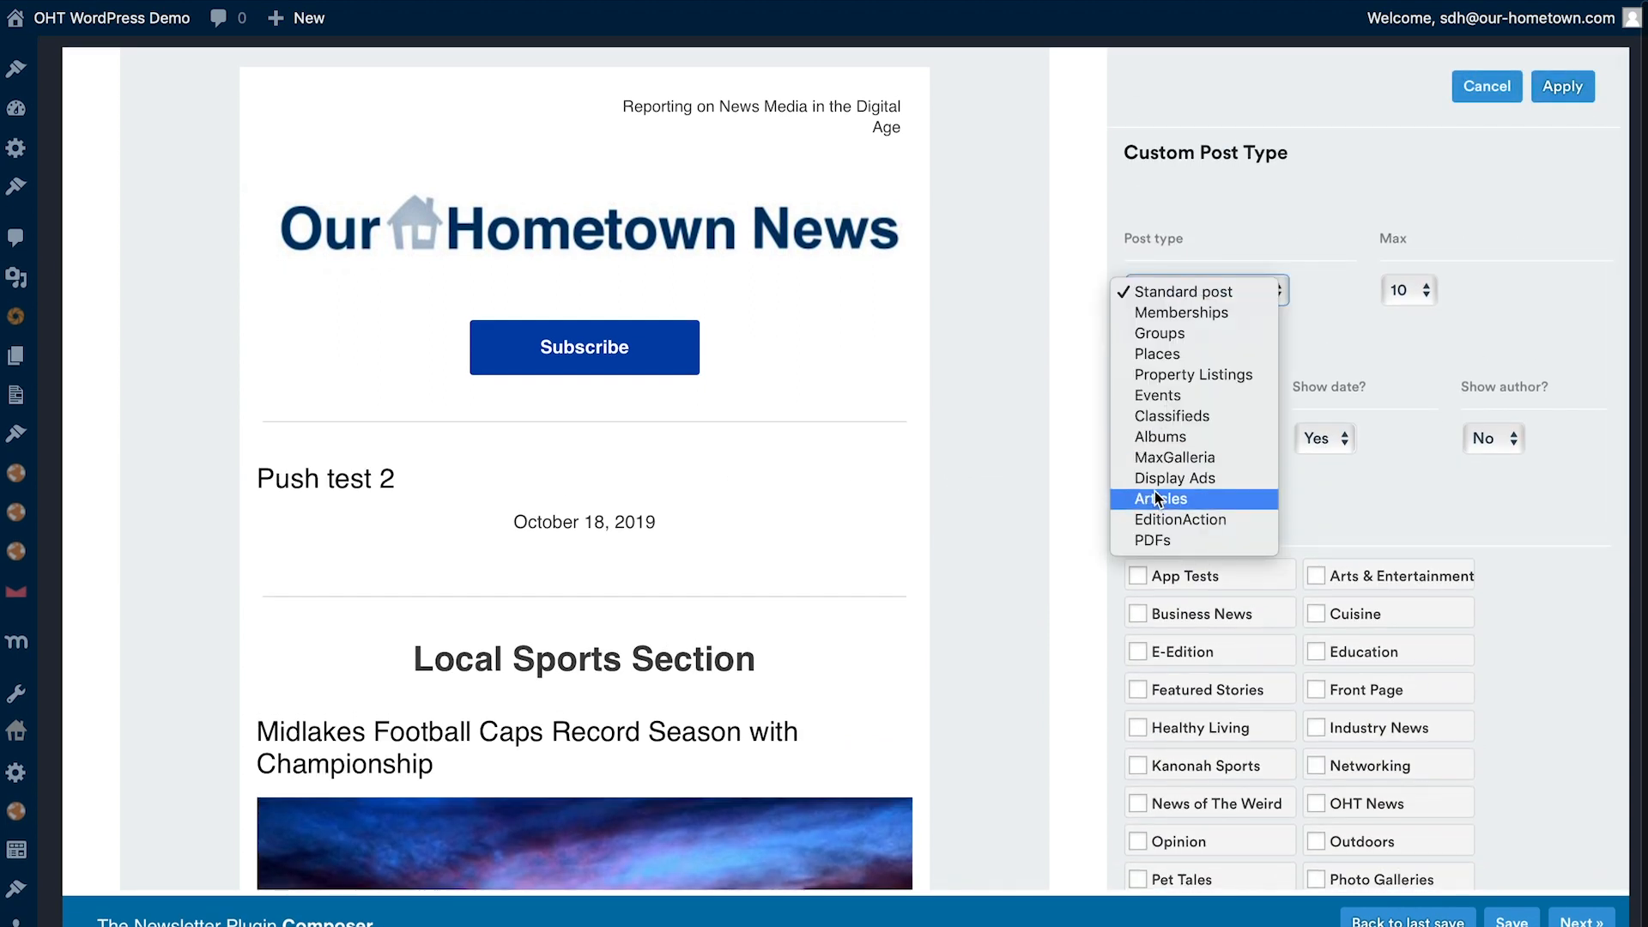
pyautogui.click(1174, 457)
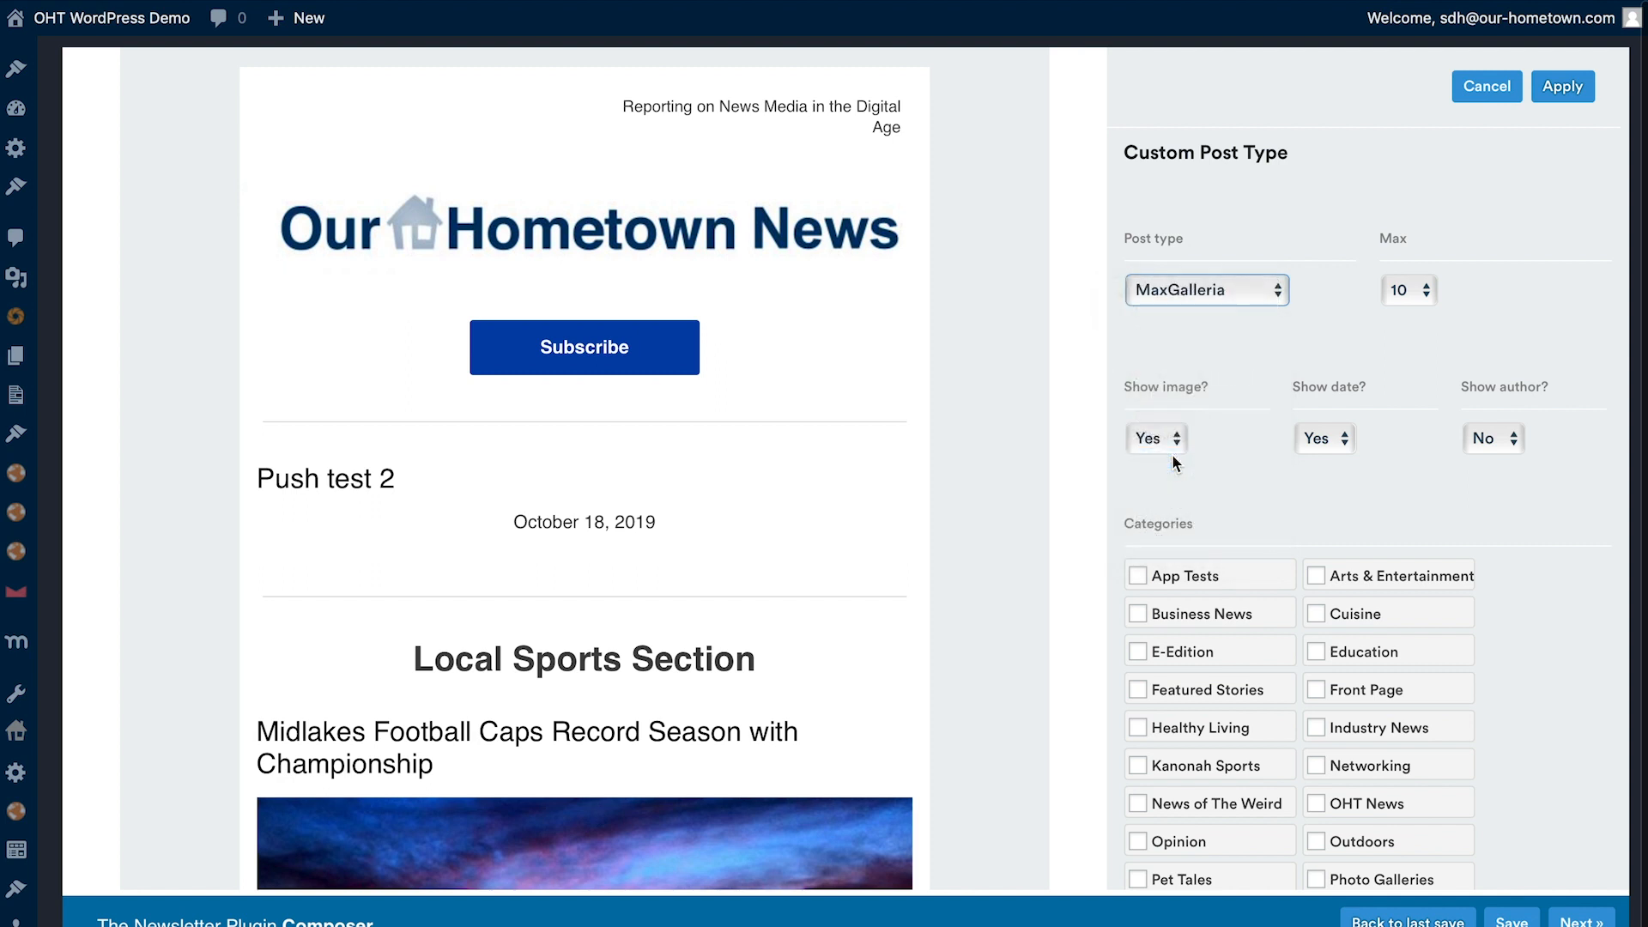
# - Limit the MaxGalleria block to a maximum of 2 posts
pyautogui.scroll(-5, 521, 663)
pyautogui.scroll(-8, 522, 664)
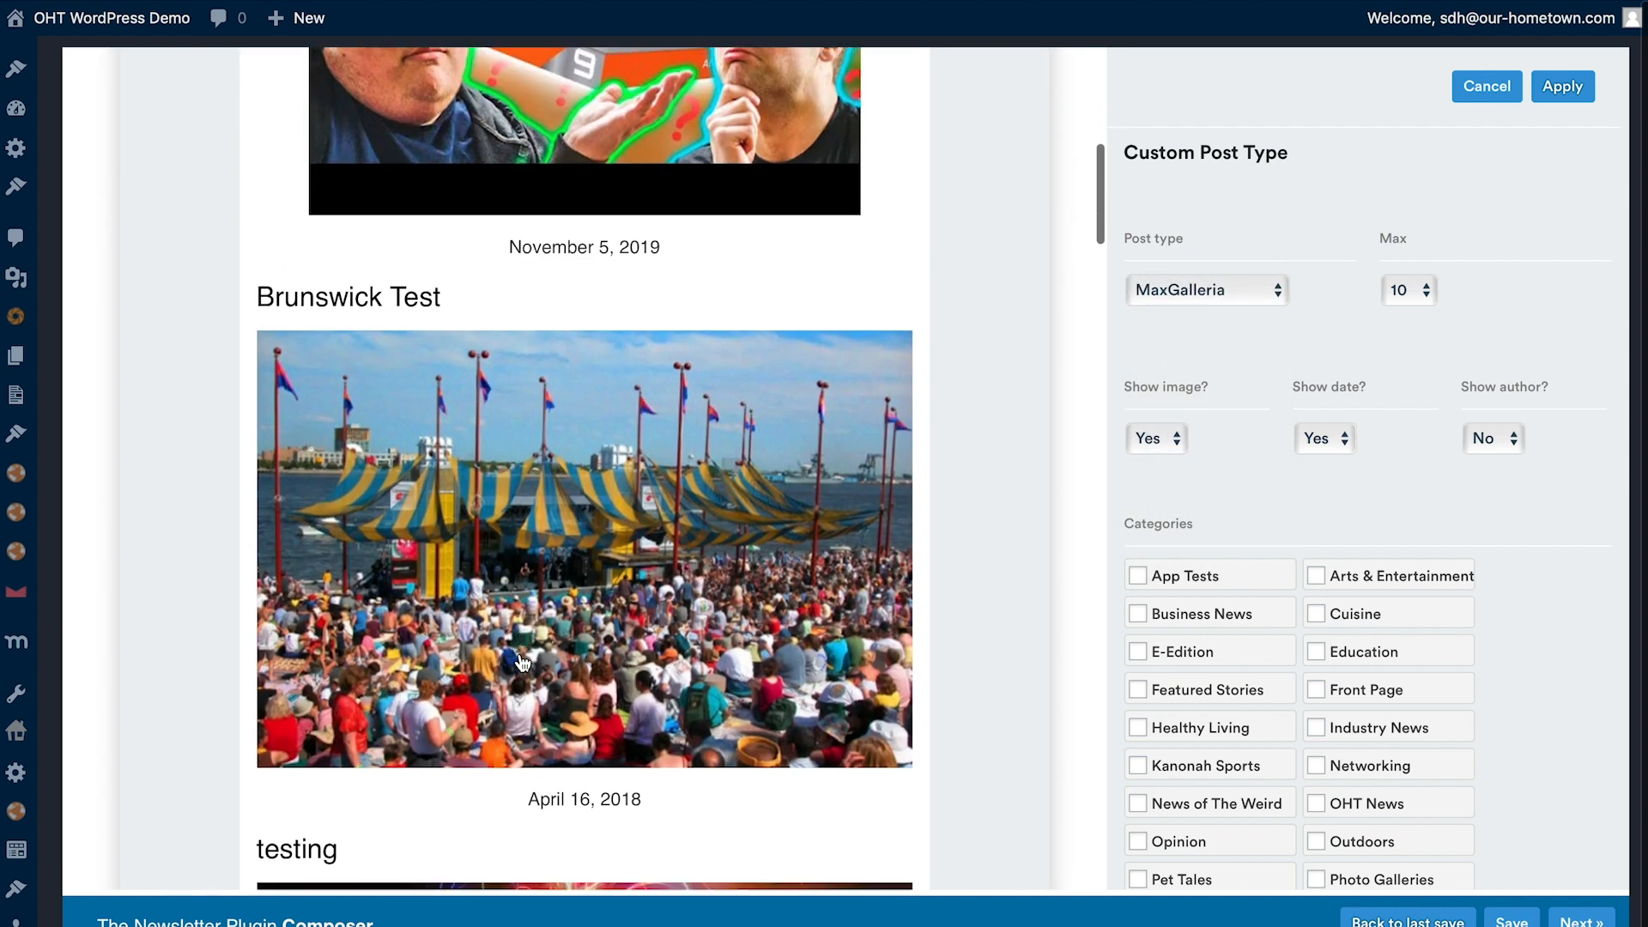
pyautogui.scroll(-5, 521, 664)
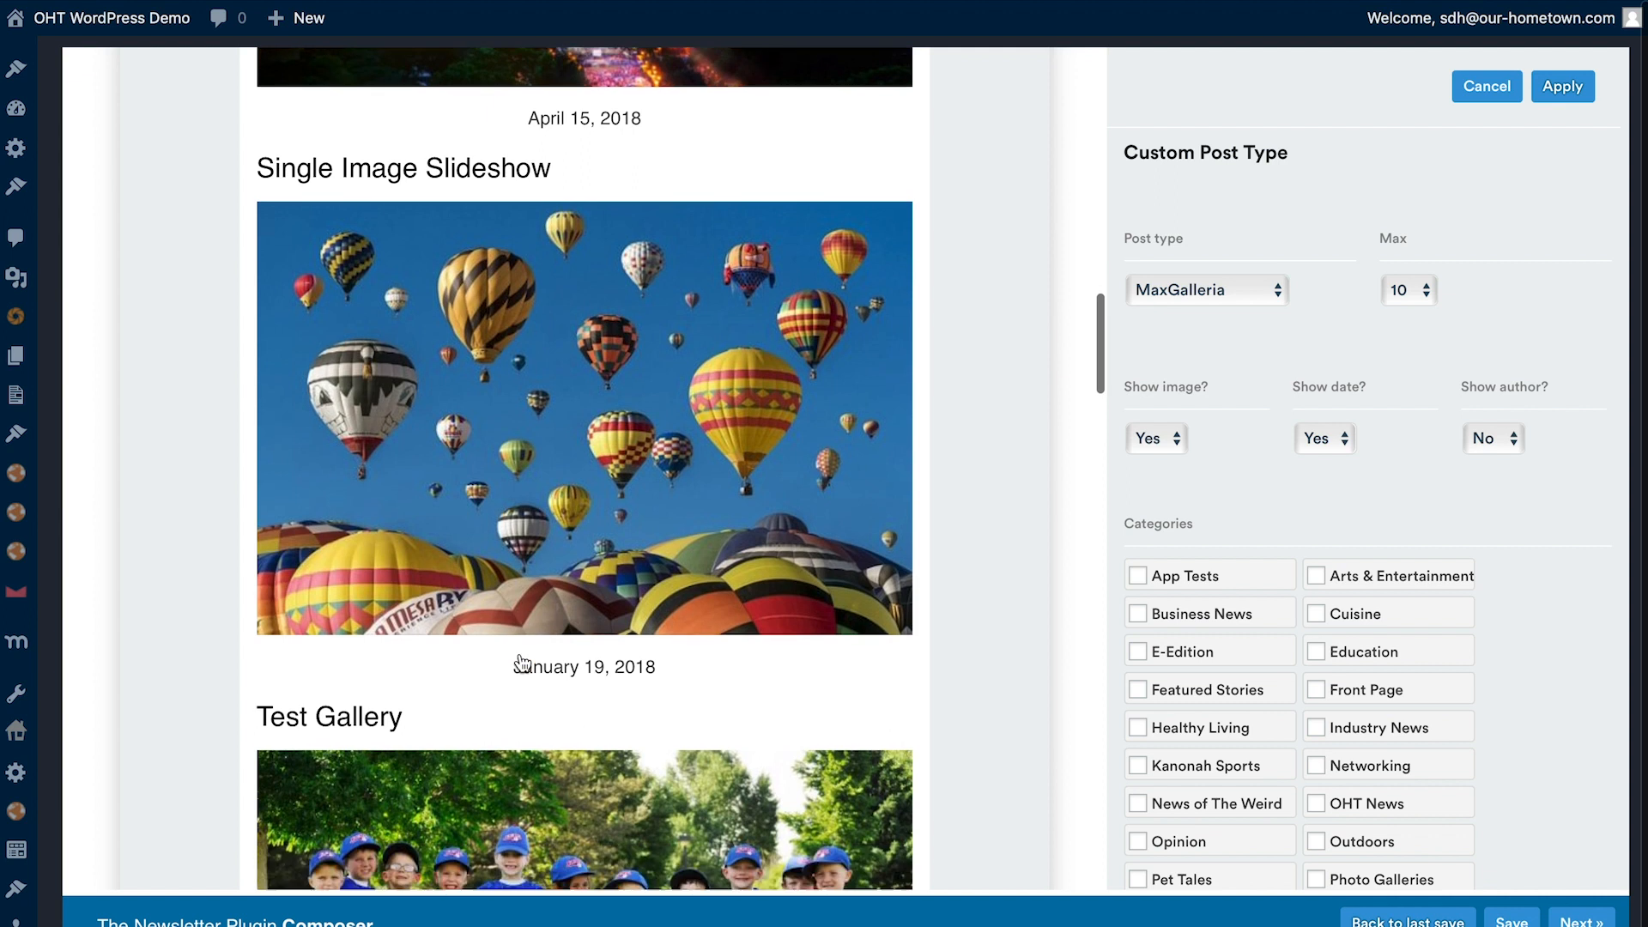
pyautogui.scroll(-5, 534, 520)
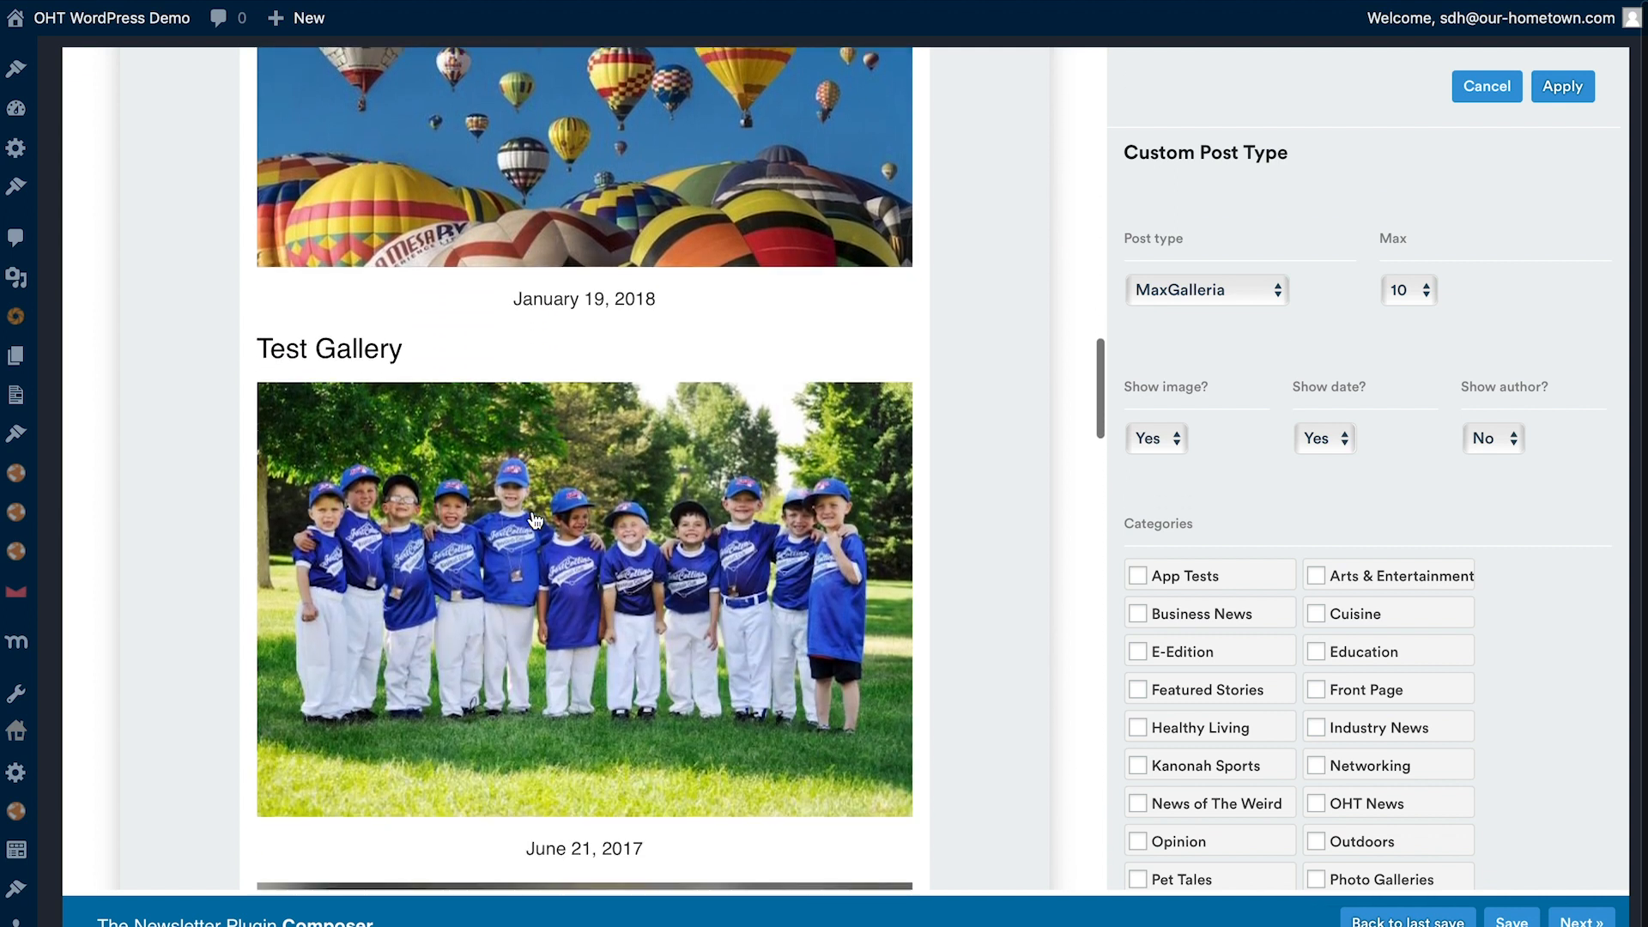
pyautogui.scroll(-8, 295, 352)
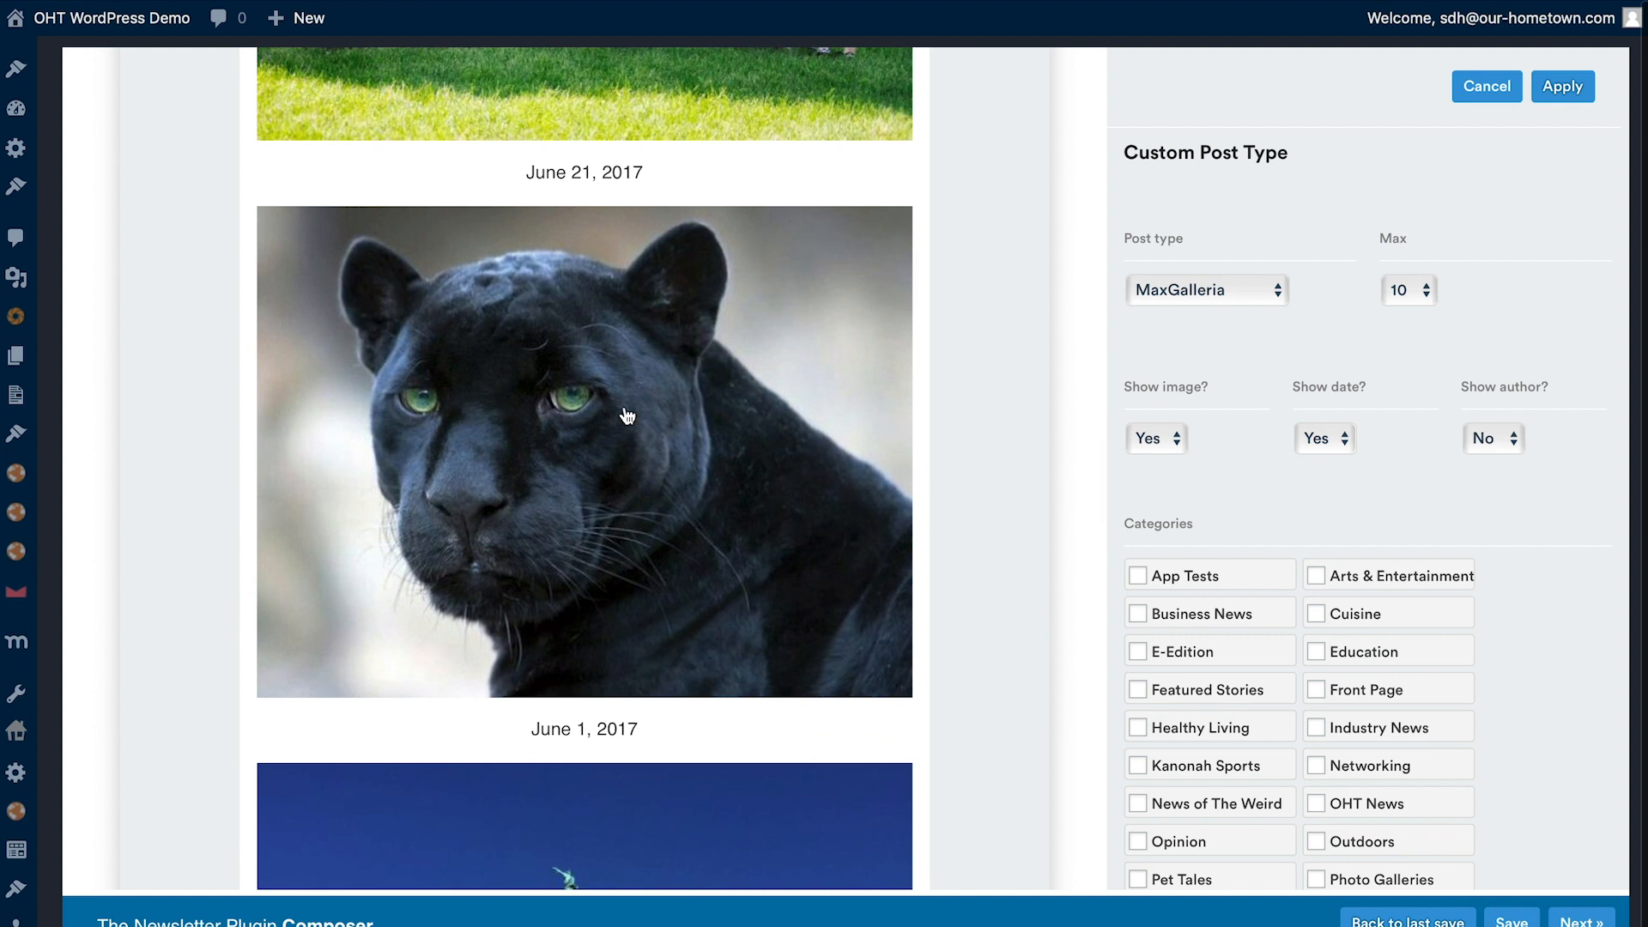
pyautogui.click(1408, 291)
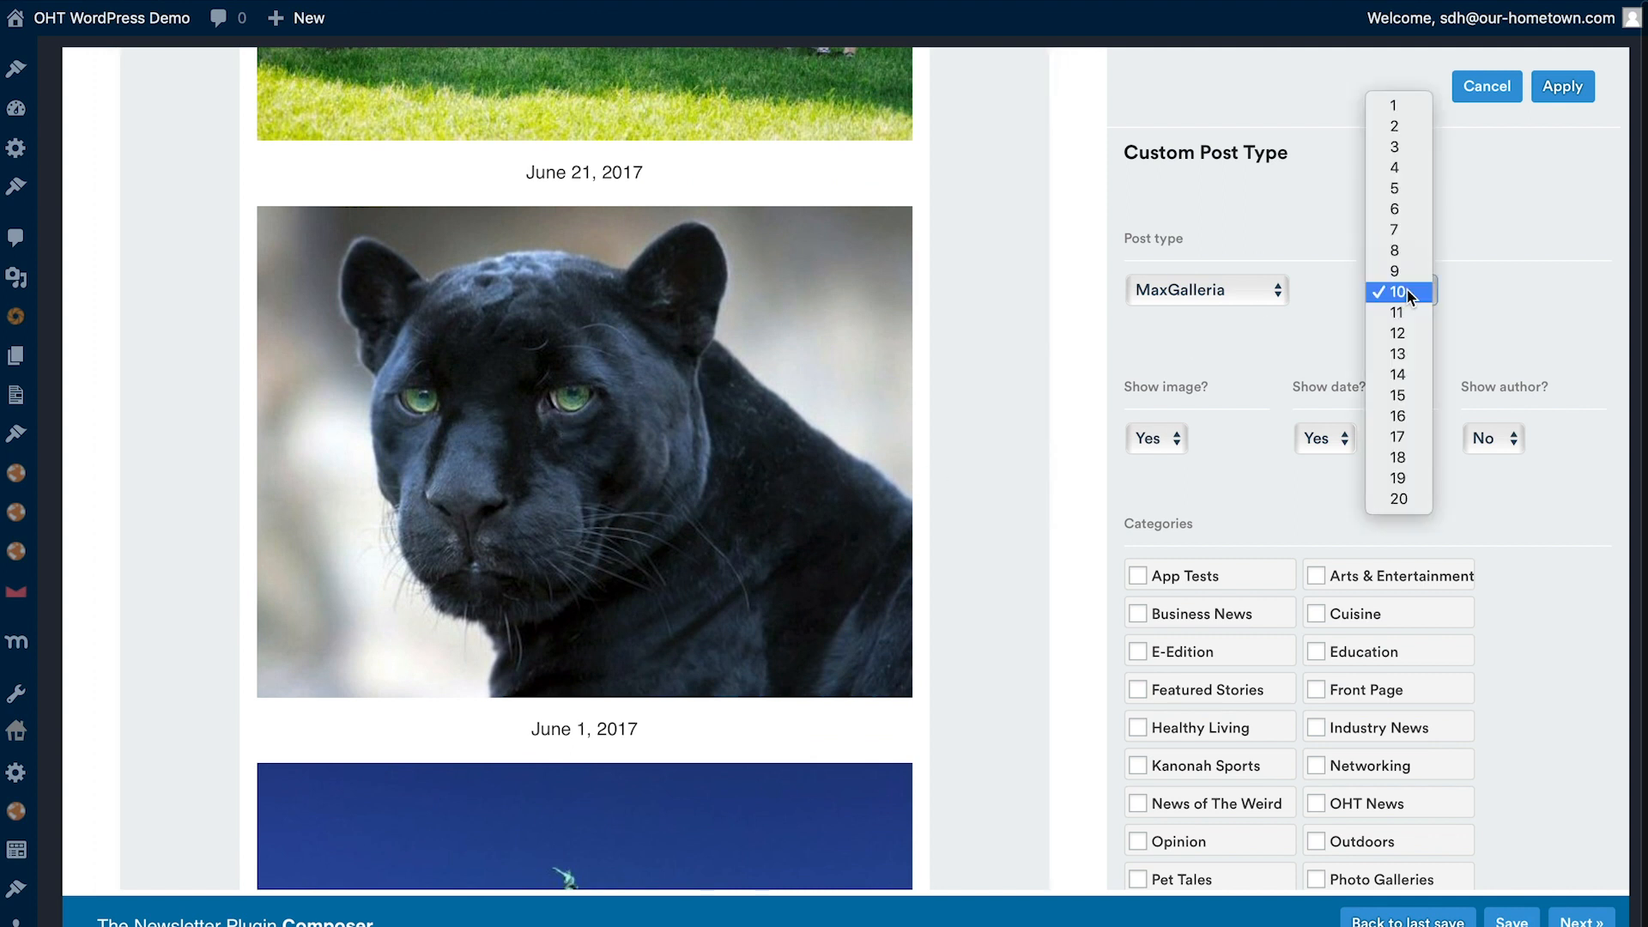
pyautogui.click(1394, 188)
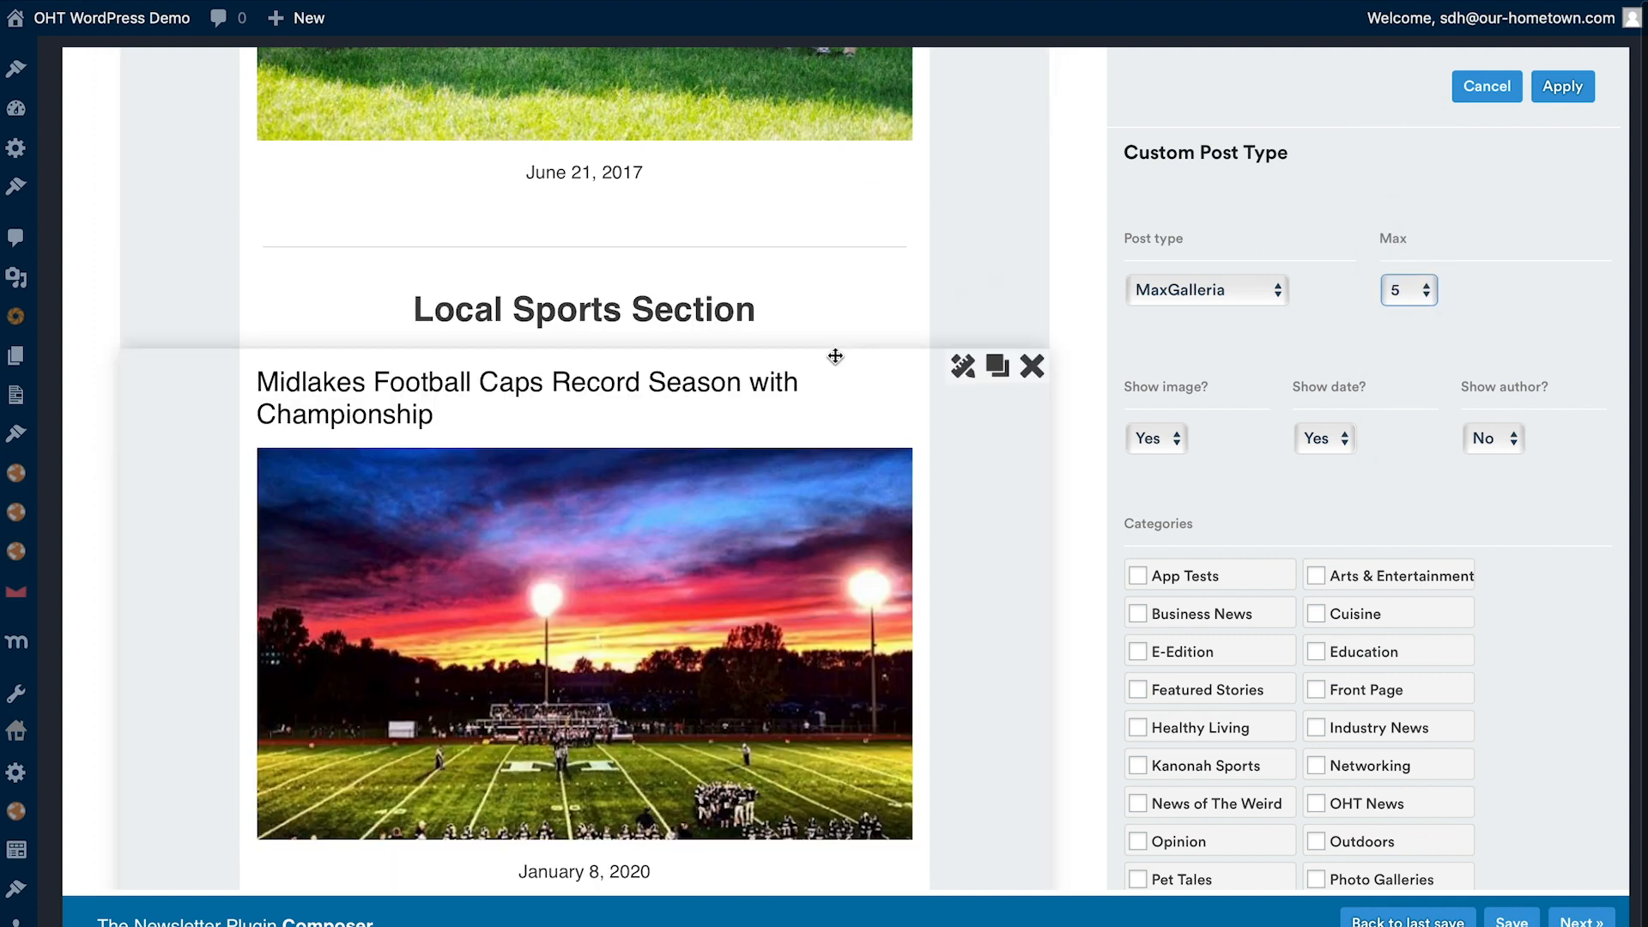
pyautogui.click(1381, 288)
pyautogui.click(1391, 227)
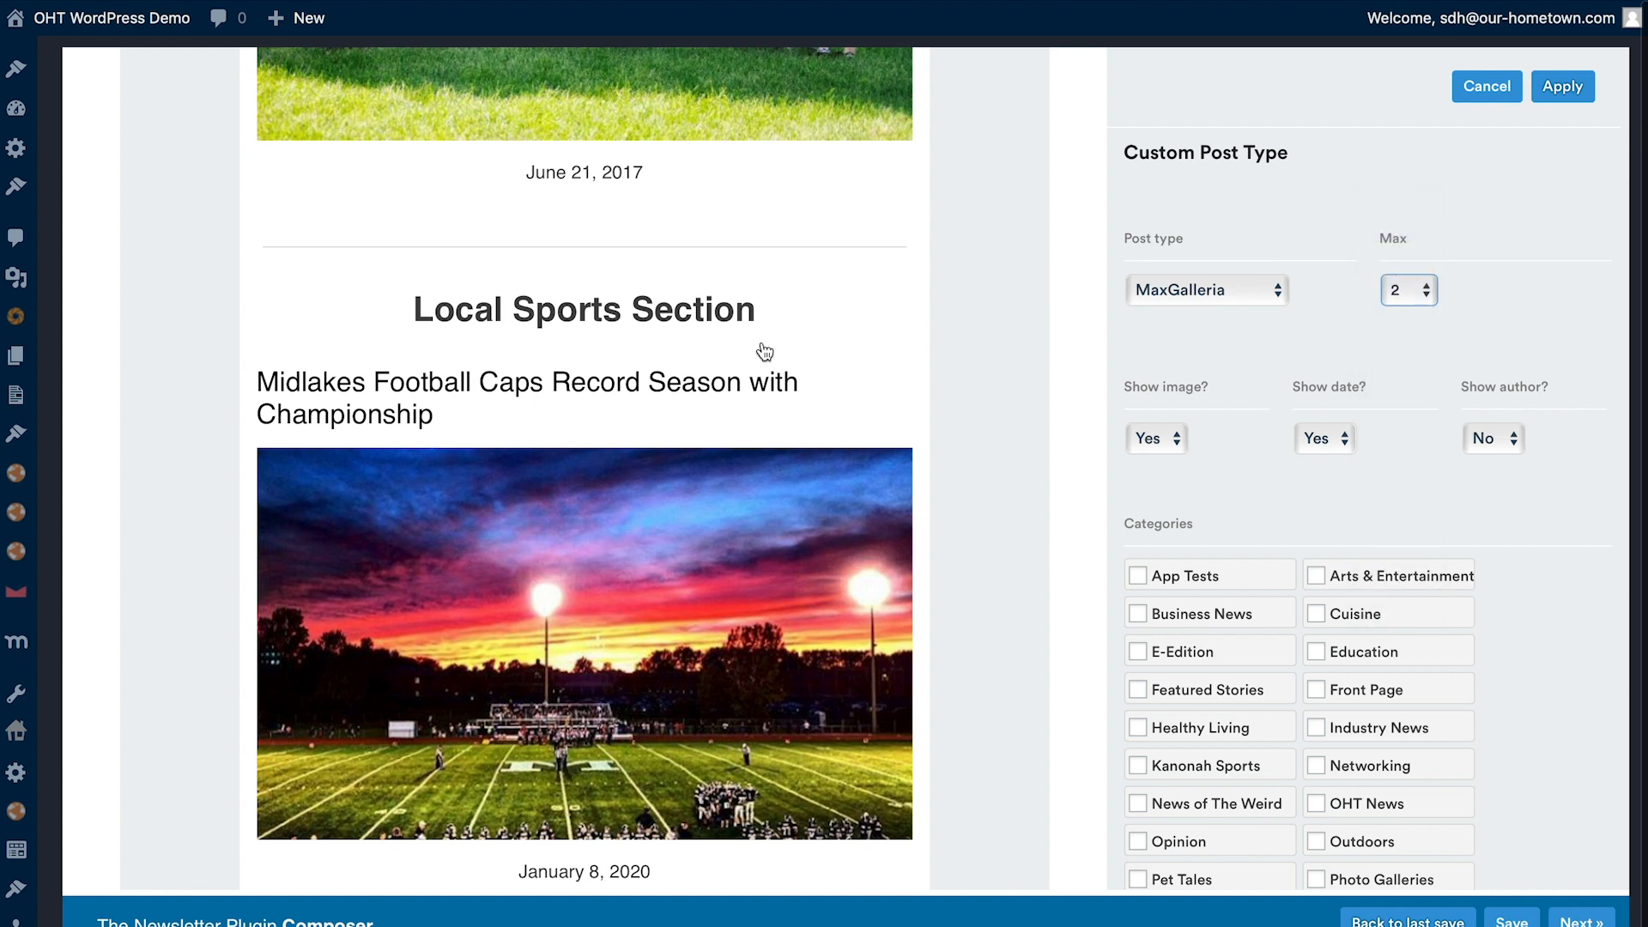
# - Hide the date on the MaxGalleria posts while keeping their images shown
pyautogui.scroll(12, 765, 352)
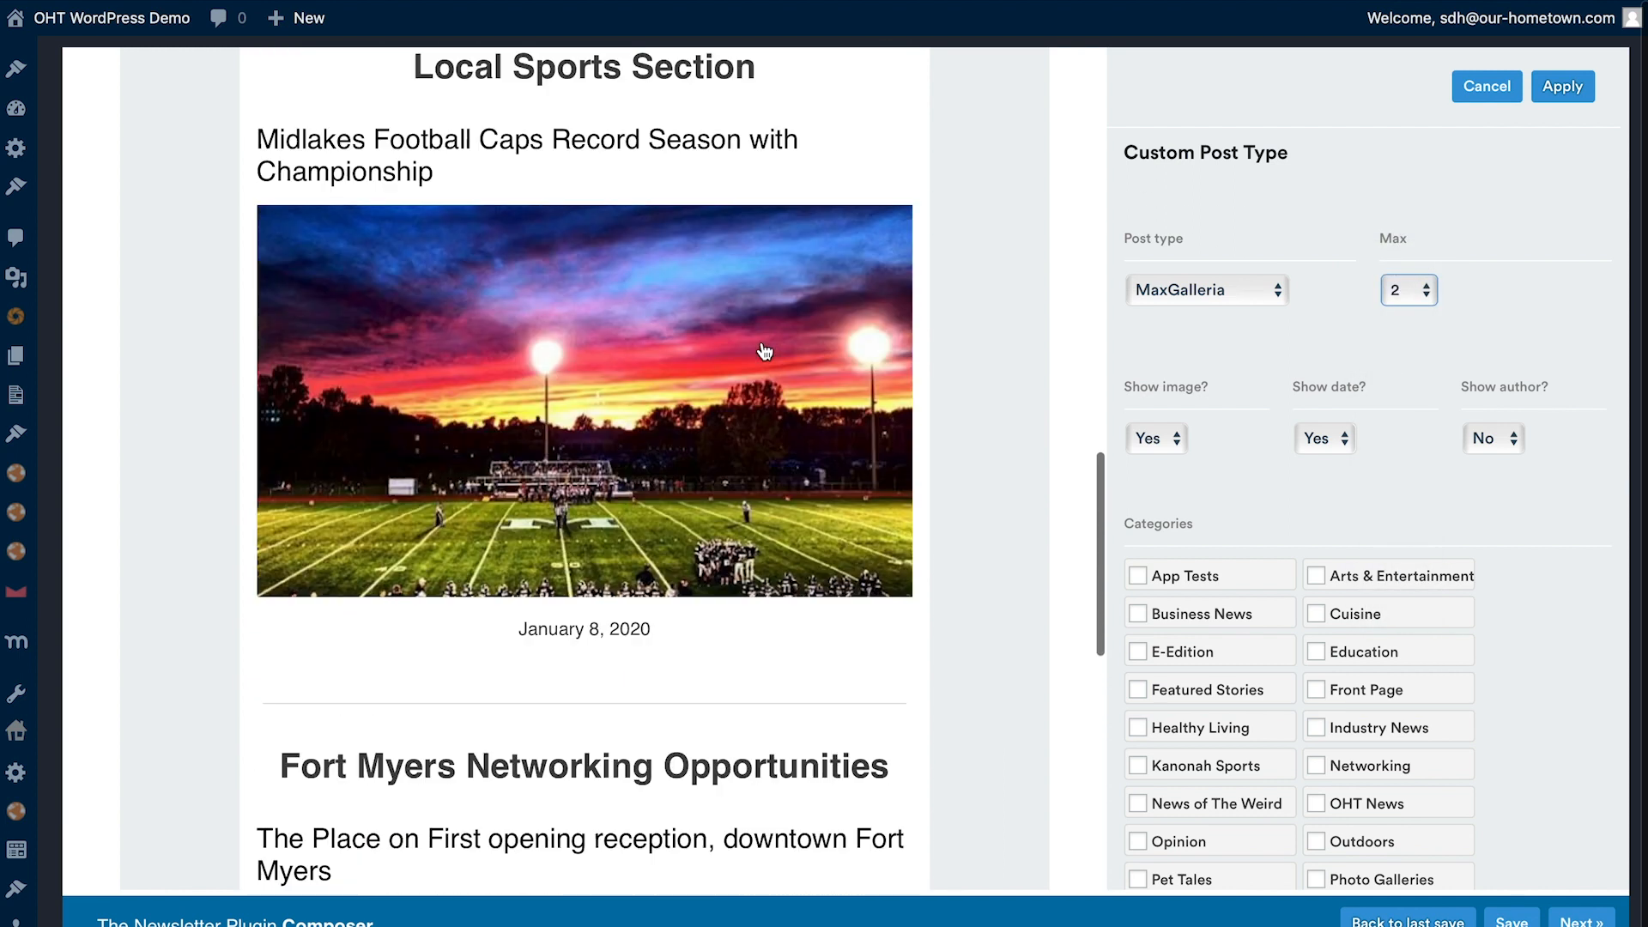
pyautogui.scroll(8, 765, 352)
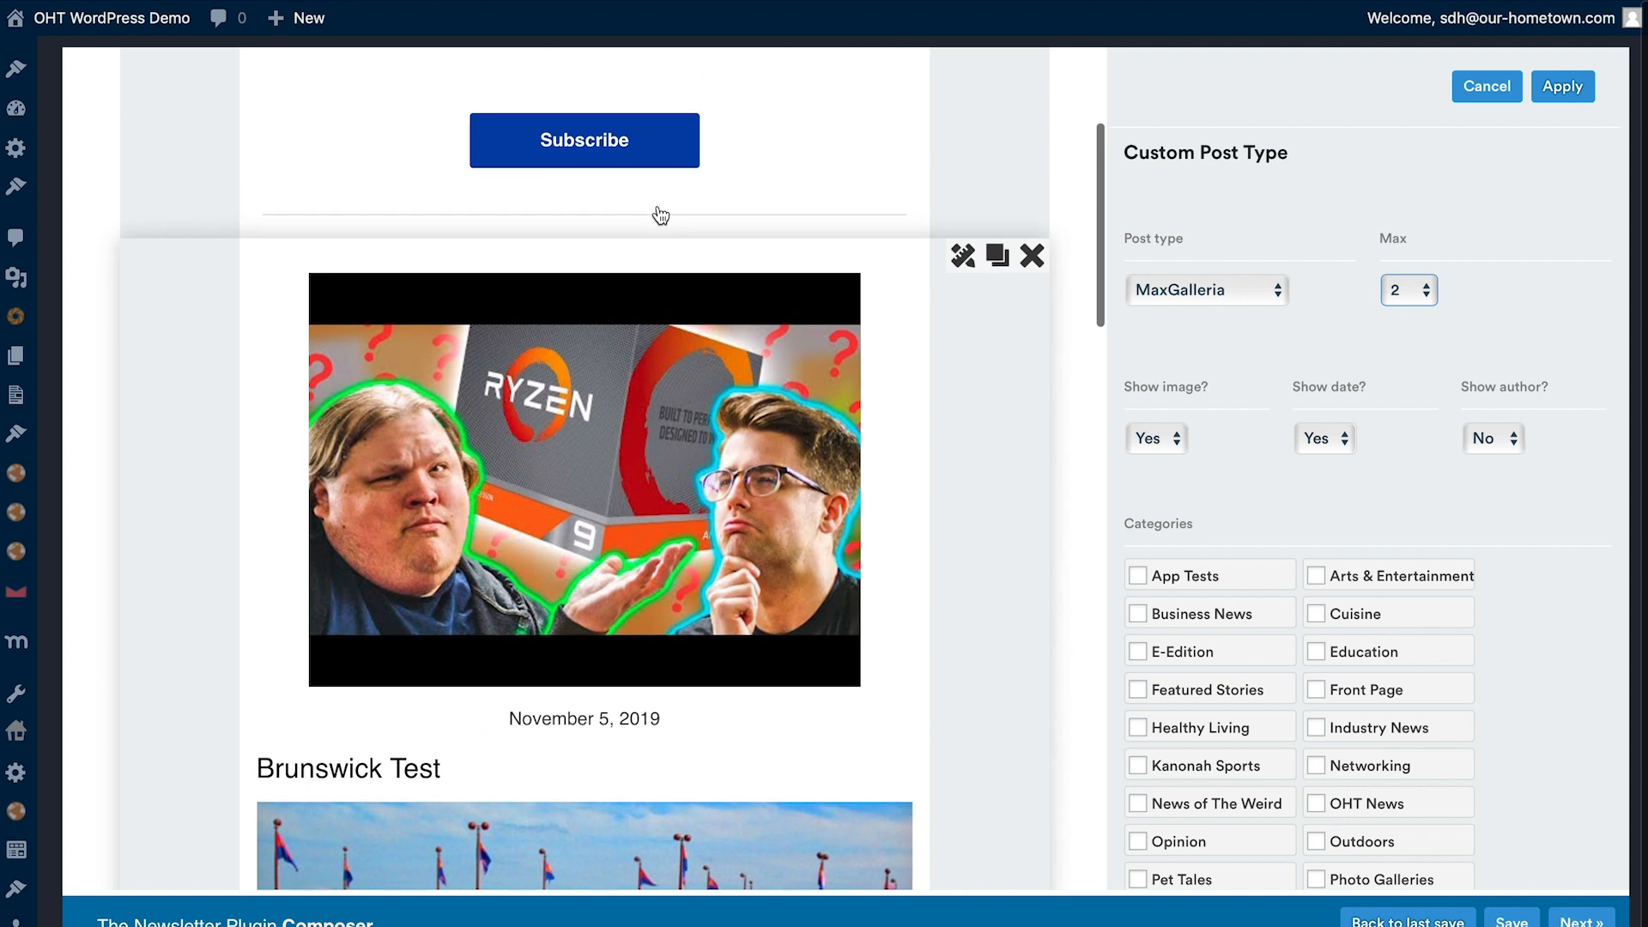
pyautogui.scroll(-1, 611, 521)
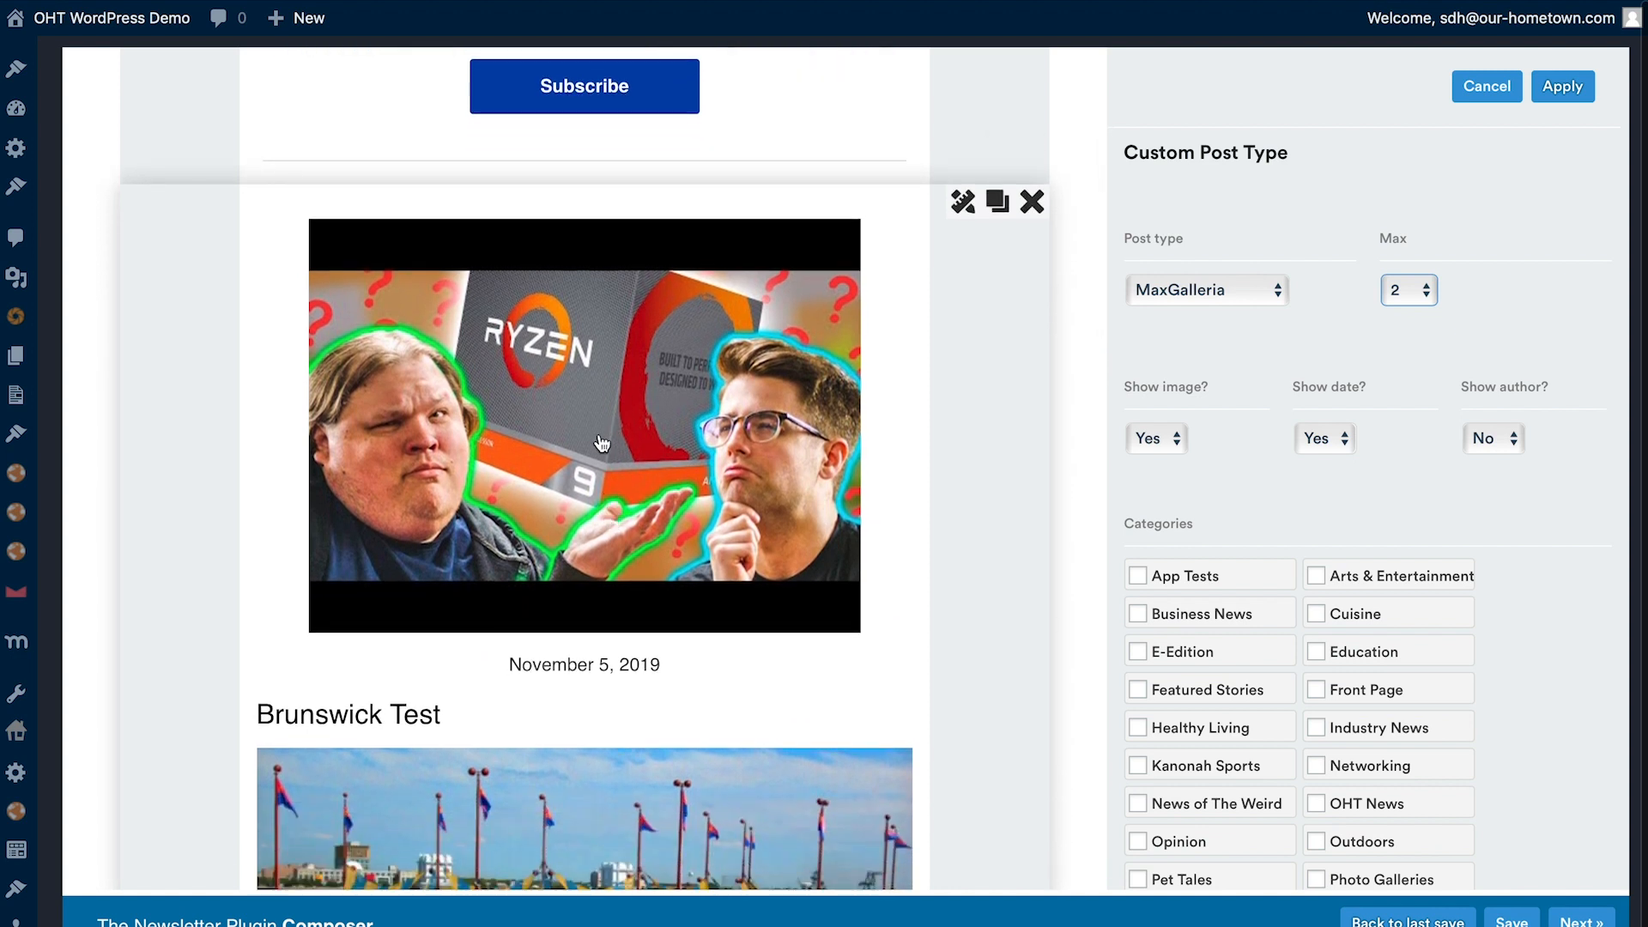
pyautogui.scroll(-1, 634, 438)
pyautogui.scroll(-1, 501, 343)
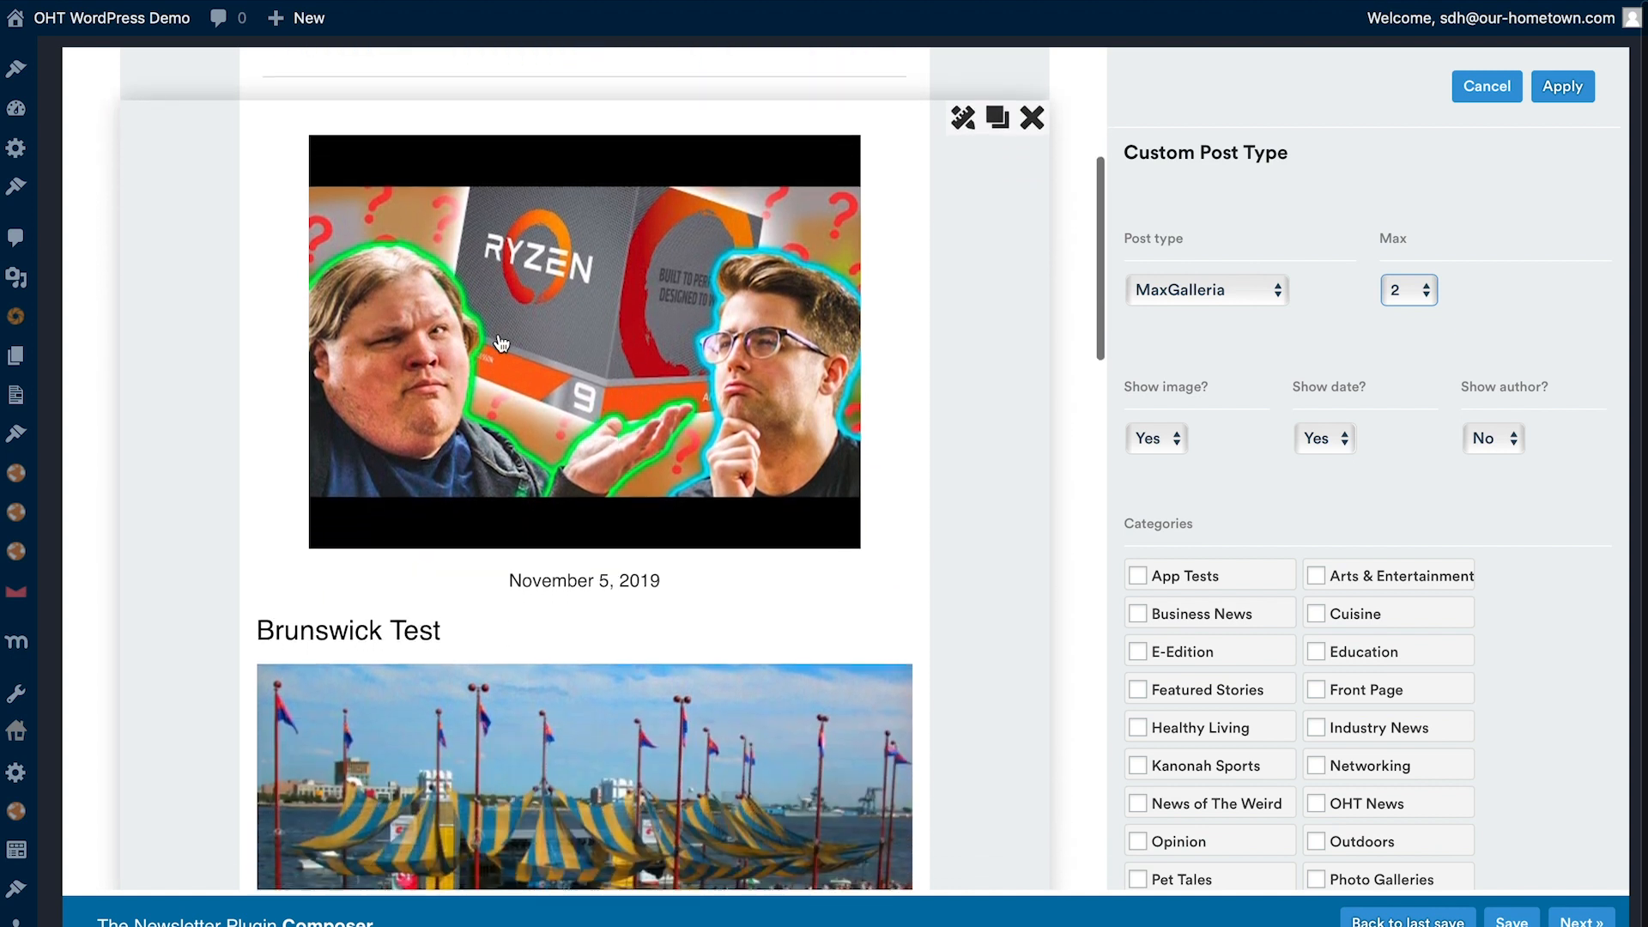
pyautogui.scroll(-1, 610, 500)
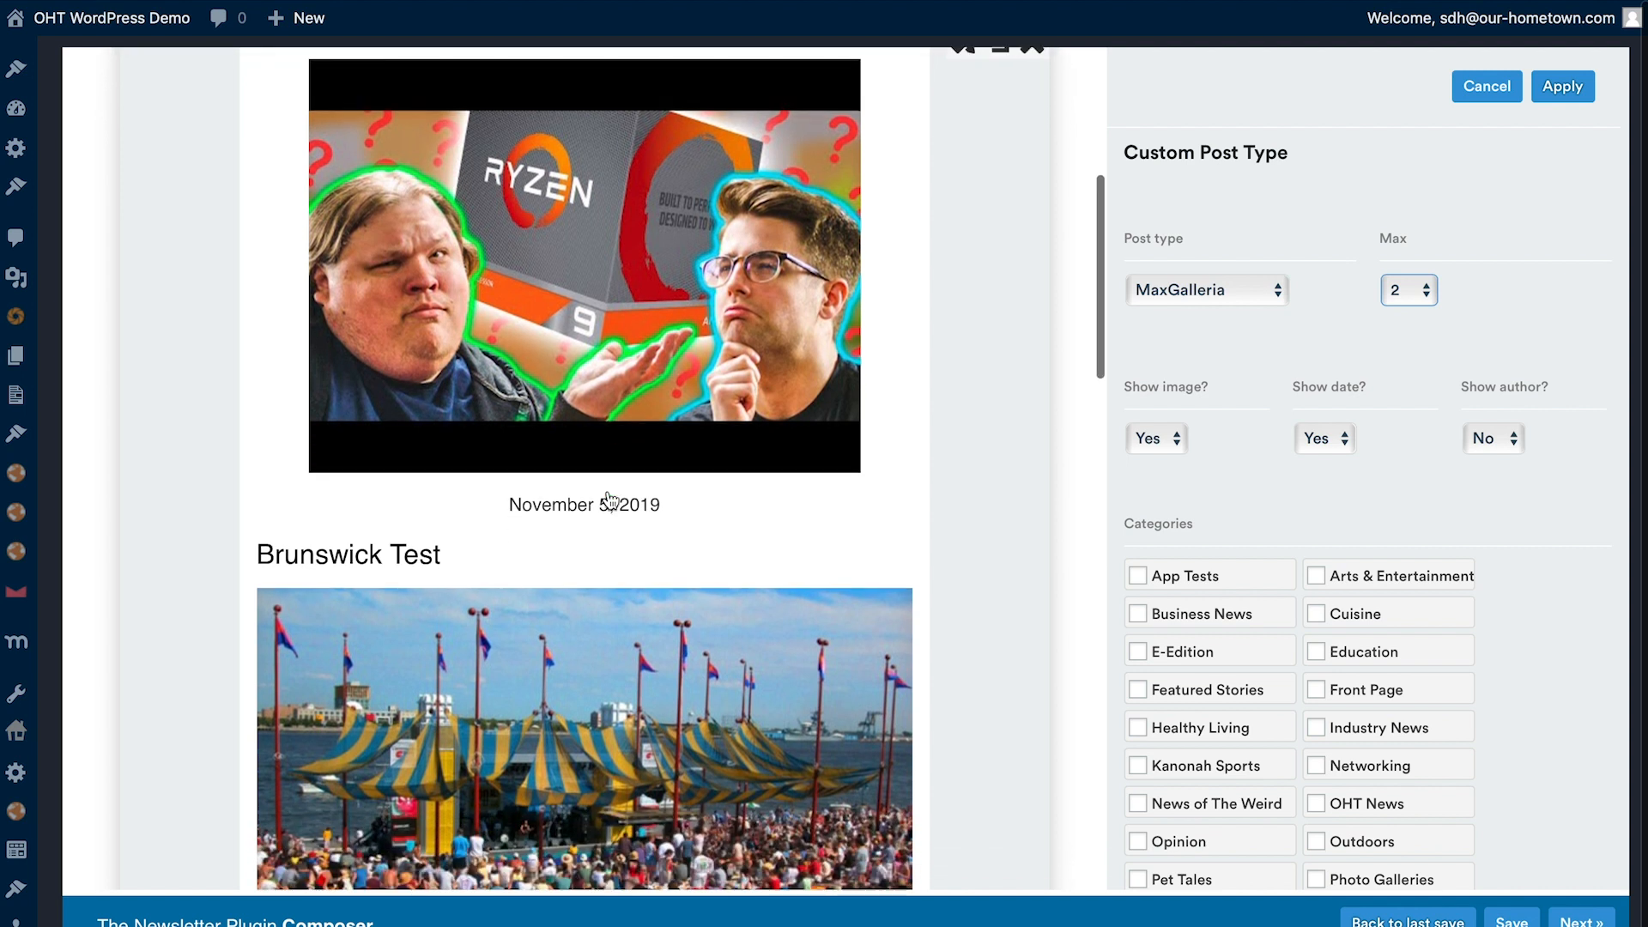
pyautogui.click(1152, 438)
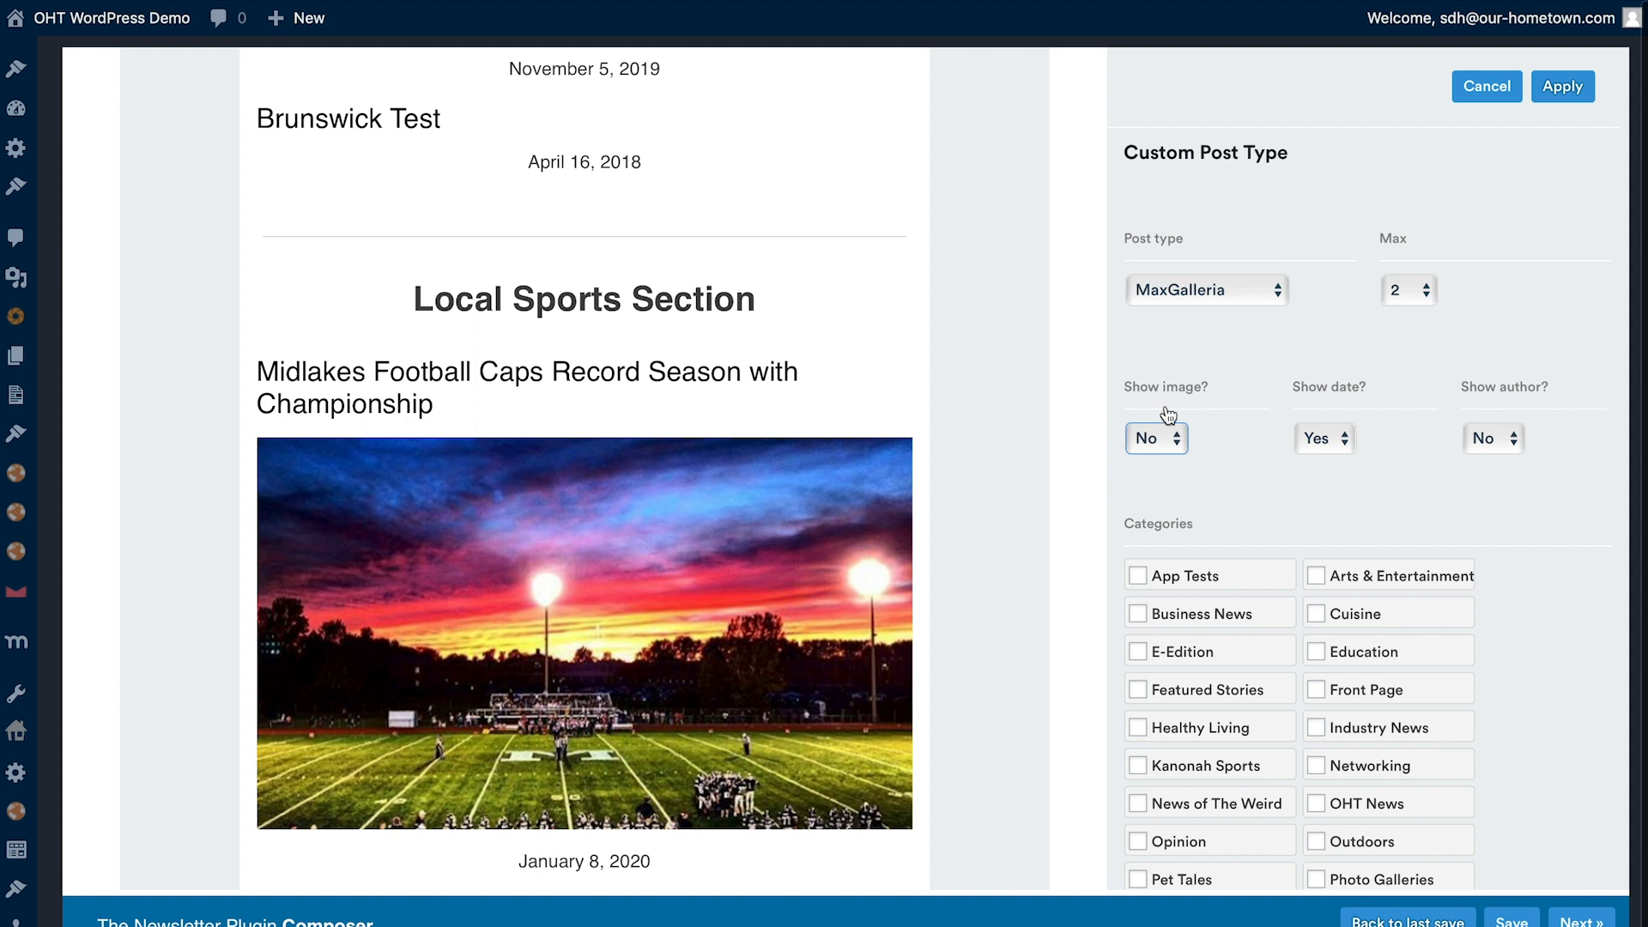
pyautogui.click(1160, 431)
pyautogui.click(1148, 464)
pyautogui.click(1305, 436)
pyautogui.click(1312, 420)
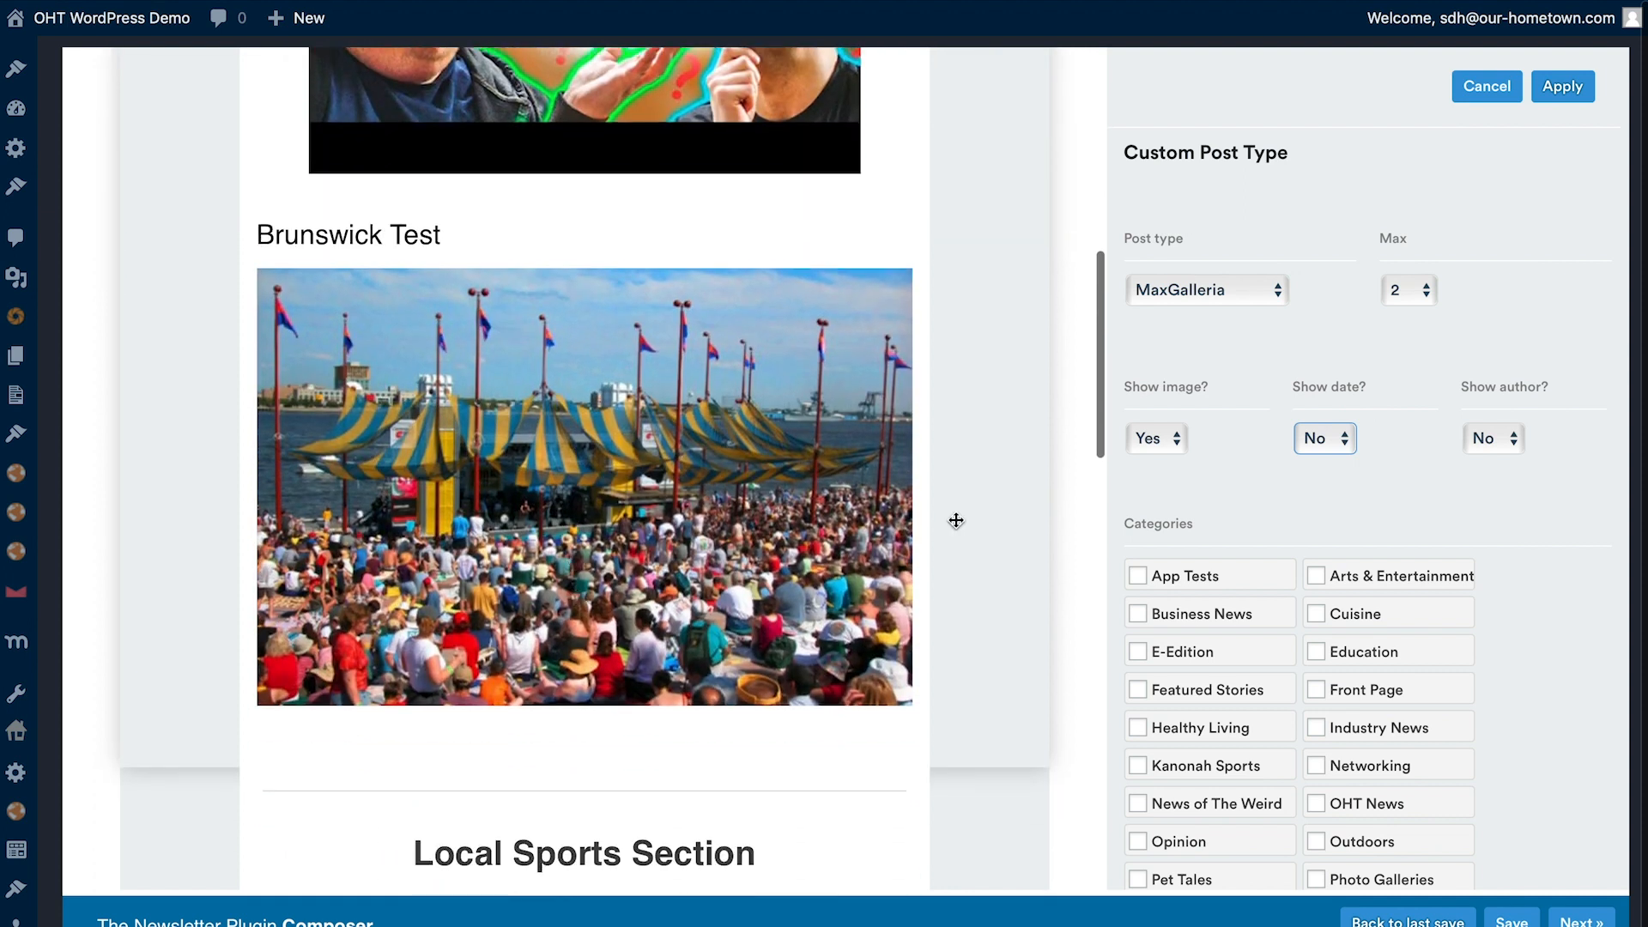
# - Keep the author hidden on the MaxGalleria posts and apply the block's settings
pyautogui.click(1480, 437)
pyautogui.click(1470, 439)
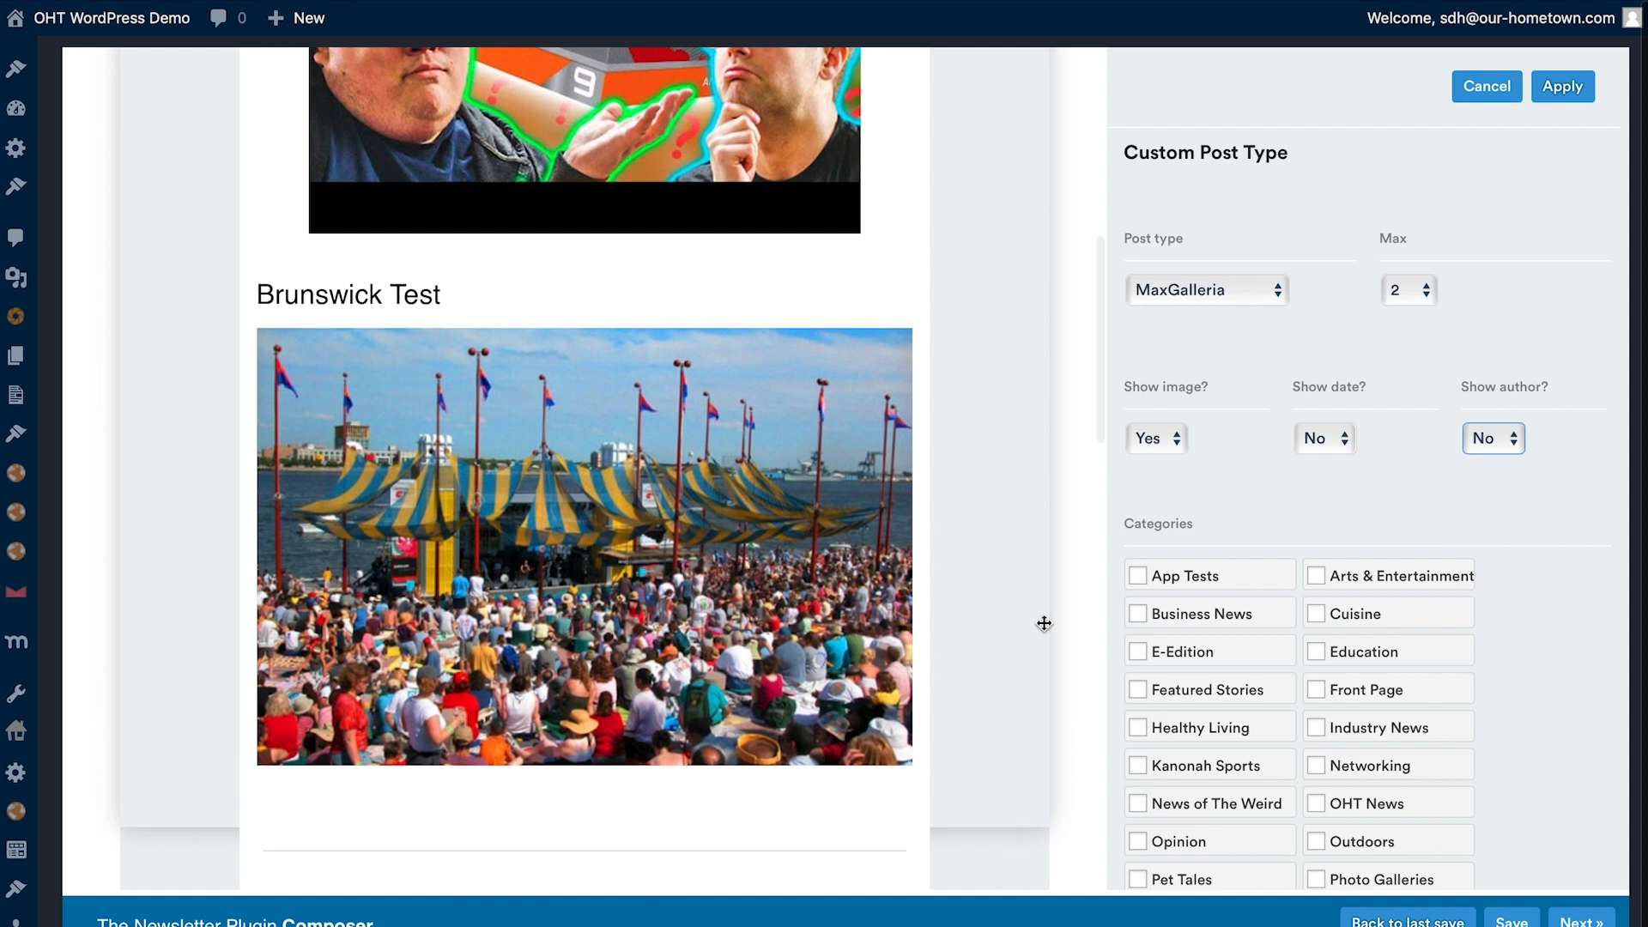
pyautogui.scroll(-7, 1210, 493)
pyautogui.scroll(-1, 1254, 615)
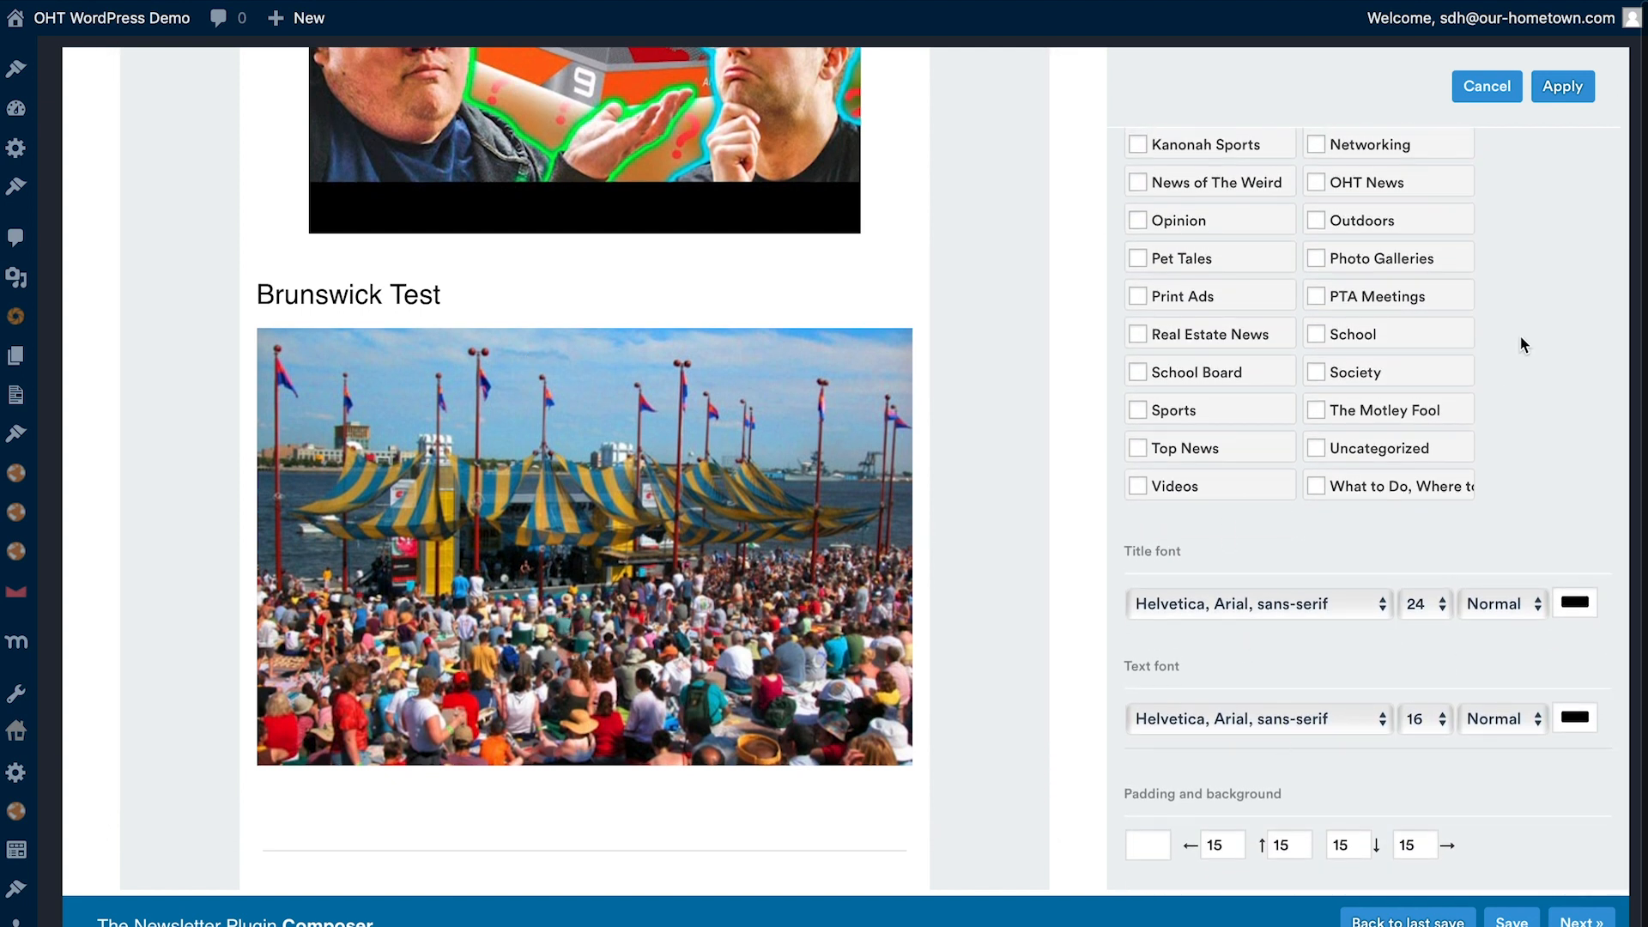
pyautogui.click(1549, 101)
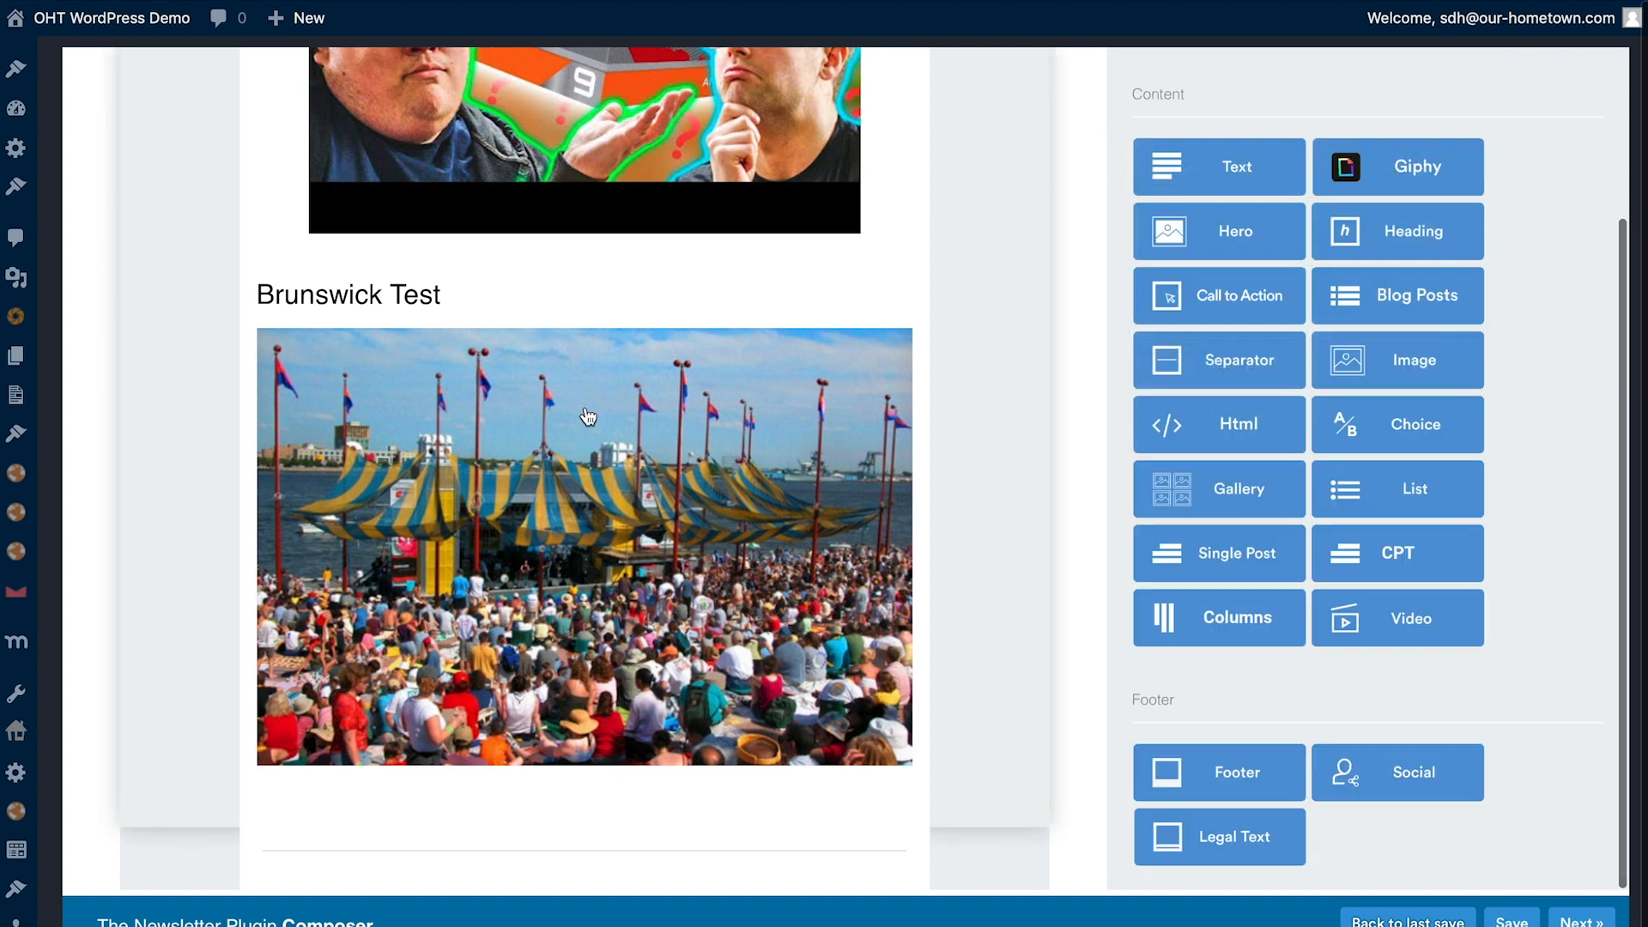
# - Insert a bold heading reading "From Events You May Have Missed" between the first separator and the gallery posts, and apply it
pyautogui.moveTo(1382, 241); pyautogui.dragTo(645, 362)
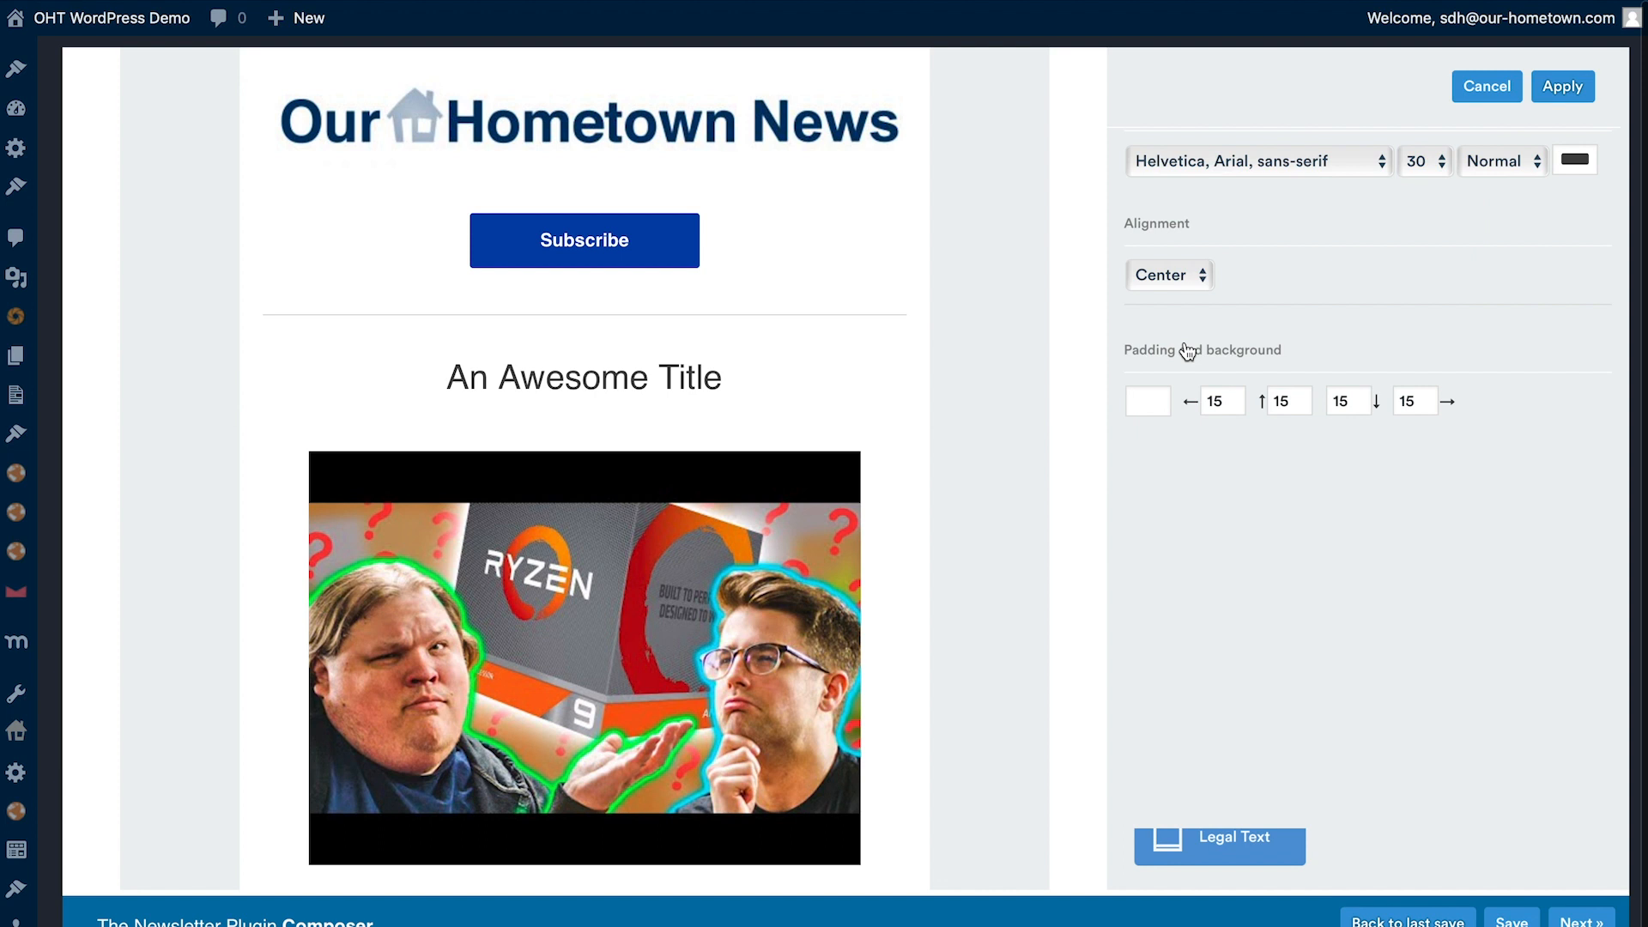
pyautogui.scroll(3, 1320, 330)
pyautogui.tripleClick(1269, 258)
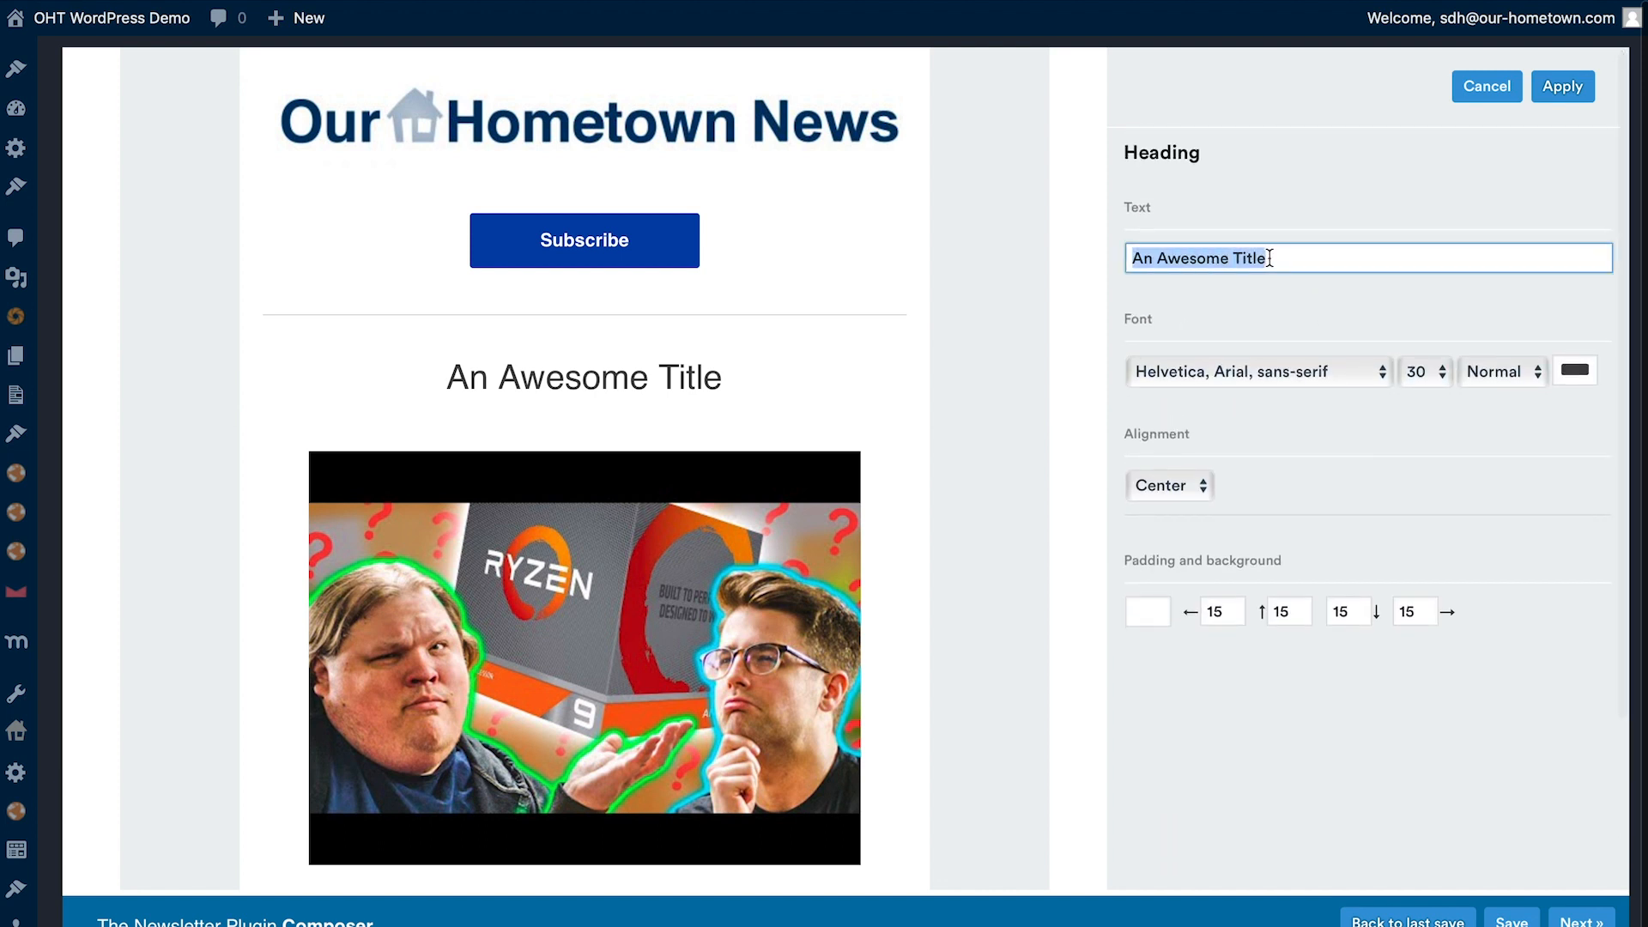
pyautogui.press('BackSpace')
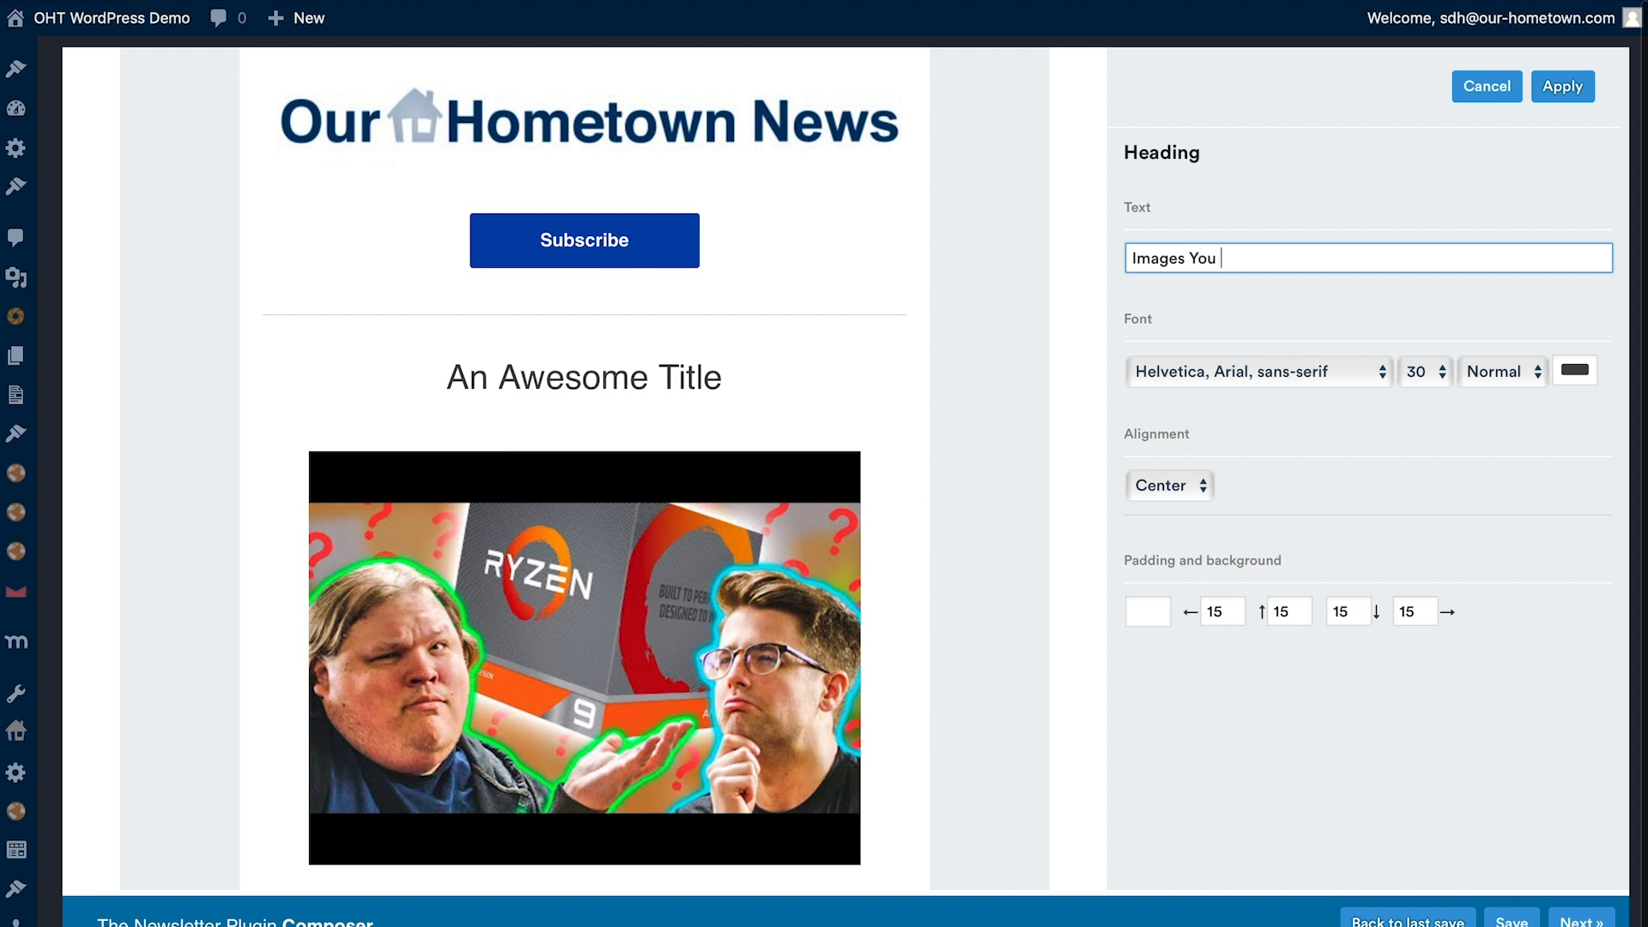
pyautogui.write('Images You Ma')
pyautogui.hotkey('ctrl', 'a')
pyautogui.write('Fr')
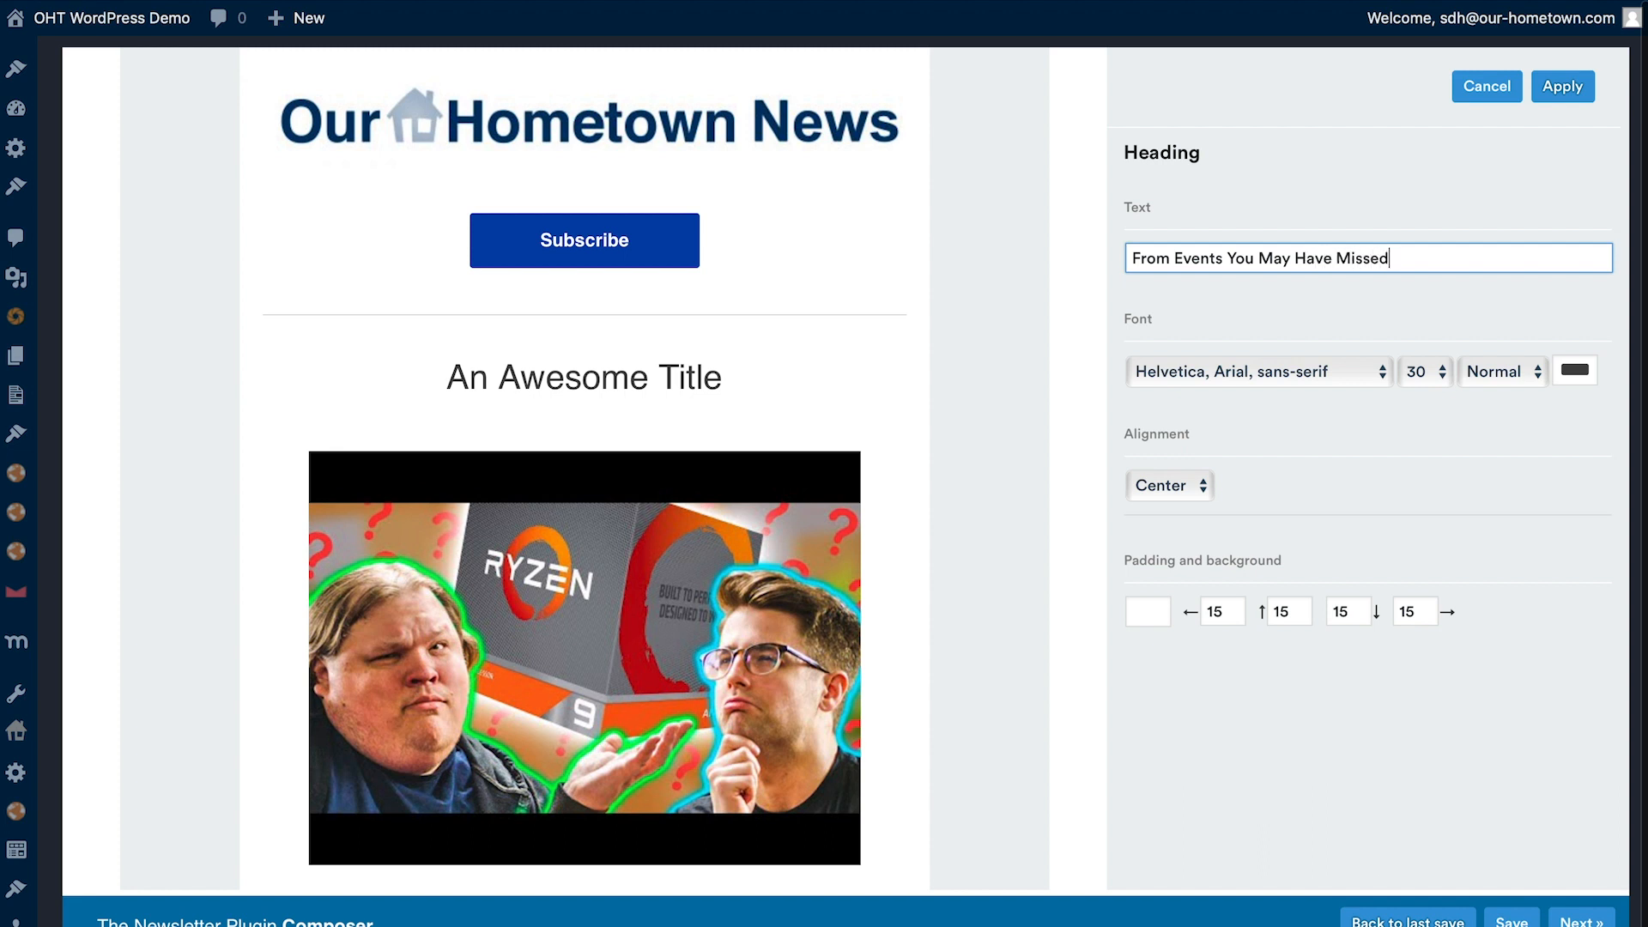
pyautogui.click(1512, 374)
pyautogui.click(1502, 400)
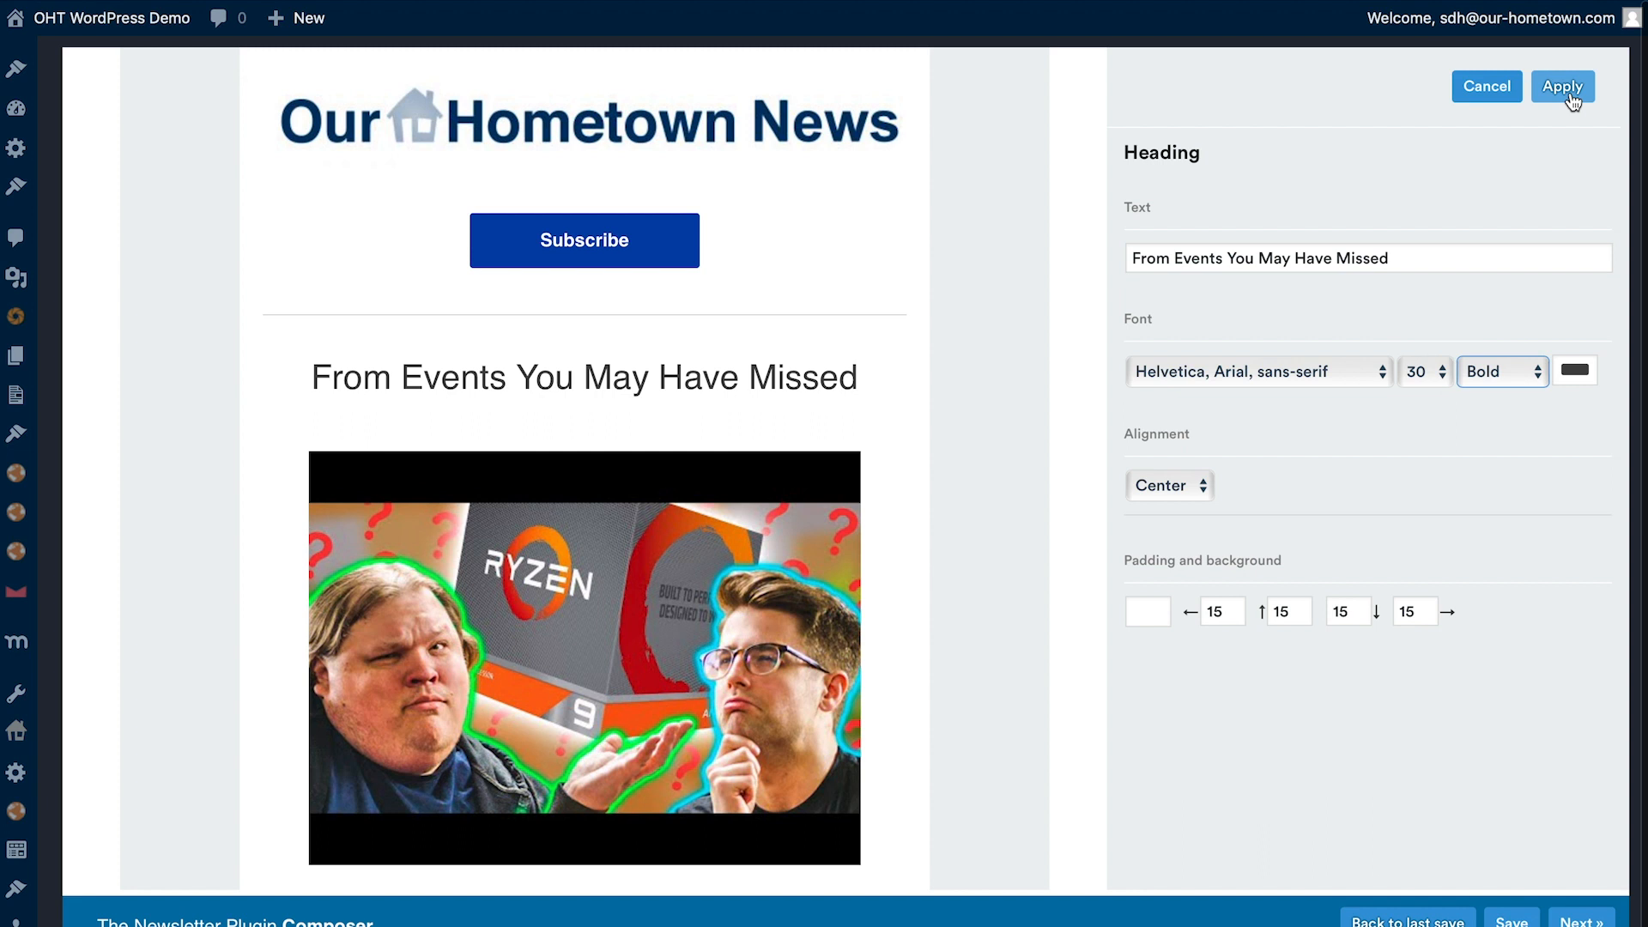
pyautogui.click(1570, 85)
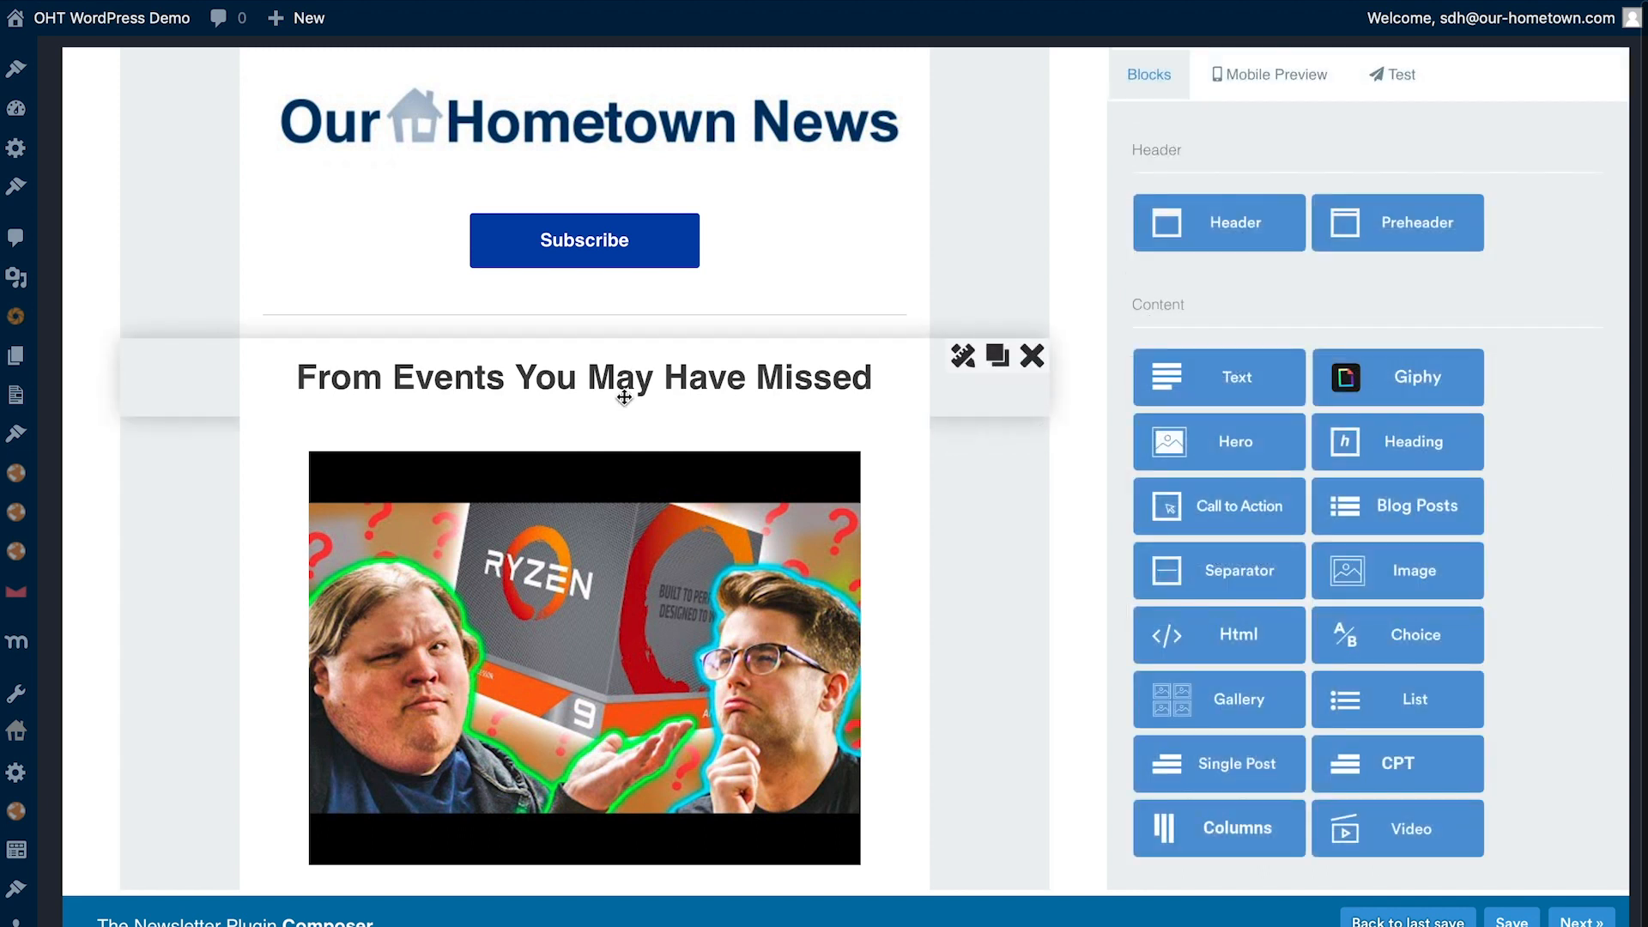
# - Insert a separator between the networking article and the subscription links in the footer
pyautogui.scroll(3, 621, 402)
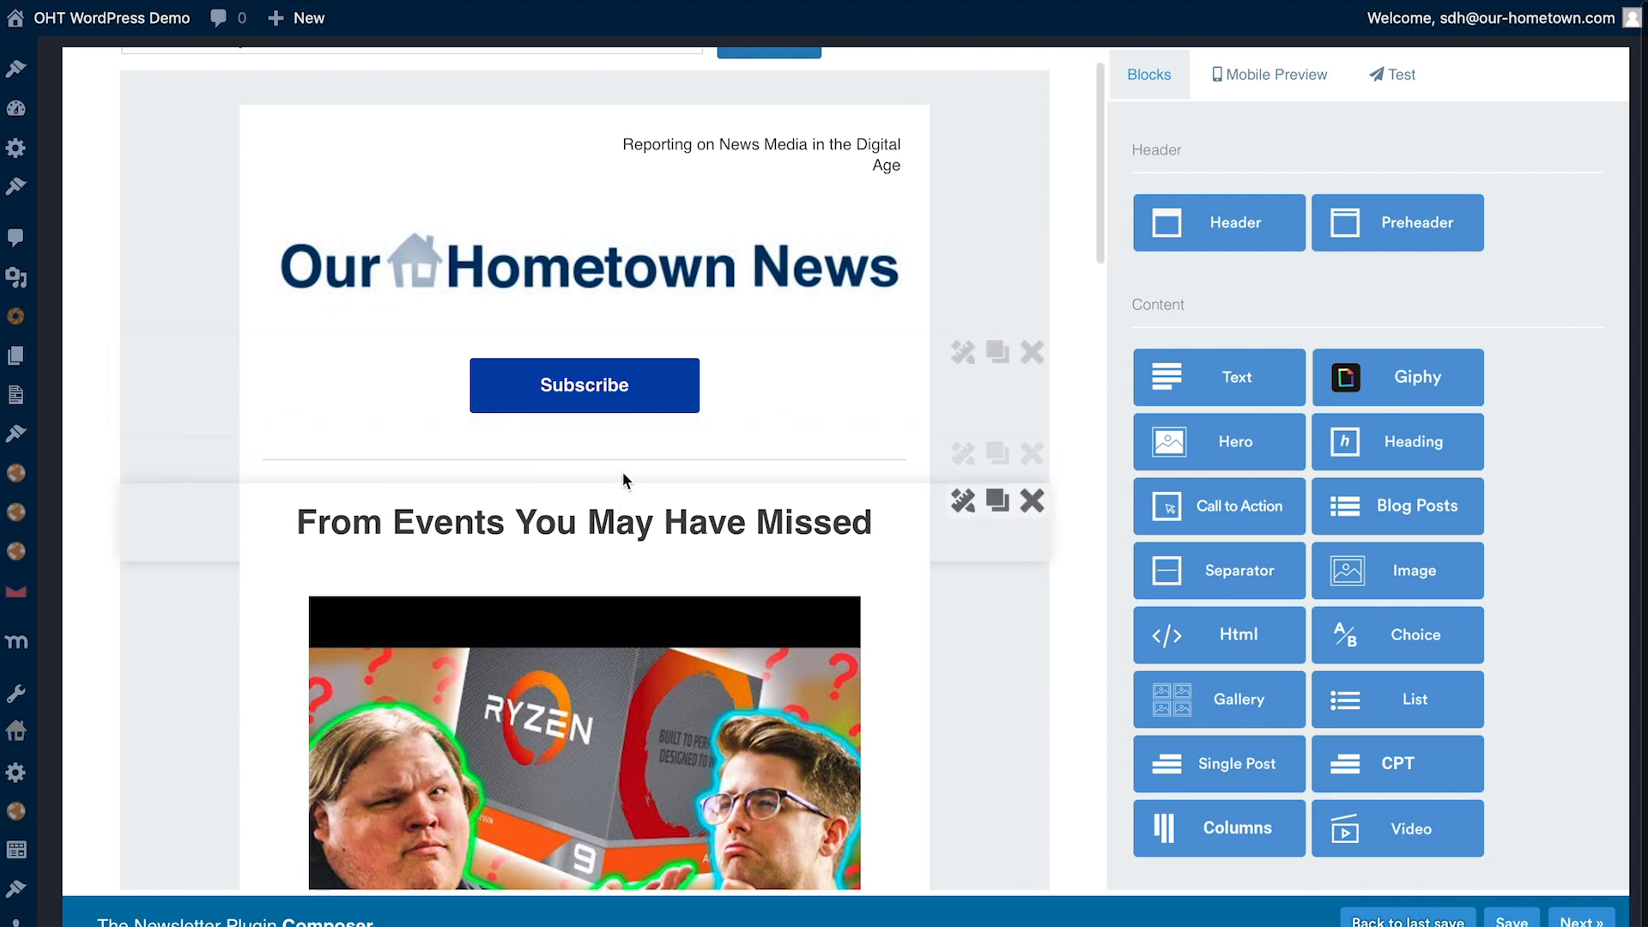
pyautogui.scroll(-15, 622, 403)
pyautogui.scroll(-10, 616, 460)
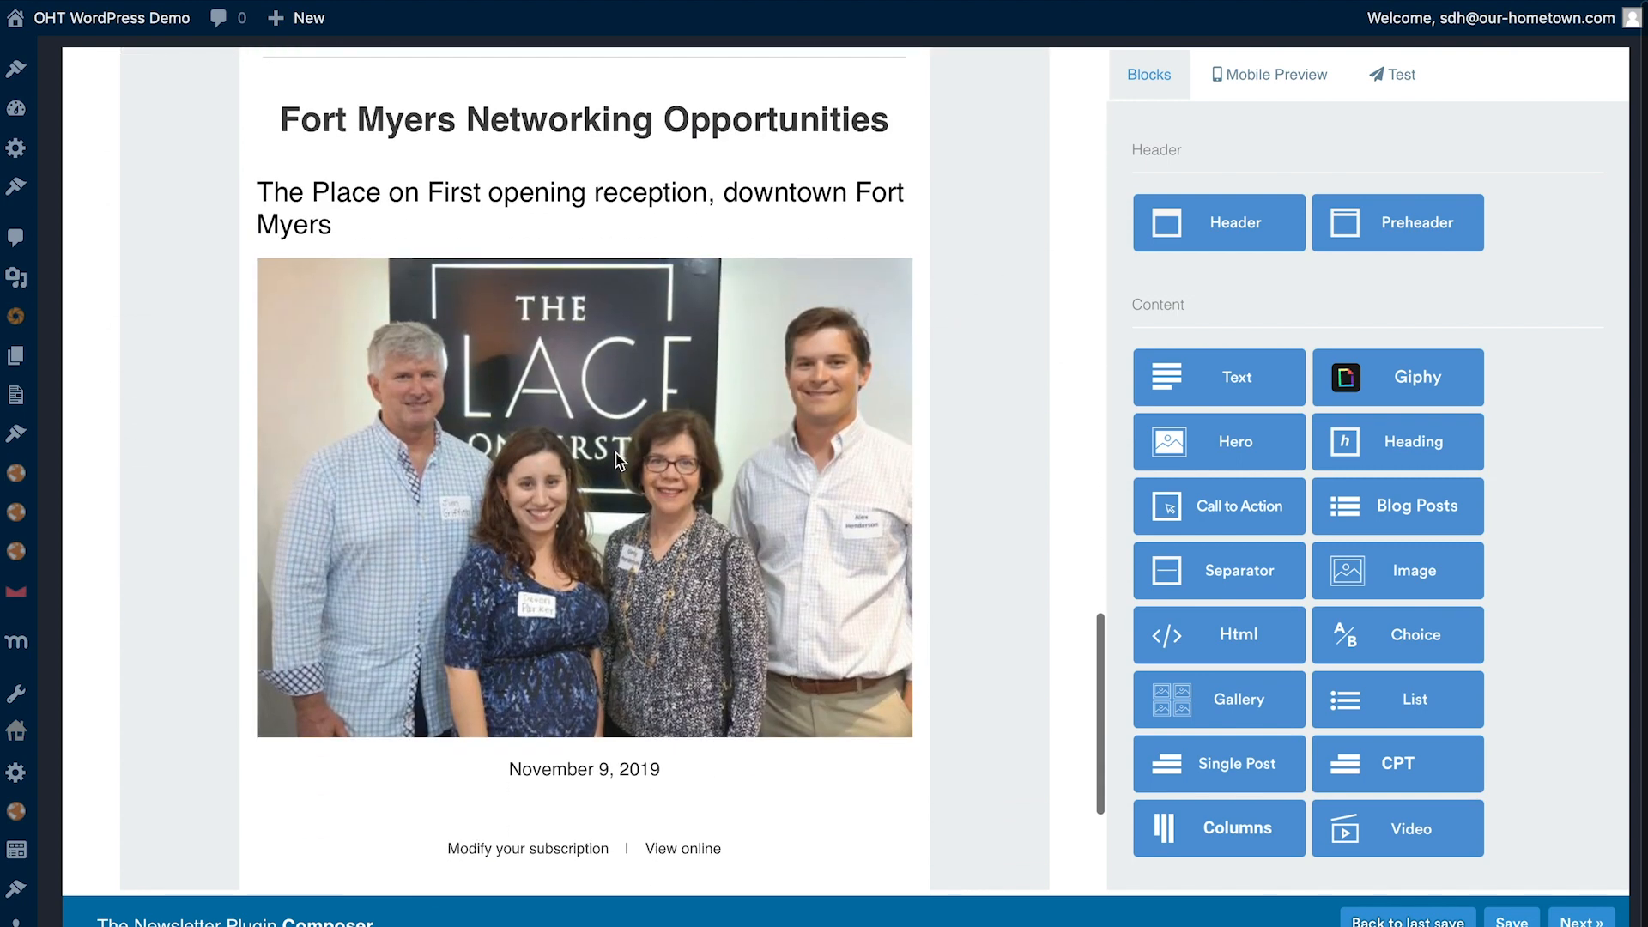
pyautogui.moveTo(1218, 563); pyautogui.dragTo(672, 543)
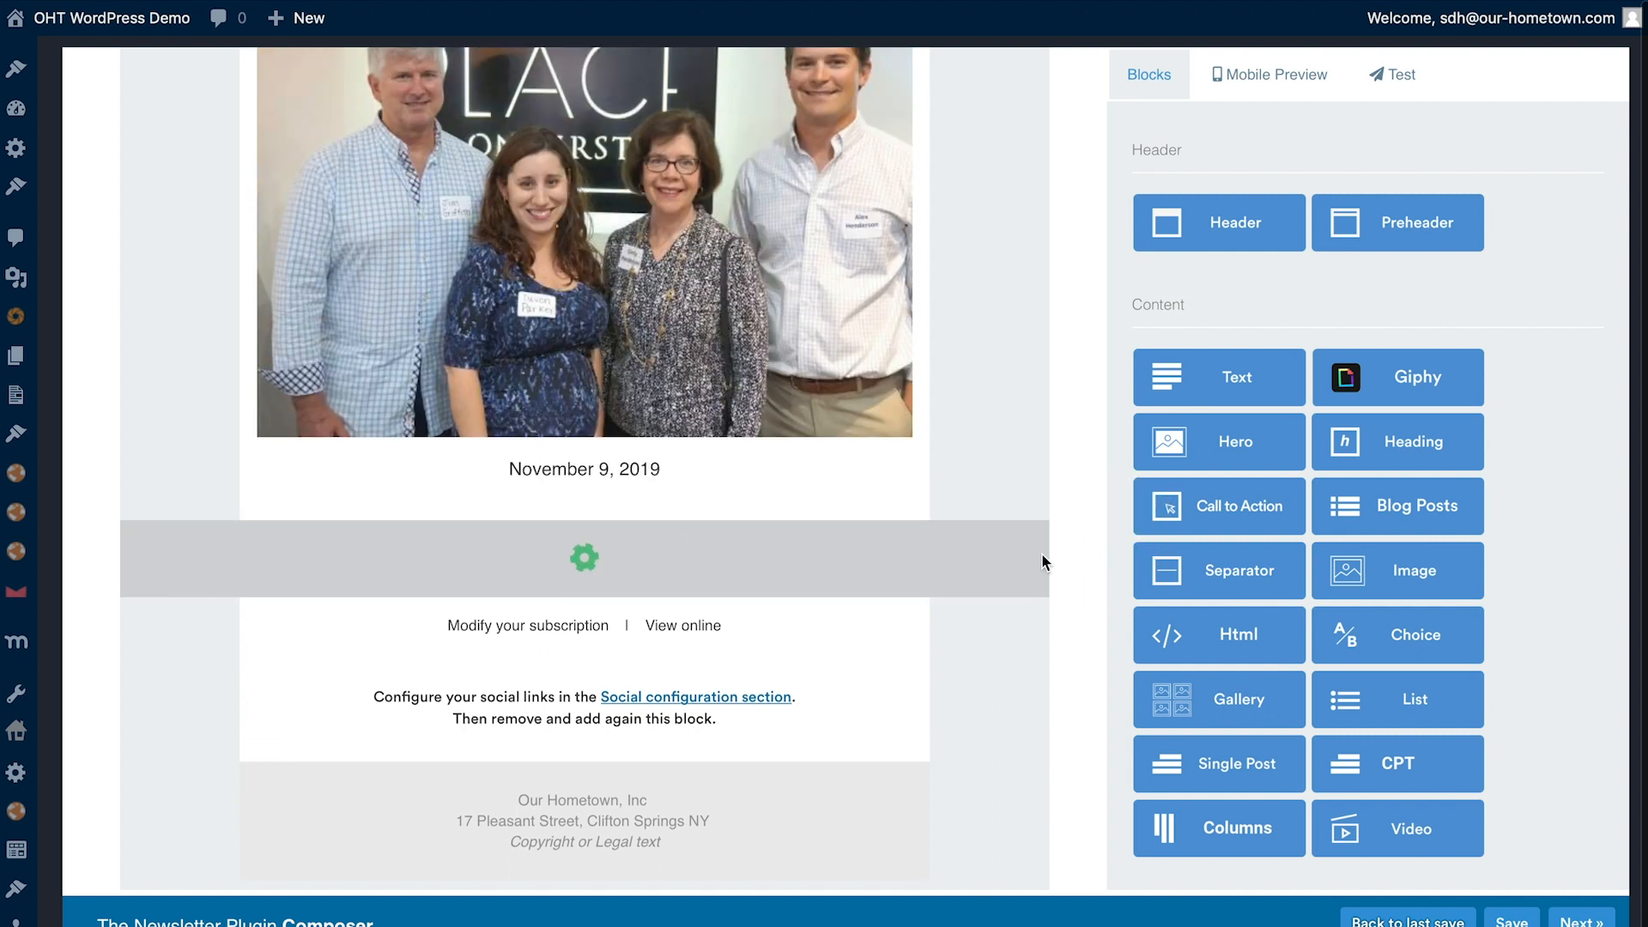
# - Insert a CPT block below the newest separator and set its post type to Events
pyautogui.moveTo(1435, 768); pyautogui.dragTo(704, 601)
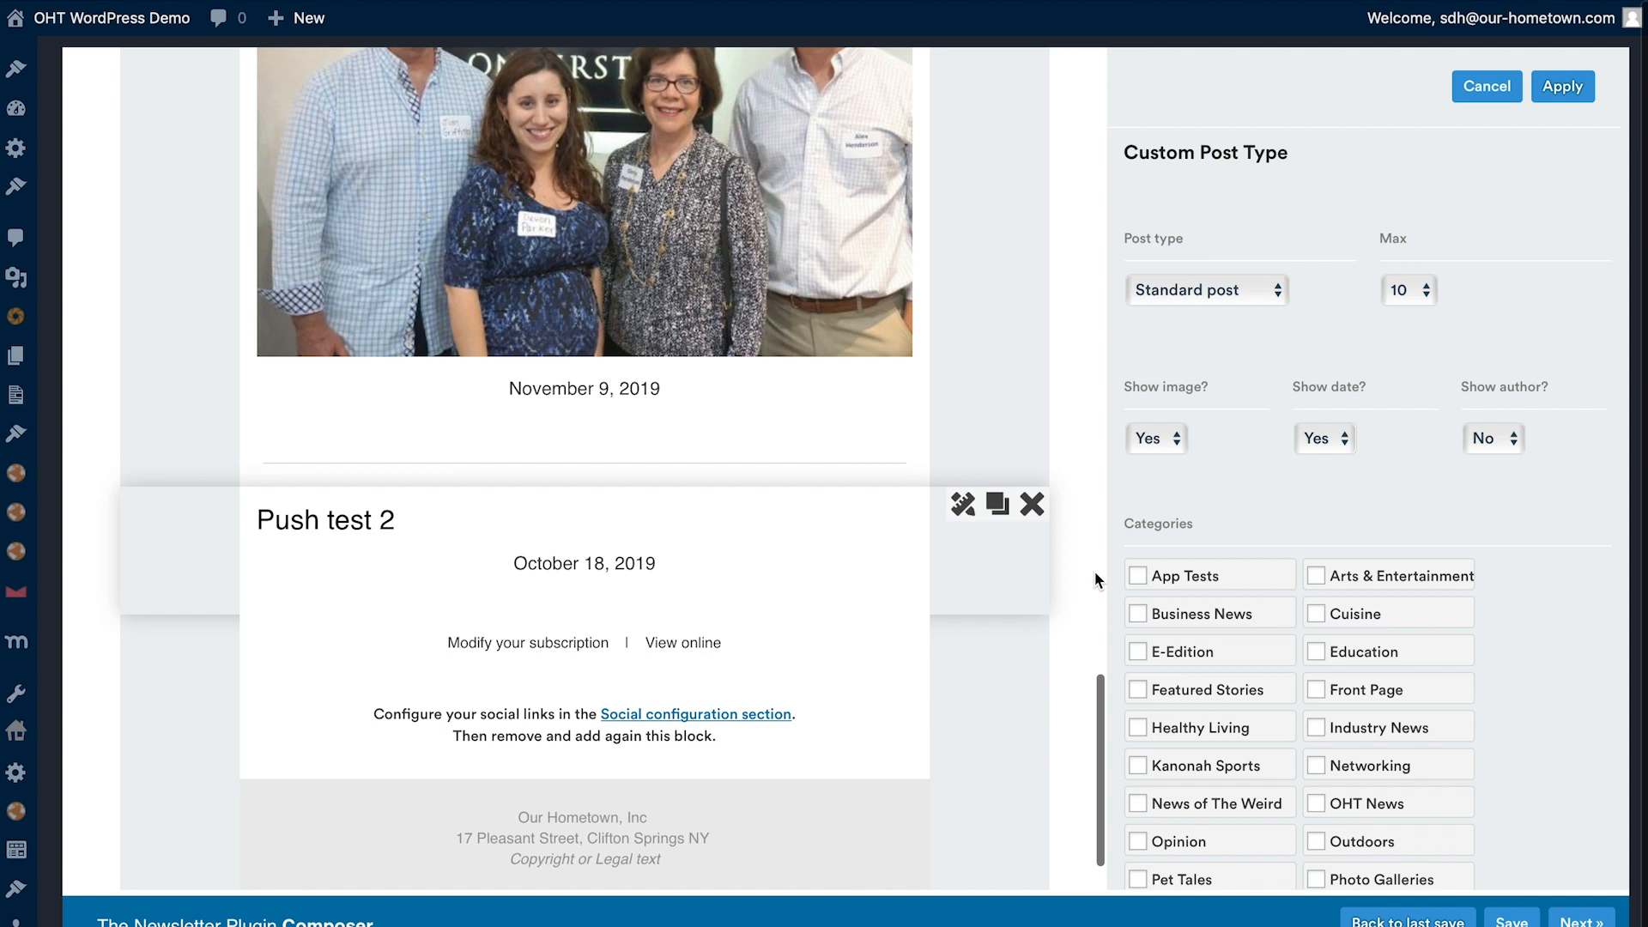
pyautogui.click(1196, 300)
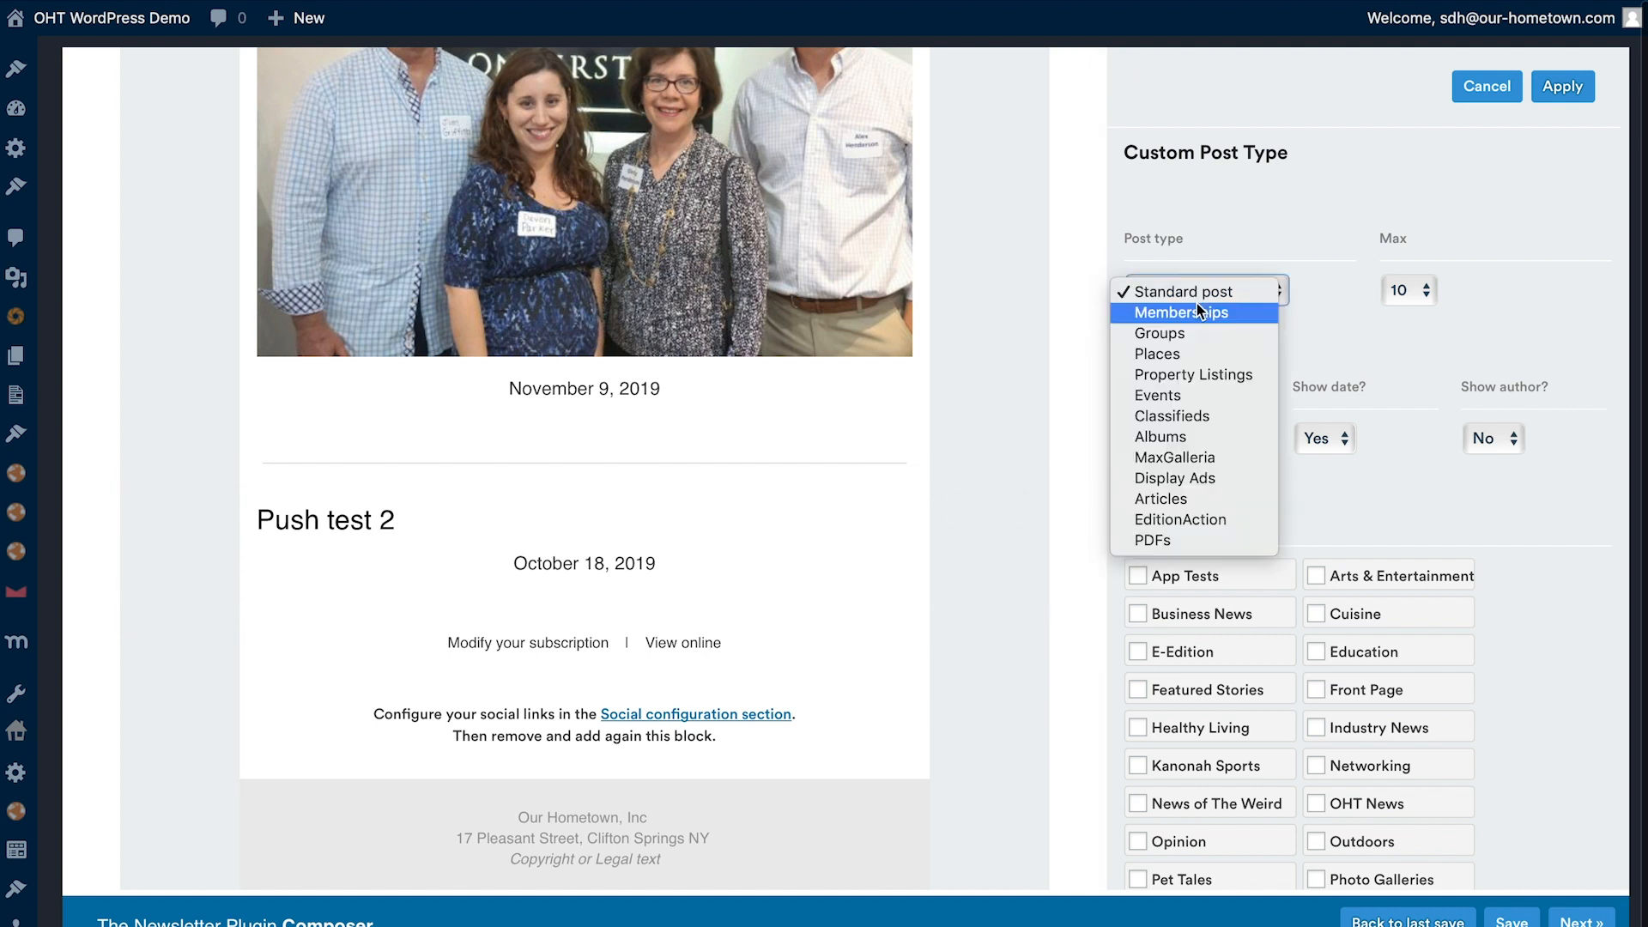
pyautogui.click(1178, 400)
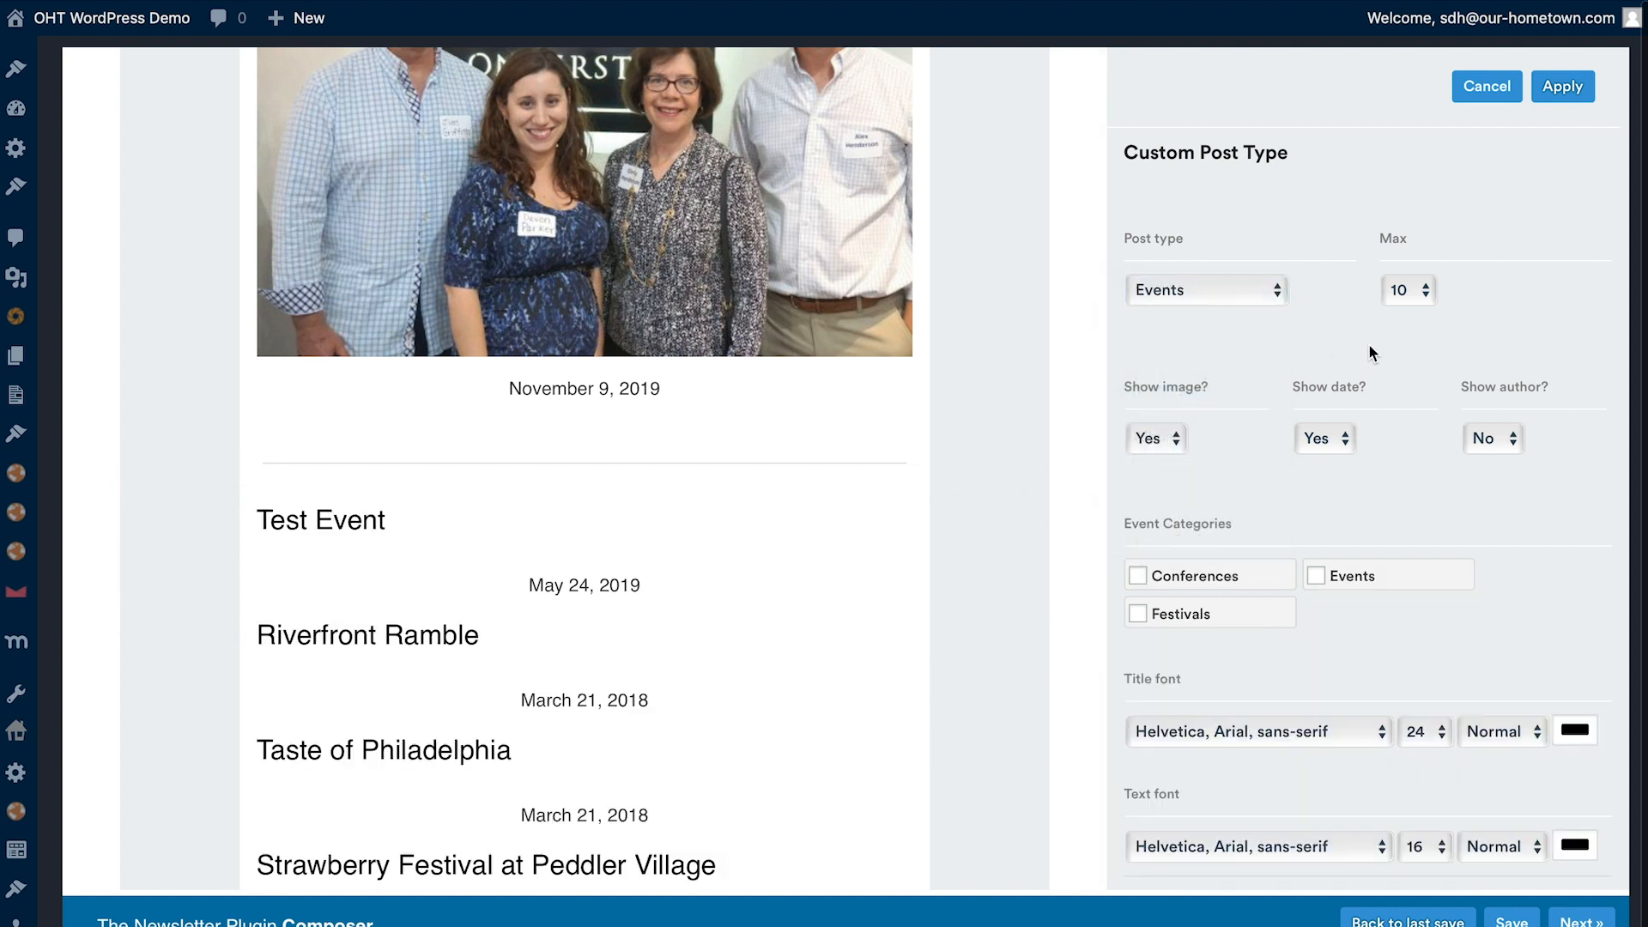
pyautogui.scroll(-1, 513, 606)
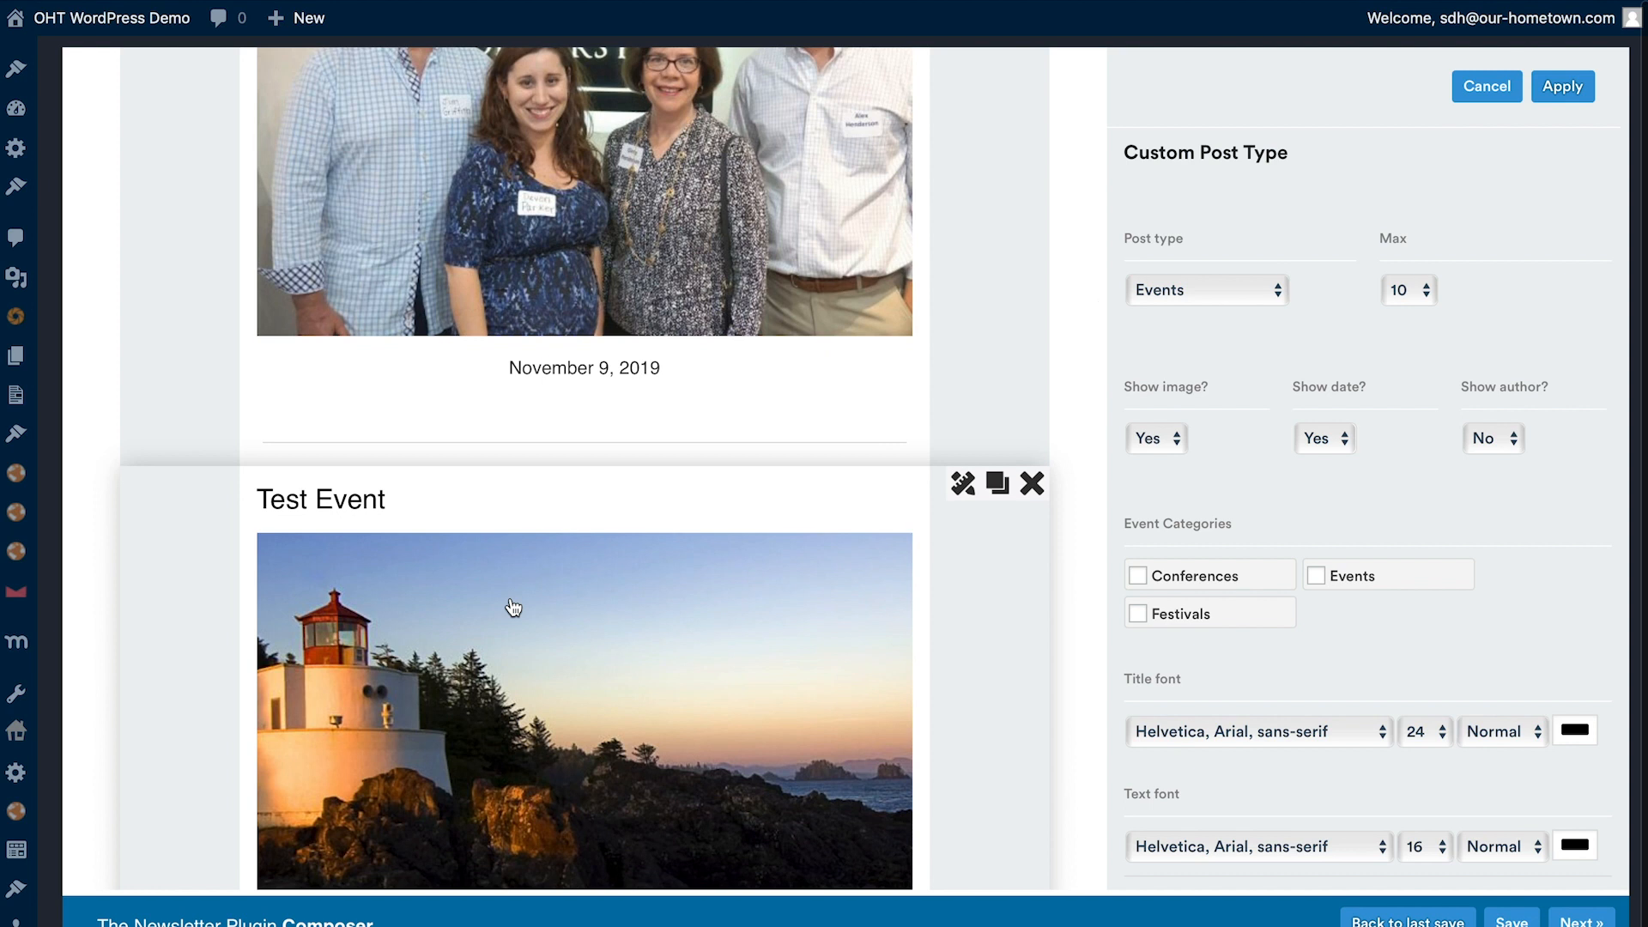
# - Limit the Events block to a maximum of 3 posts and apply the setting
pyautogui.scroll(-3, 513, 606)
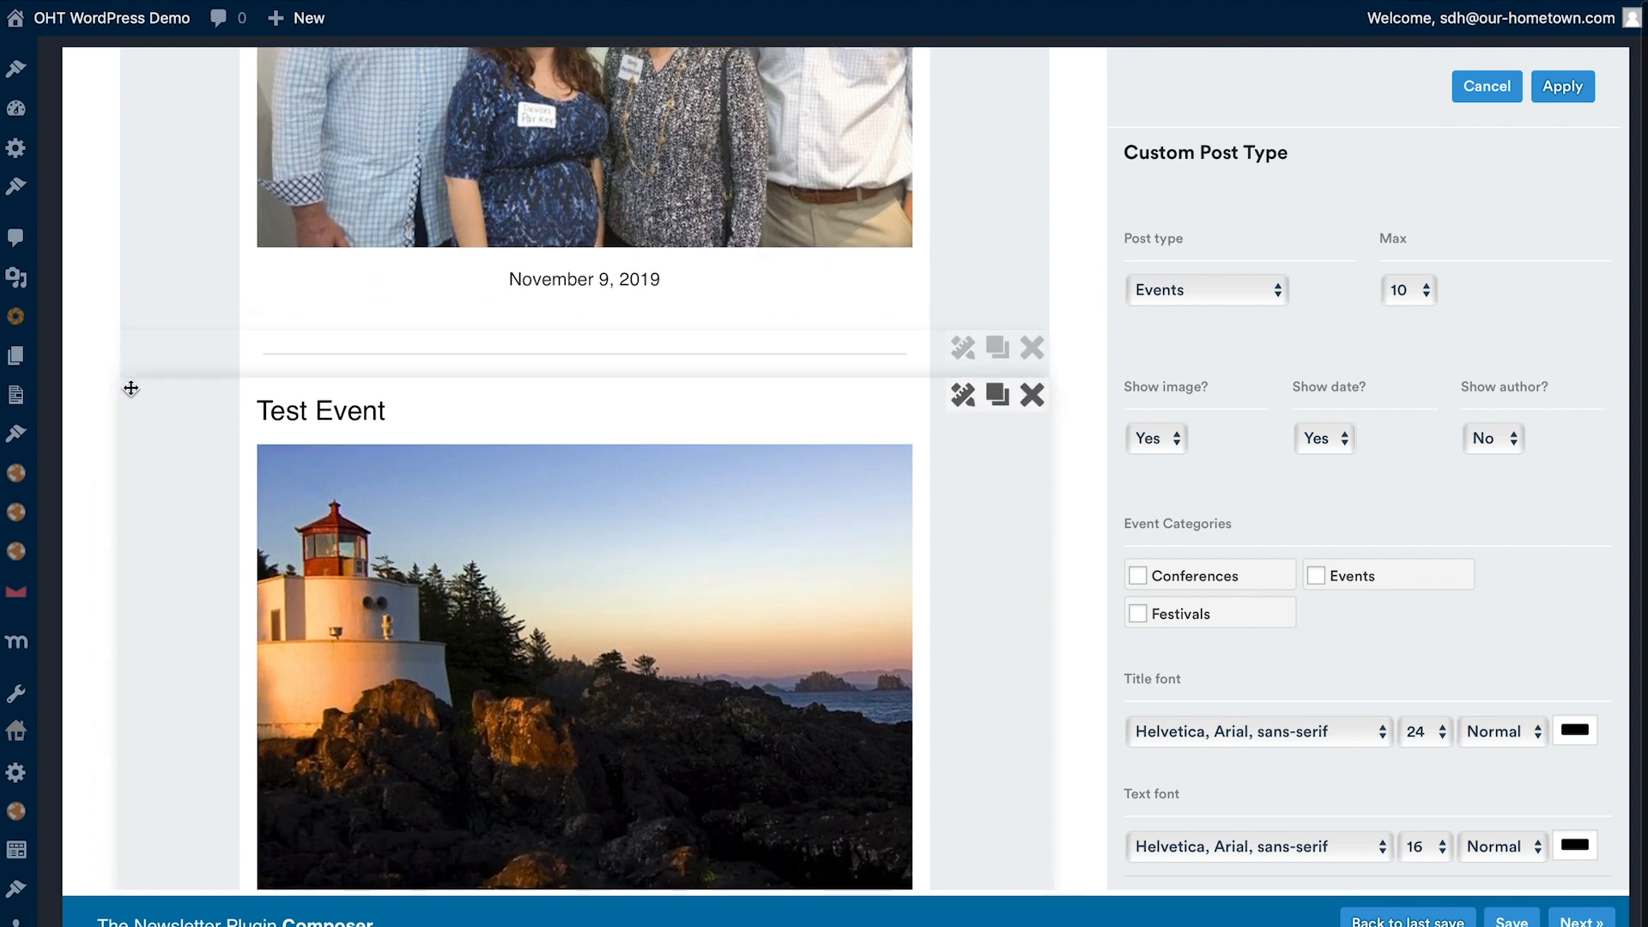
pyautogui.scroll(-4, 149, 463)
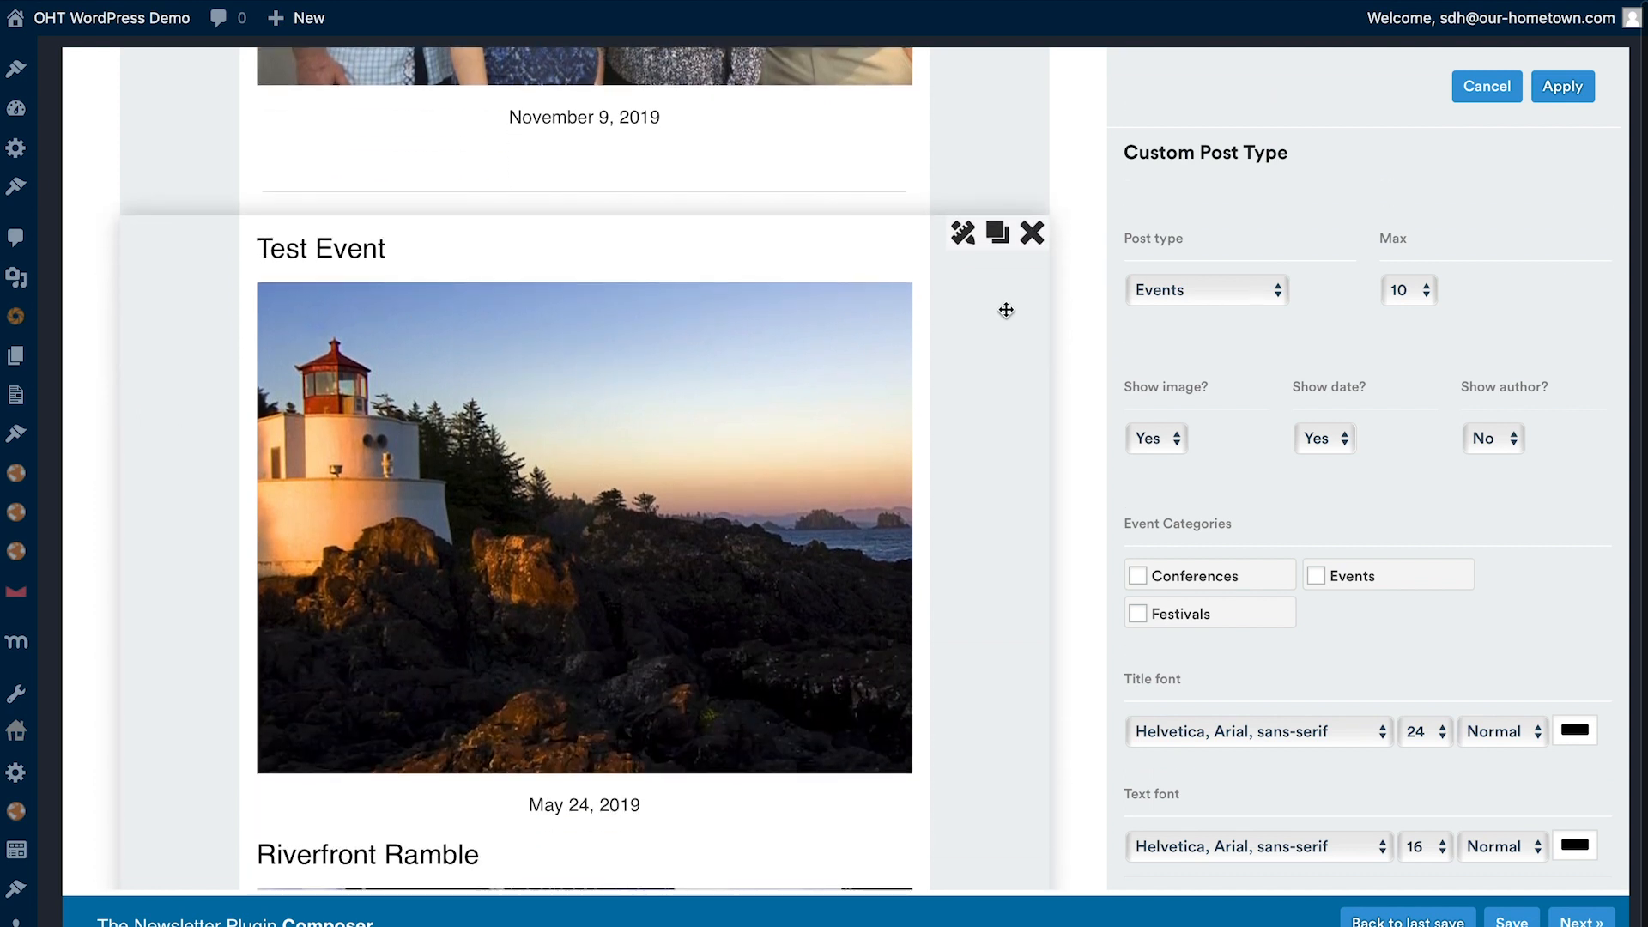
pyautogui.click(1216, 296)
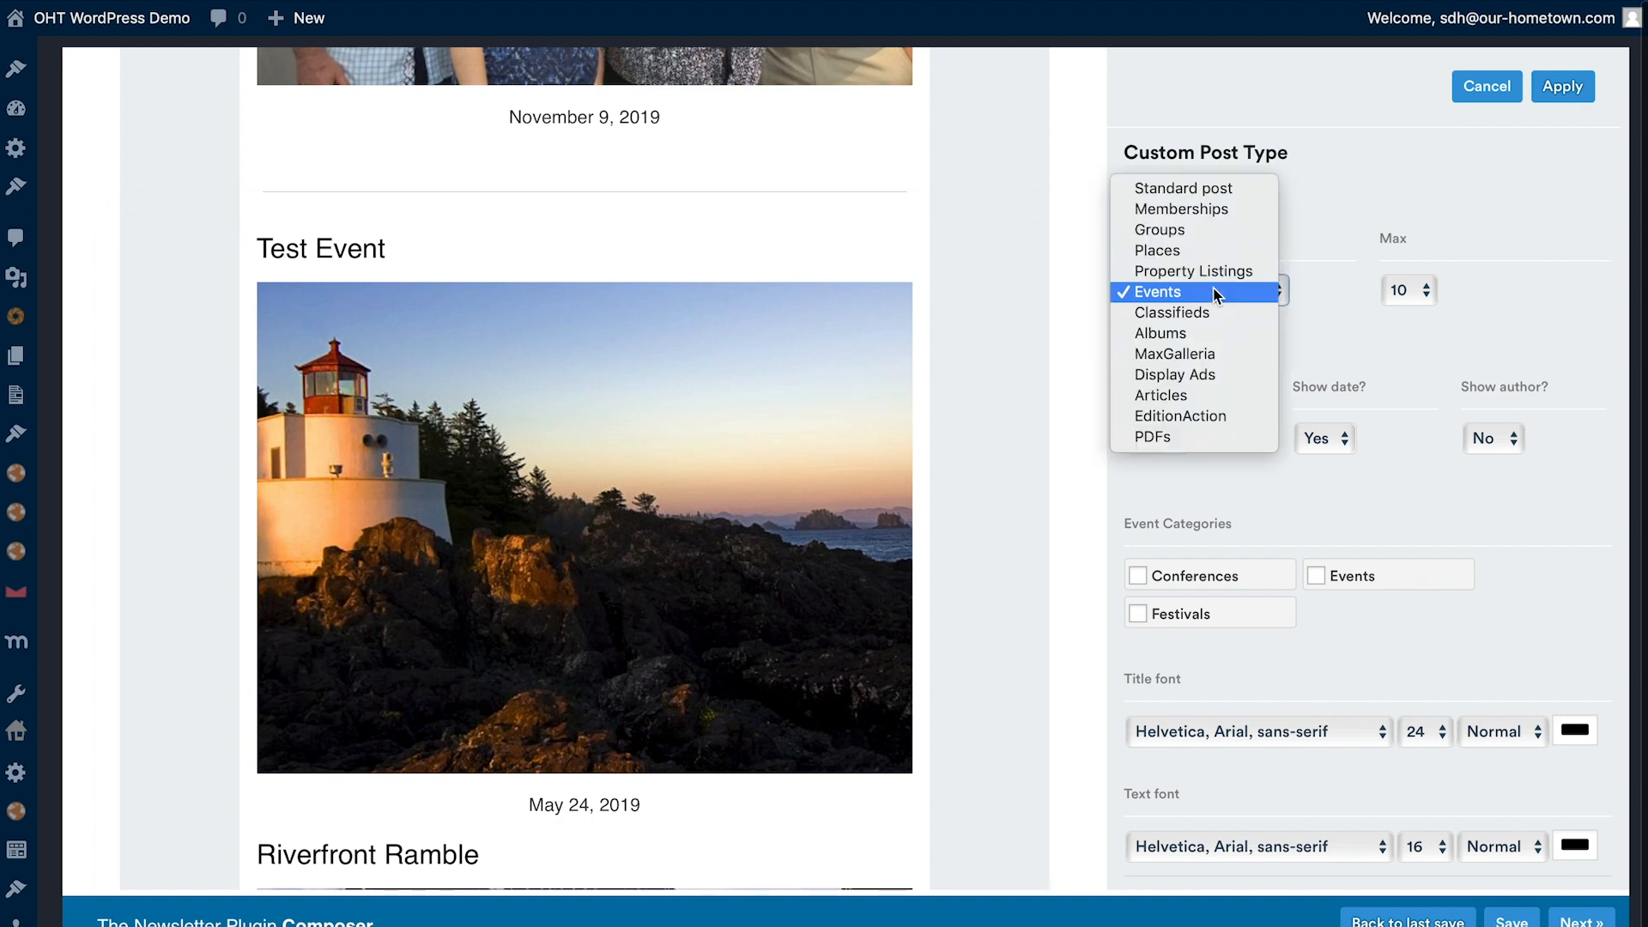
pyautogui.click(1210, 294)
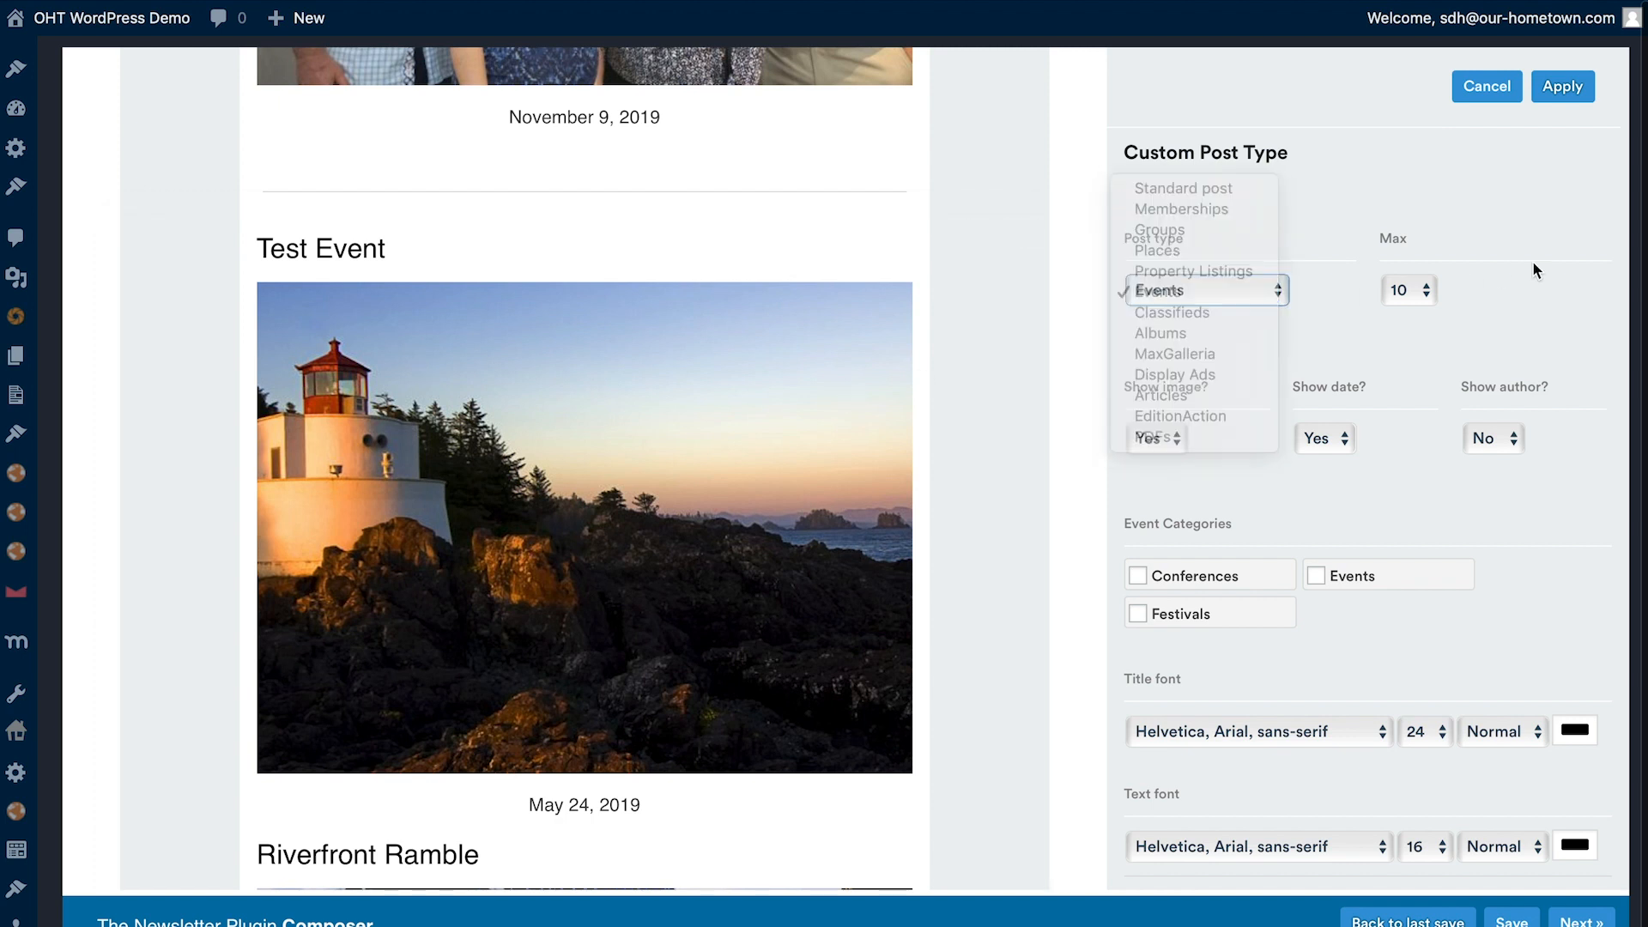
pyautogui.click(1416, 295)
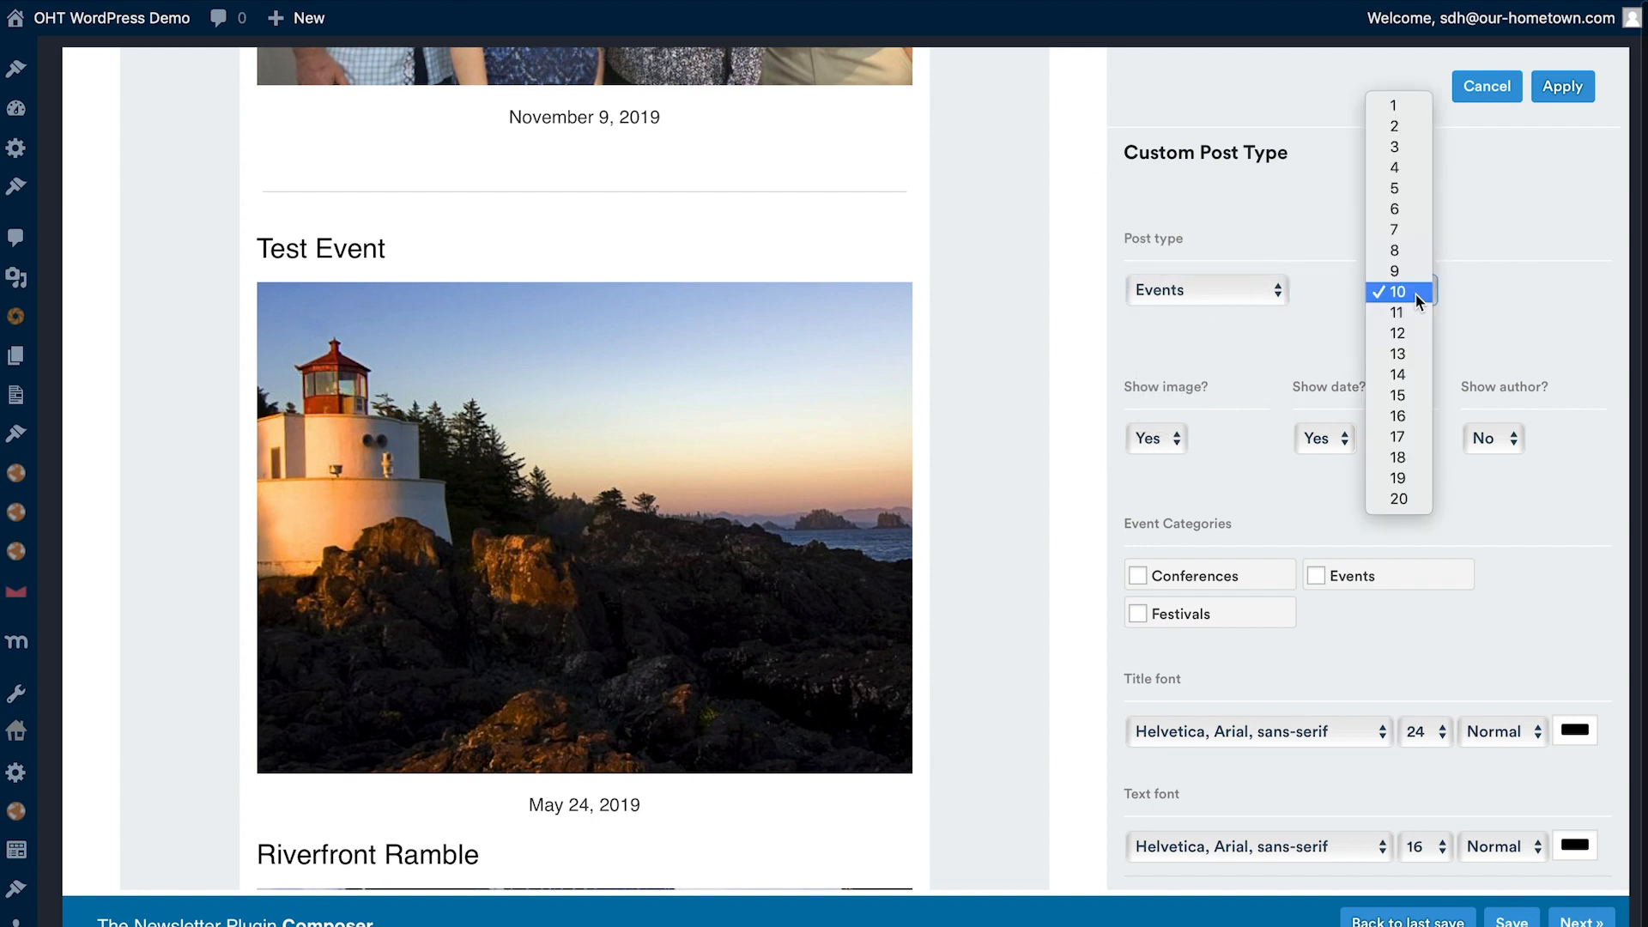
pyautogui.click(1399, 149)
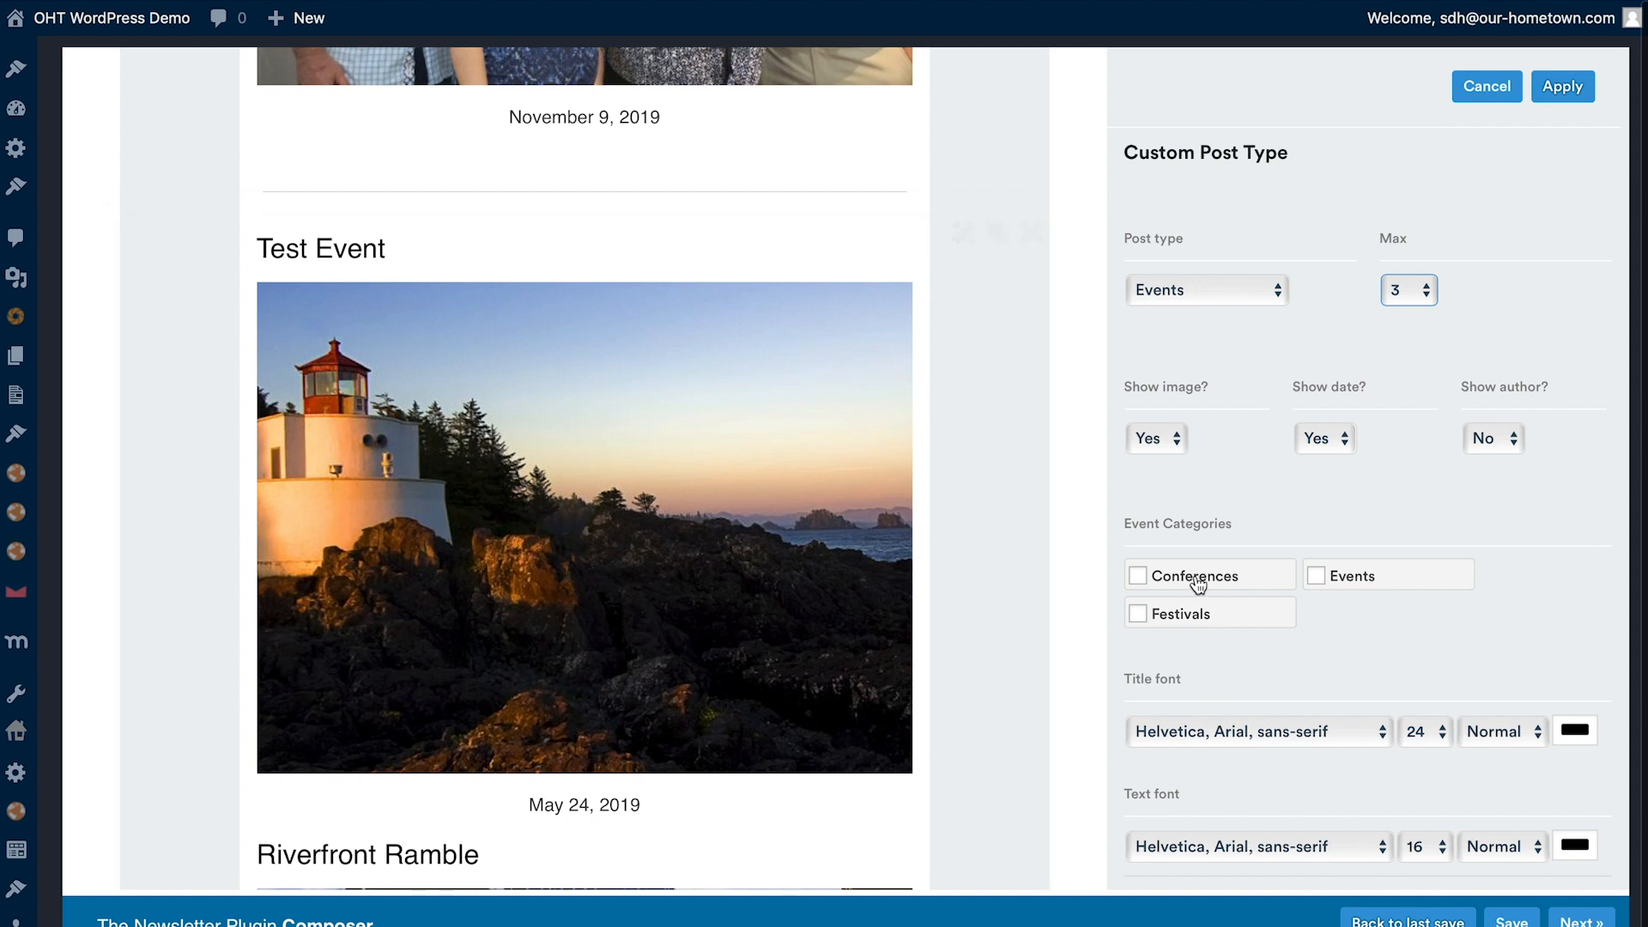
pyautogui.scroll(-15, 685, 447)
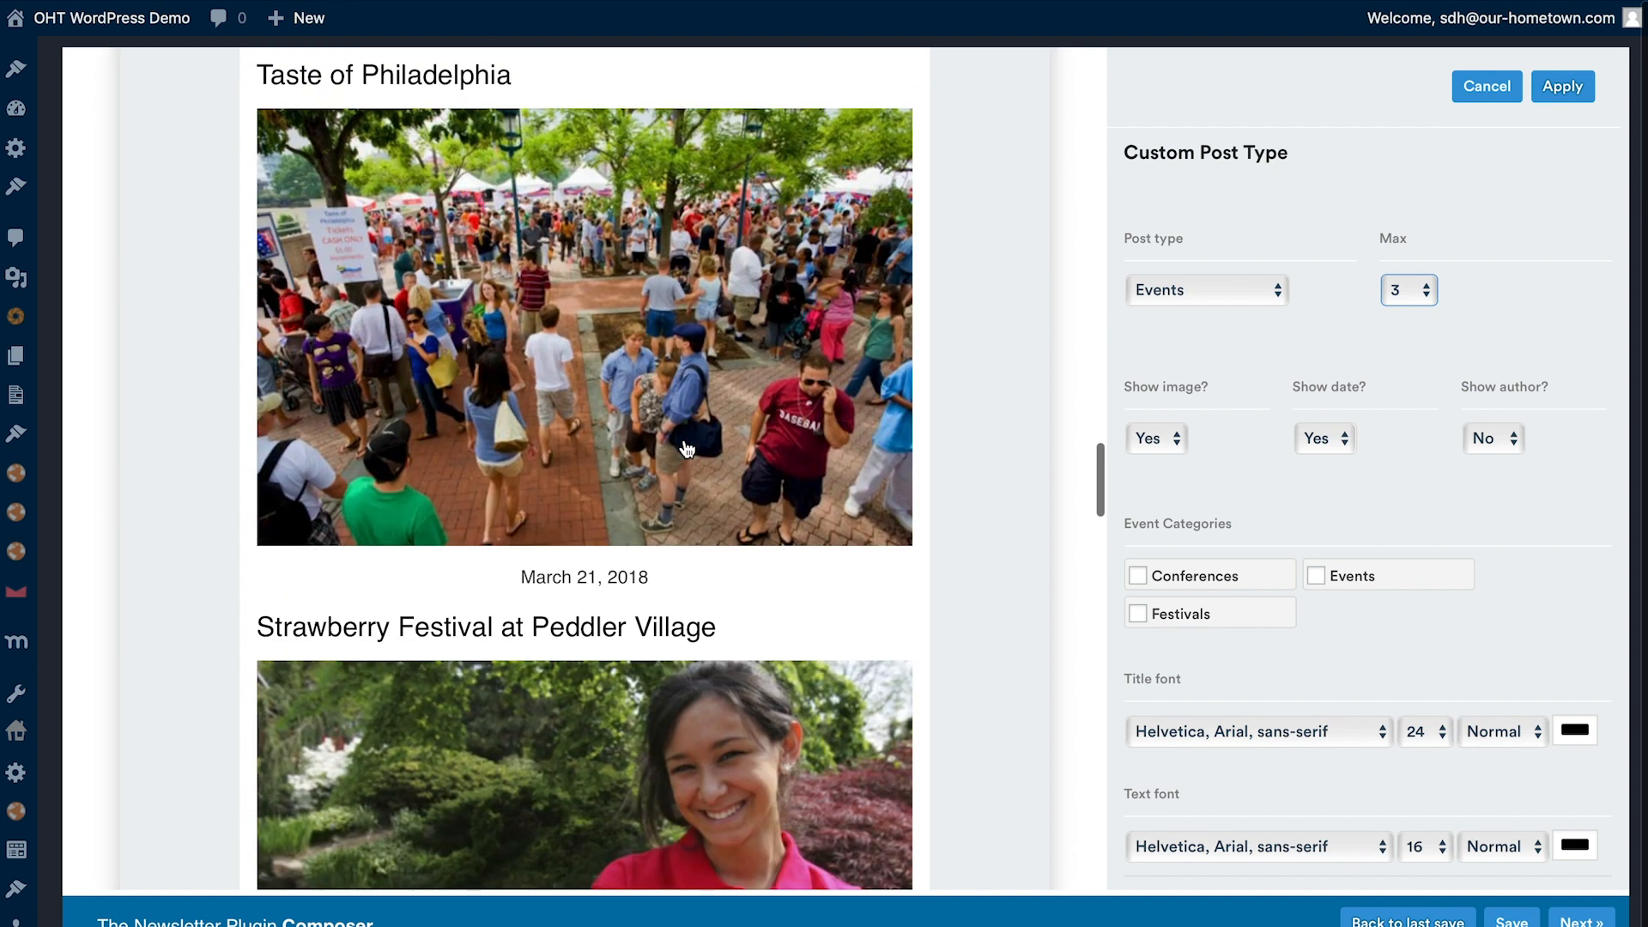
pyautogui.scroll(3, 686, 447)
pyautogui.click(1564, 86)
# - Reopen the Events block's settings, tick the Conferences, Events and Festivals categories, keep the date shown, and apply
pyautogui.scroll(-4, 614, 564)
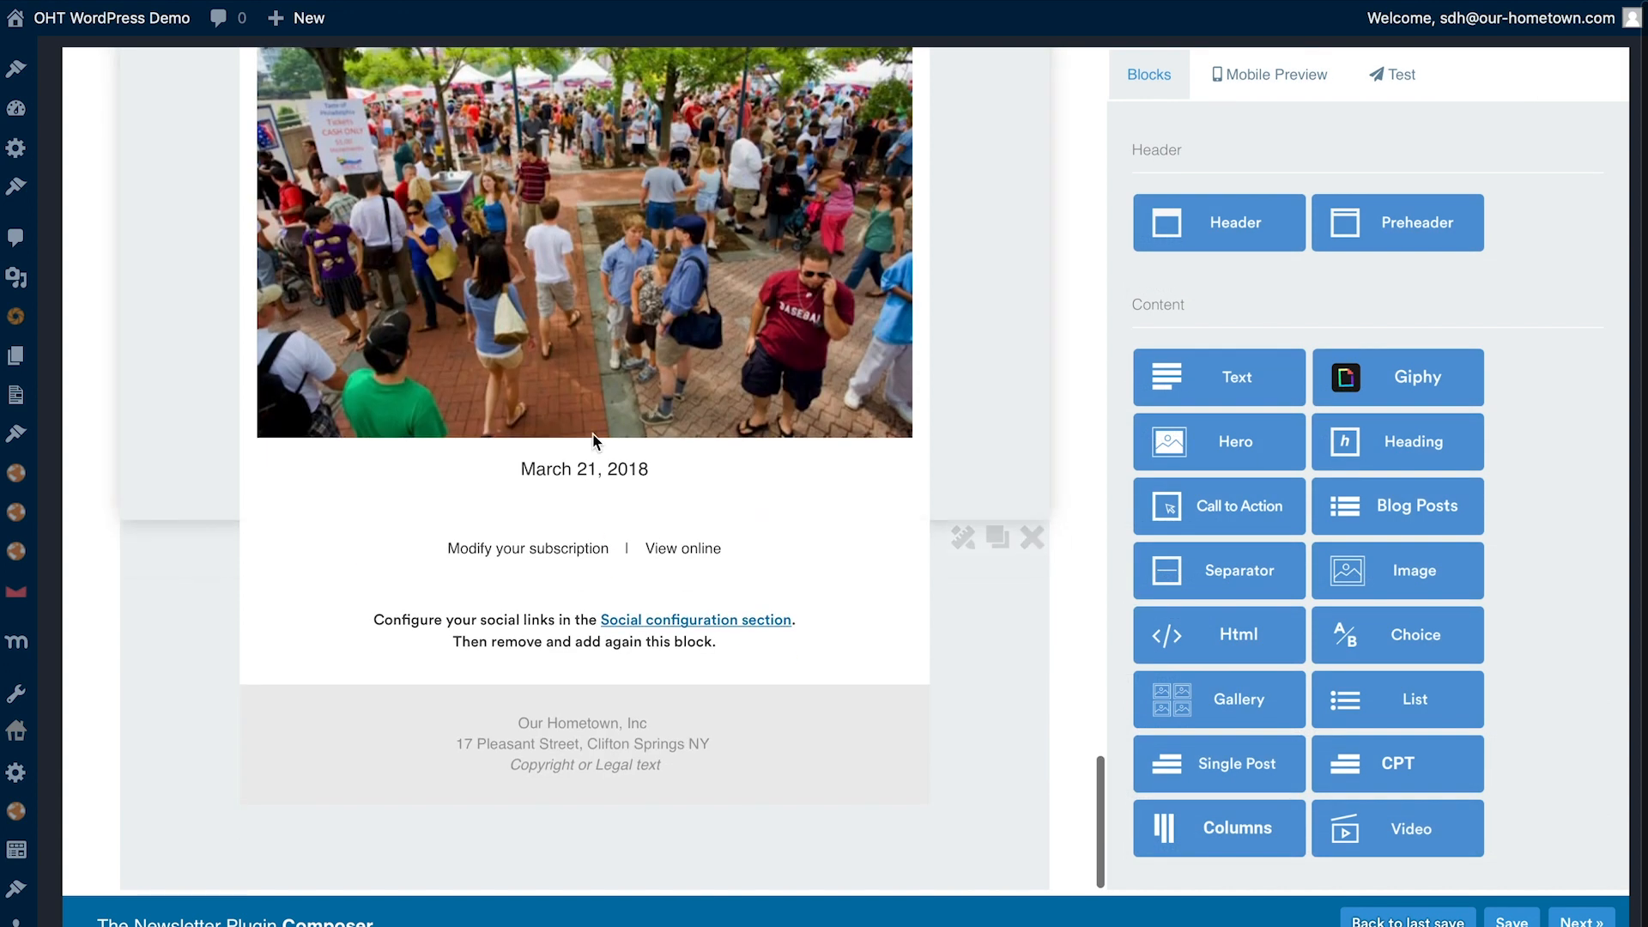
pyautogui.scroll(9, 605, 515)
pyautogui.scroll(8, 595, 443)
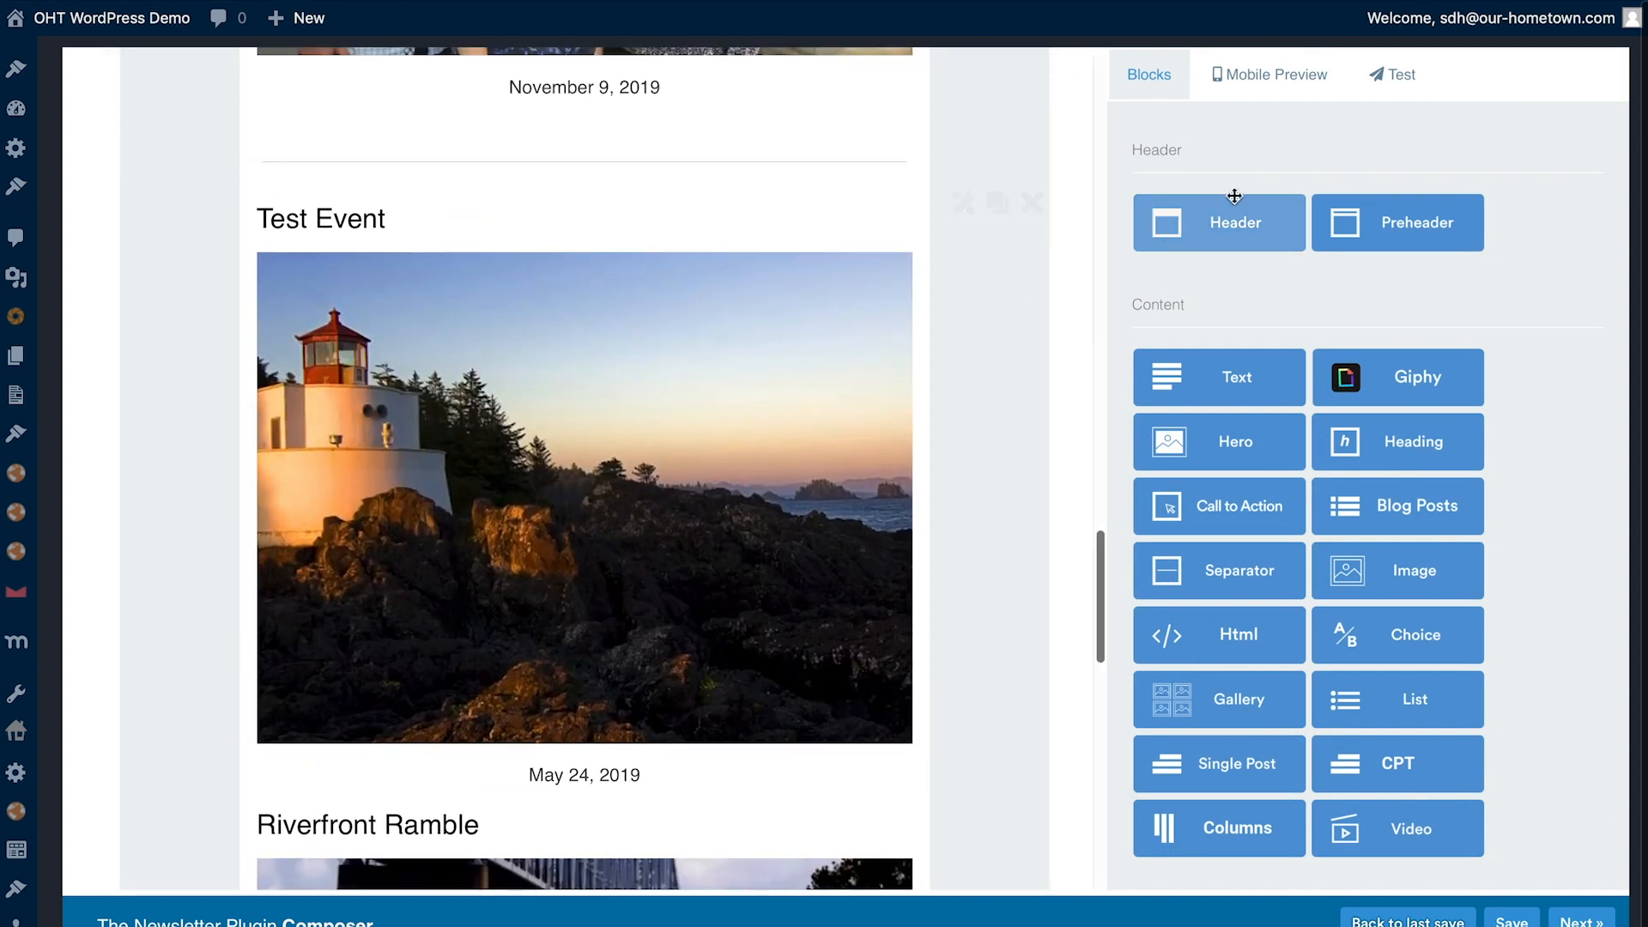
pyautogui.click(962, 203)
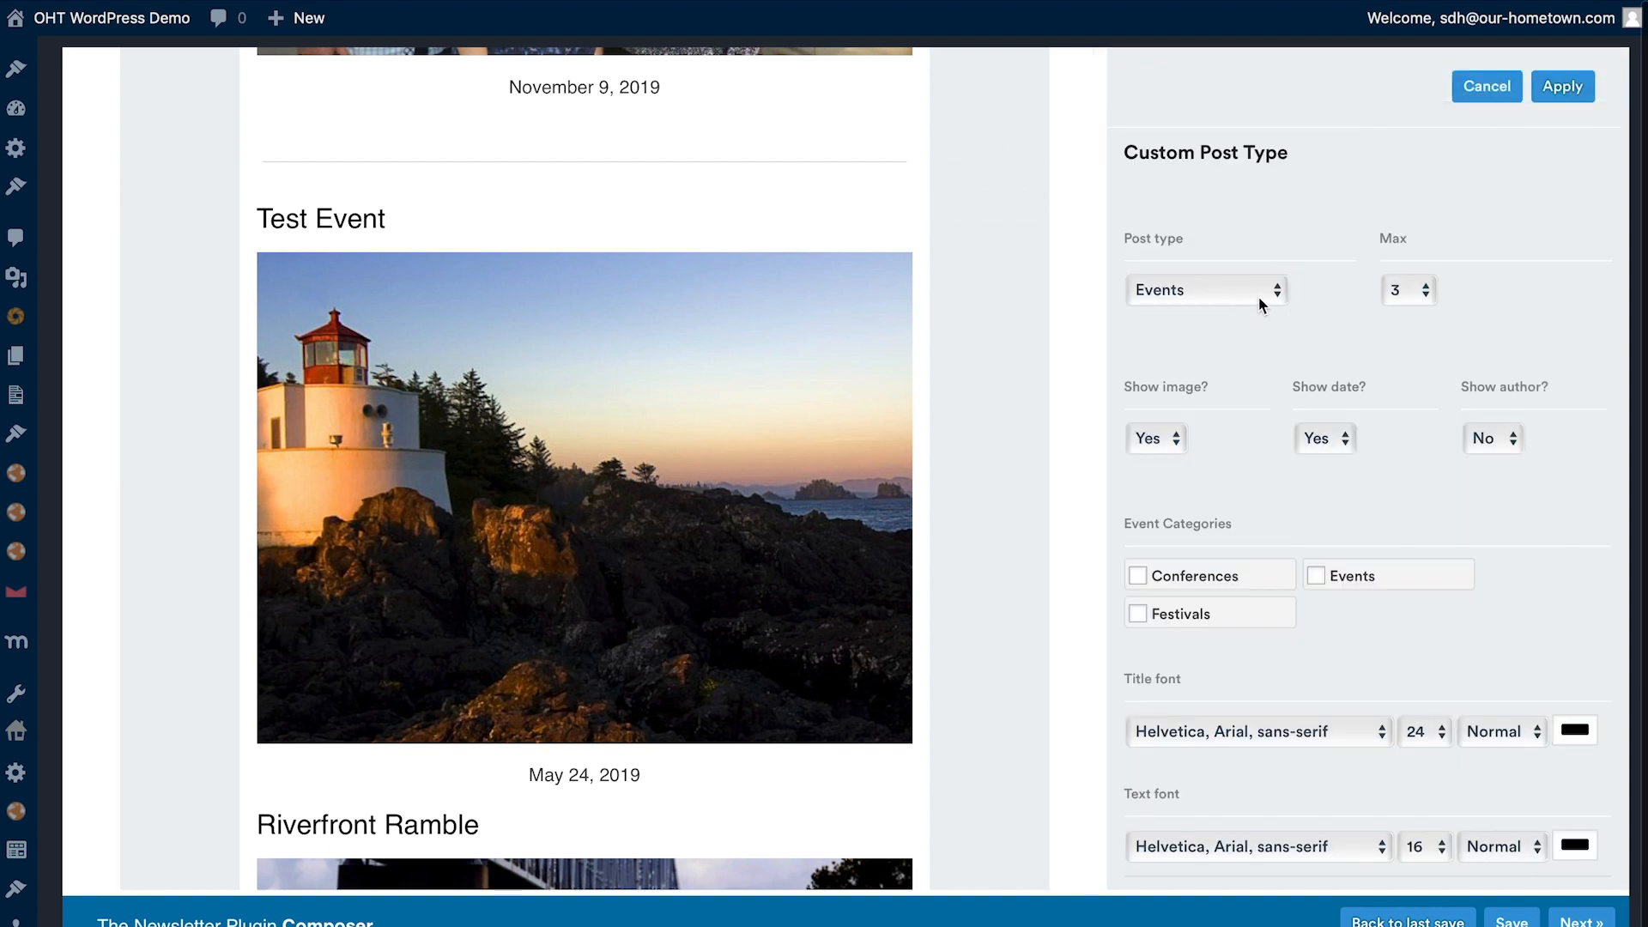
pyautogui.scroll(-2, 1213, 436)
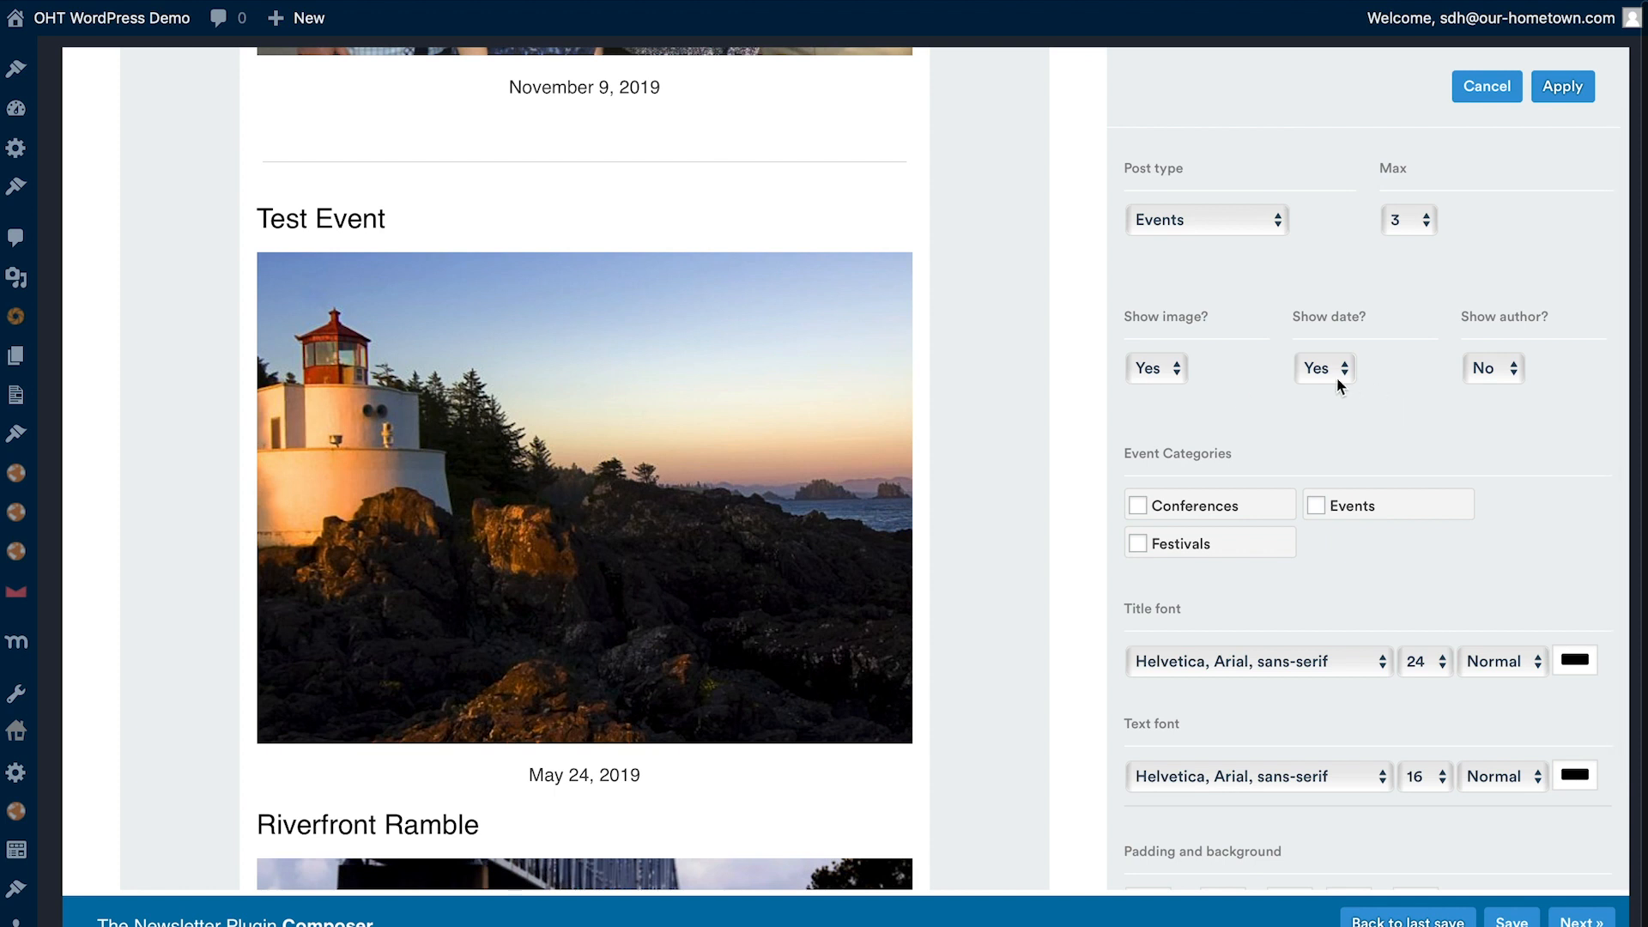
pyautogui.click(1326, 374)
pyautogui.click(1321, 370)
pyautogui.scroll(-4, 1157, 371)
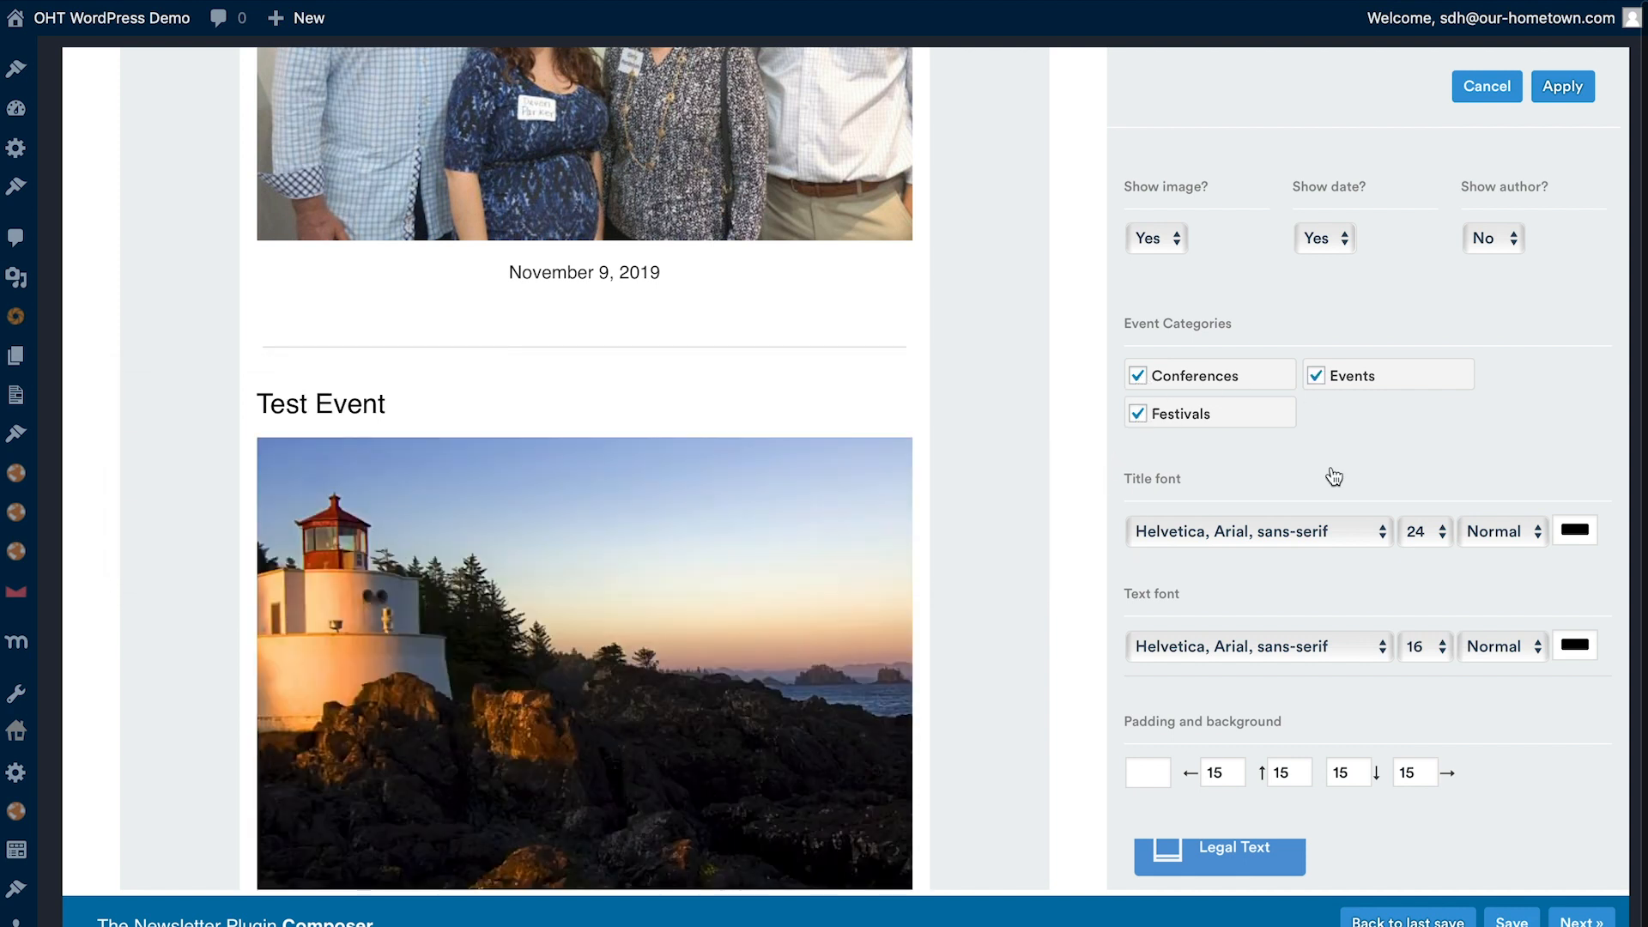
pyautogui.scroll(-1, 1333, 476)
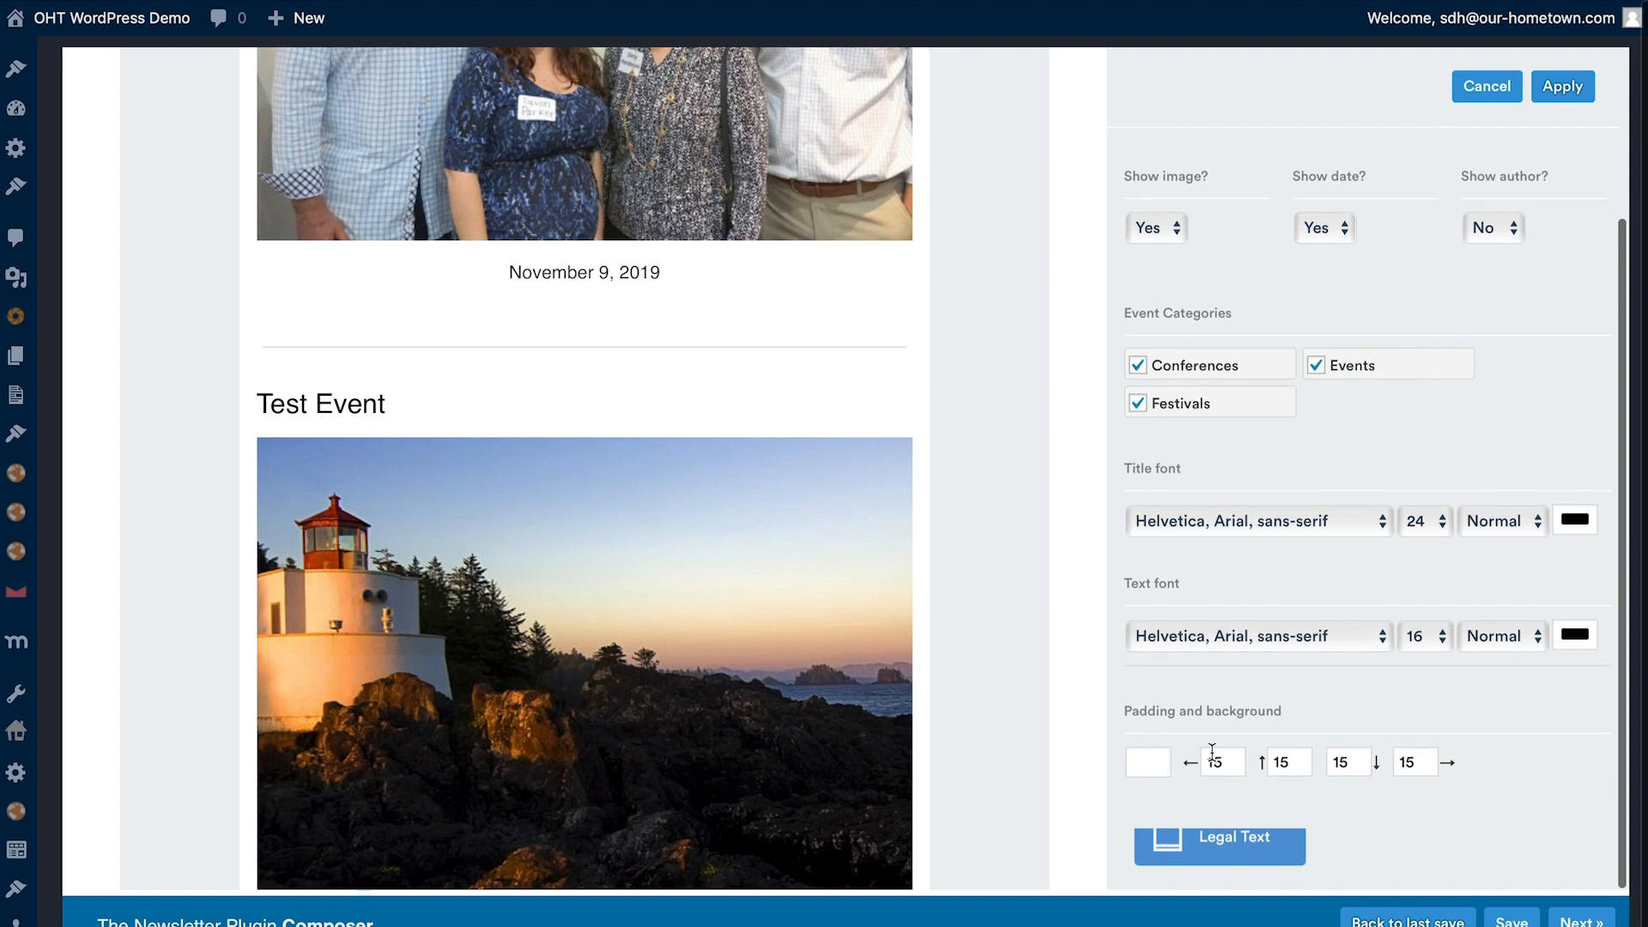
pyautogui.scroll(3, 1393, 496)
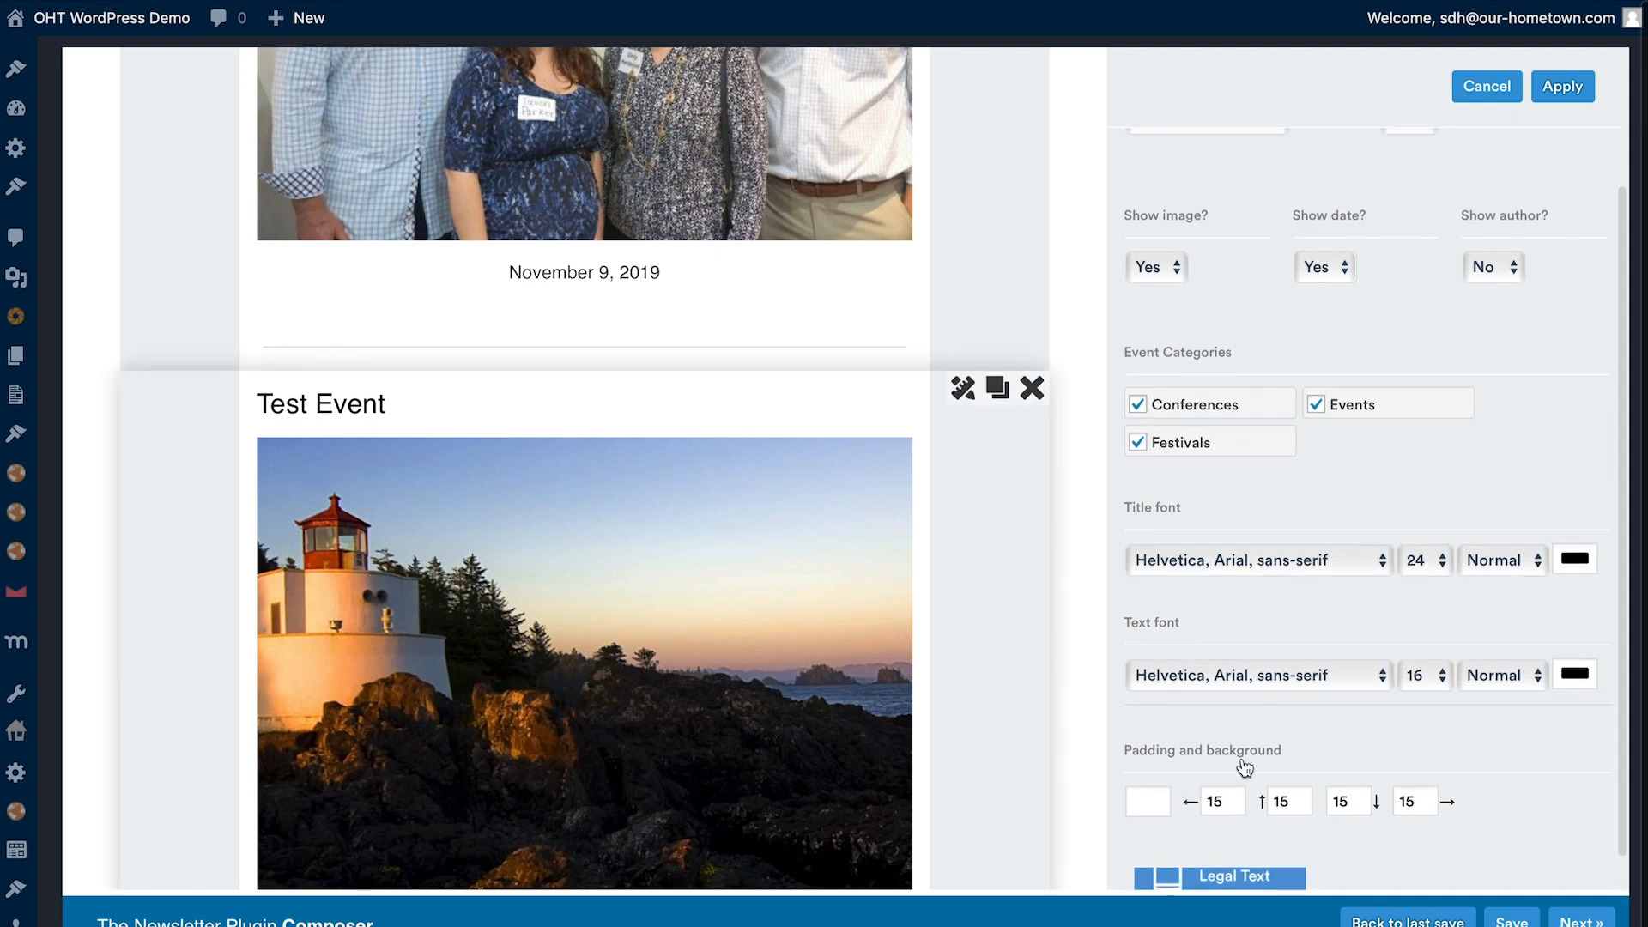
pyautogui.click(1562, 89)
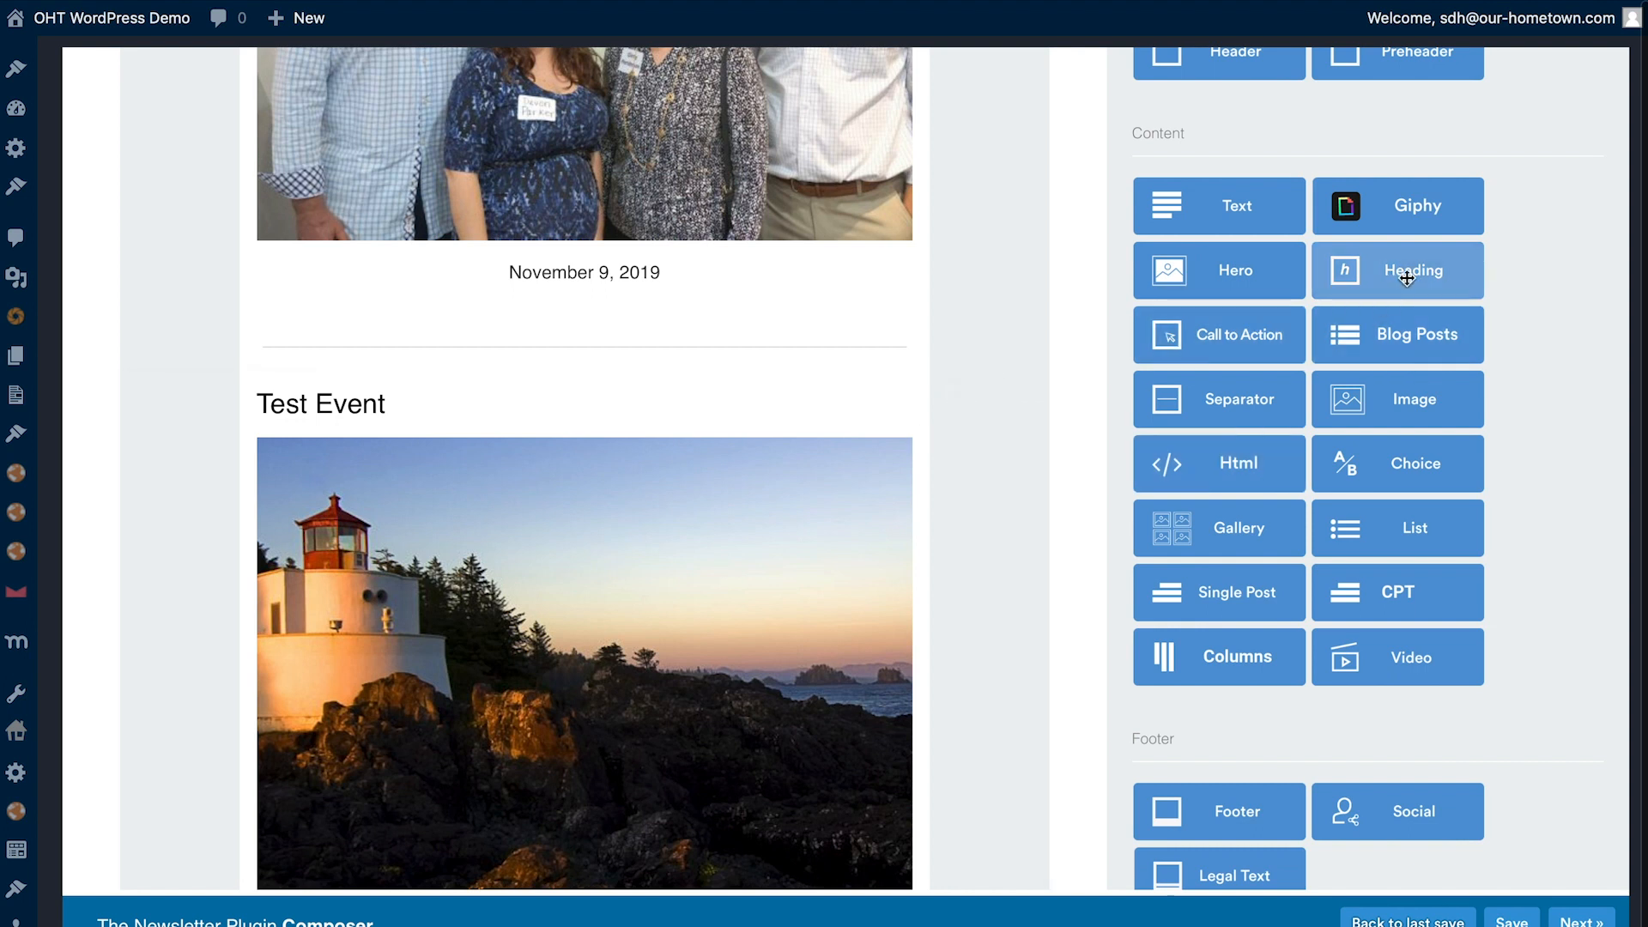
# - Insert a bold heading reading "What To Look Forward To This Week" between the last separator and the event posts, and apply it
pyautogui.moveTo(1407, 278); pyautogui.dragTo(565, 433)
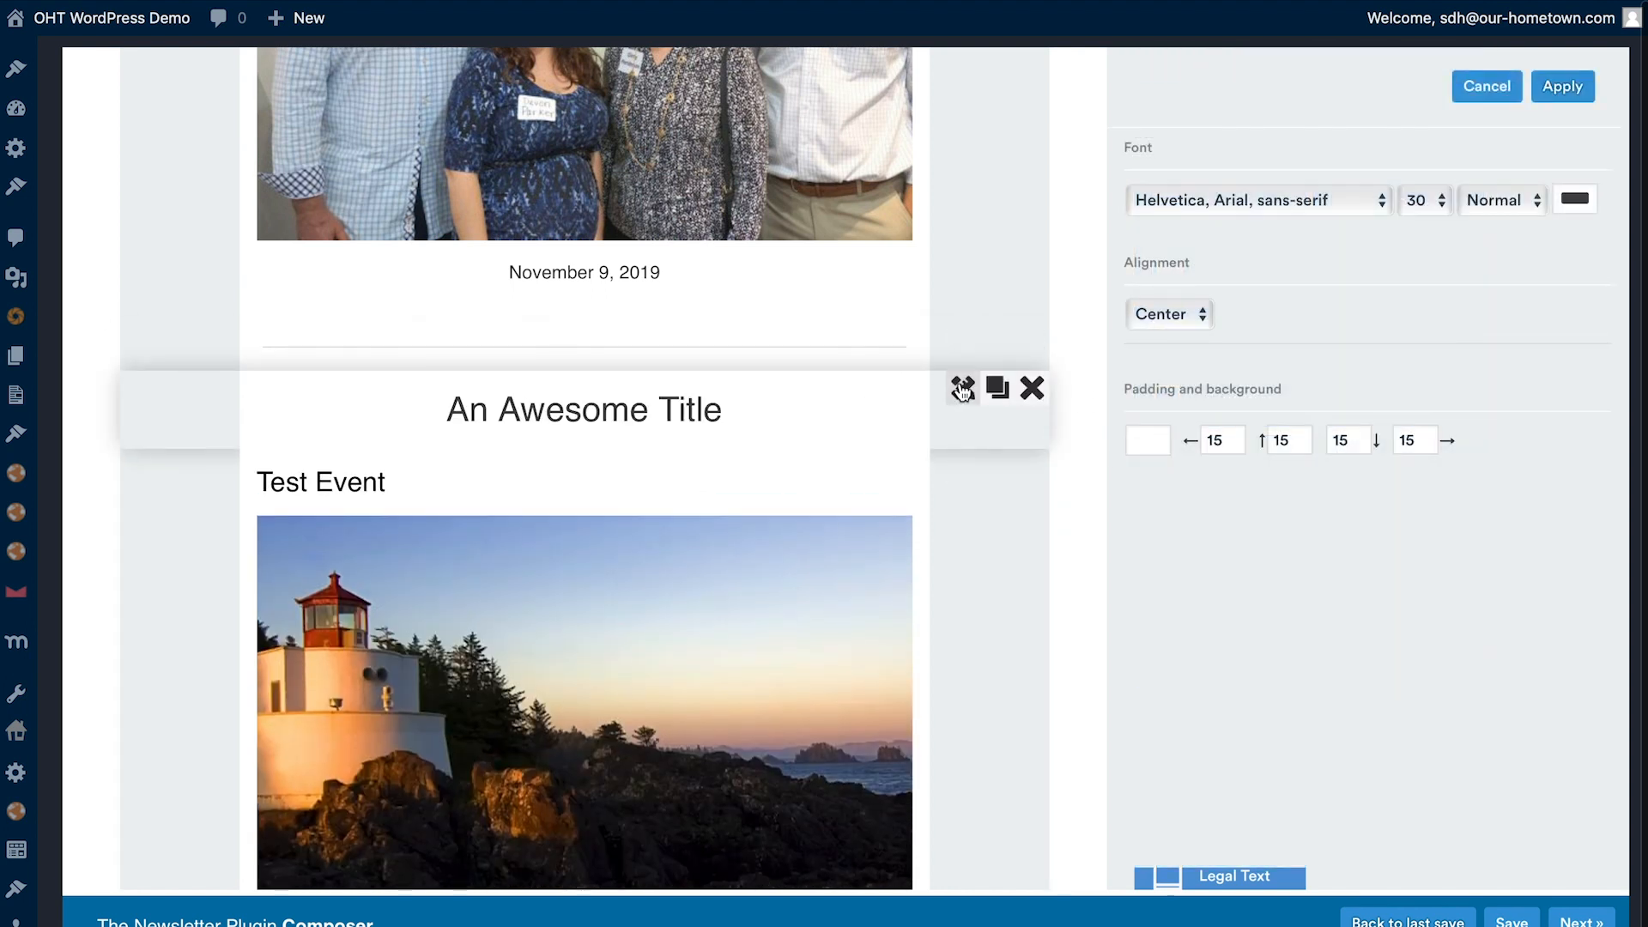
pyautogui.click(962, 389)
pyautogui.moveTo(1280, 258); pyautogui.dragTo(1078, 257)
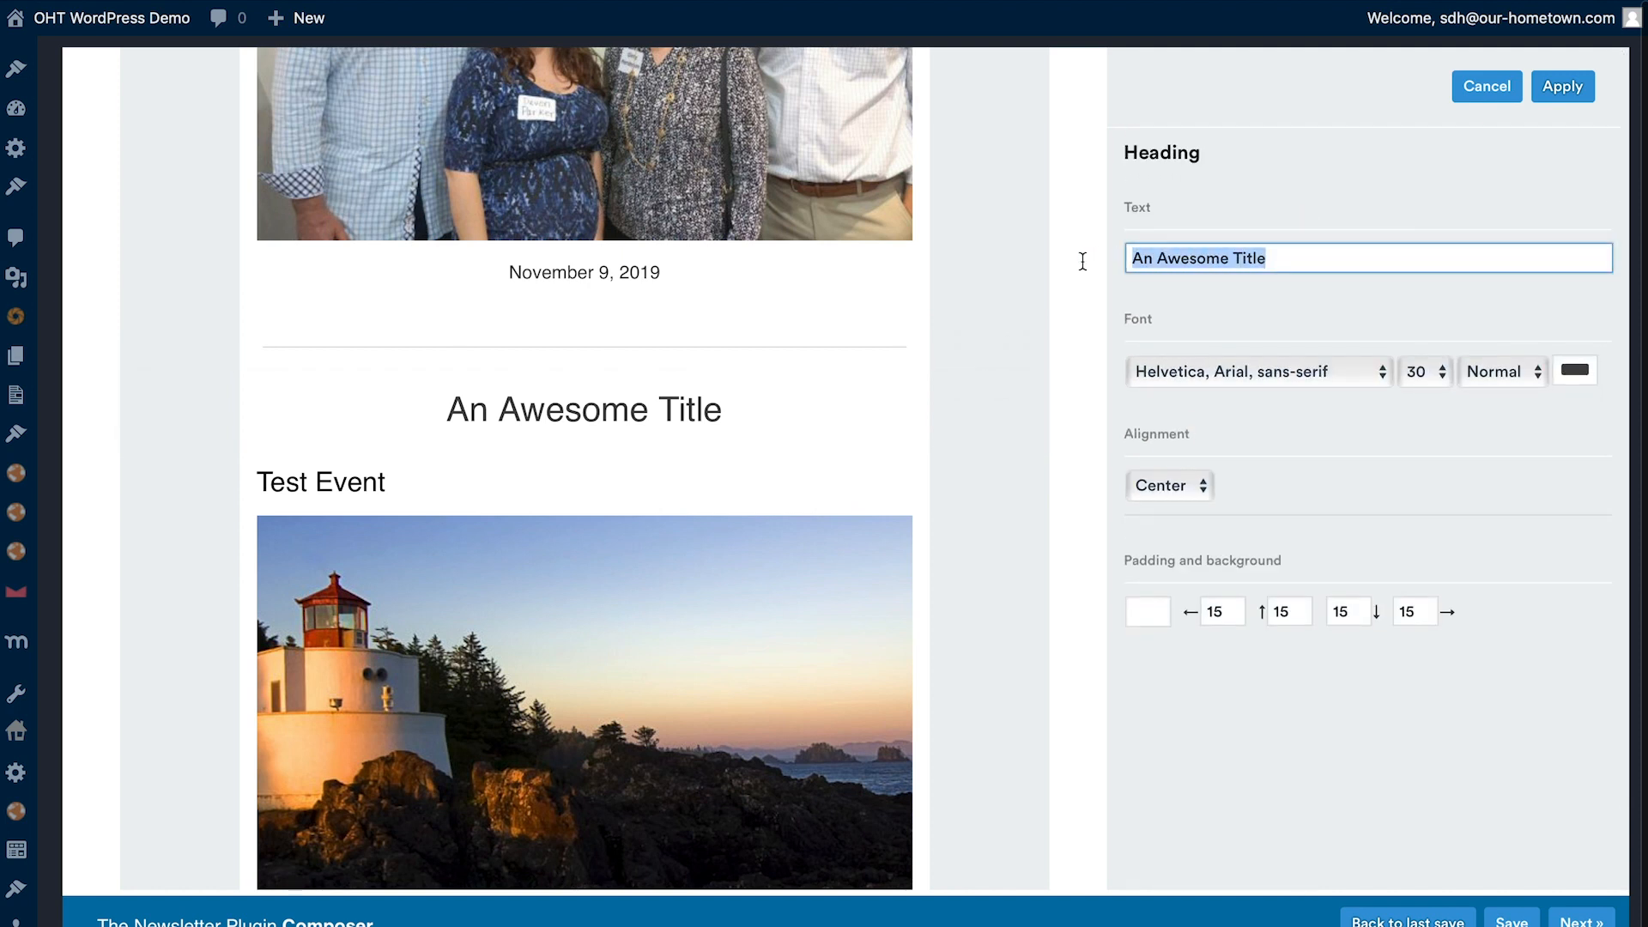
pyautogui.write('Wh')
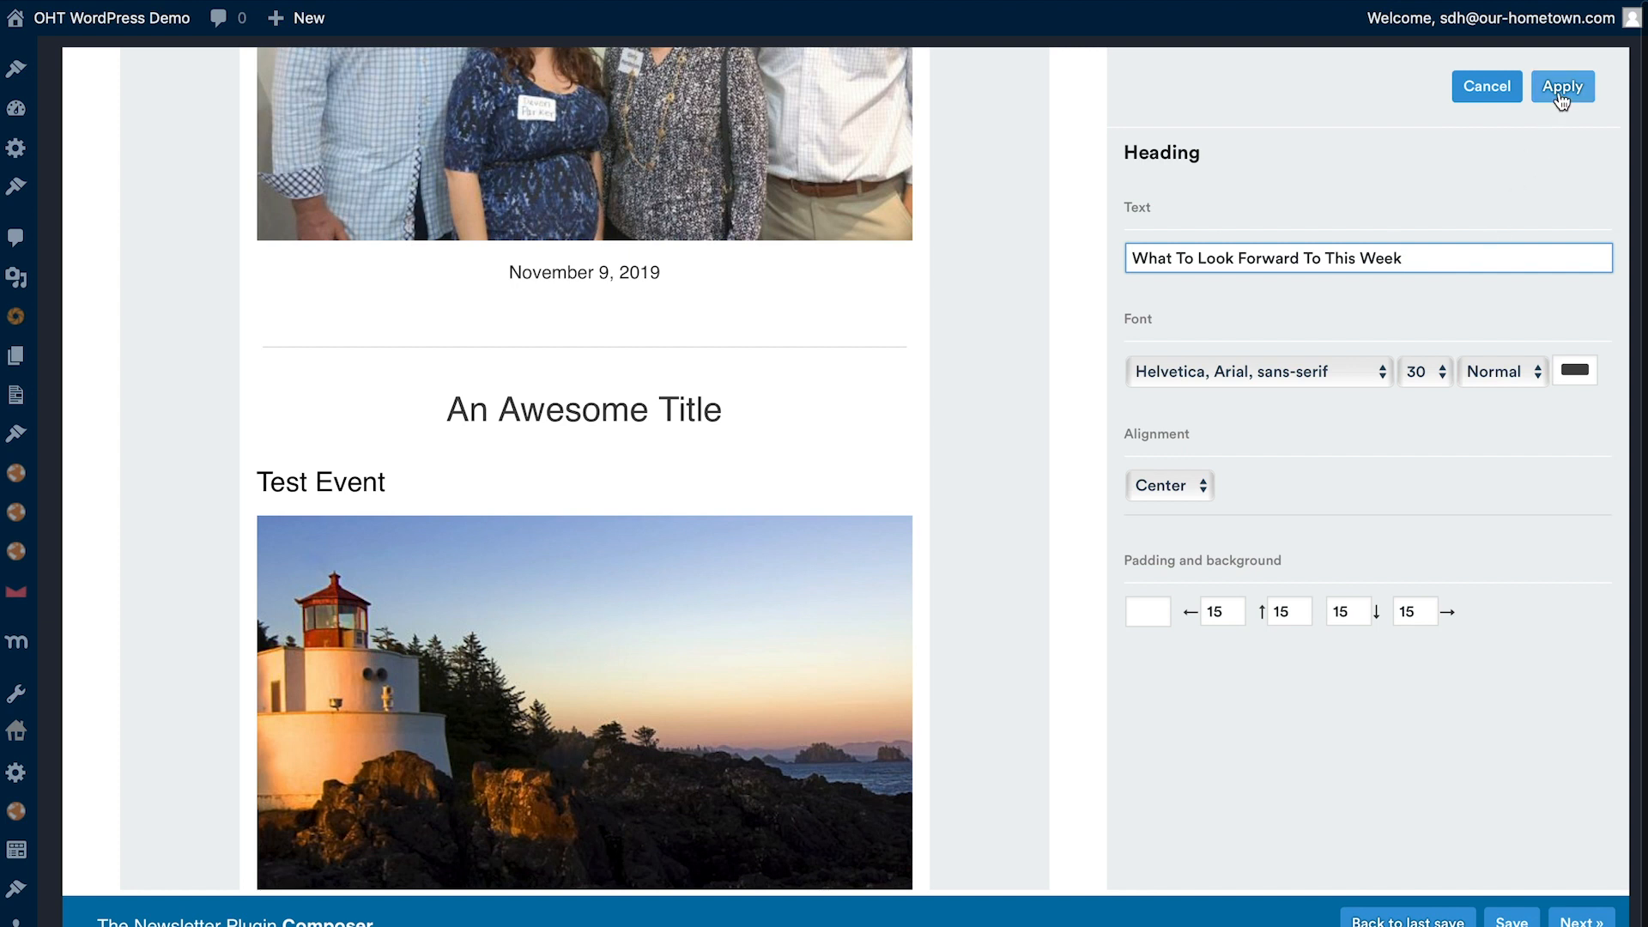
pyautogui.click(1483, 379)
pyautogui.click(1484, 409)
pyautogui.click(1499, 375)
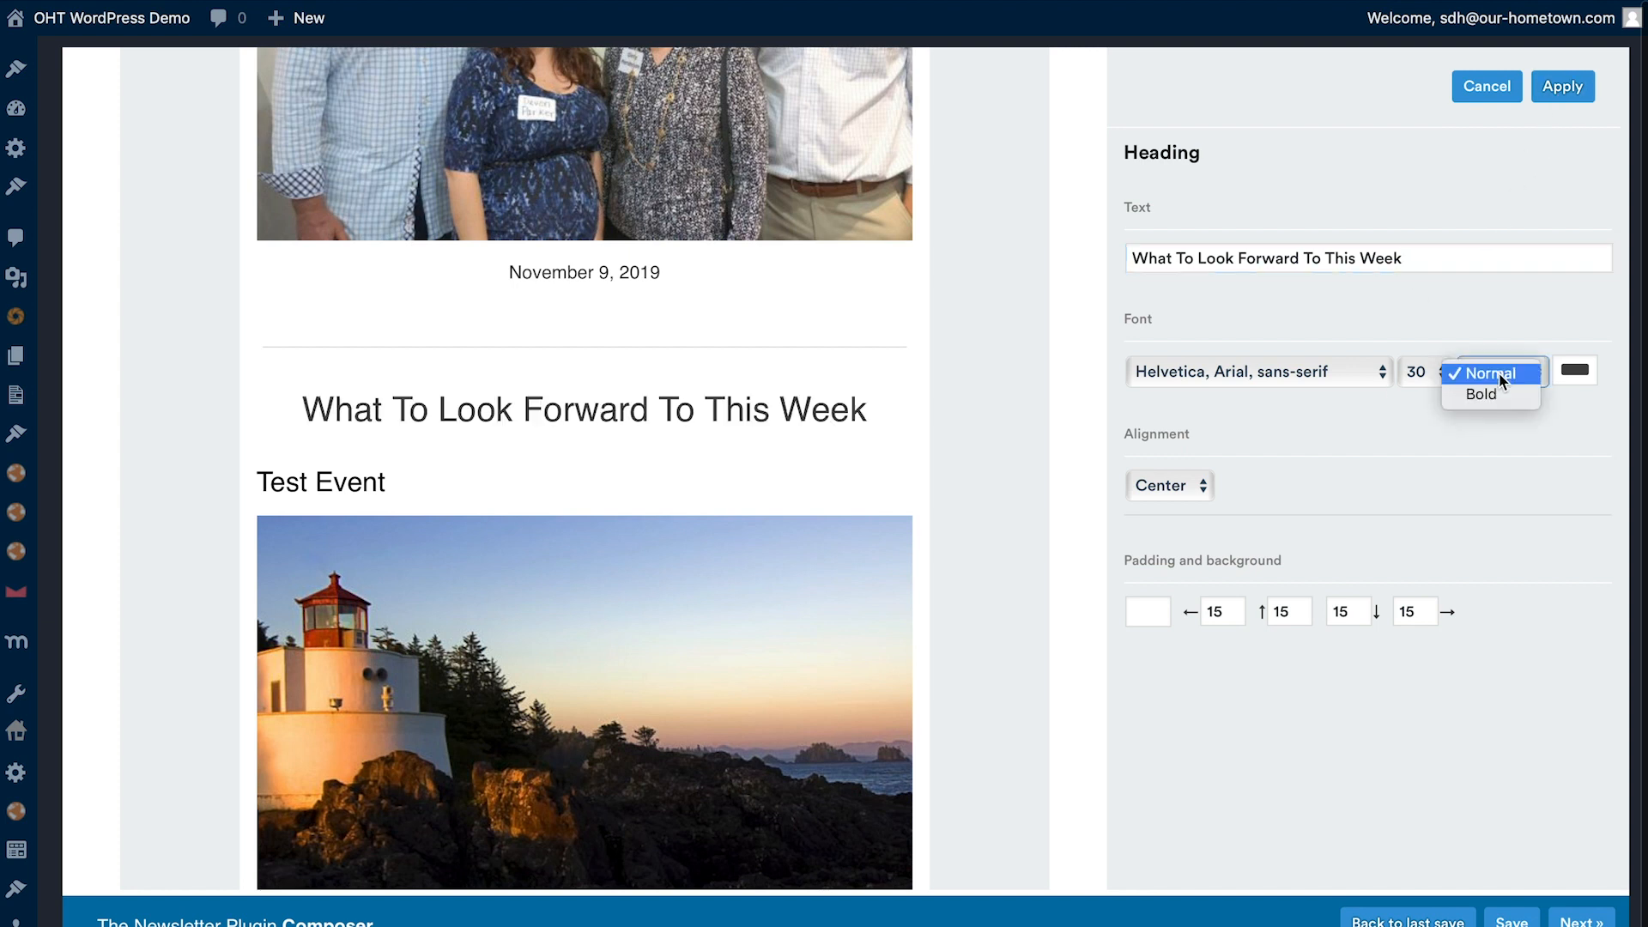
pyautogui.click(1496, 394)
pyautogui.click(1562, 87)
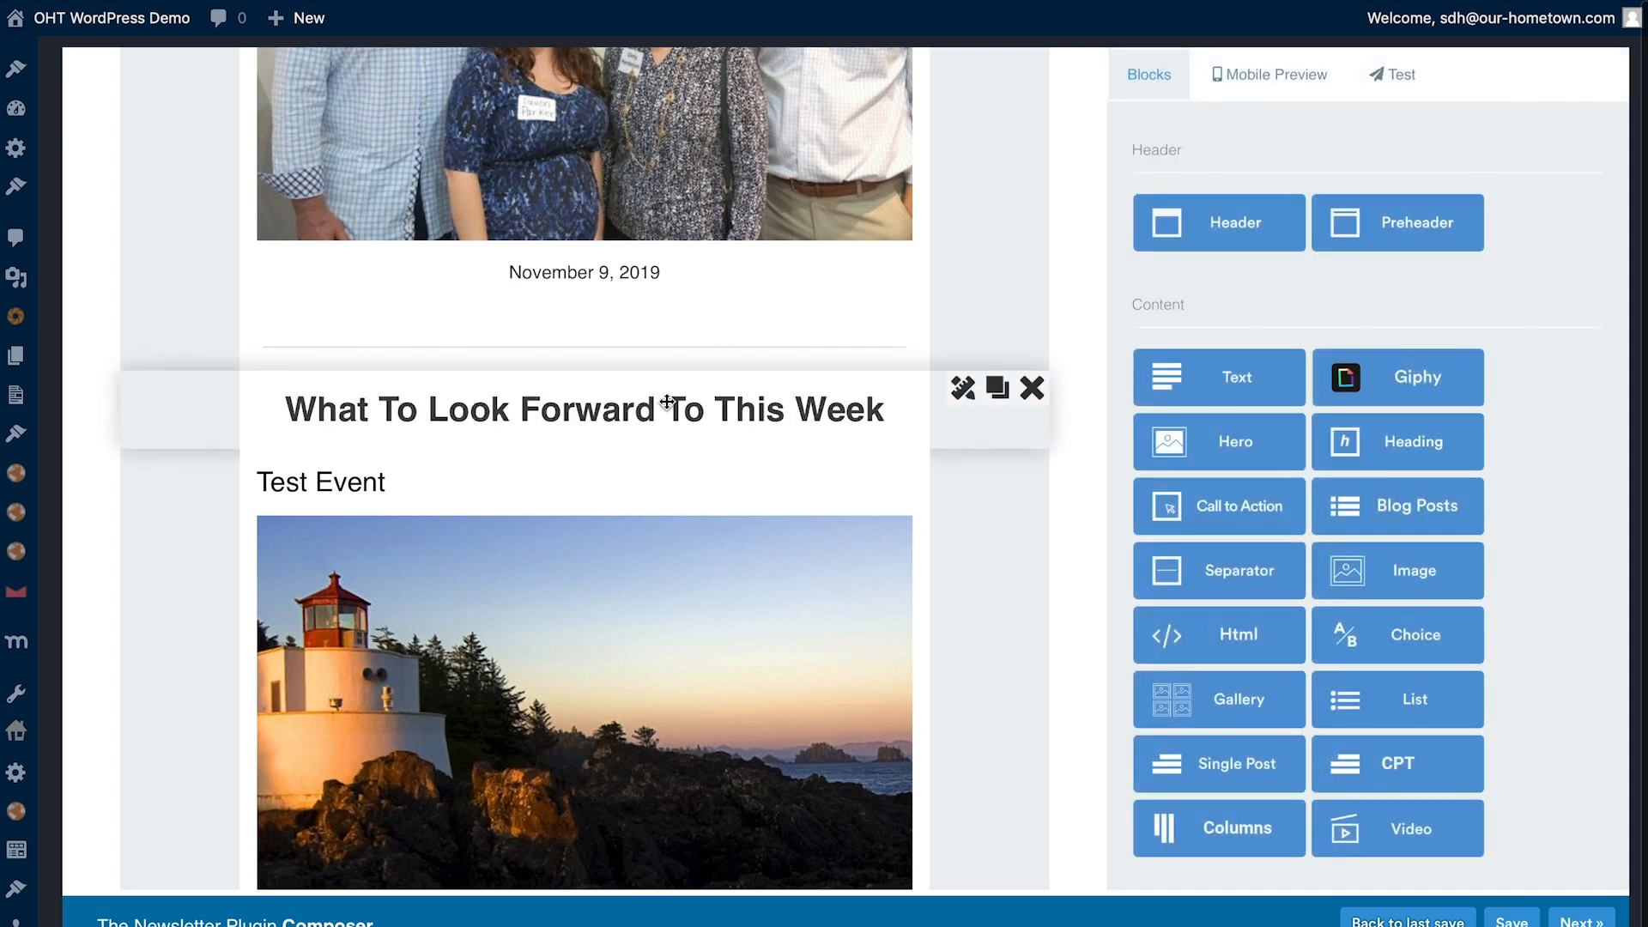
# - Review the whole newsletter layout from the header logo through each headed section to the footer
pyautogui.scroll(-10, 181, 439)
pyautogui.scroll(8, 739, 557)
pyautogui.scroll(-1, 740, 556)
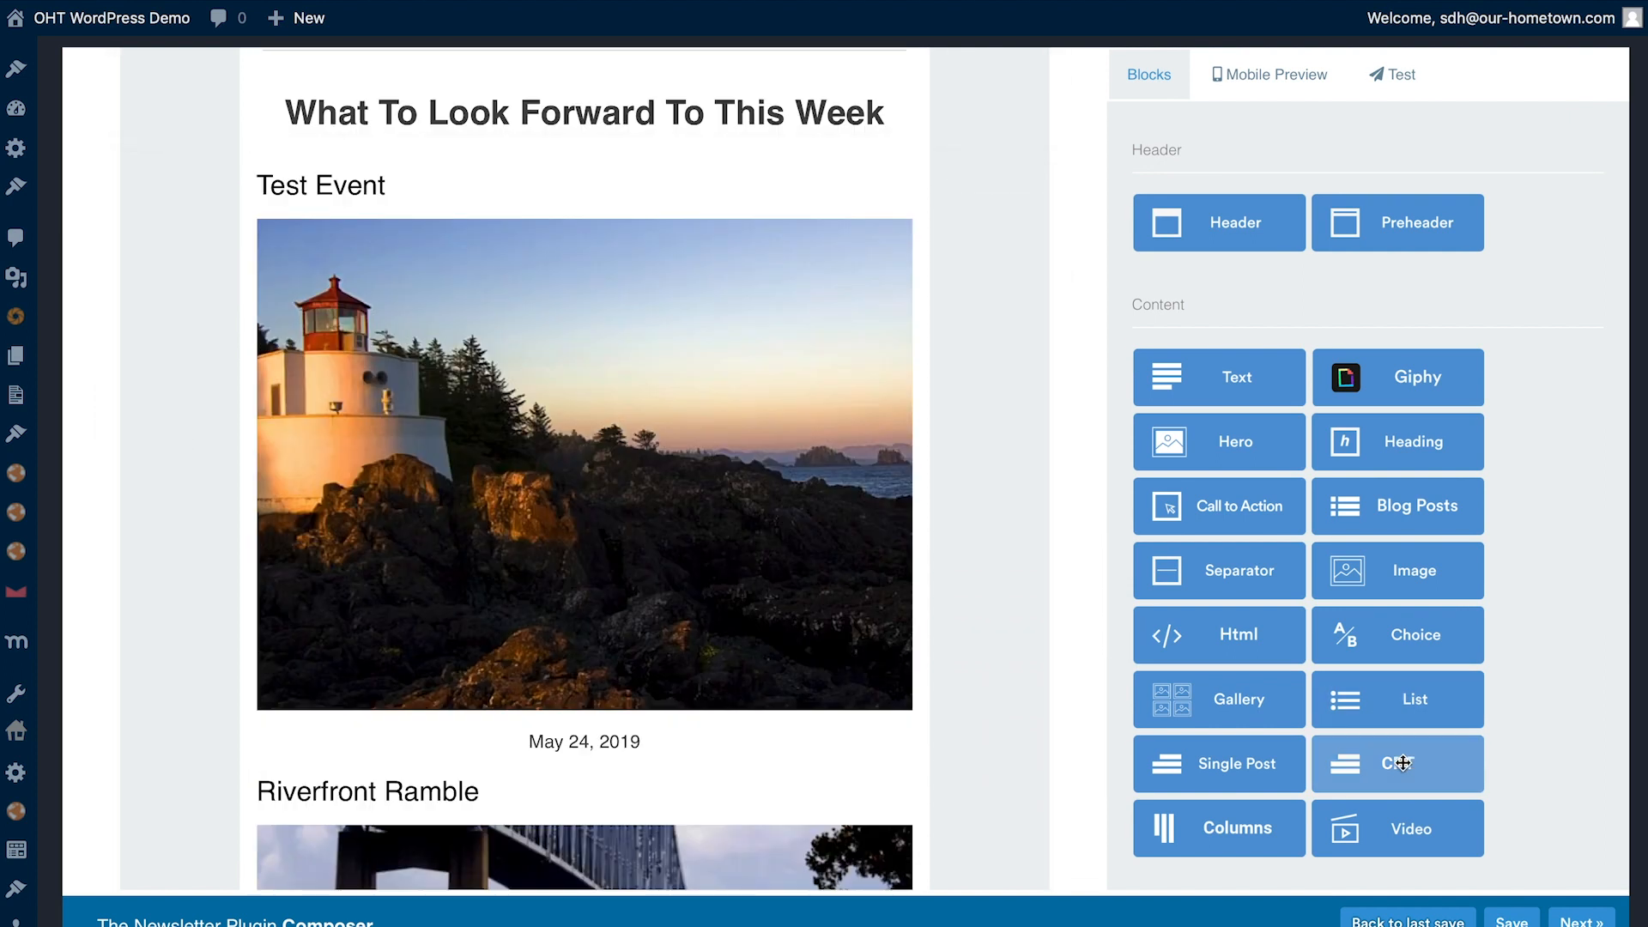
pyautogui.moveTo(1403, 763); pyautogui.dragTo(1301, 734)
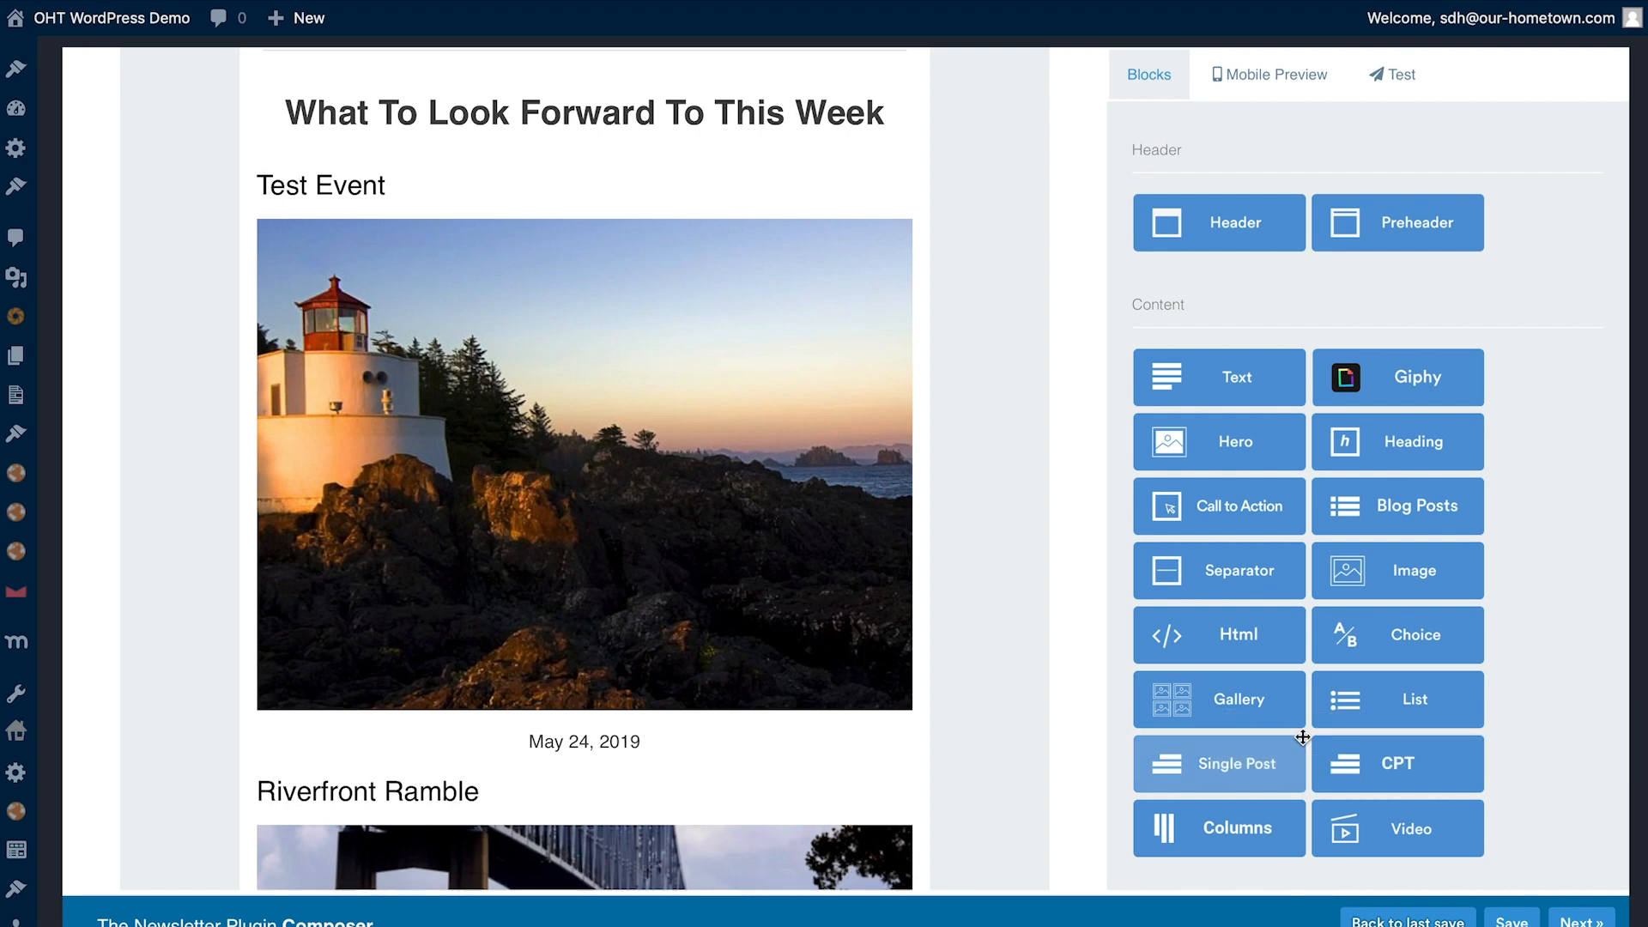
pyautogui.scroll(1, 541, 315)
pyautogui.scroll(5, 541, 317)
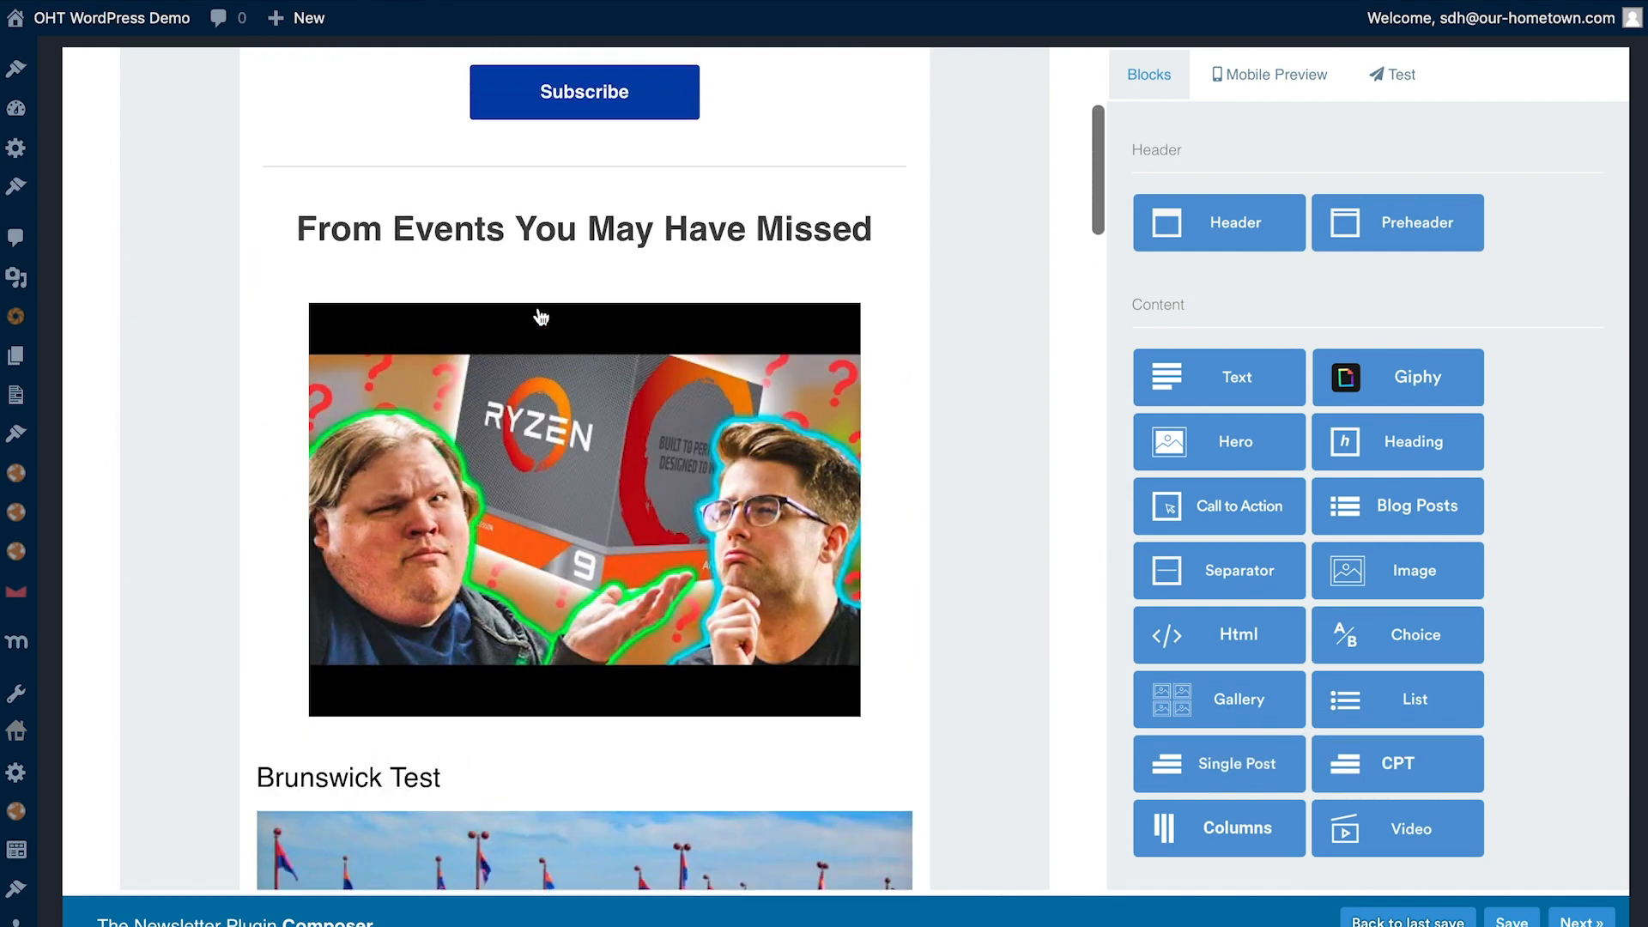
pyautogui.scroll(1, 541, 317)
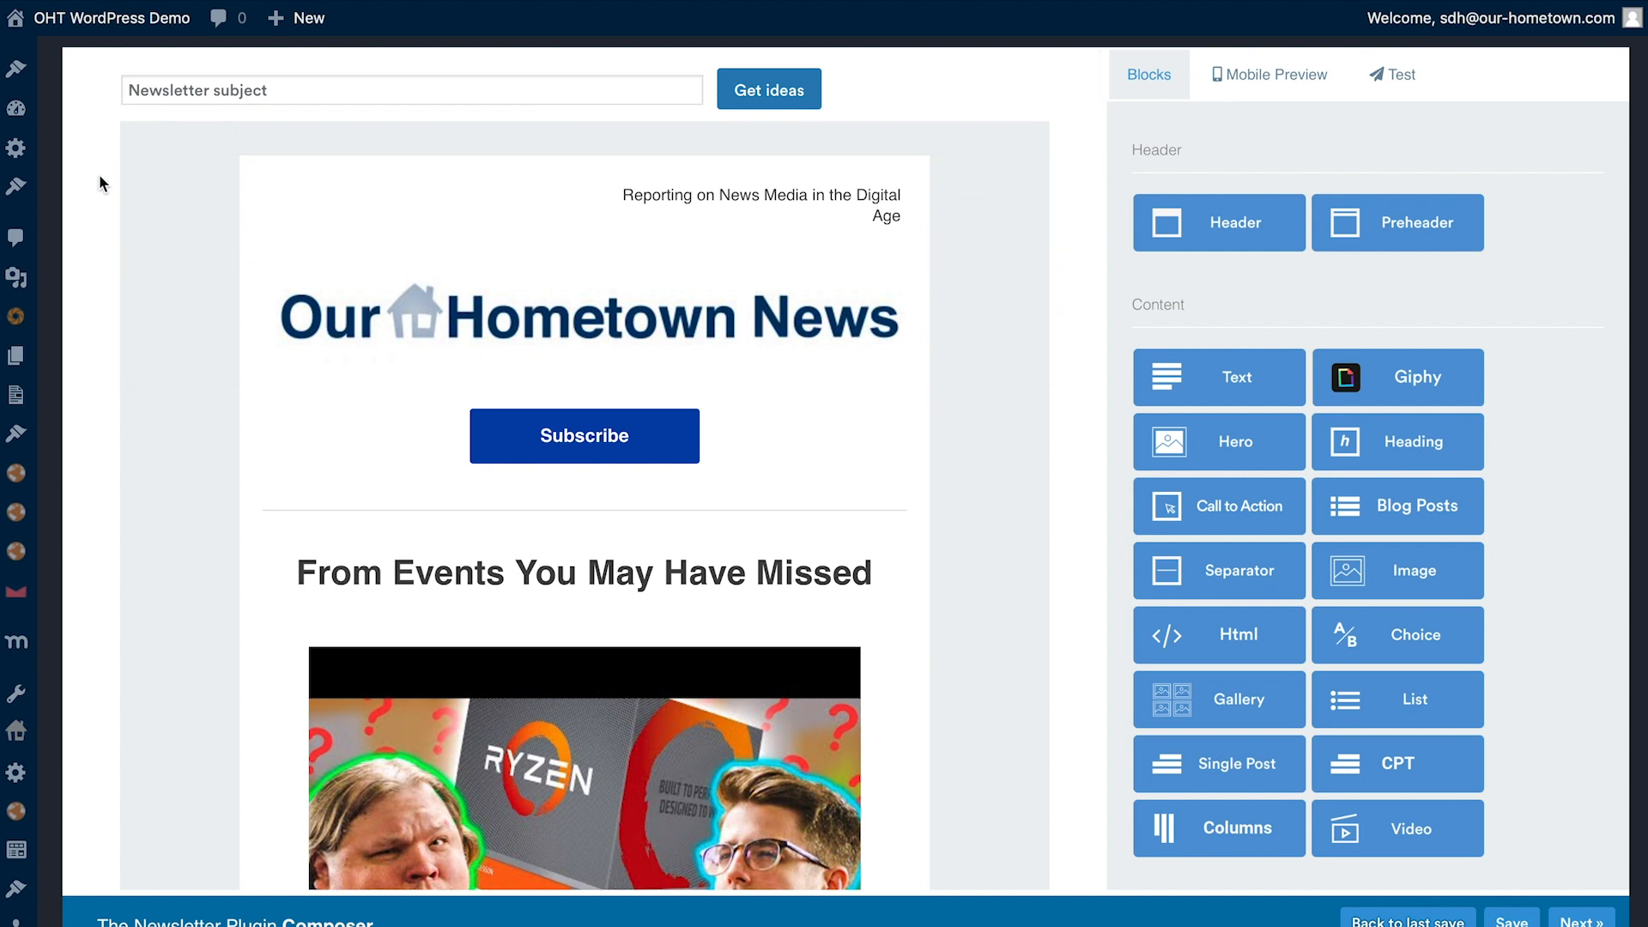
pyautogui.scroll(-3, 974, 552)
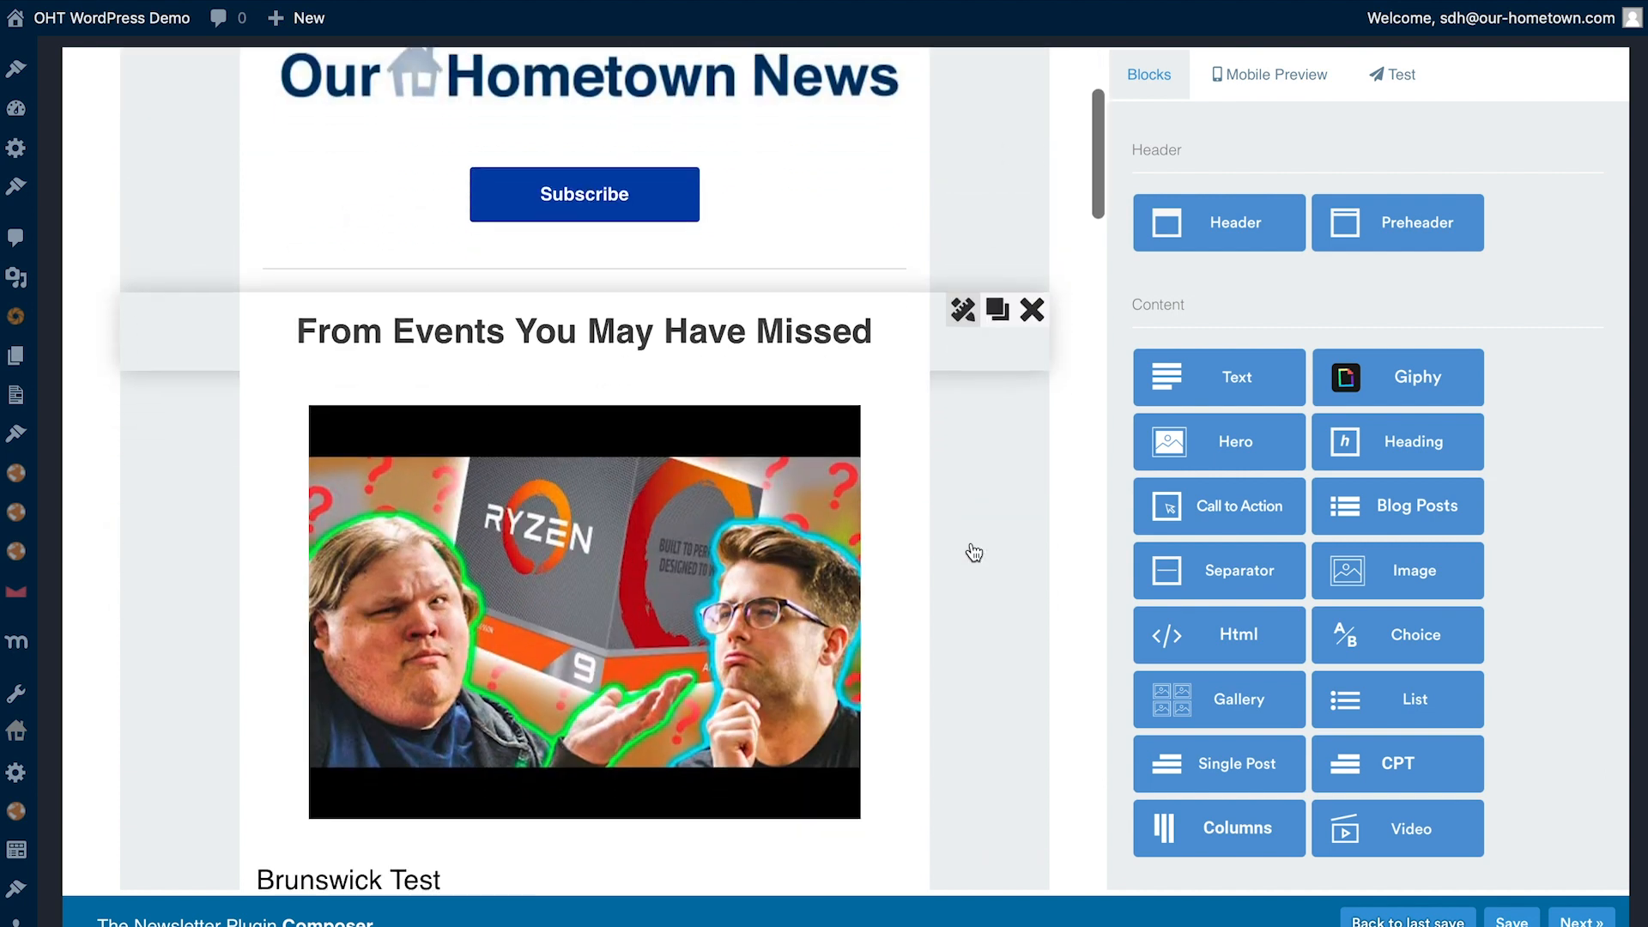
pyautogui.scroll(-12, 974, 552)
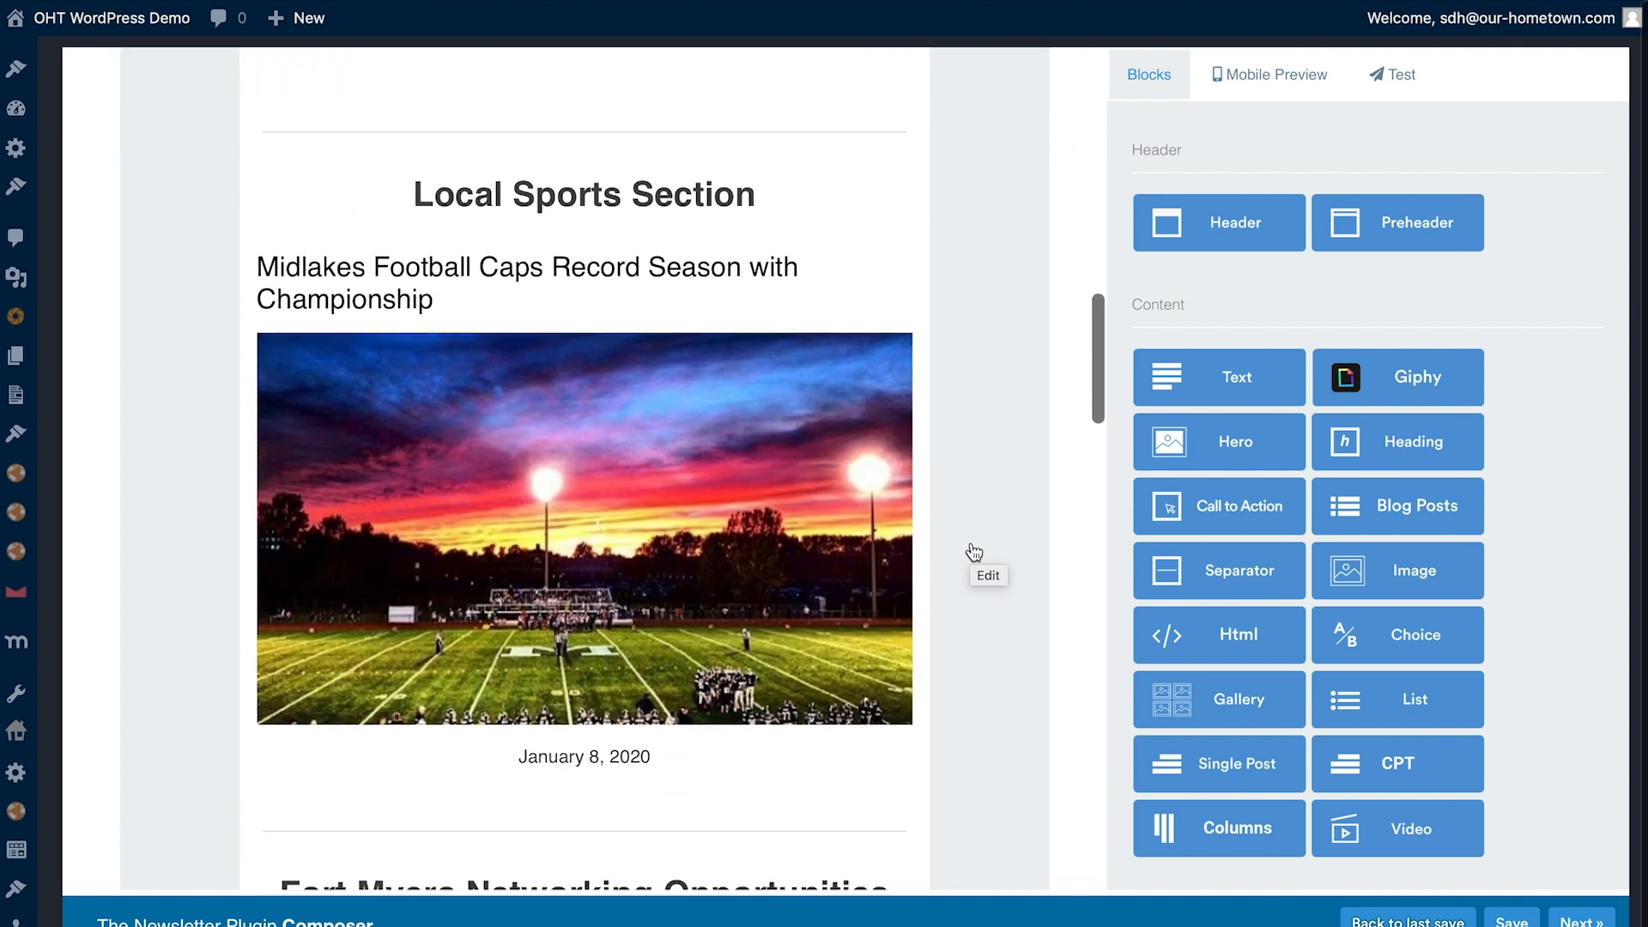
pyautogui.scroll(-5, 580, 451)
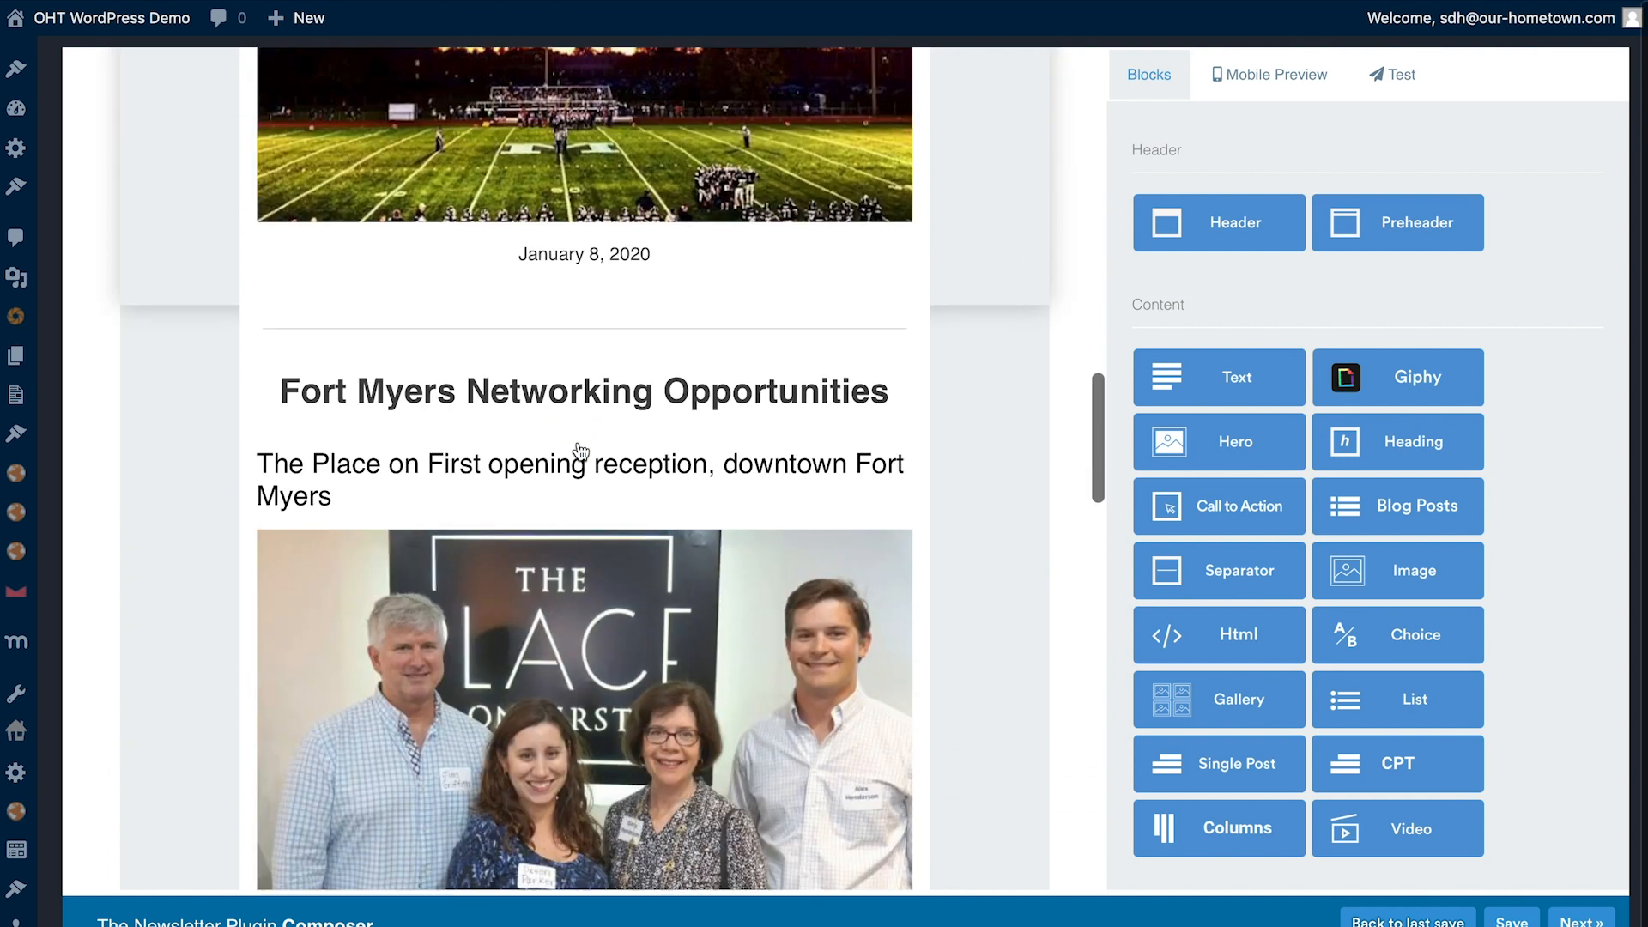
pyautogui.scroll(-6, 552, 654)
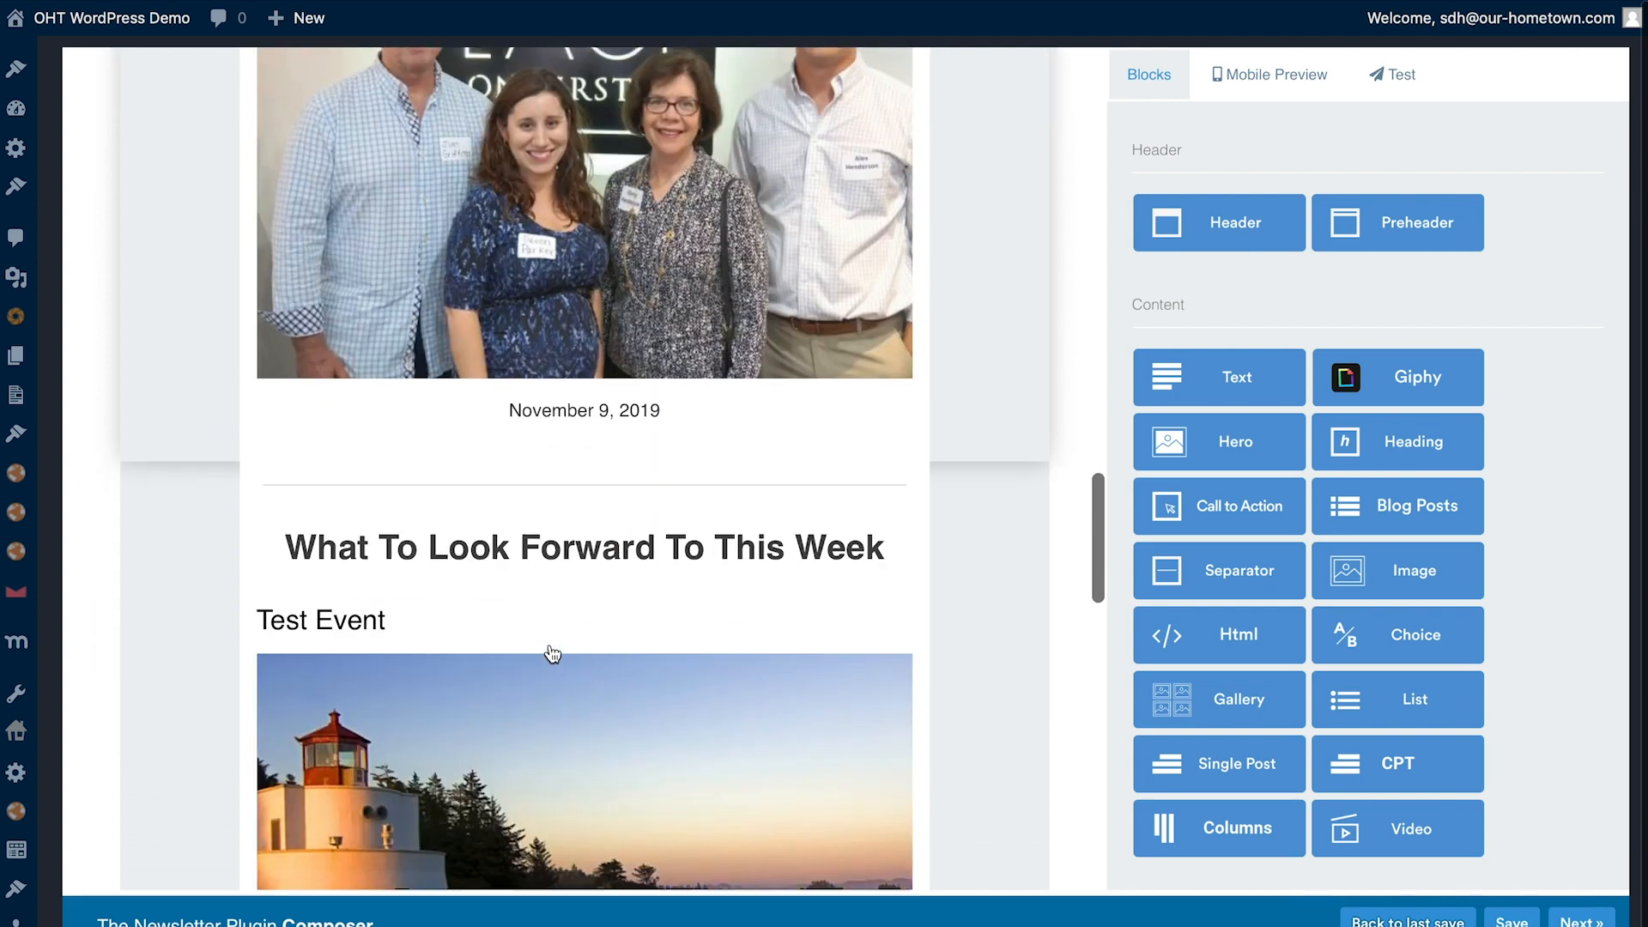
pyautogui.scroll(-16, 552, 654)
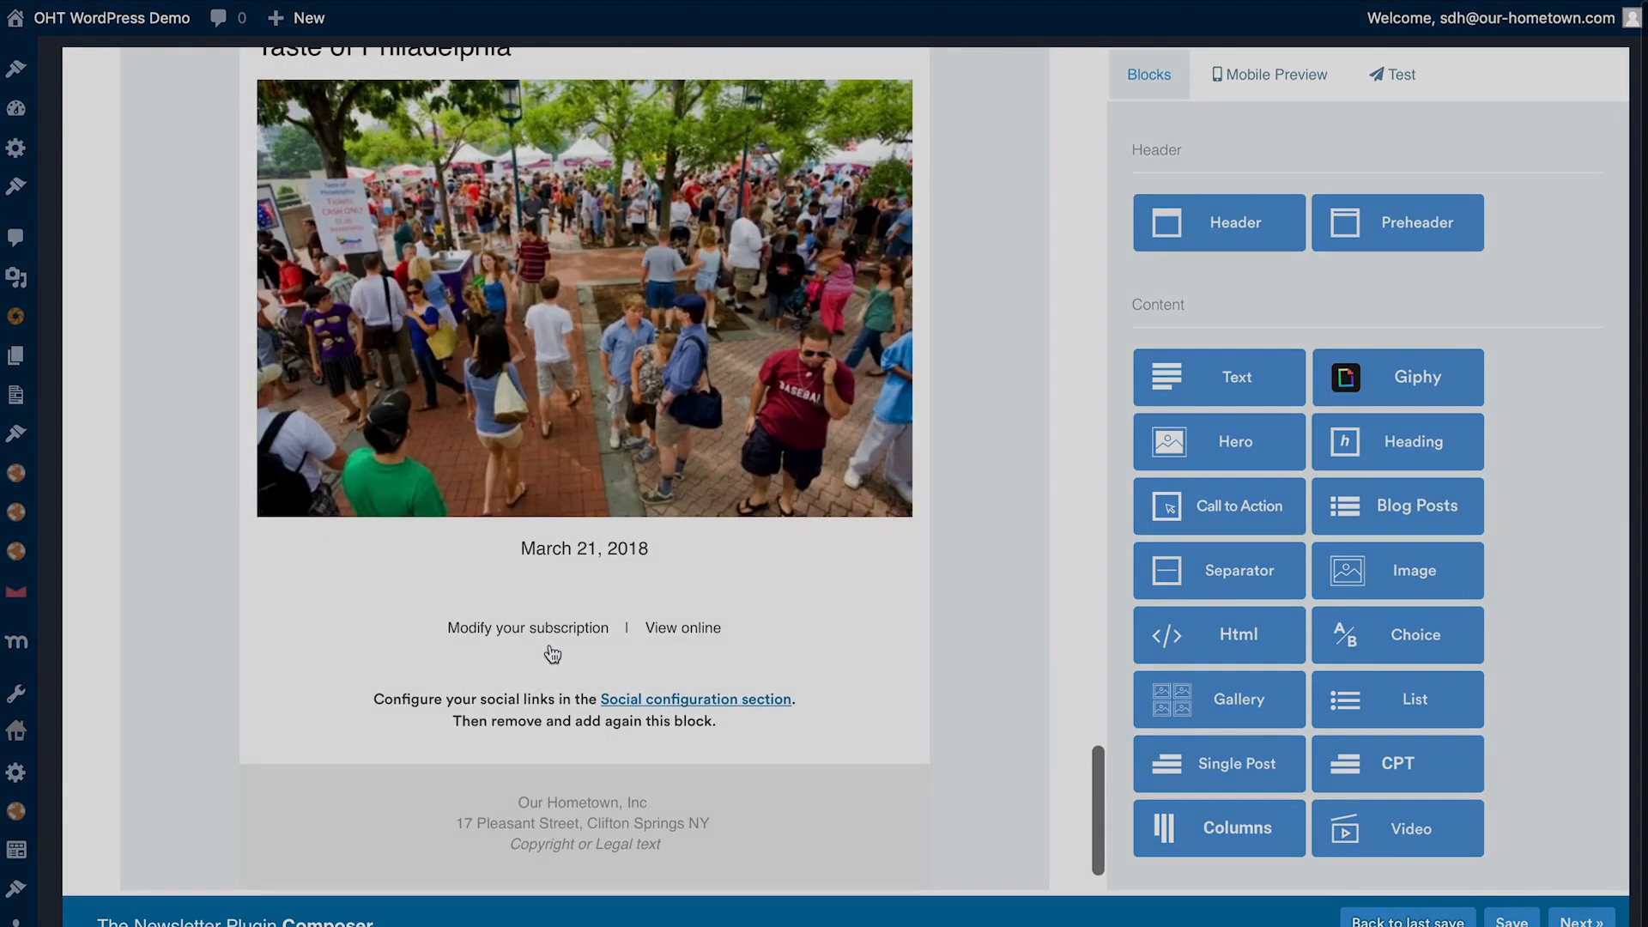
pyautogui.scroll(-1, 552, 654)
pyautogui.moveTo(383, 544)
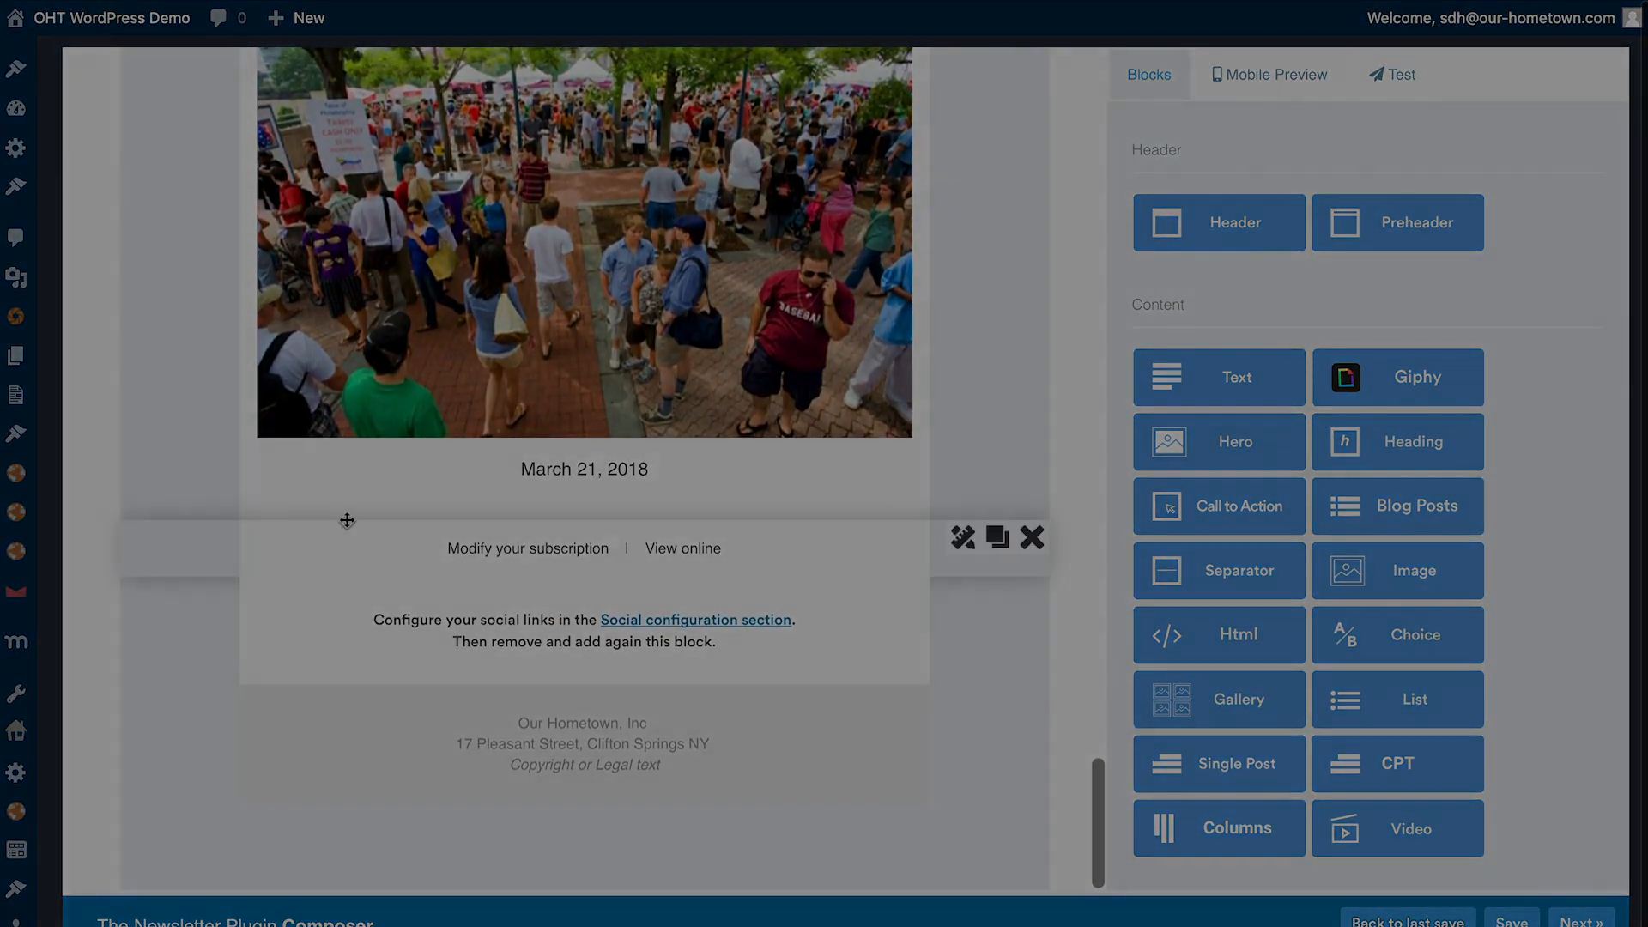